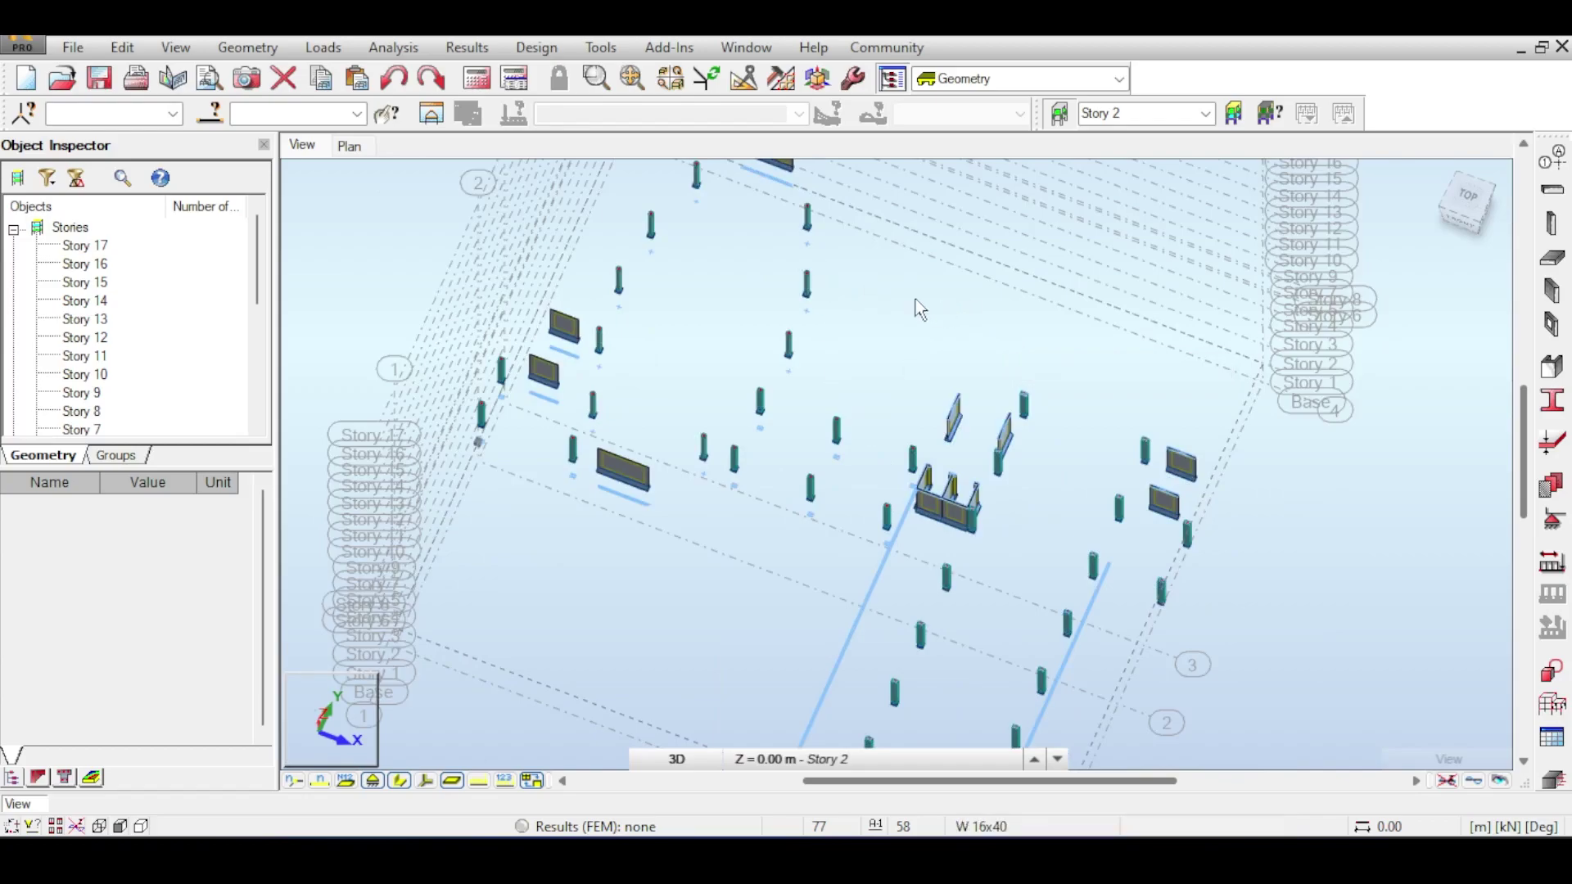
Step: Examine the columns and the E-shaped core walls of the building model in 3D and from above
middle_click_drag(891, 286, 869, 324)
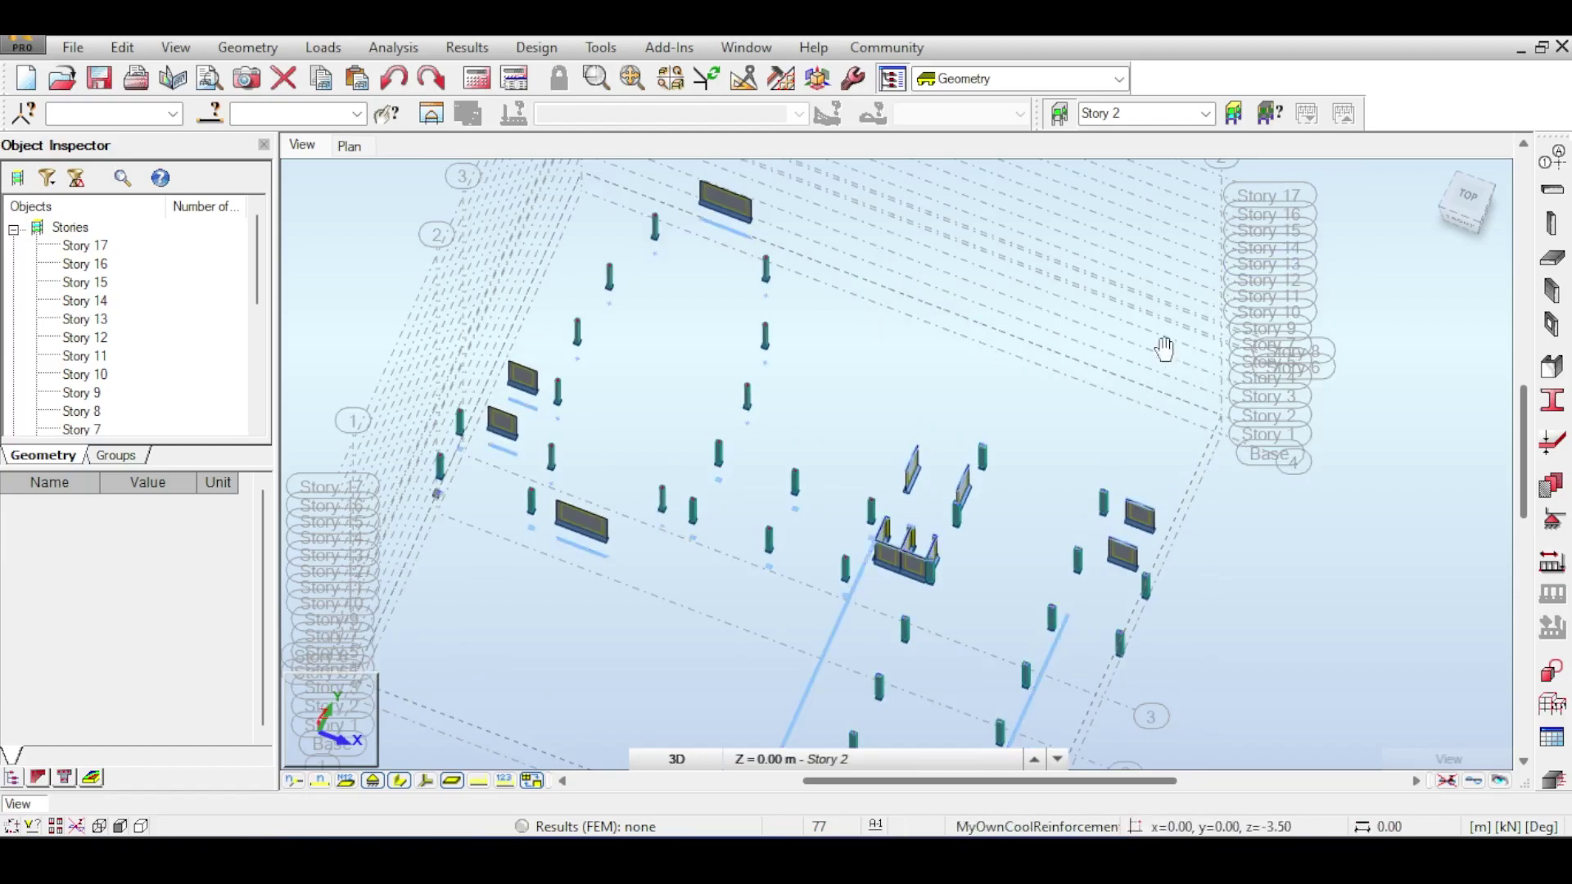
middle_click_drag(1165, 349, 1232, 399)
middle_click_drag(1159, 610, 1040, 357)
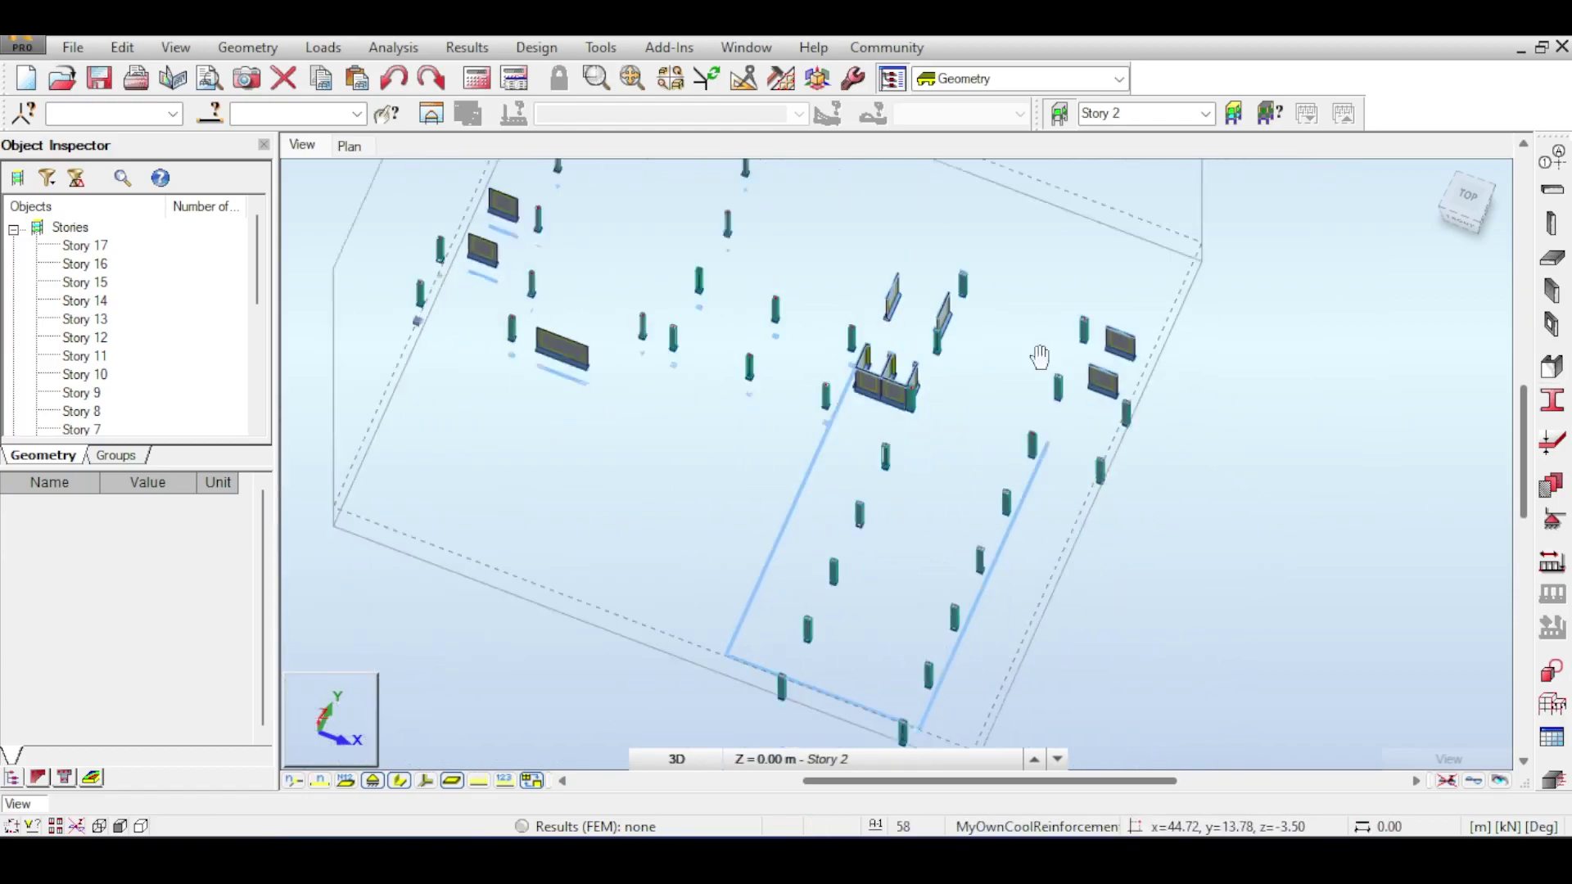
scroll(891, 352, "up", 6)
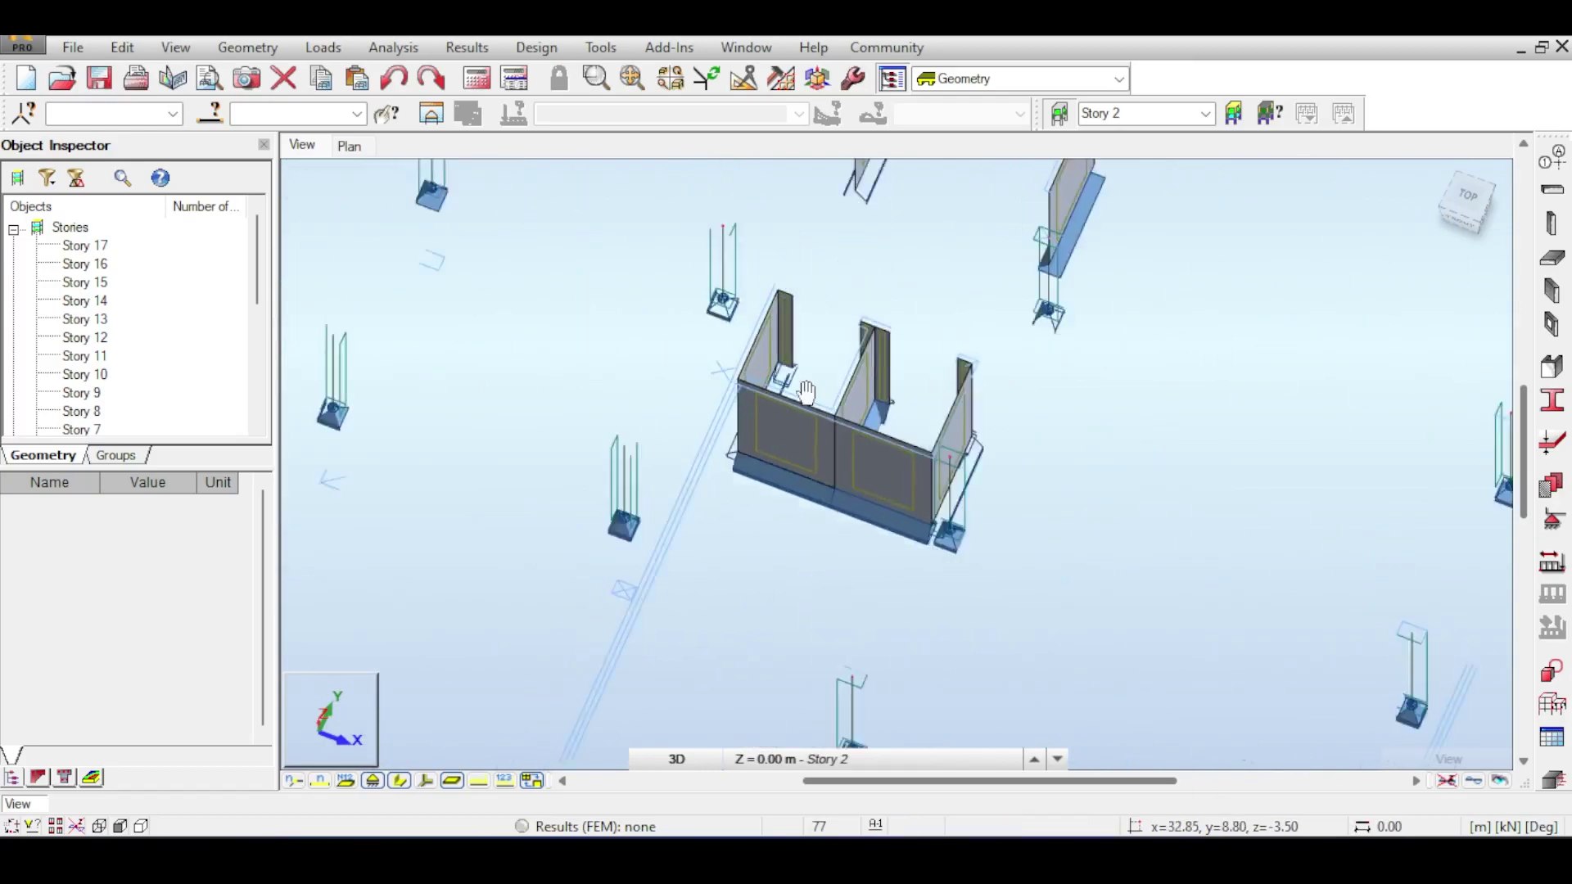
middle_click_drag(807, 392, 836, 513)
left_click(1469, 201)
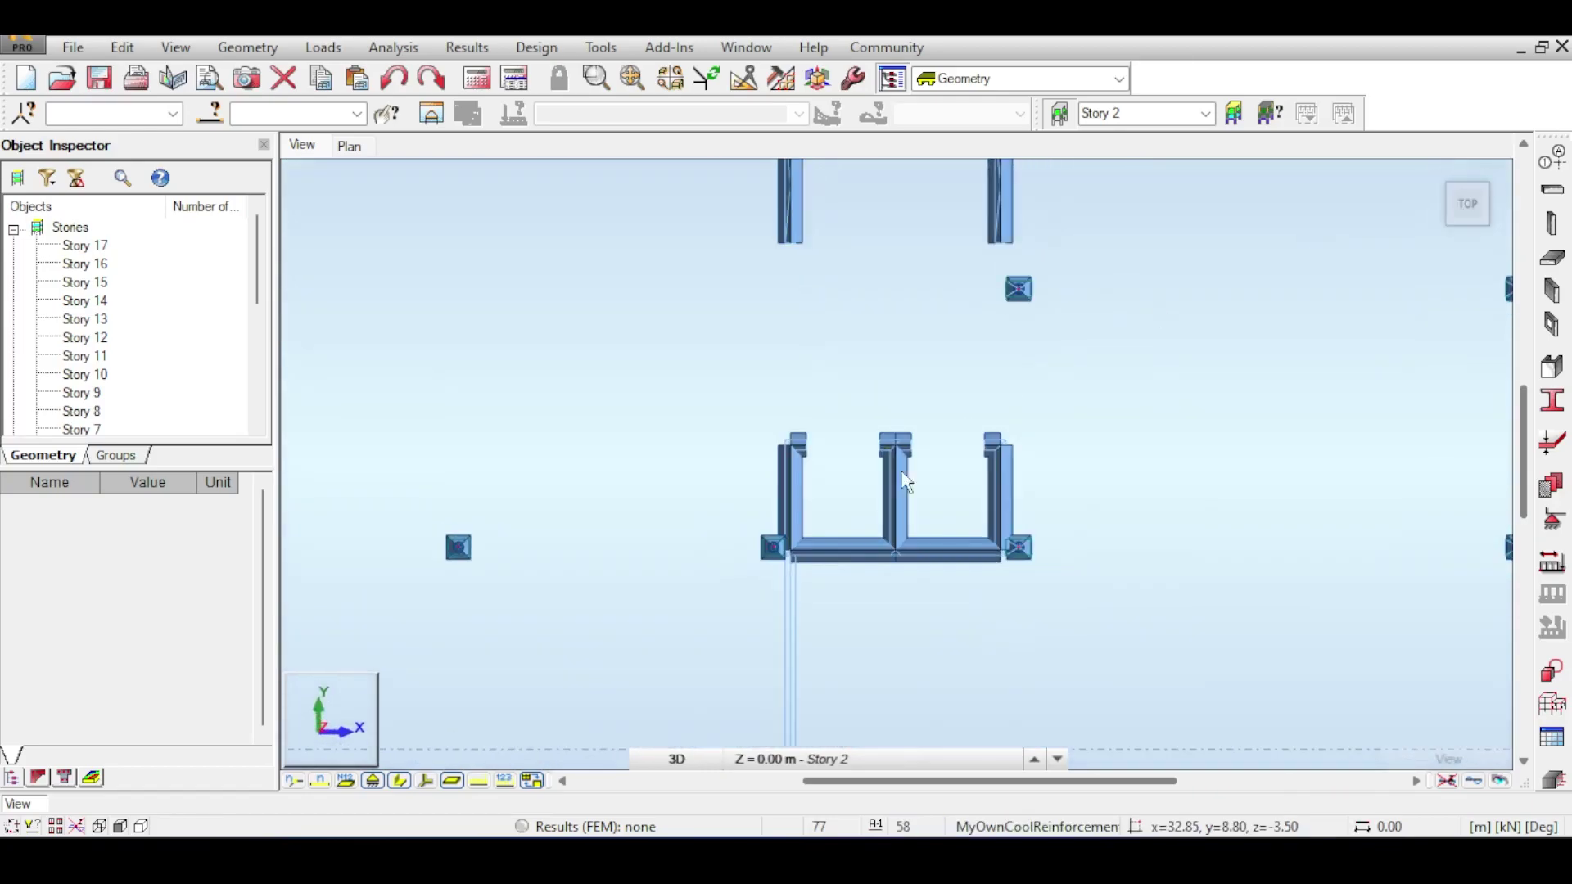
scroll(837, 511, "down", 5)
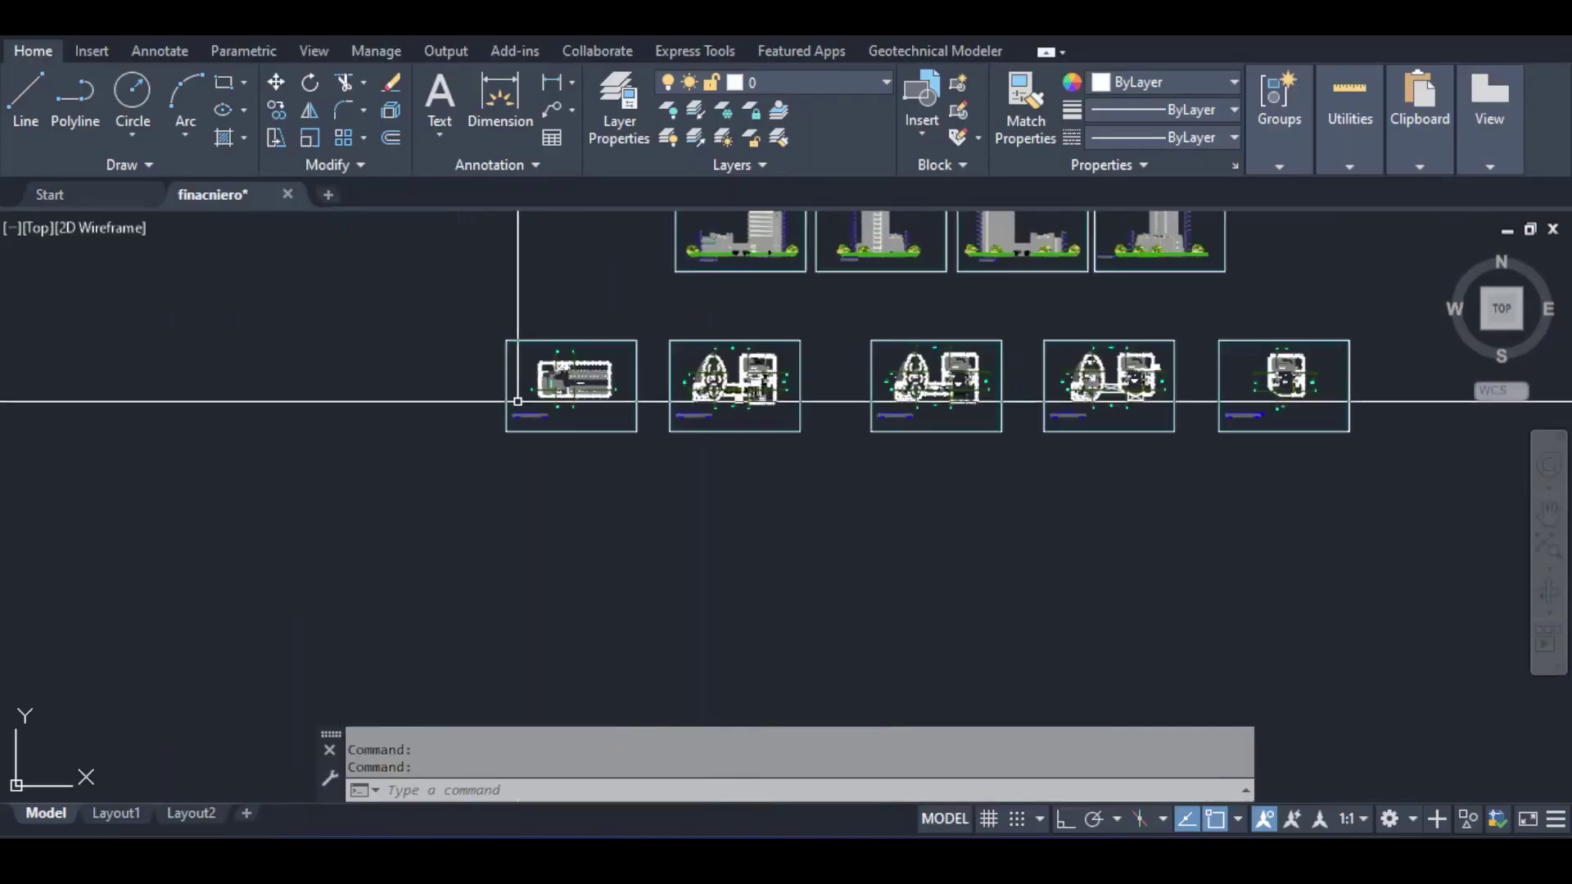
Step: Switch to AutoCAD and examine the restrooms, staircase and parking area of the basement plan in the finacniero drawing
scroll(519, 406, "up", 3)
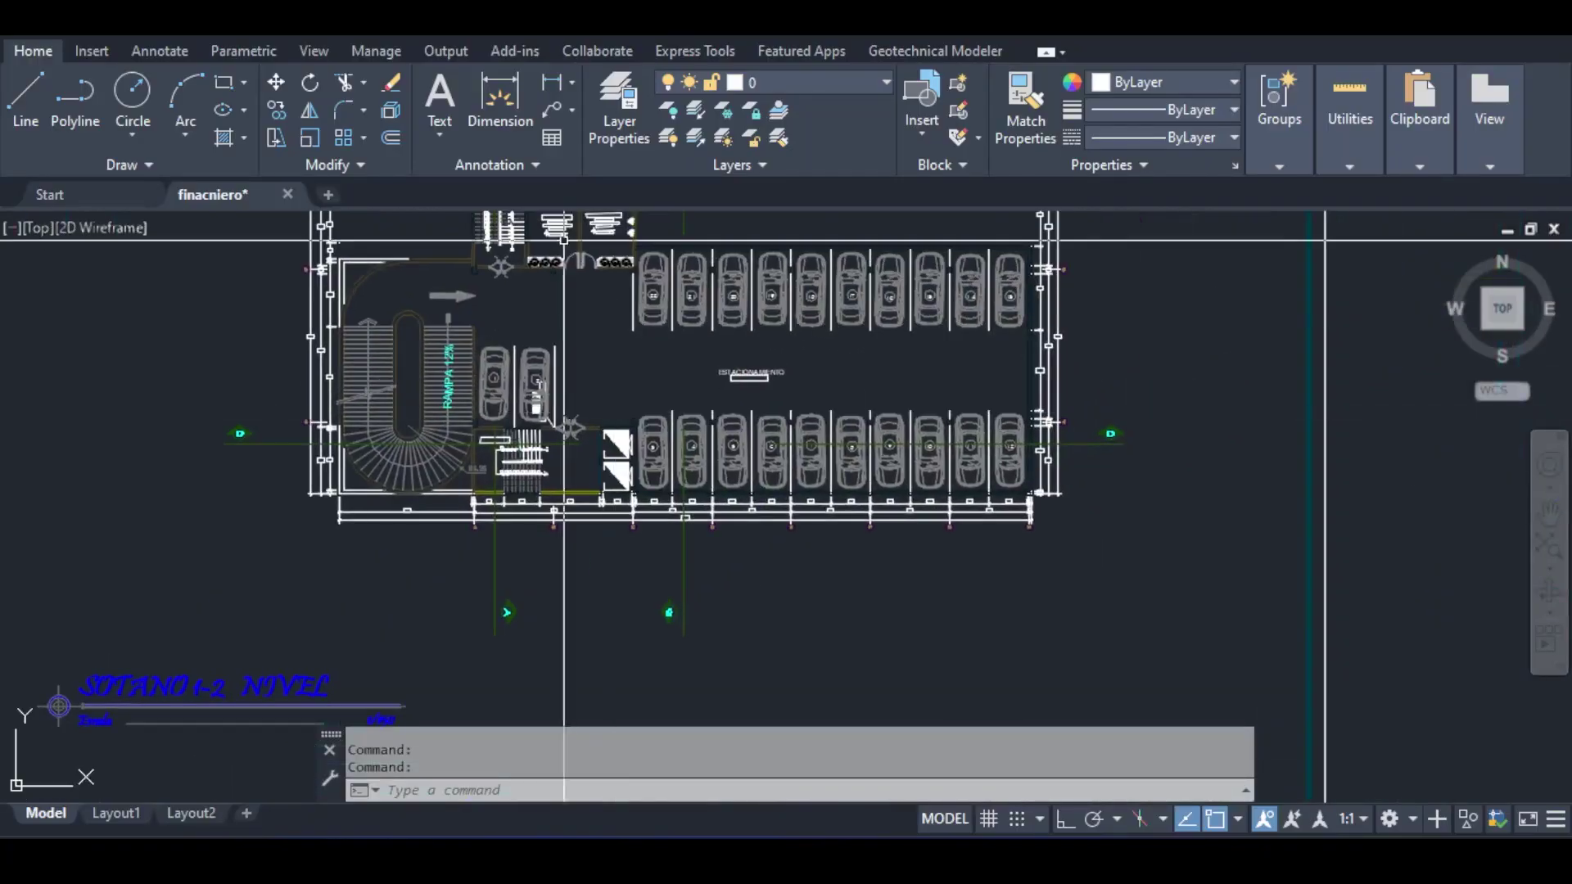
scroll(563, 240, "up", 6)
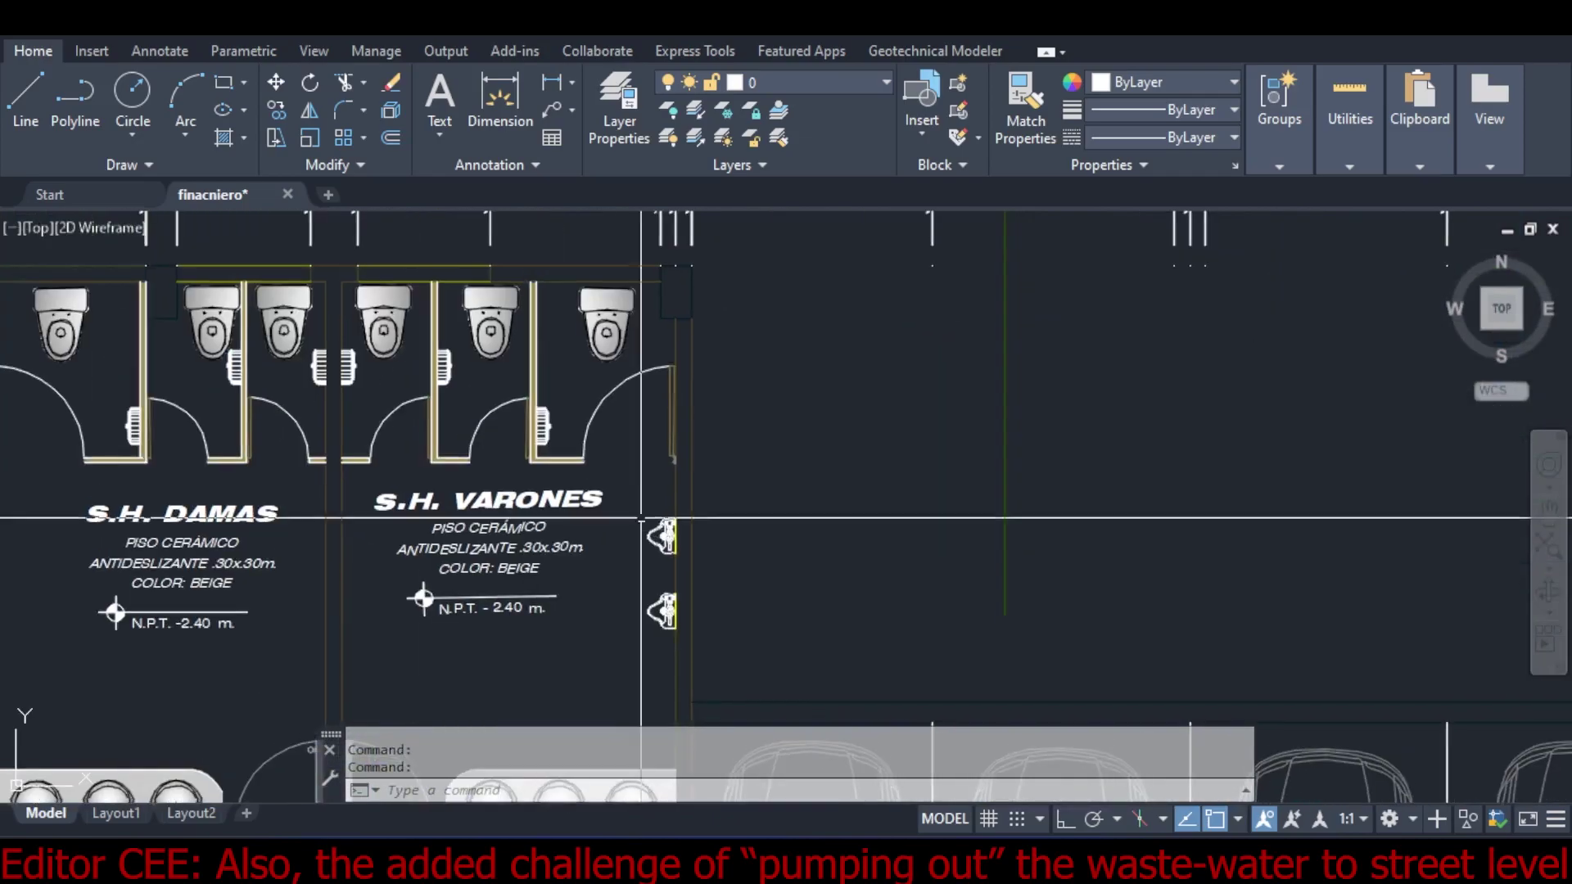
scroll(614, 376, "down", 4)
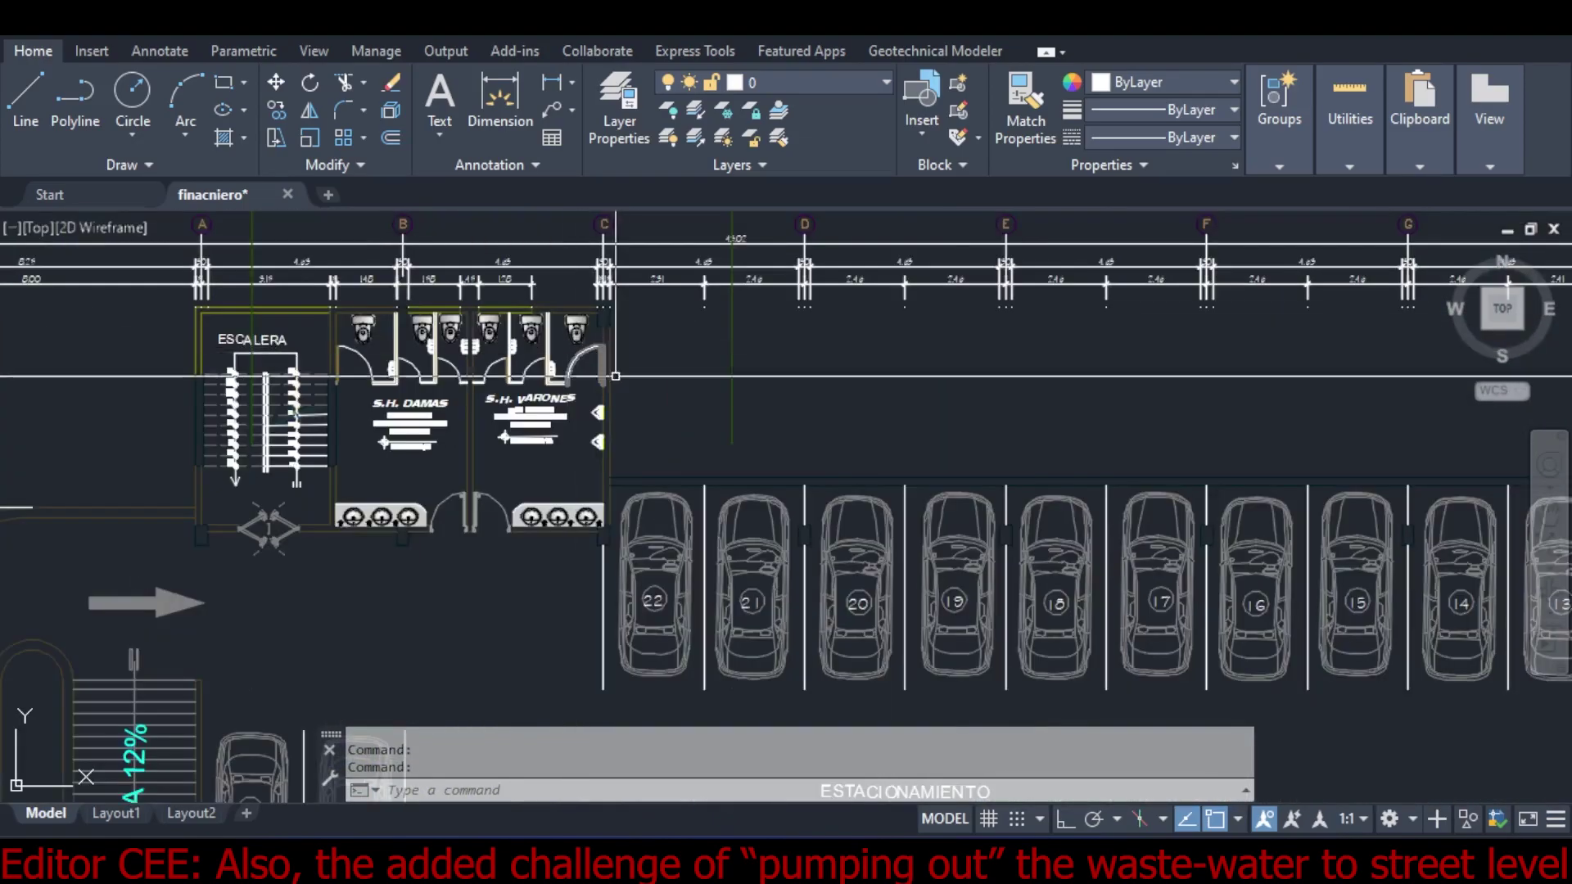
scroll(712, 439, "down", 5)
middle_click_drag(607, 623, 631, 365)
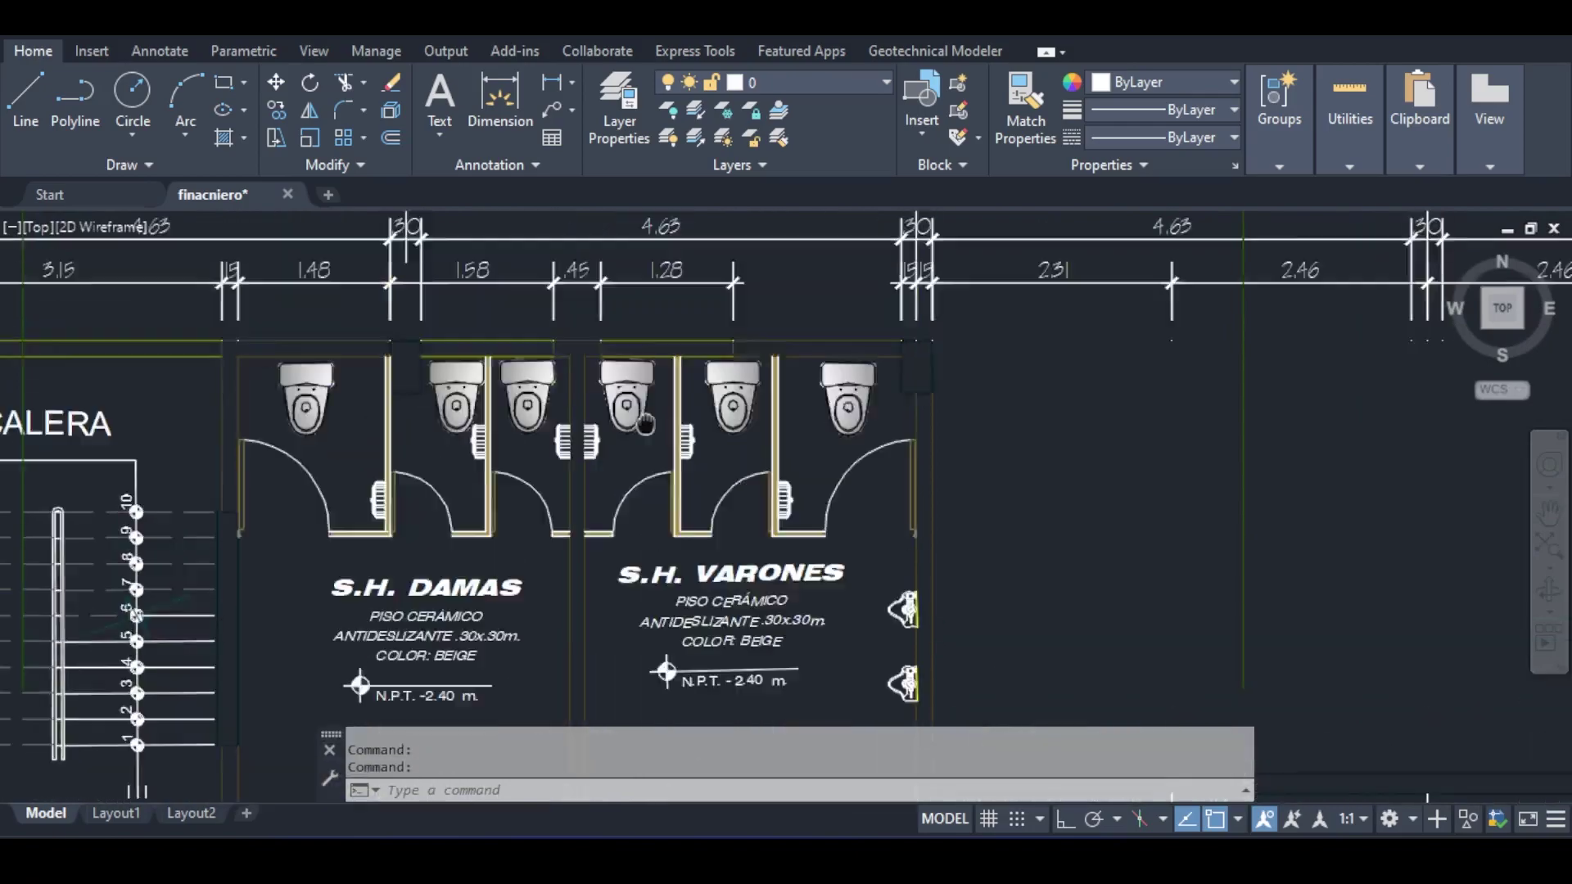
middle_click_drag(645, 423, 642, 535)
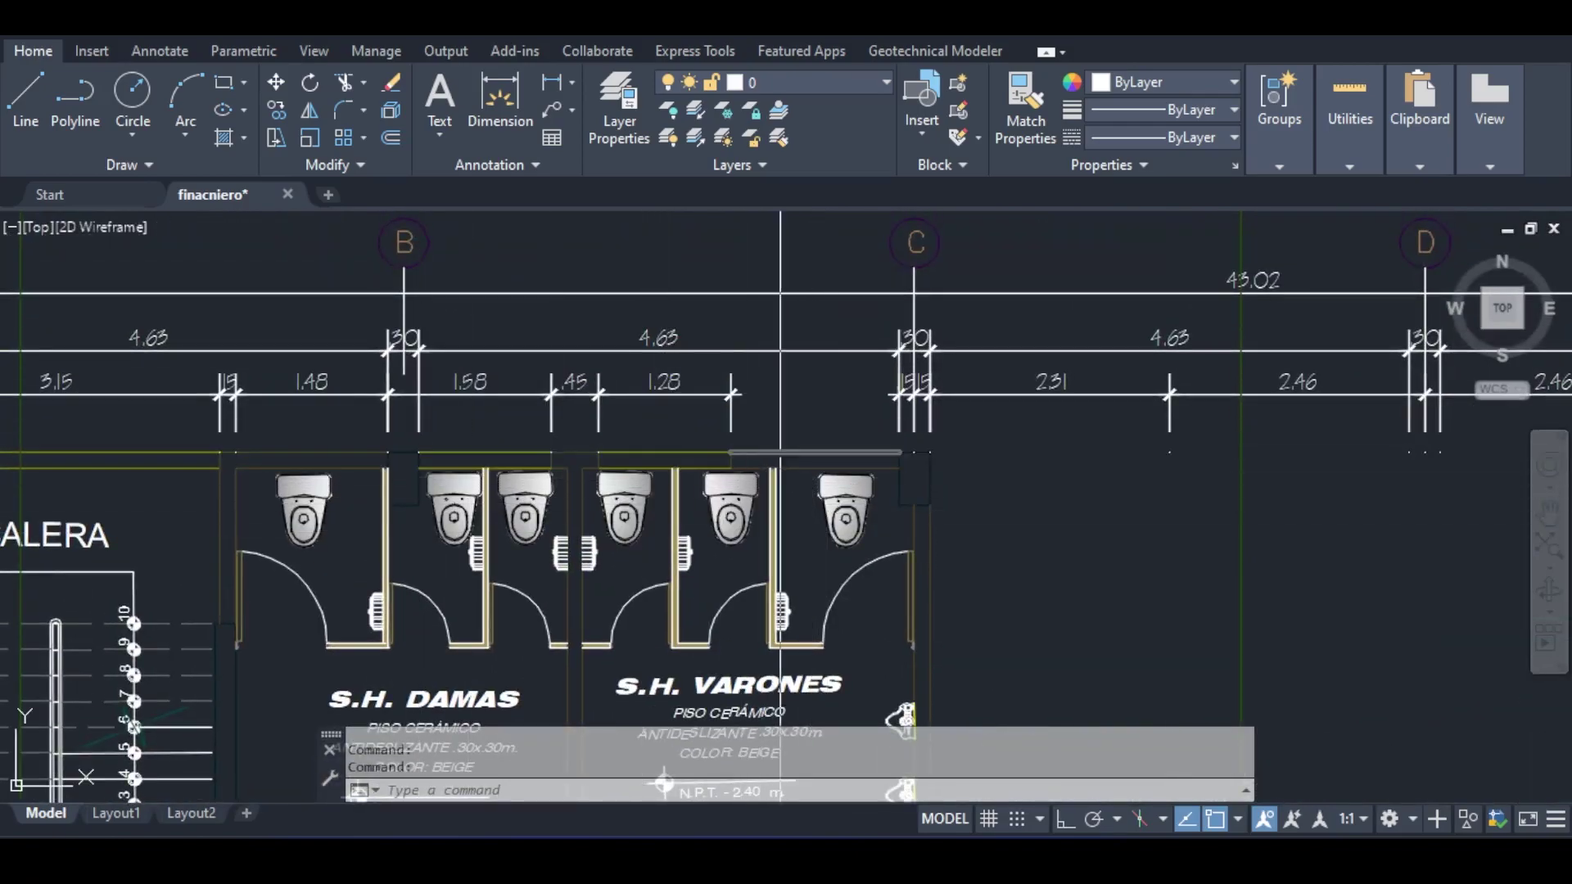
scroll(789, 454, "down", 4)
middle_click_drag(870, 635, 852, 467)
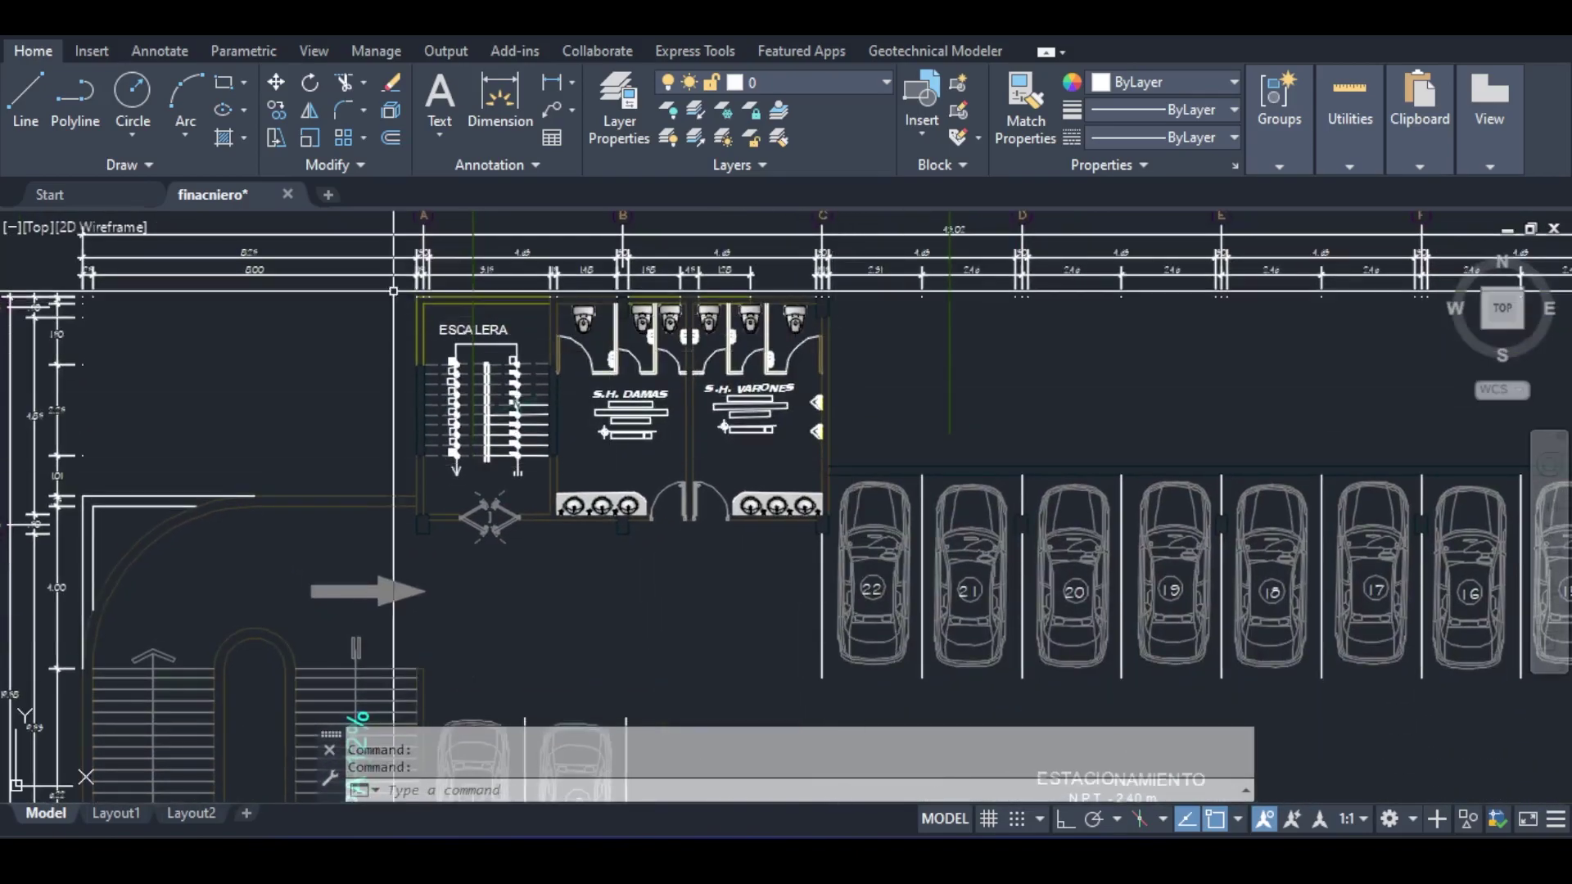
scroll(506, 304, "down", 5)
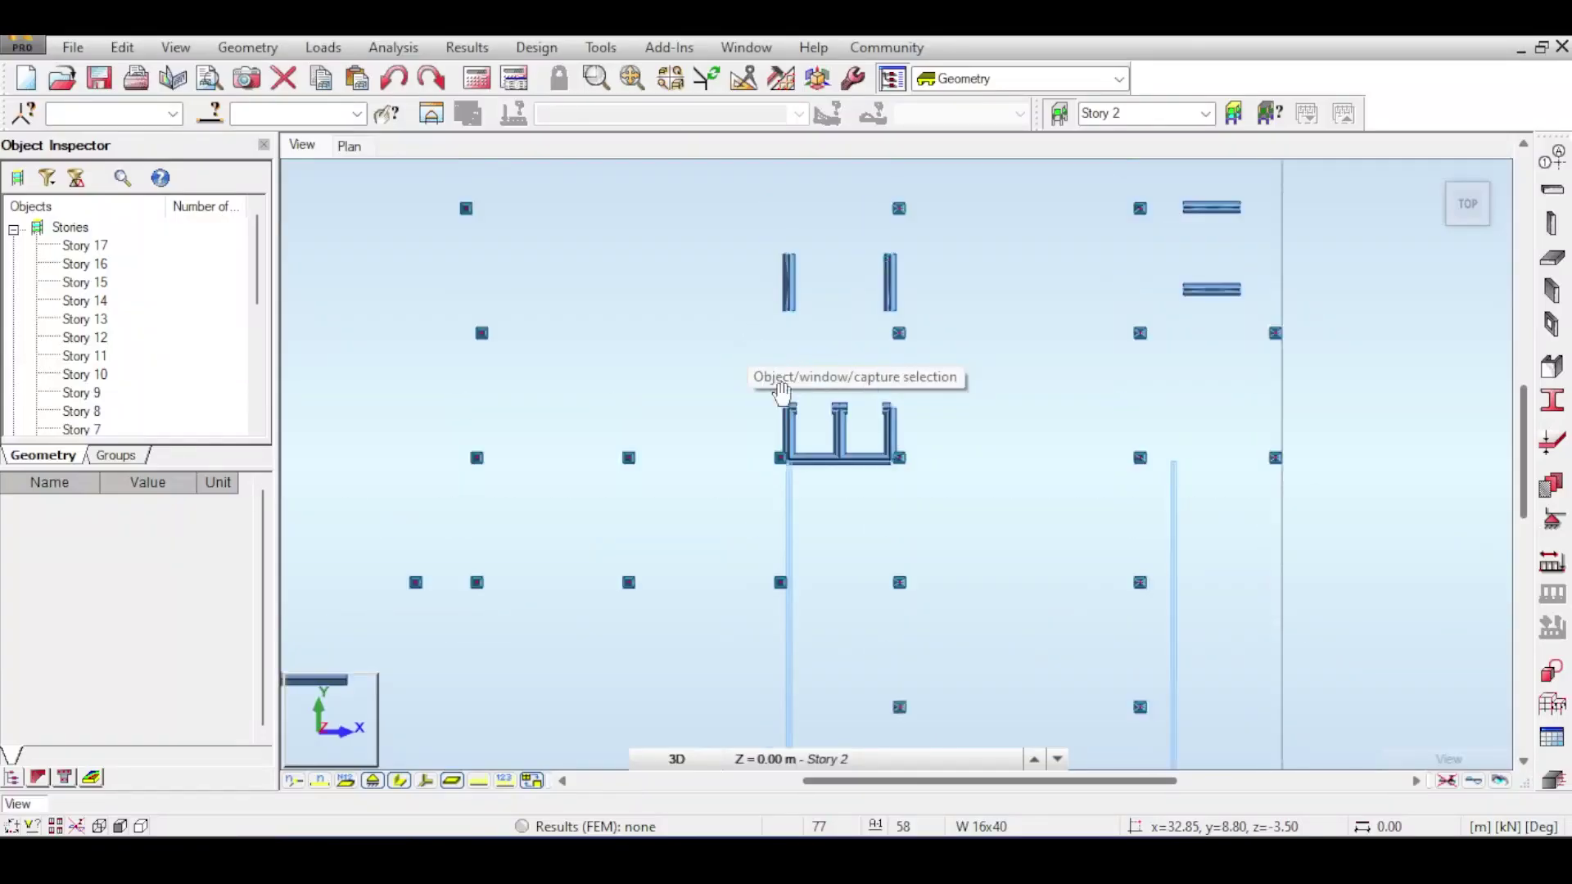
Step: Switch back to Robot Structural Analysis and examine the column layout around the core walls from above
middle_click_drag(782, 393, 1043, 484)
scroll(782, 396, "down", 1)
middle_click_drag(809, 534, 827, 457)
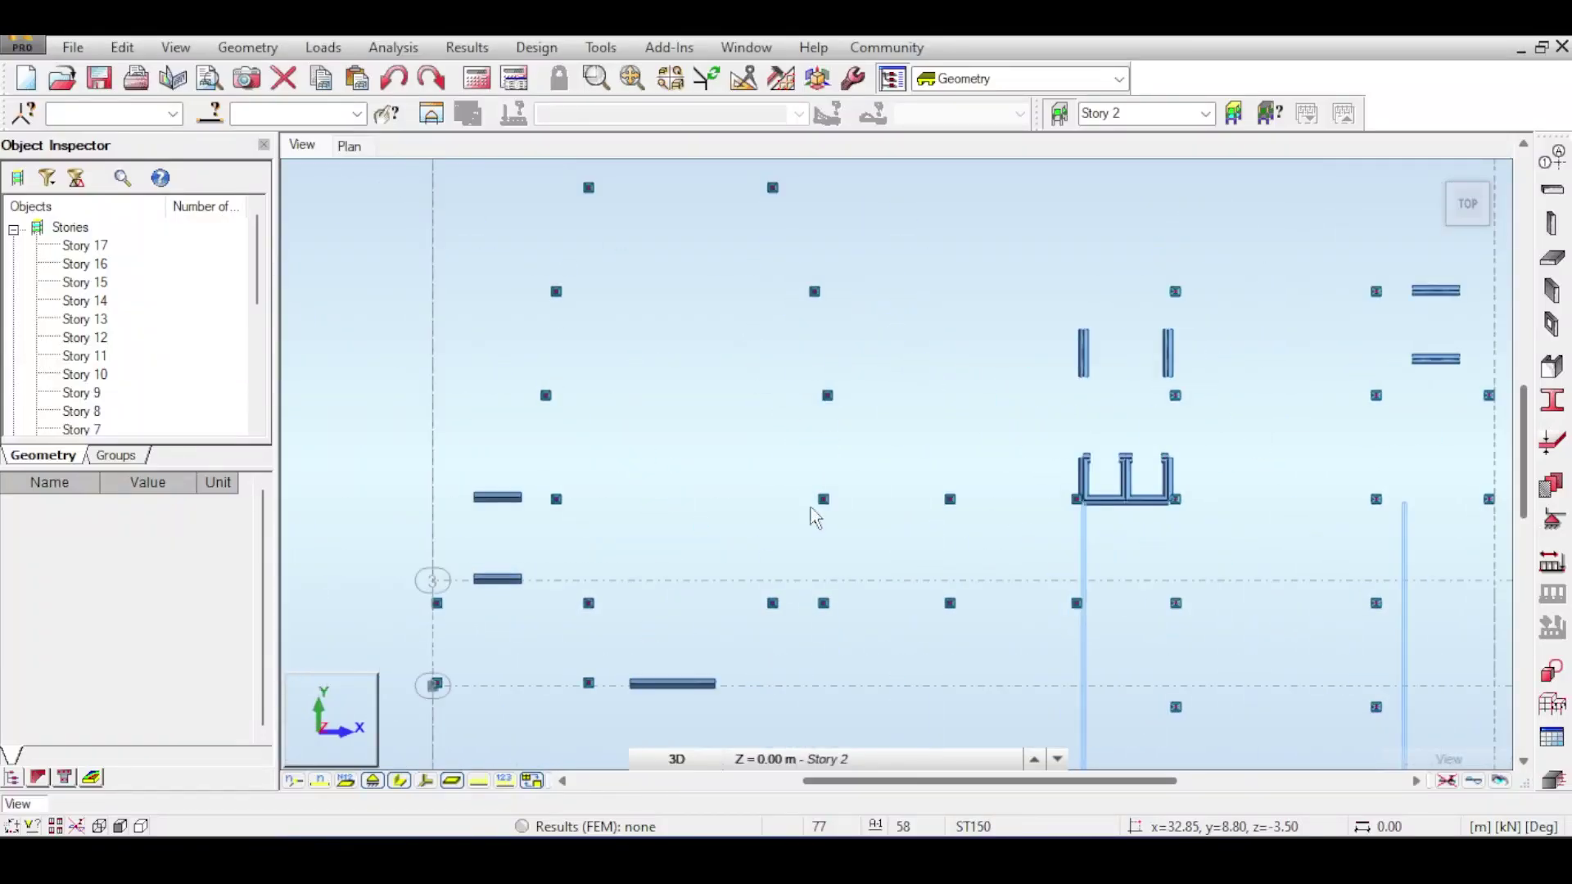
scroll(813, 516, "up", 2)
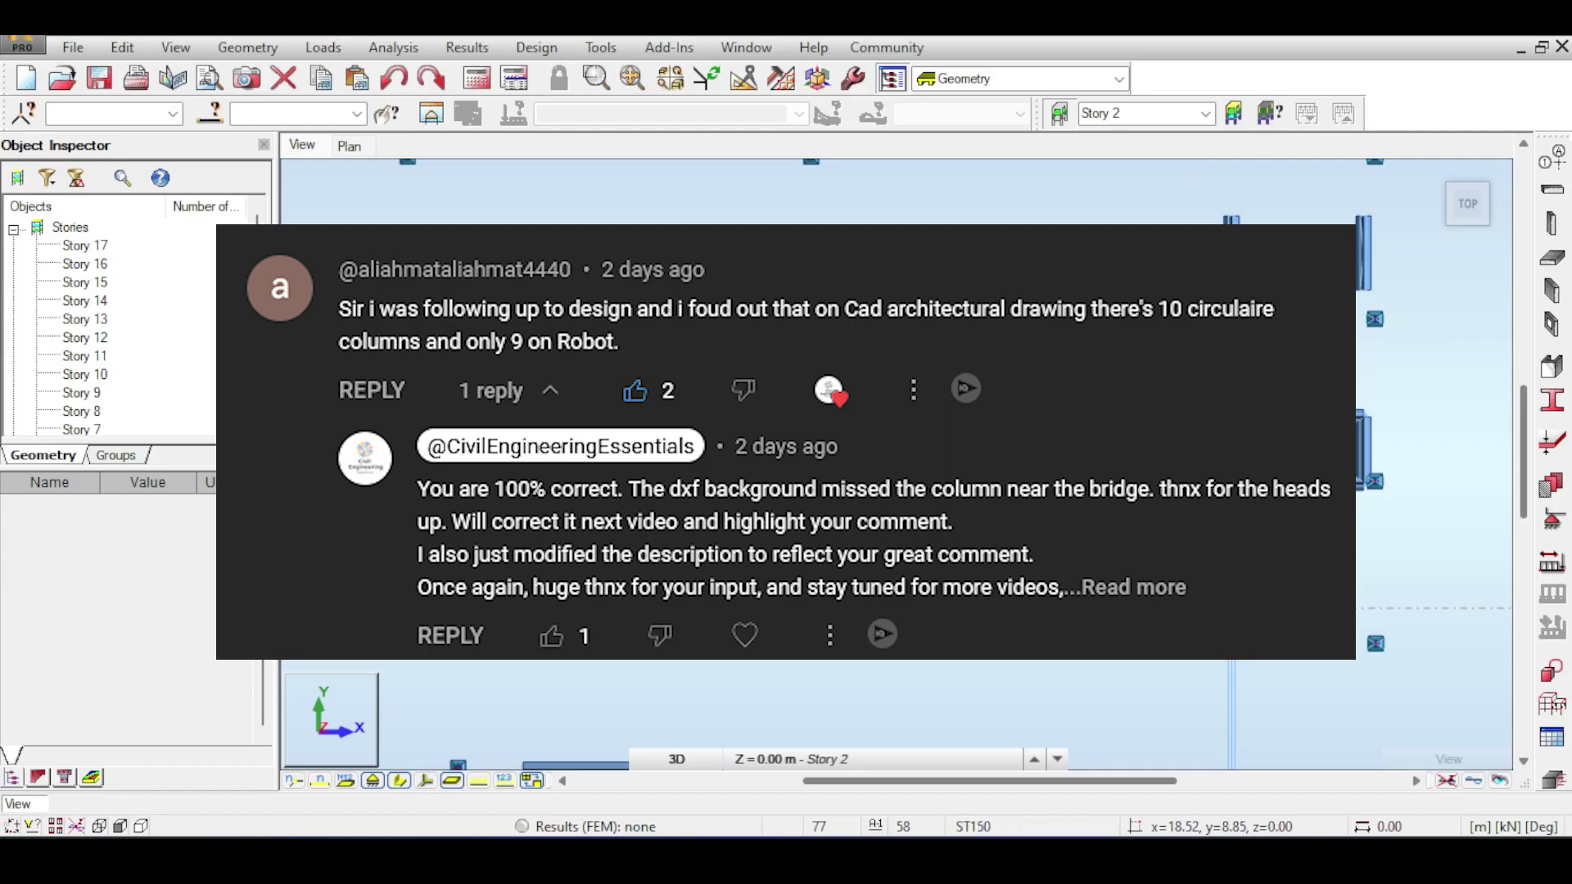
scroll(936, 375, "down", 3)
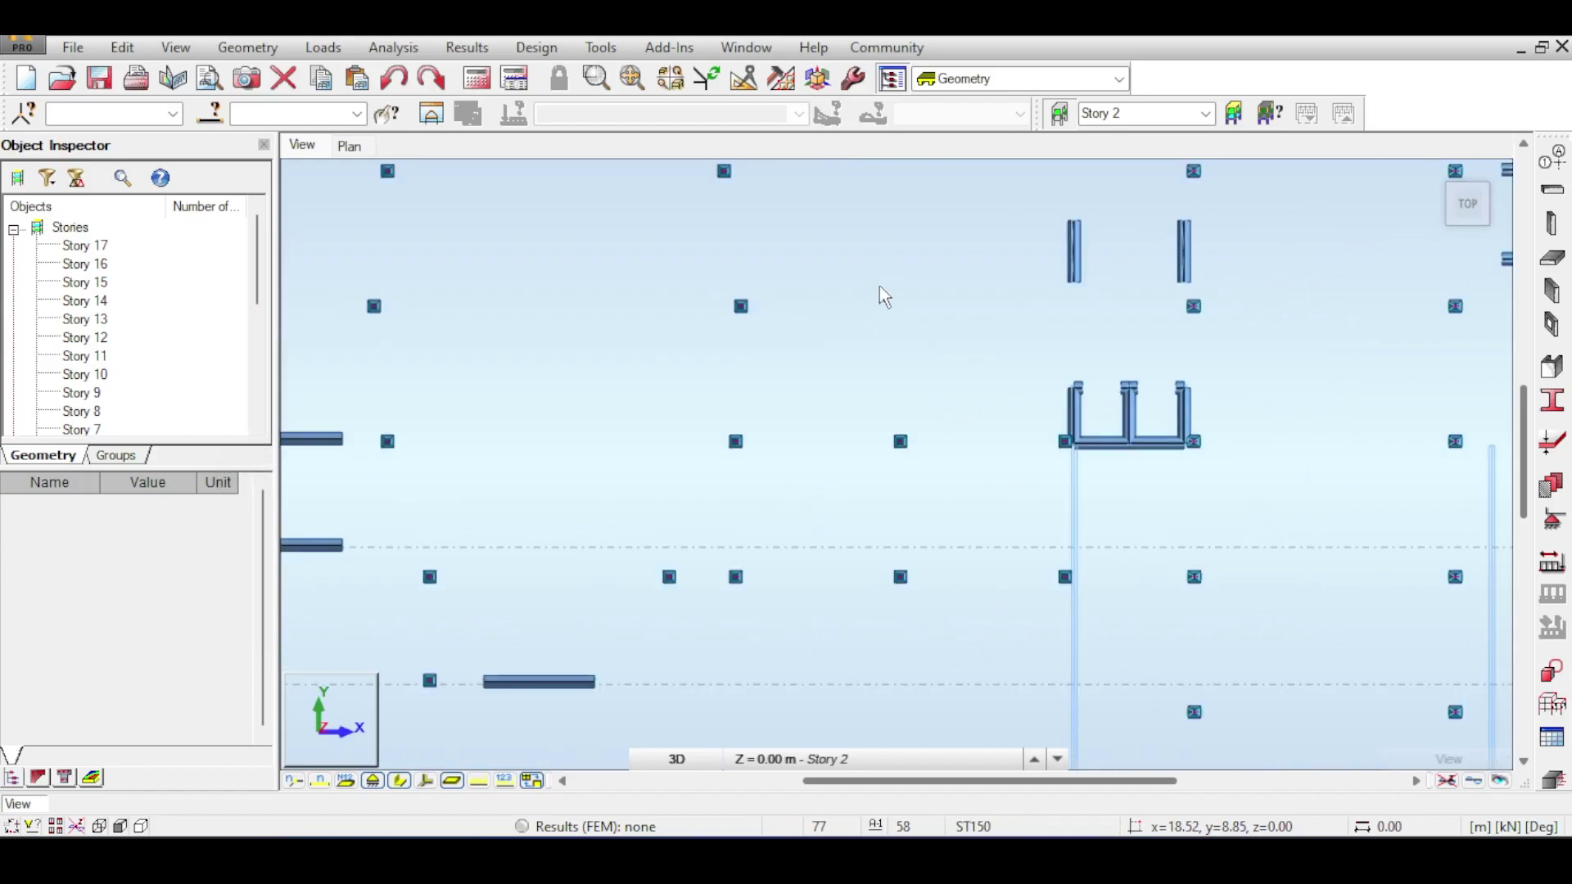
left_click(1441, 176)
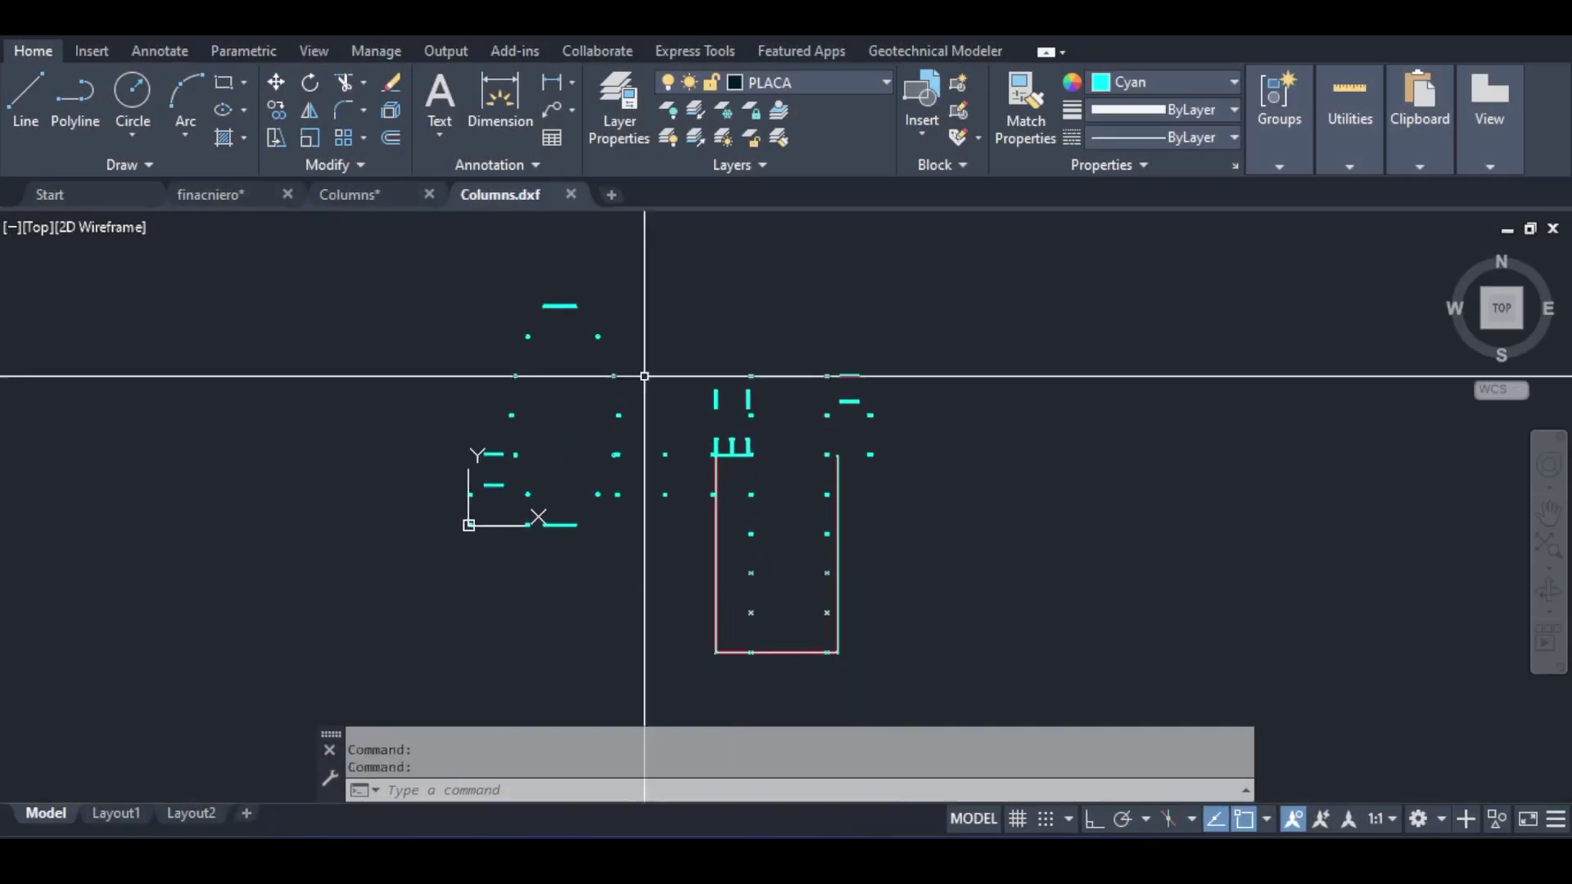
Step: Draw a vertical line through the centre of the circular column outline in Columns.dxf, from its uppermost to its lowest point
scroll(655, 461, "up", 5)
scroll(527, 420, "up", 5)
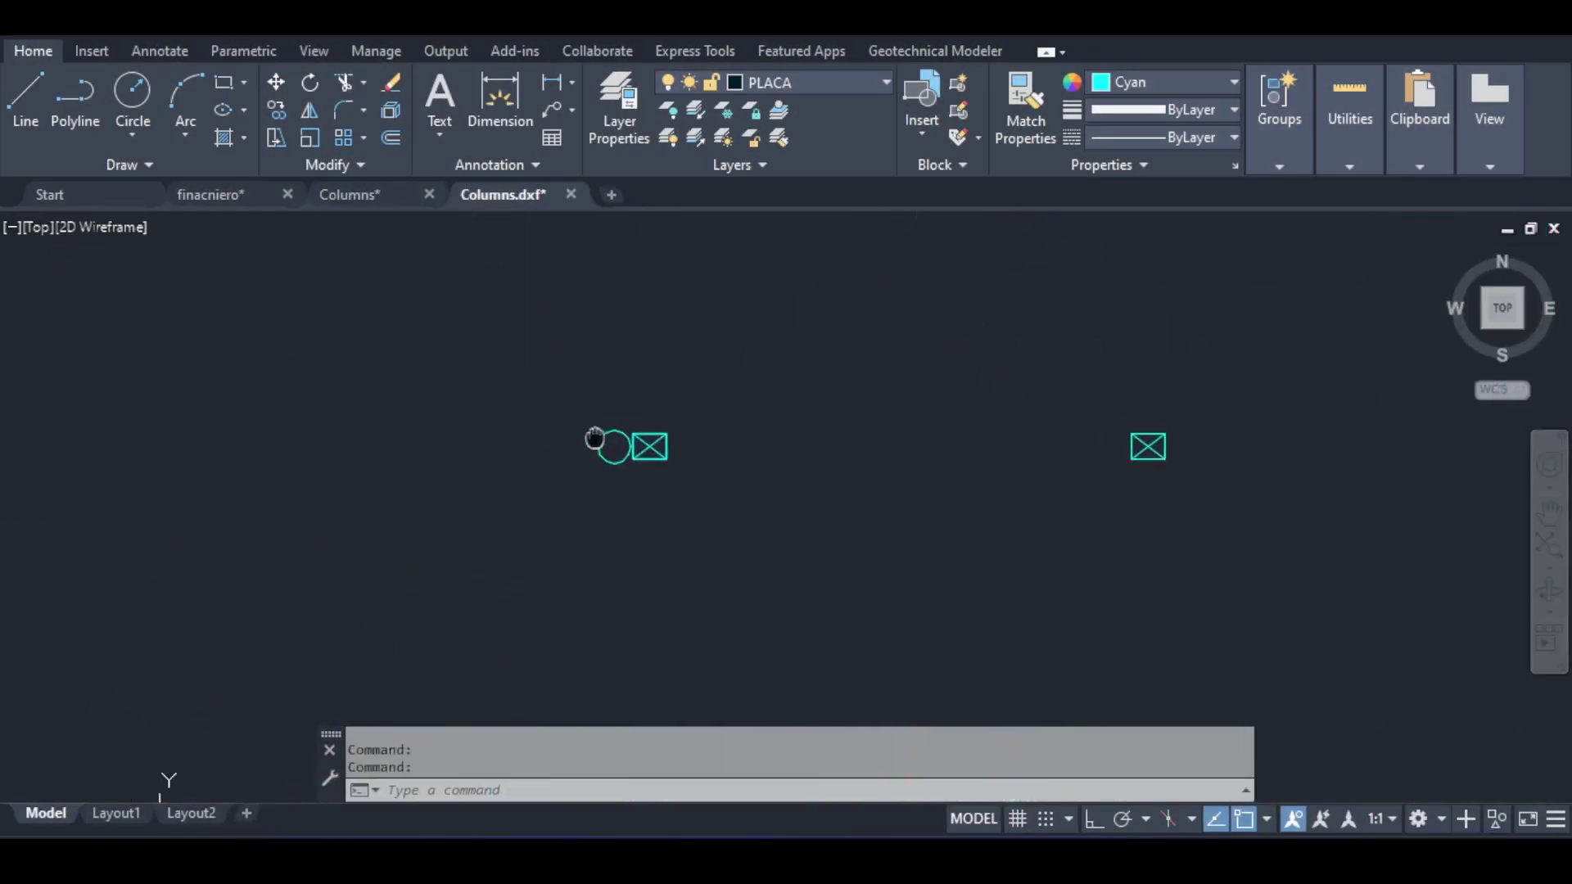
type("l")
key("Return")
scroll(627, 459, "up", 6)
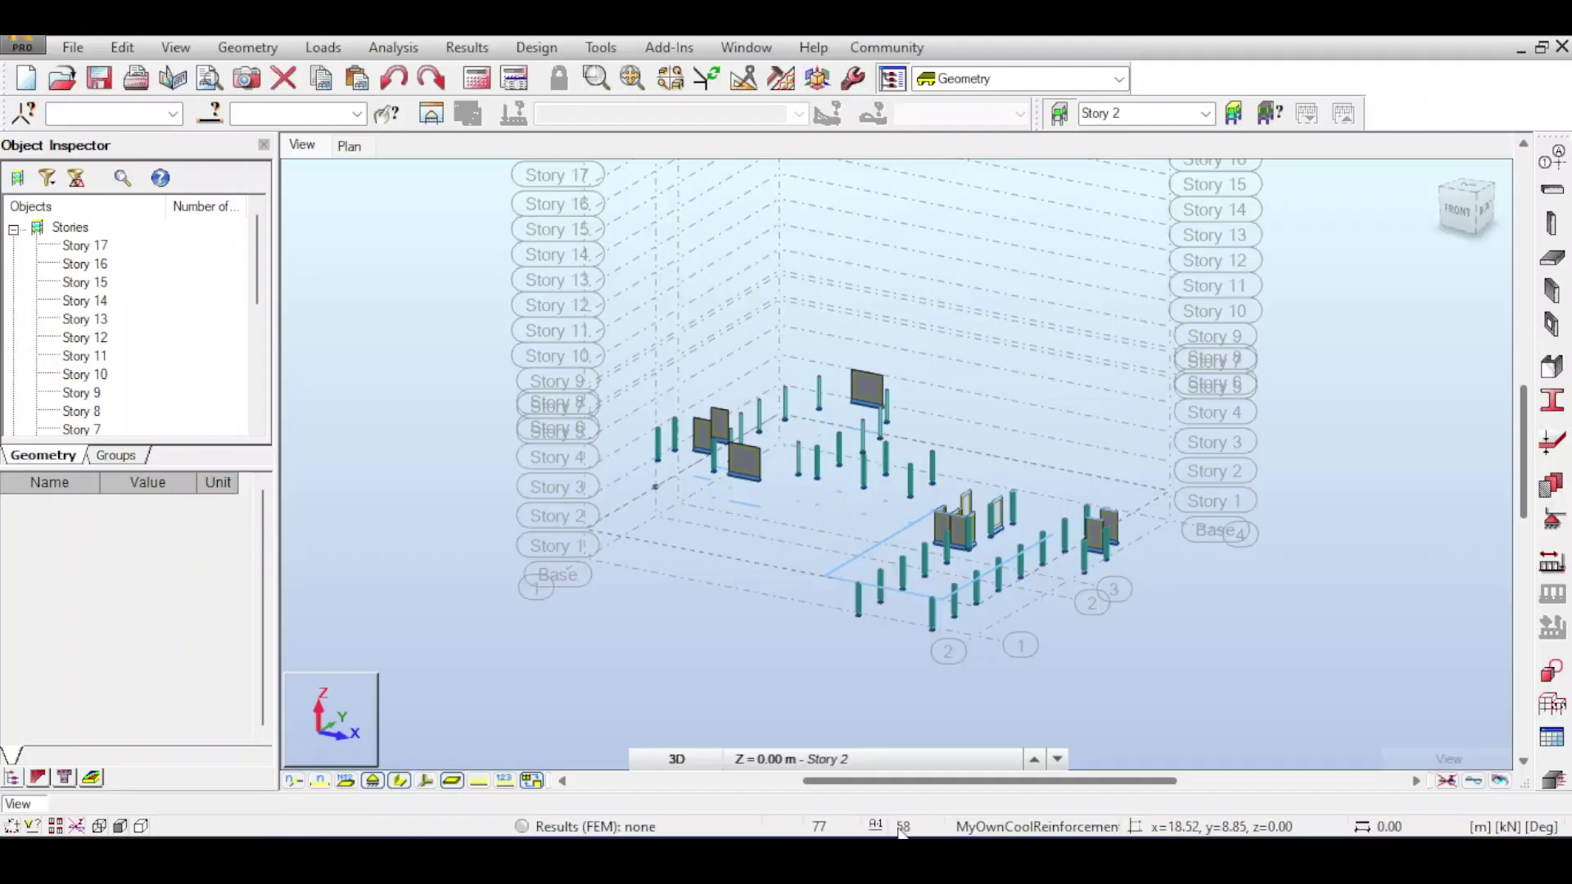
scroll(820, 507, "up", 3)
scroll(809, 484, "up", 5)
middle_click_drag(786, 309, 796, 414, "shift")
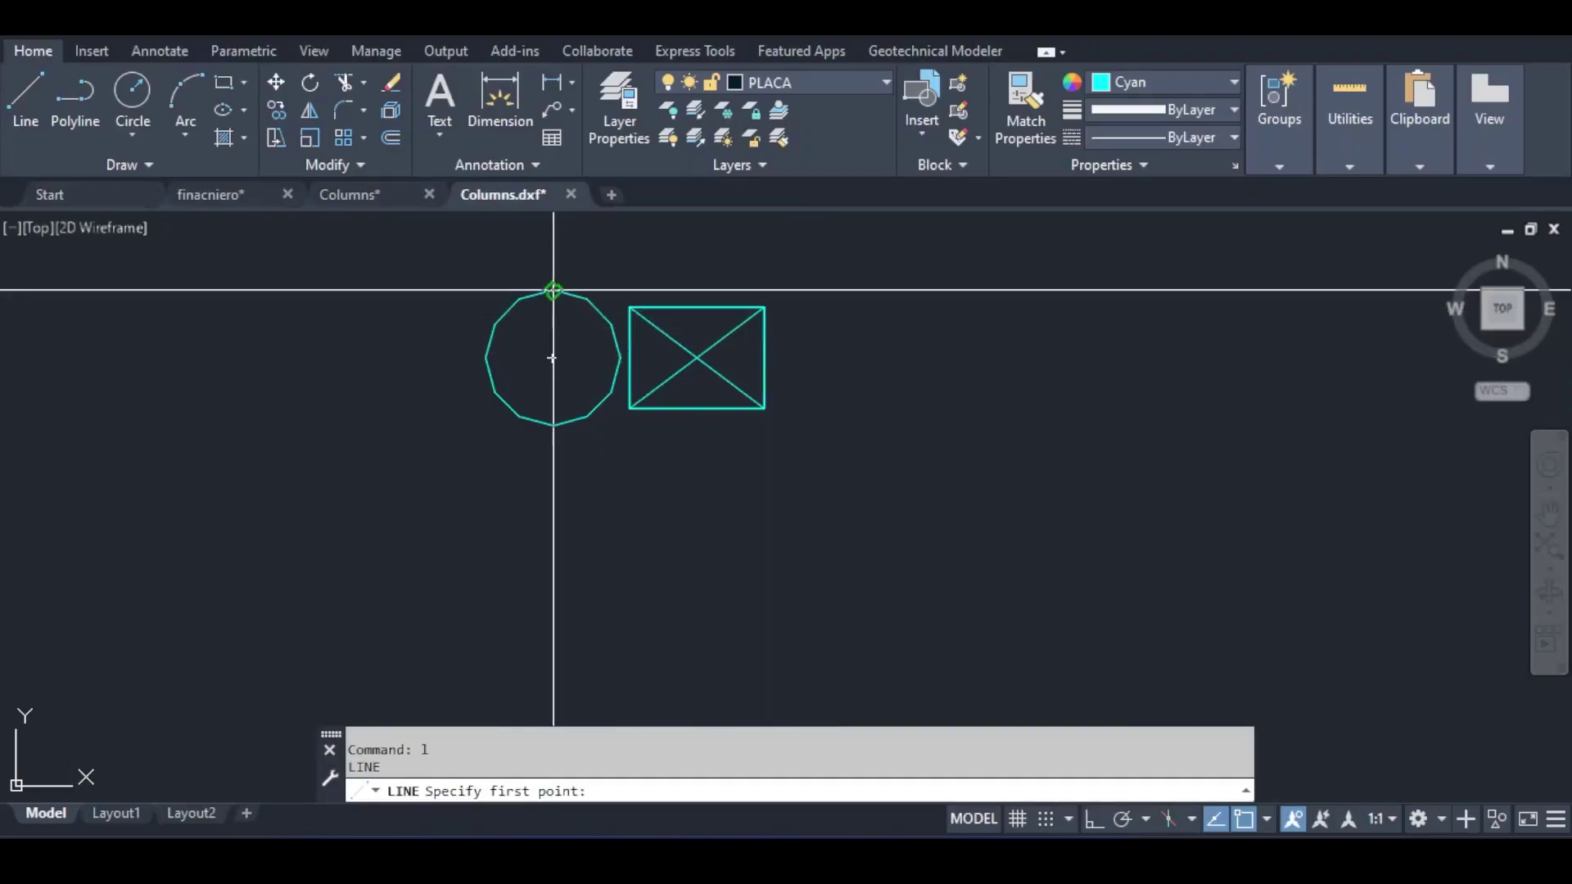
left_click(551, 290)
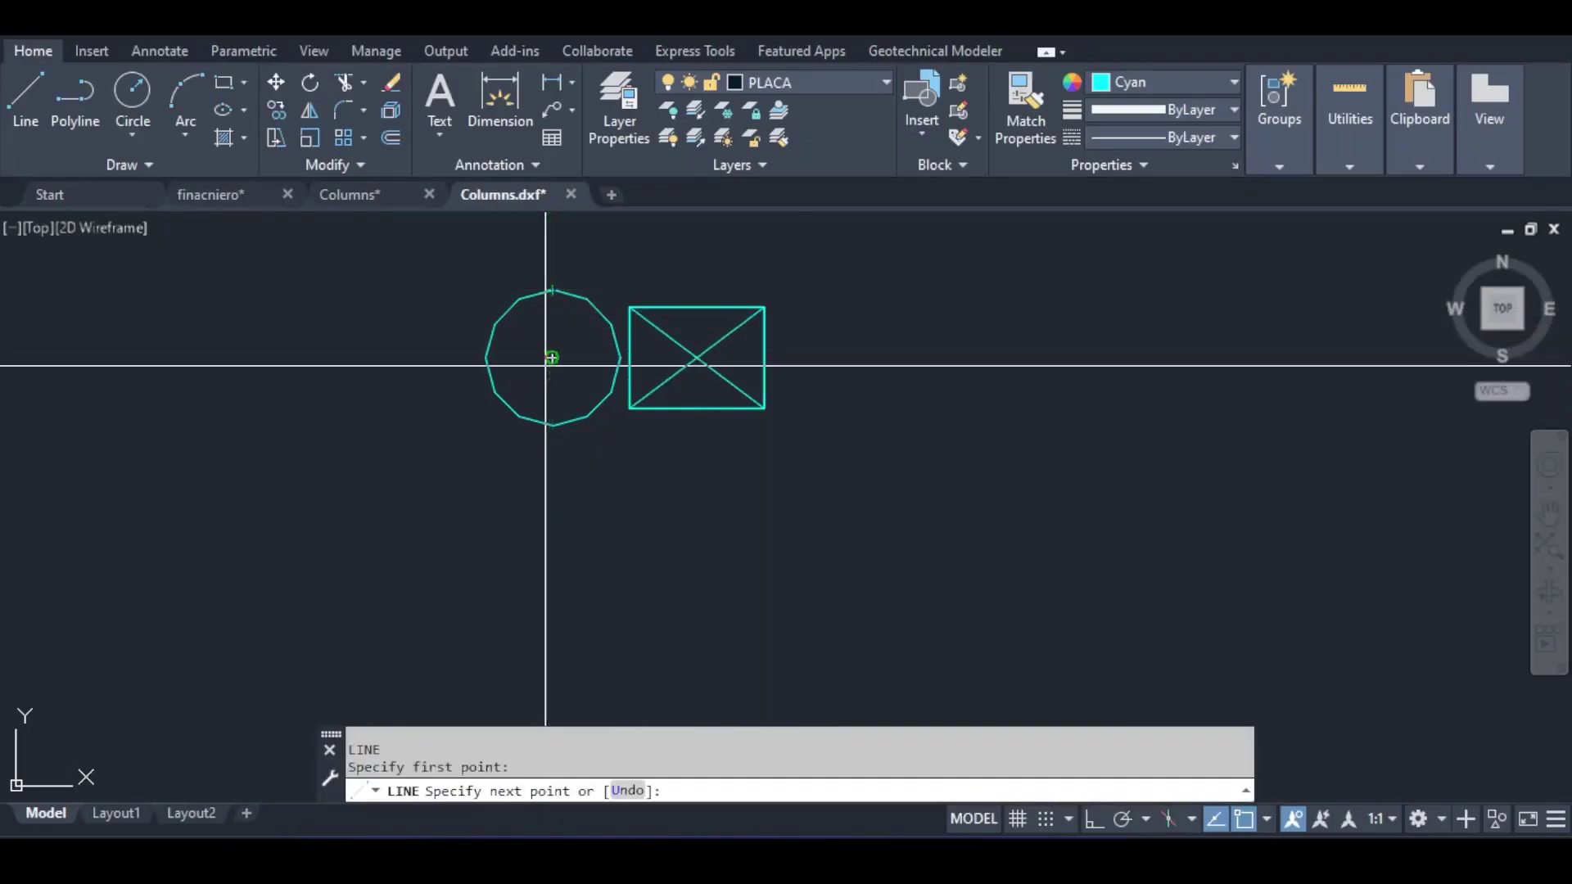
left_click(554, 425)
key("Return")
Step: Draw a horizontal line across the same circle between its outermost side points, and save Columns.dxf
key("Return")
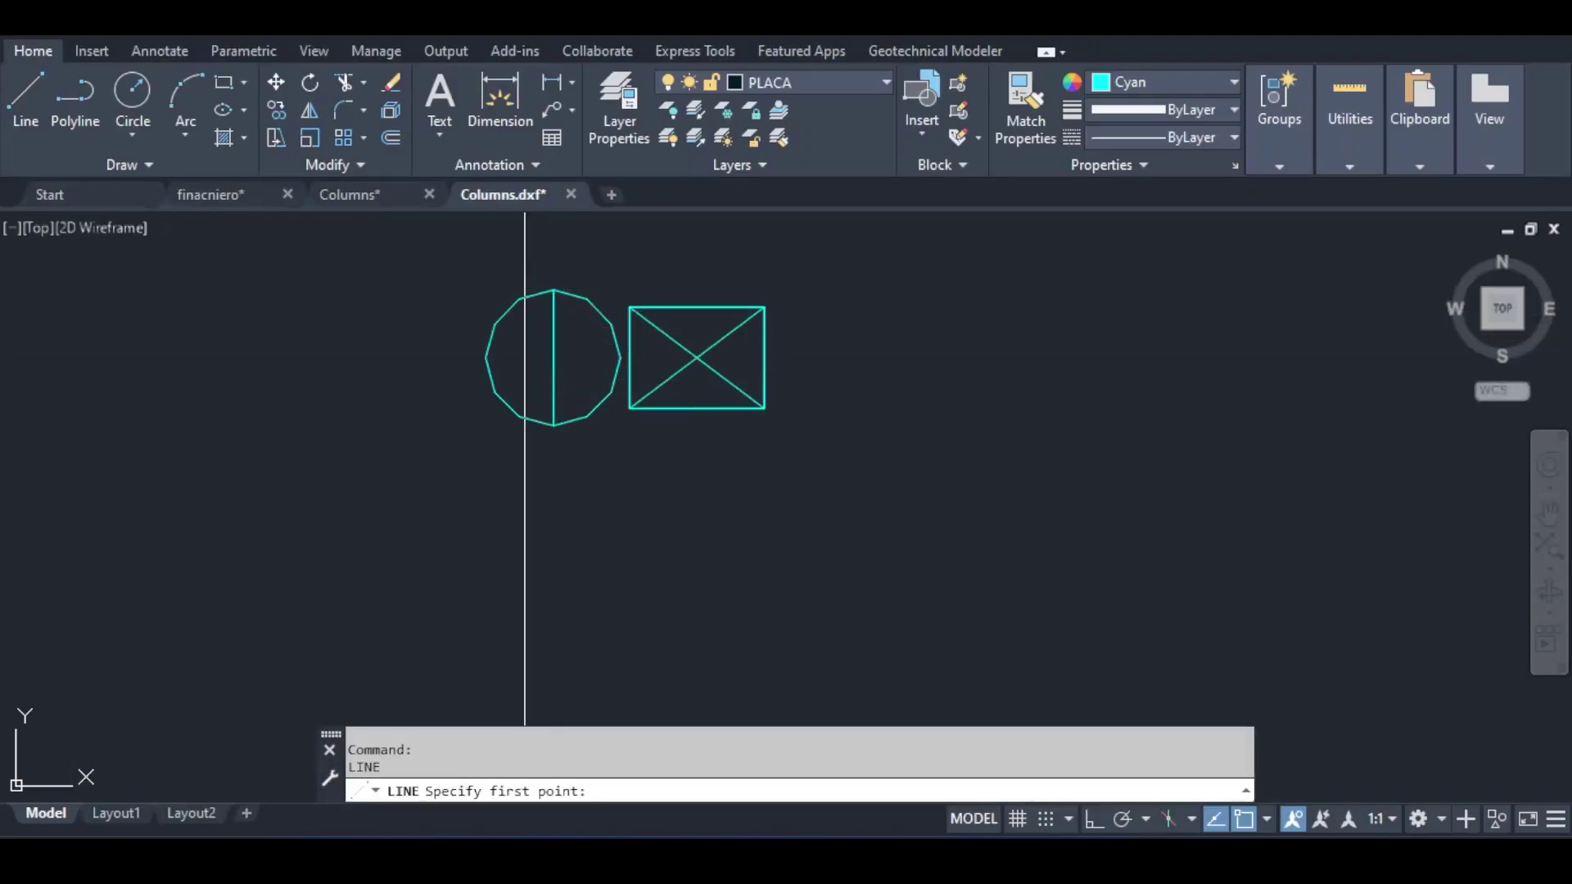
left_click(485, 357)
left_click(620, 357)
key("Return")
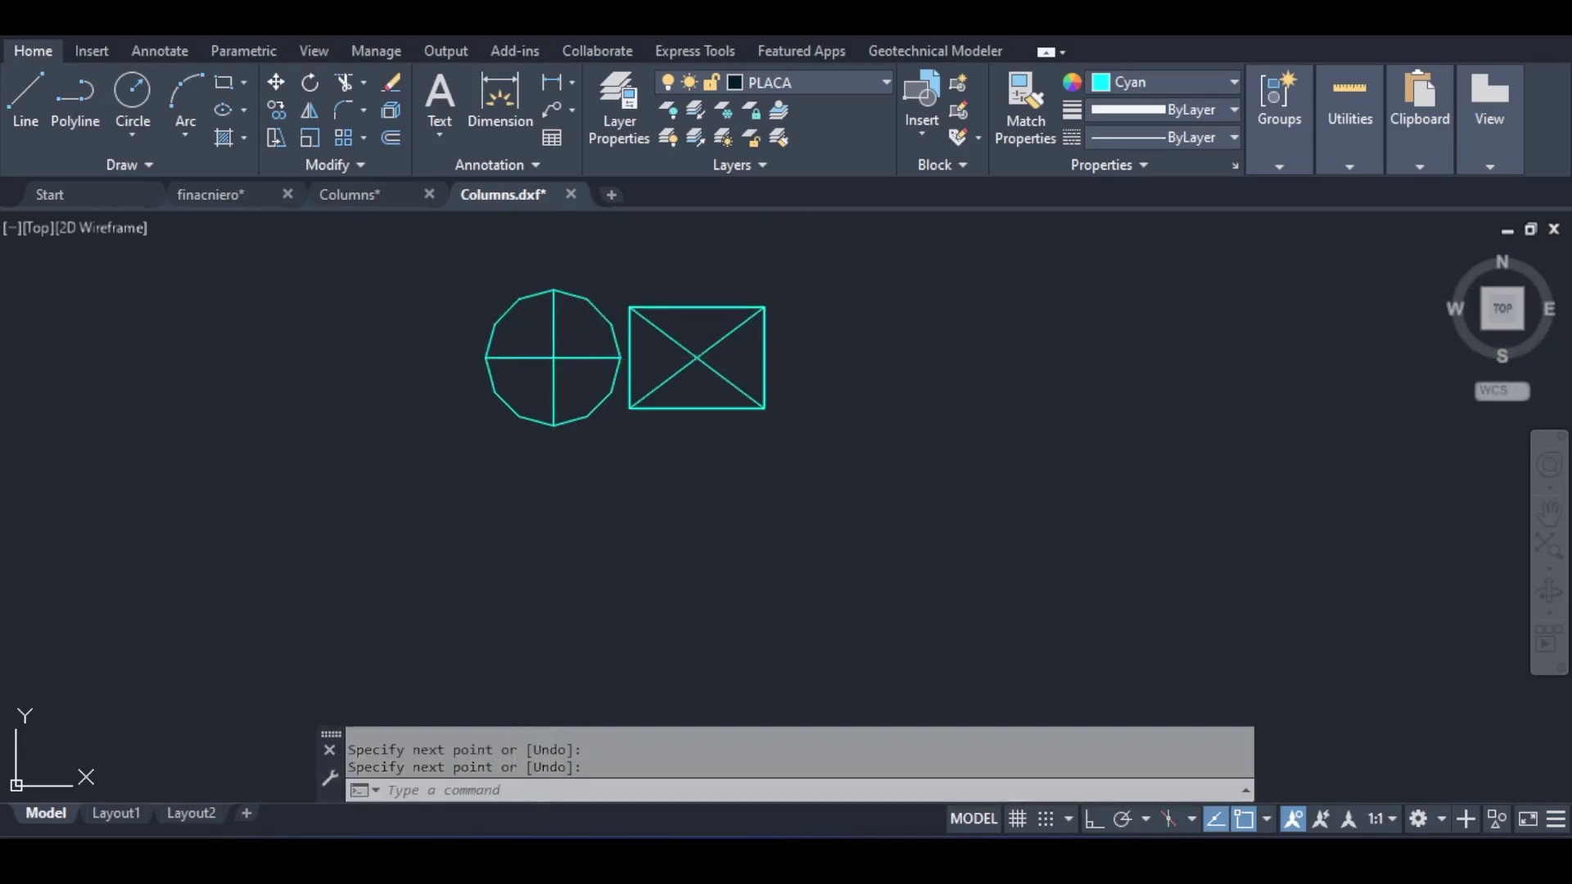
key("ctrl+s")
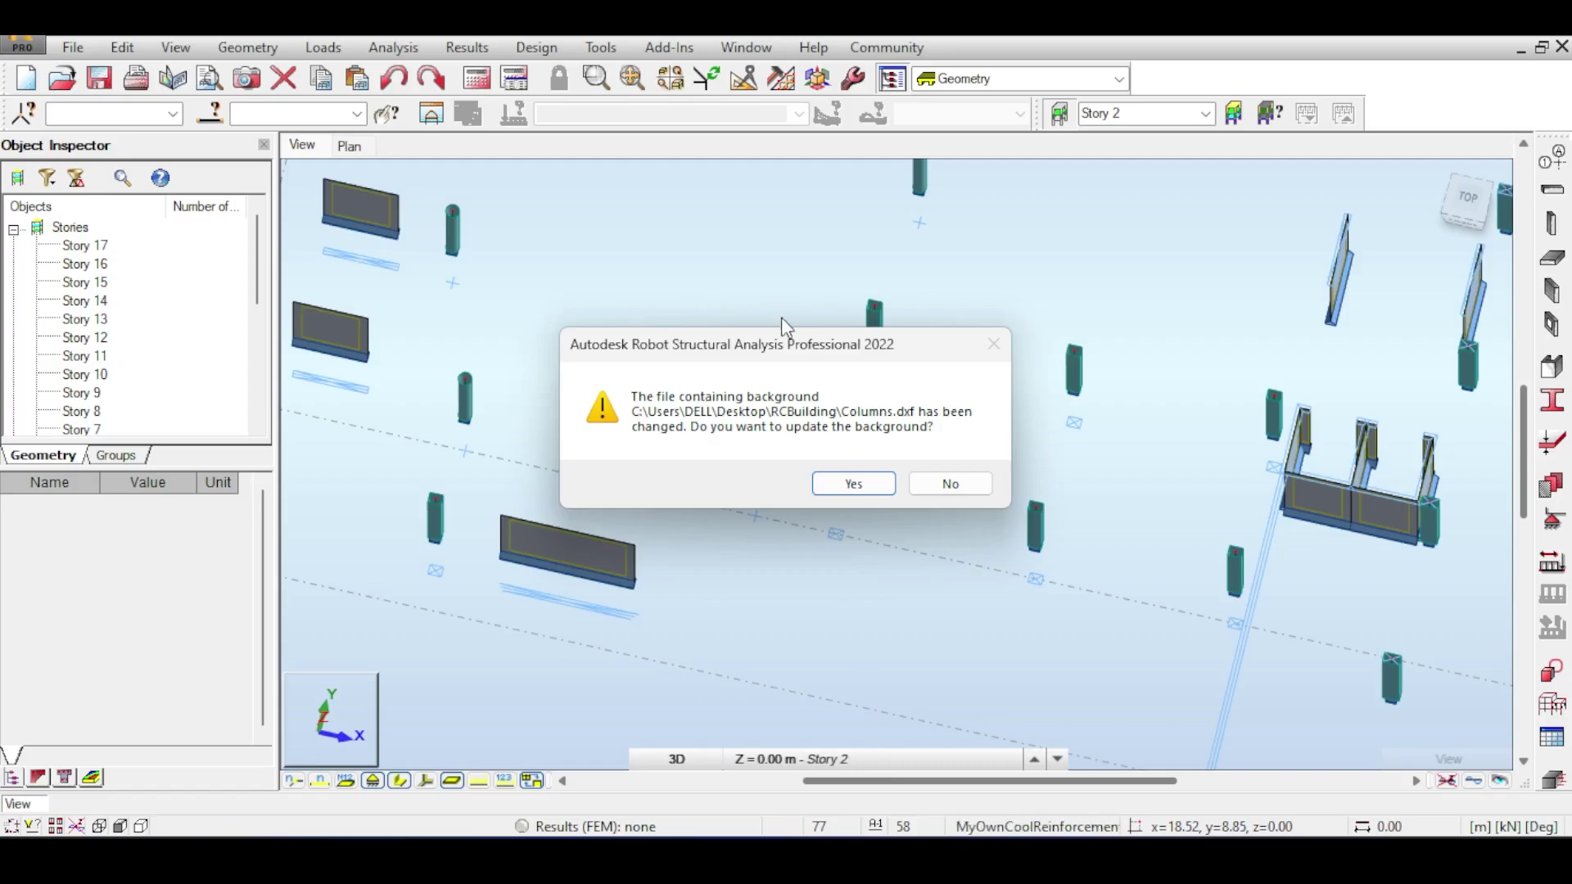
Step: Update the model background from the changed Columns.dxf in Robot Structural Analysis and inspect the newly marked column location
left_click(852, 485)
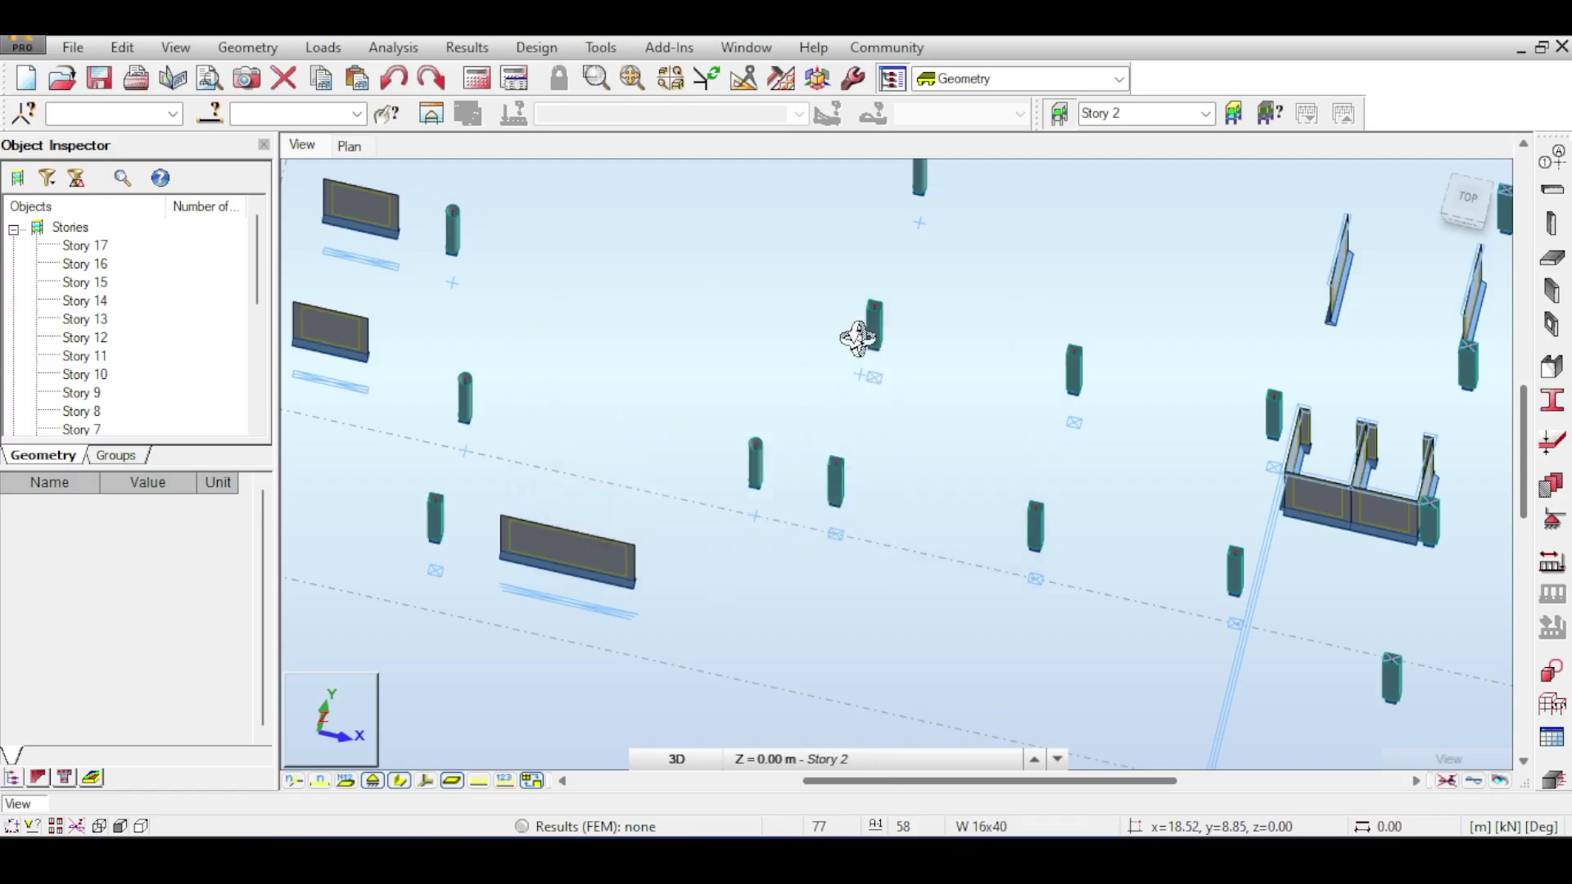
scroll(867, 425, "up", 6)
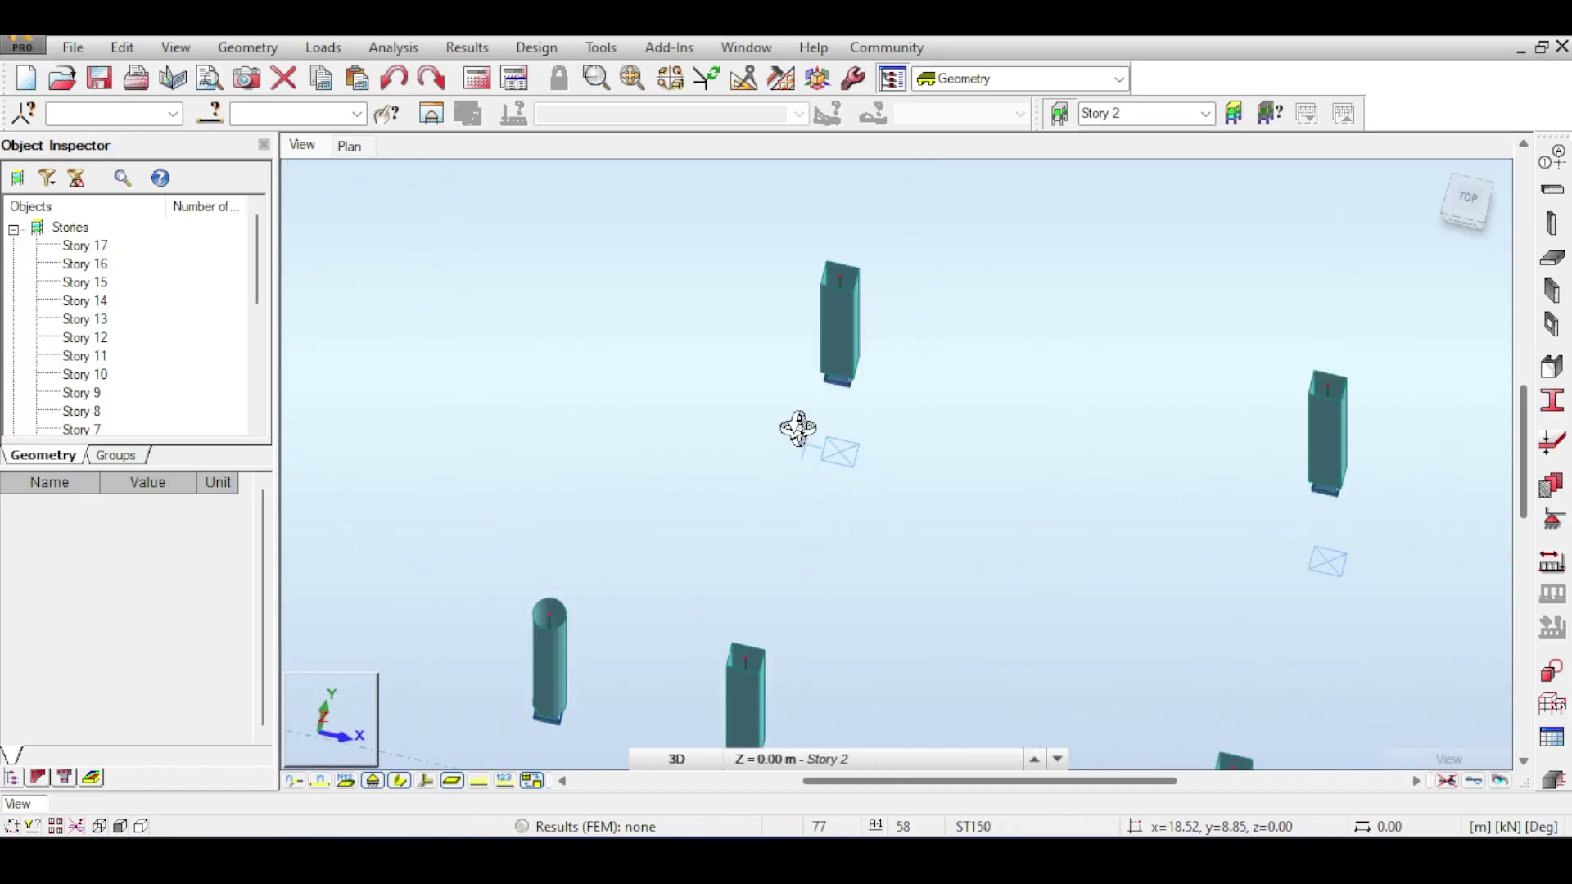
middle_click_drag(792, 440, 1073, 410, "shift")
scroll(1049, 519, "down", 6)
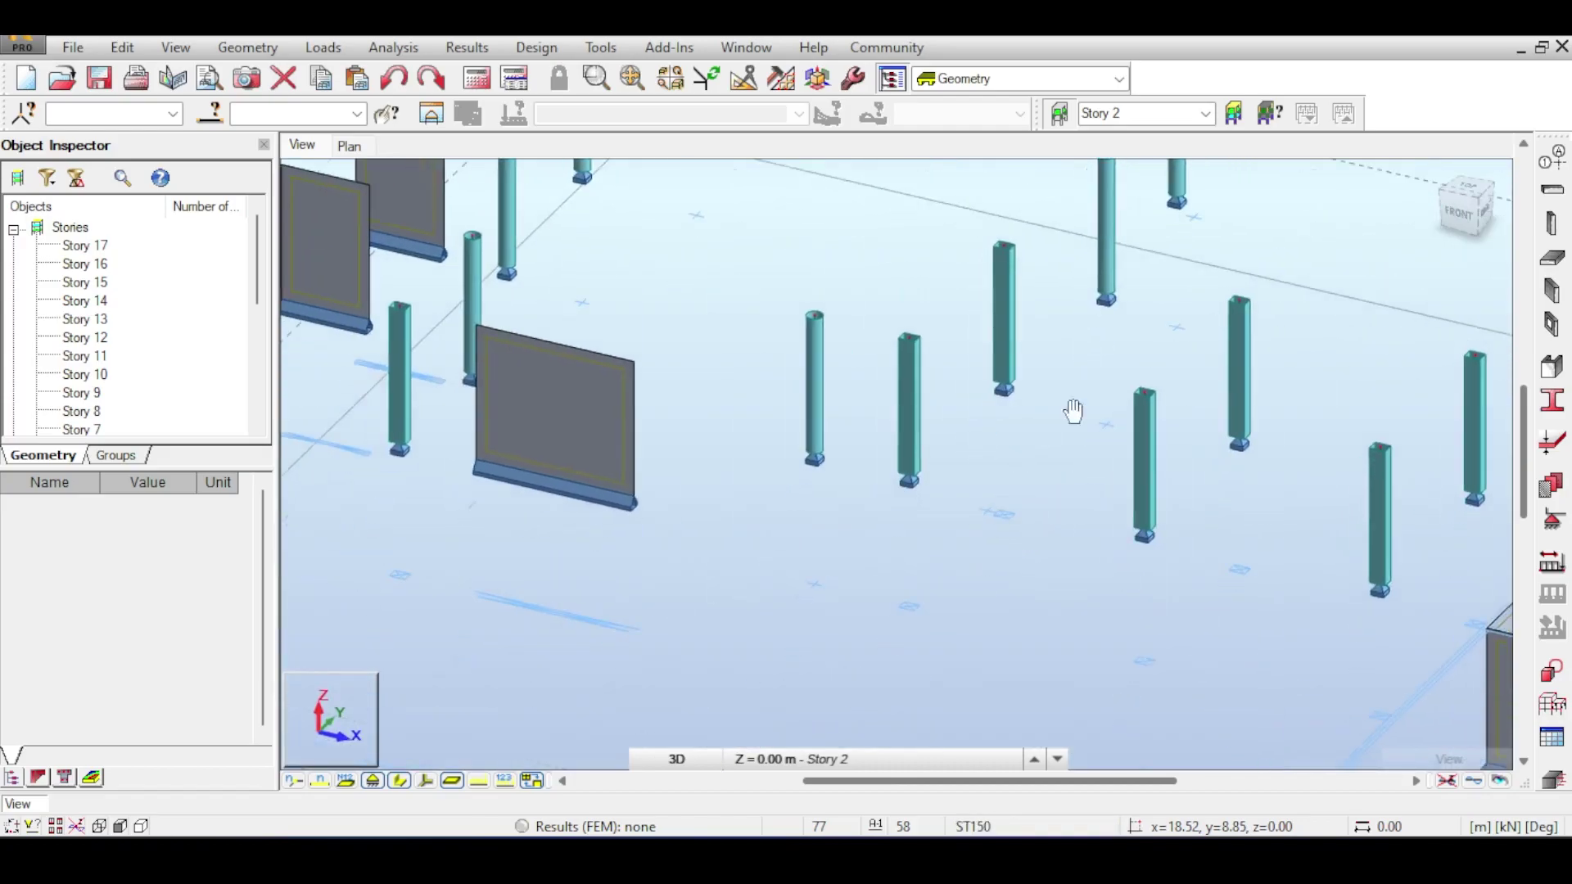
left_click(1459, 211)
middle_click_drag(1408, 327, 1263, 210)
left_click(1436, 170)
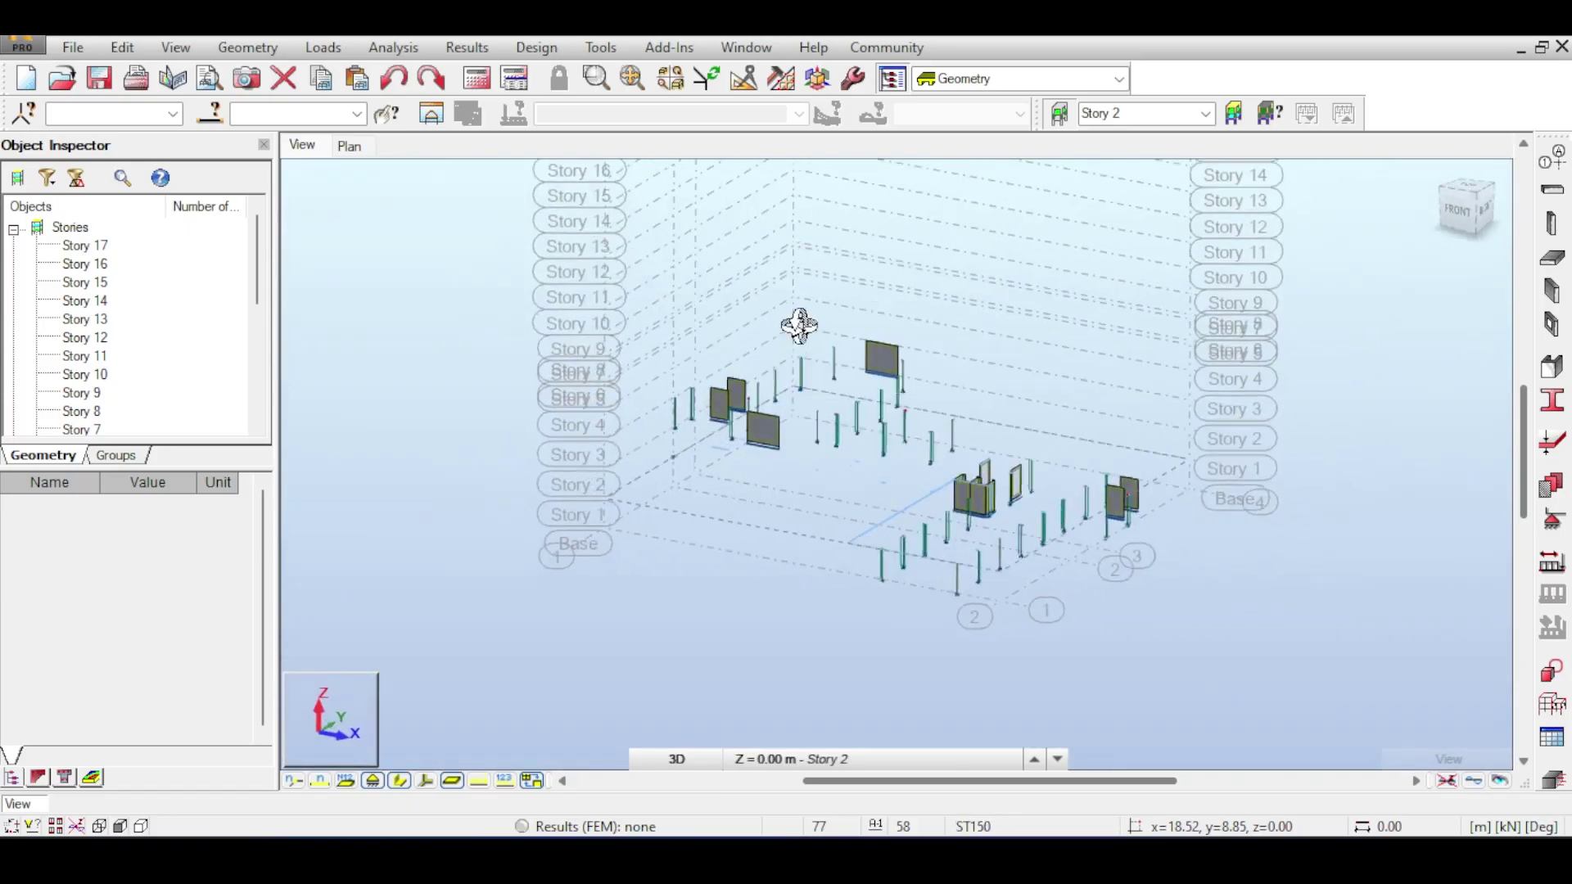
scroll(832, 371, "up", 5)
right_click(937, 366)
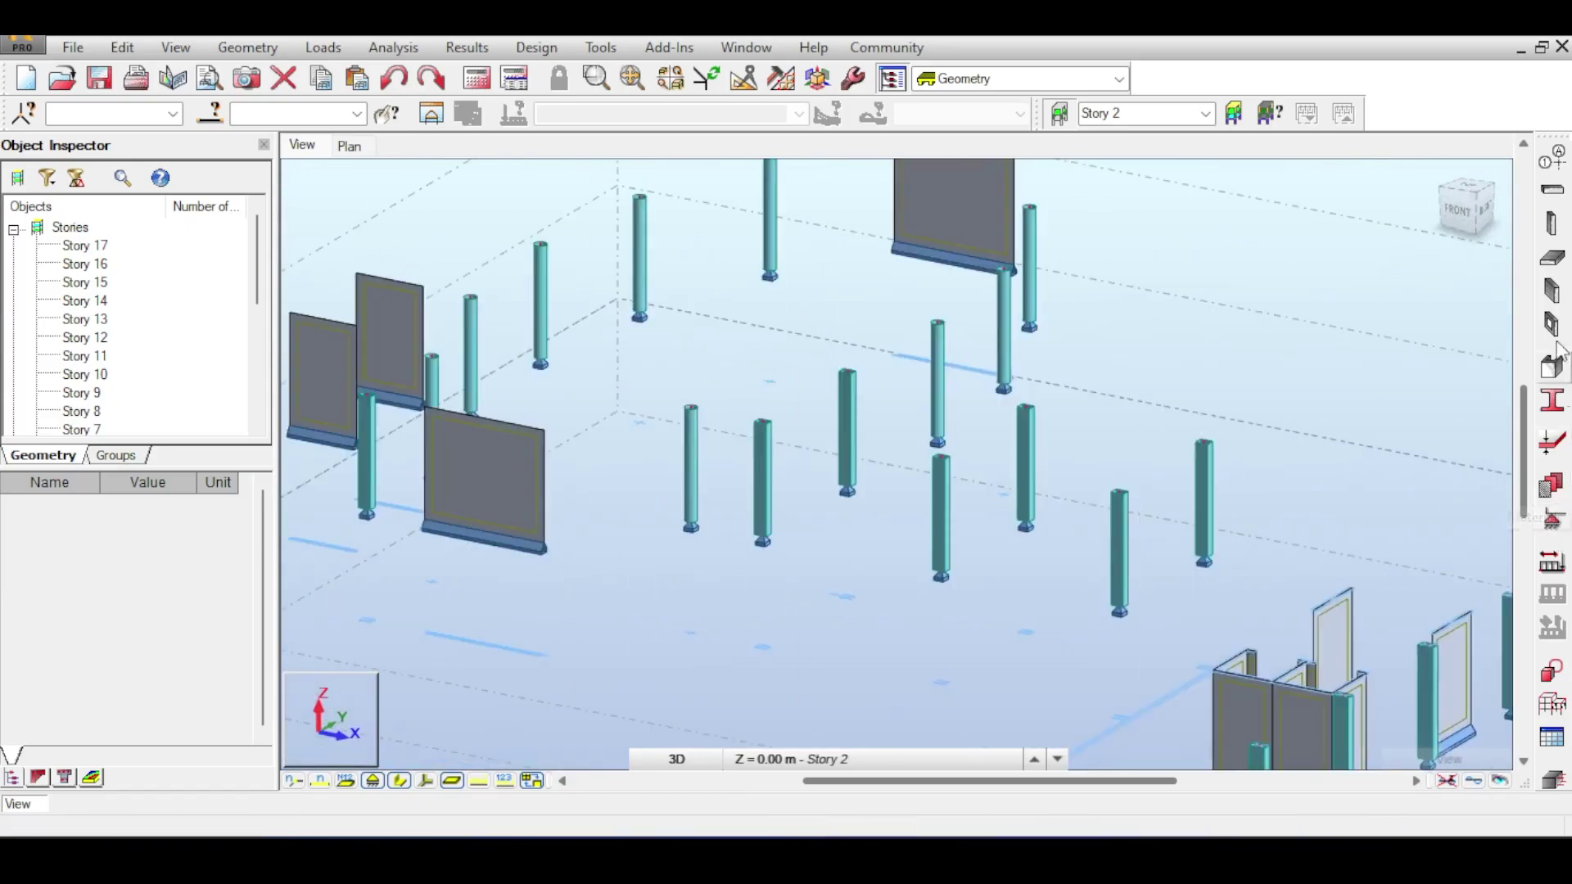
Step: Start a new column with section type RC column and section C C_400
left_click(1555, 223)
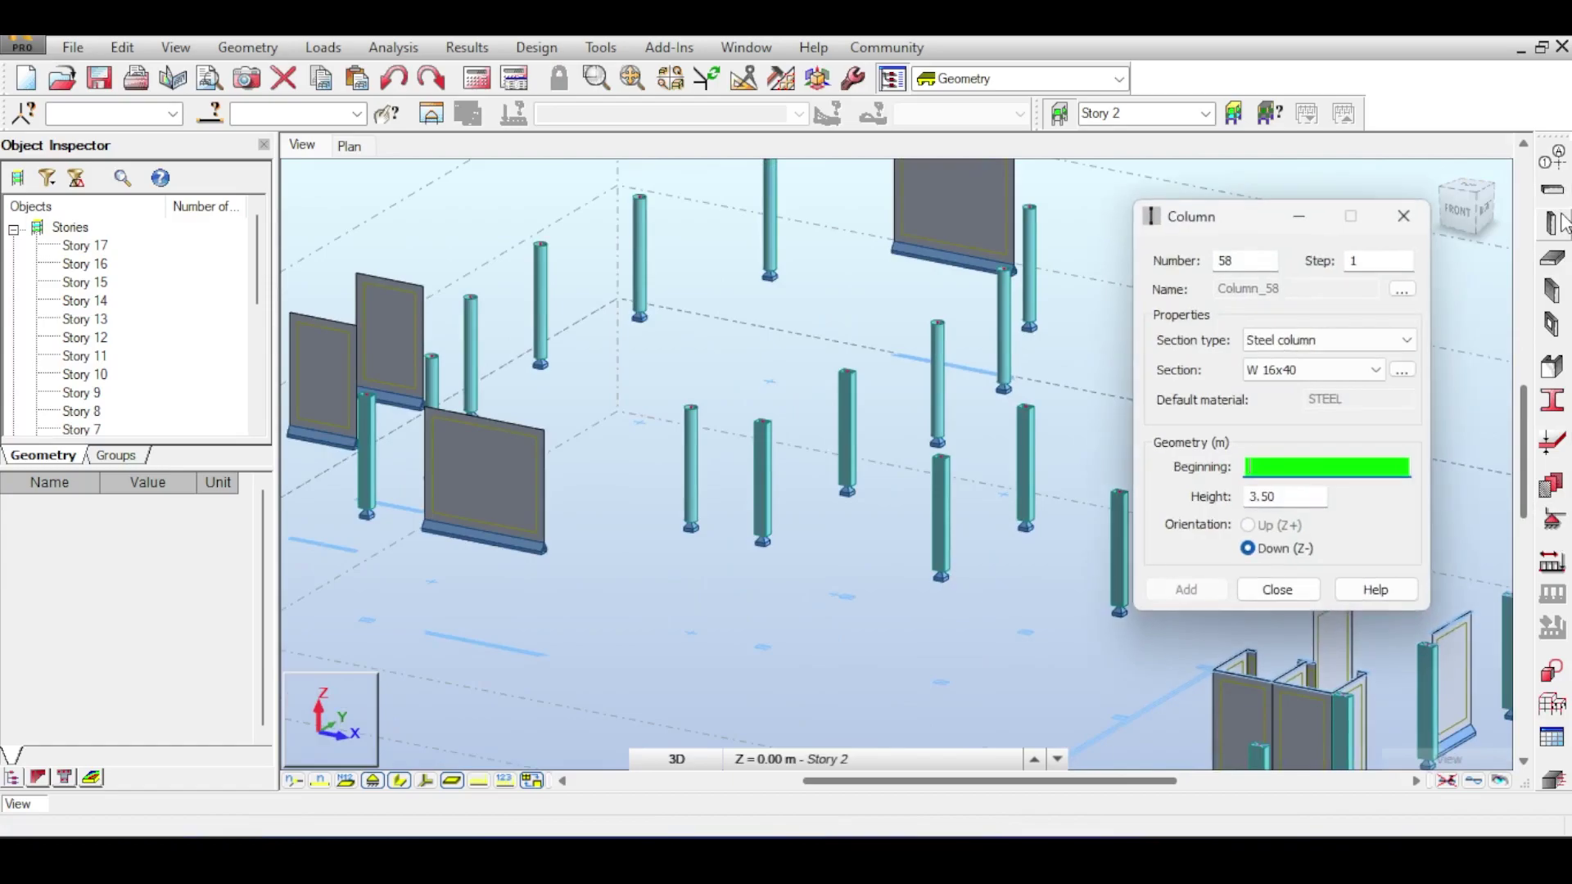
left_click(1284, 344)
left_click(1282, 388)
left_click(1306, 370)
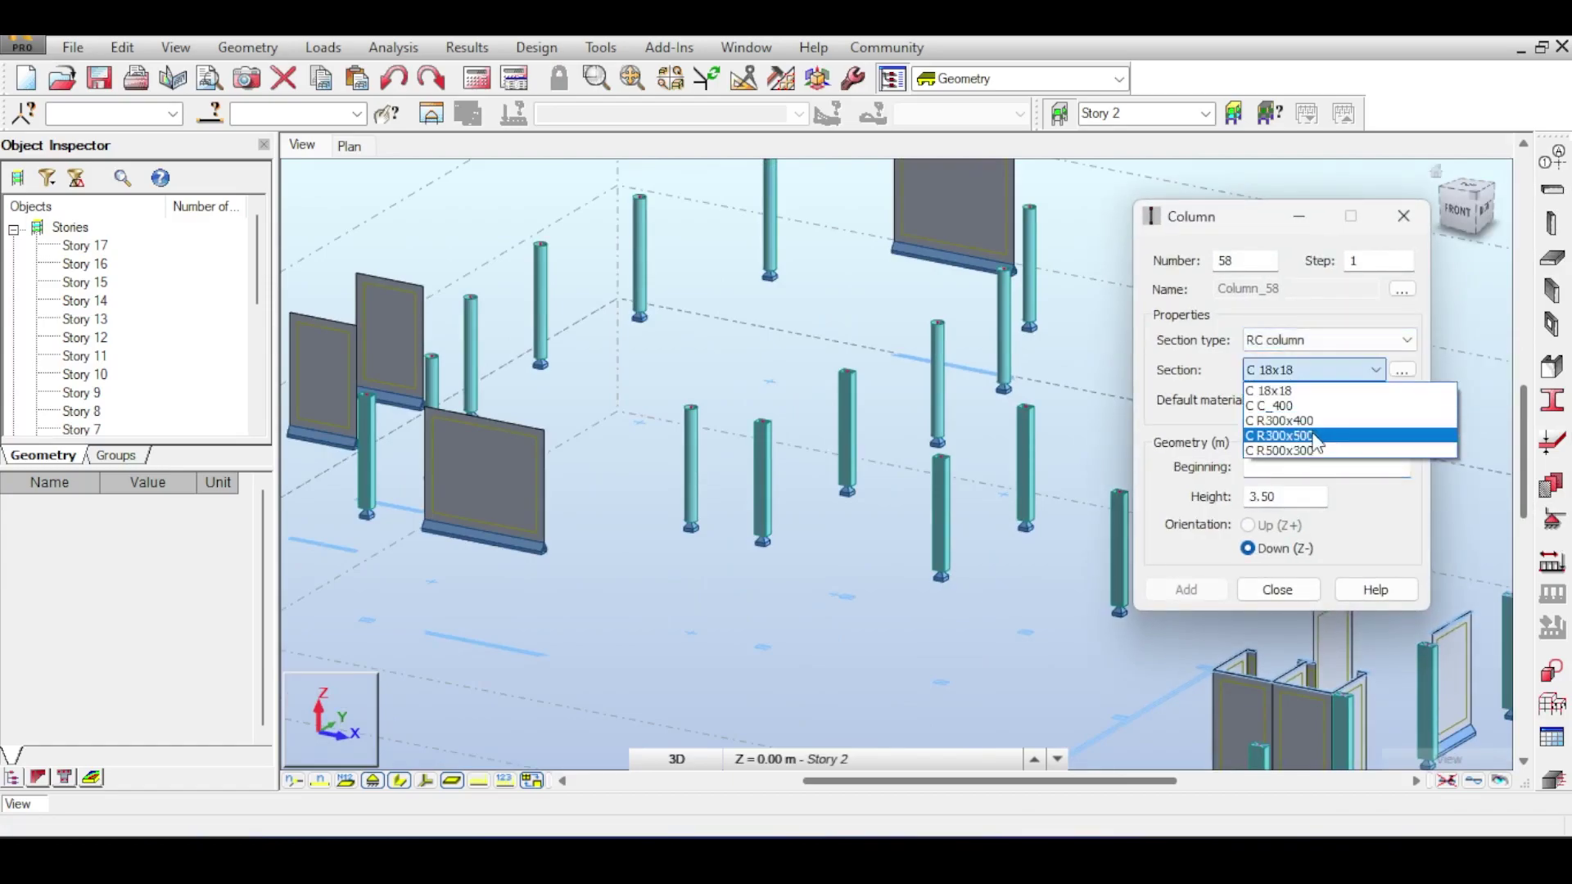
left_click(1285, 405)
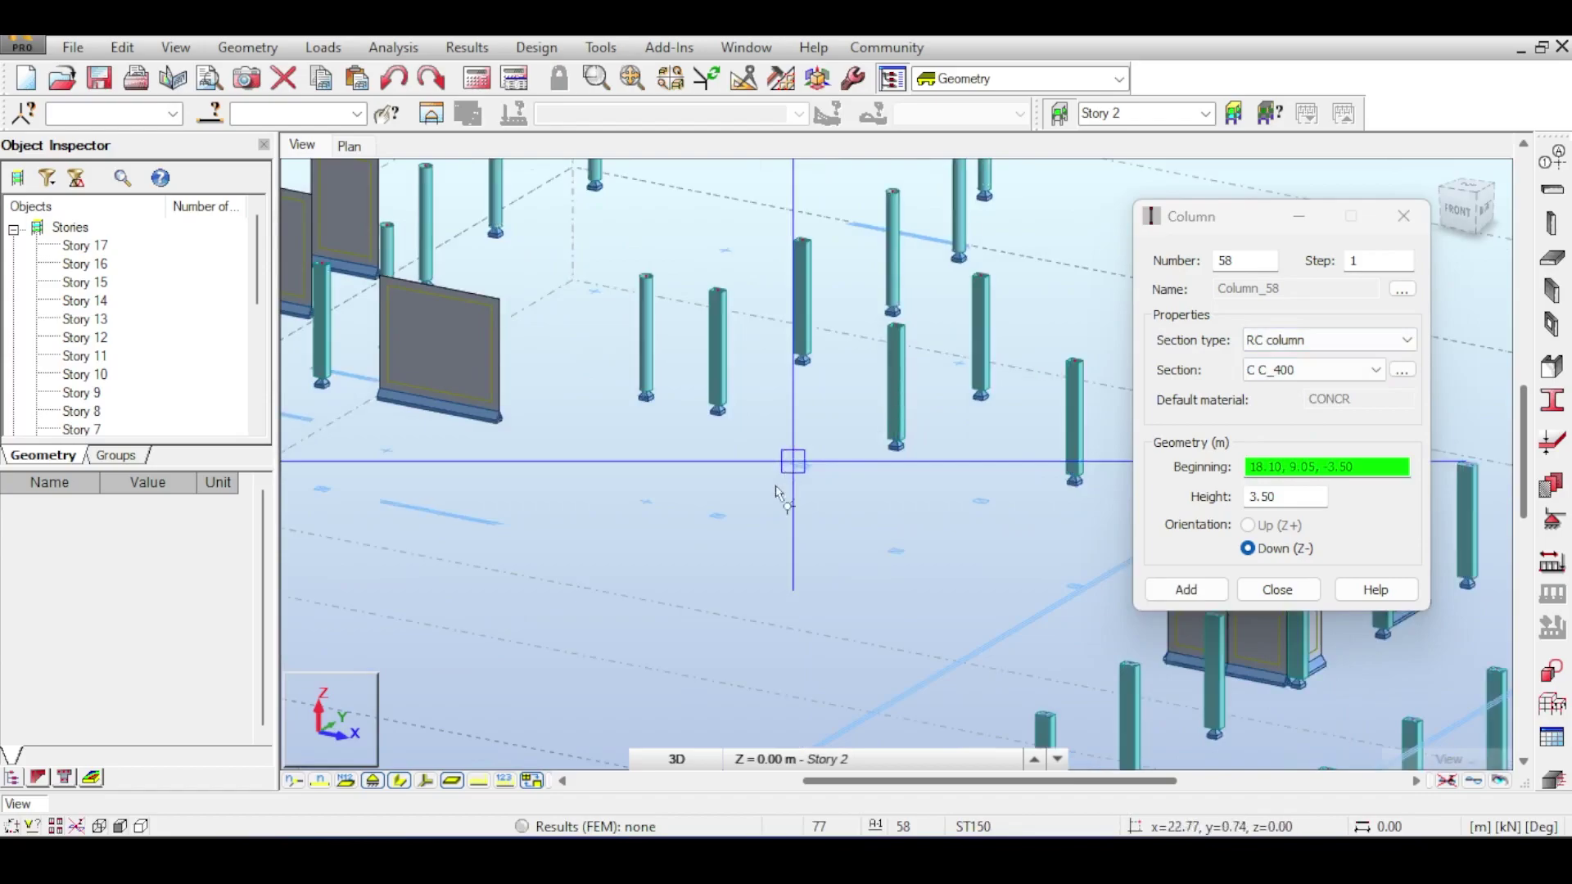
Step: Place the round column at the centre of the background cross mark, at 18.10, 8.85, -3.50, with a downward height of 3.50 m
scroll(776, 487, "up", 2)
middle_click_drag(695, 442, 627, 416)
middle_click_drag(737, 304, 790, 539)
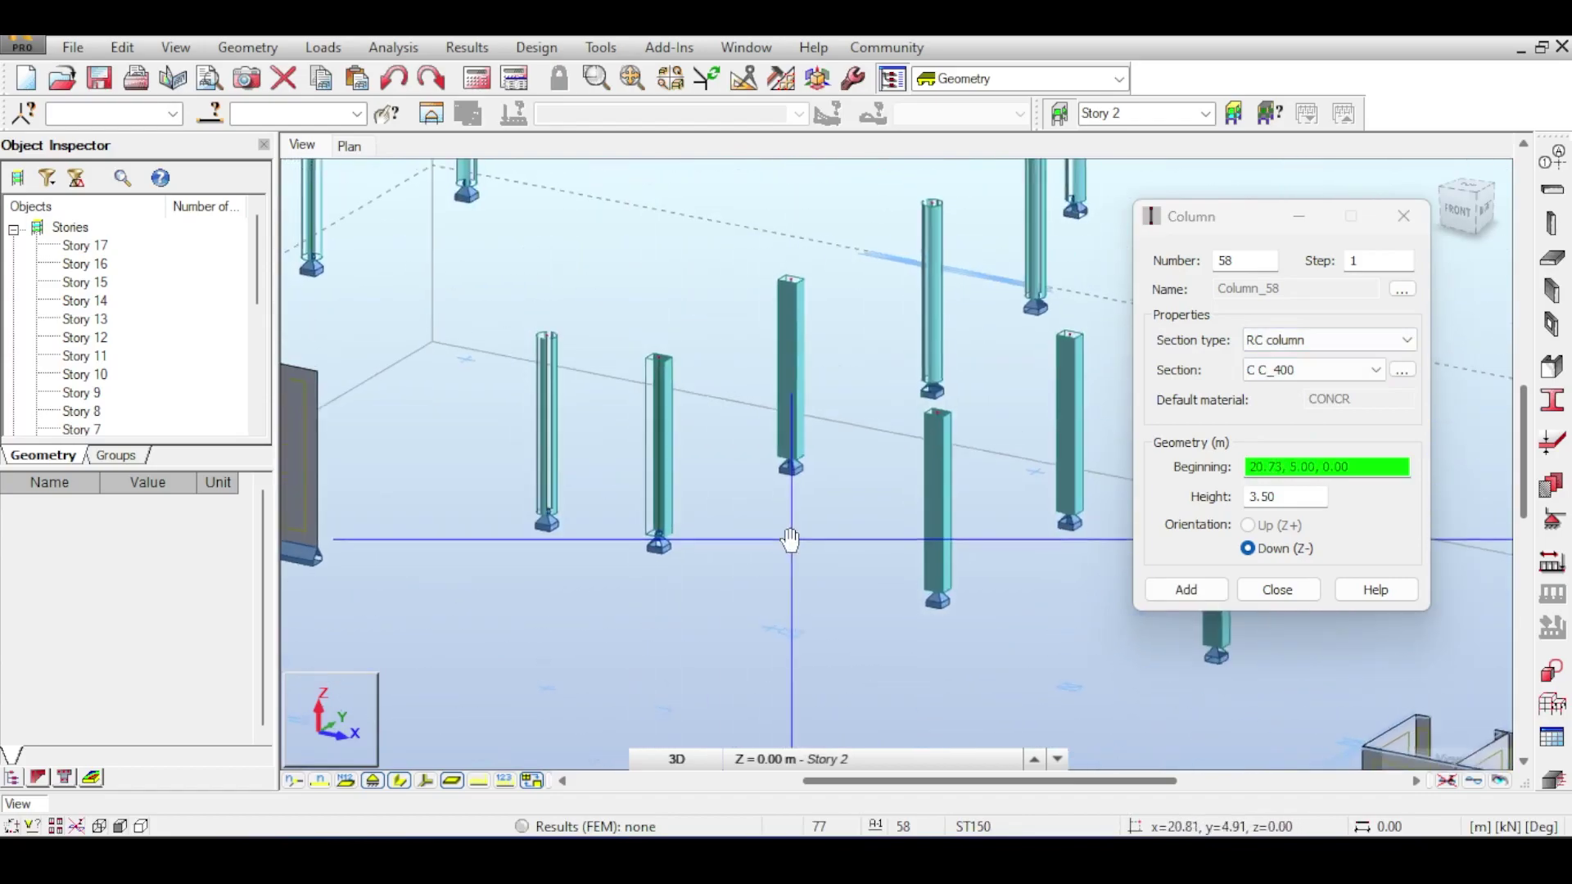
left_click(1467, 187)
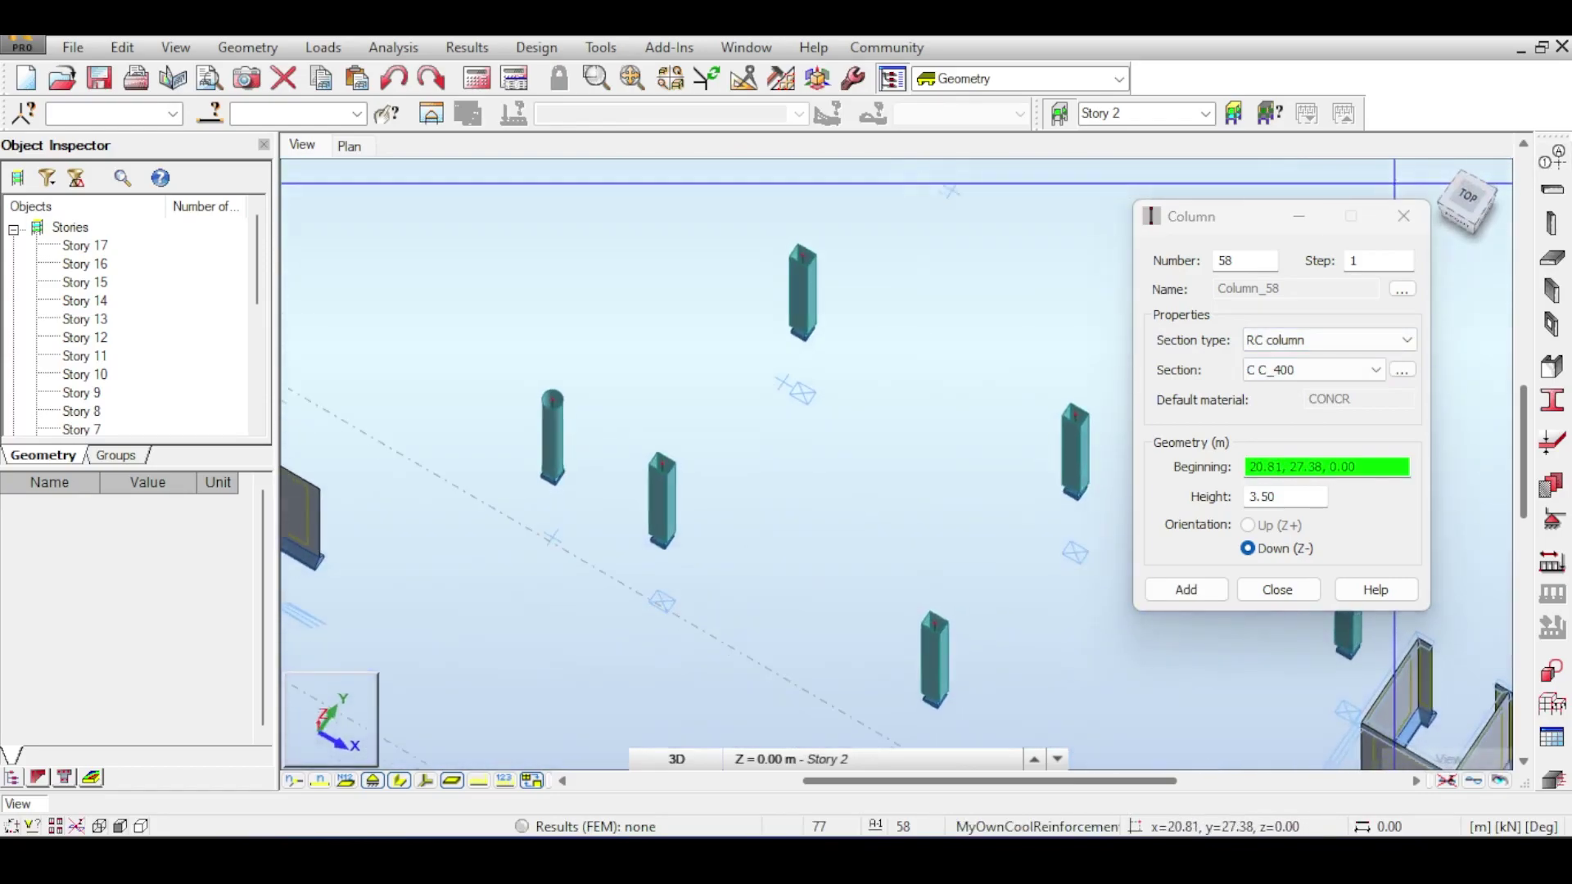
scroll(806, 389, "up", 6)
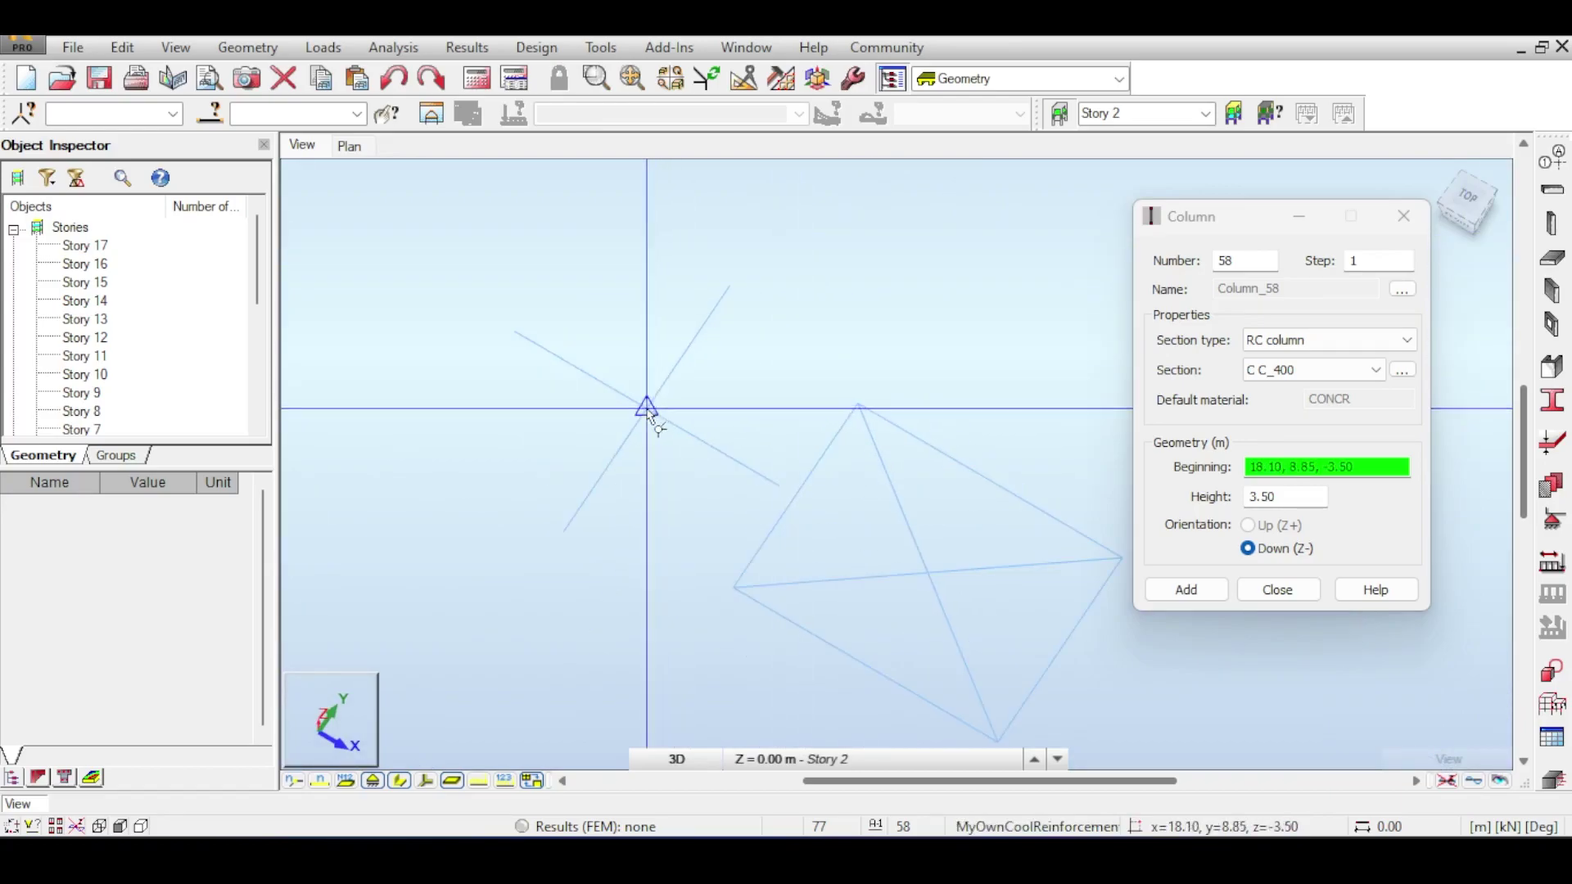
left_click(647, 408)
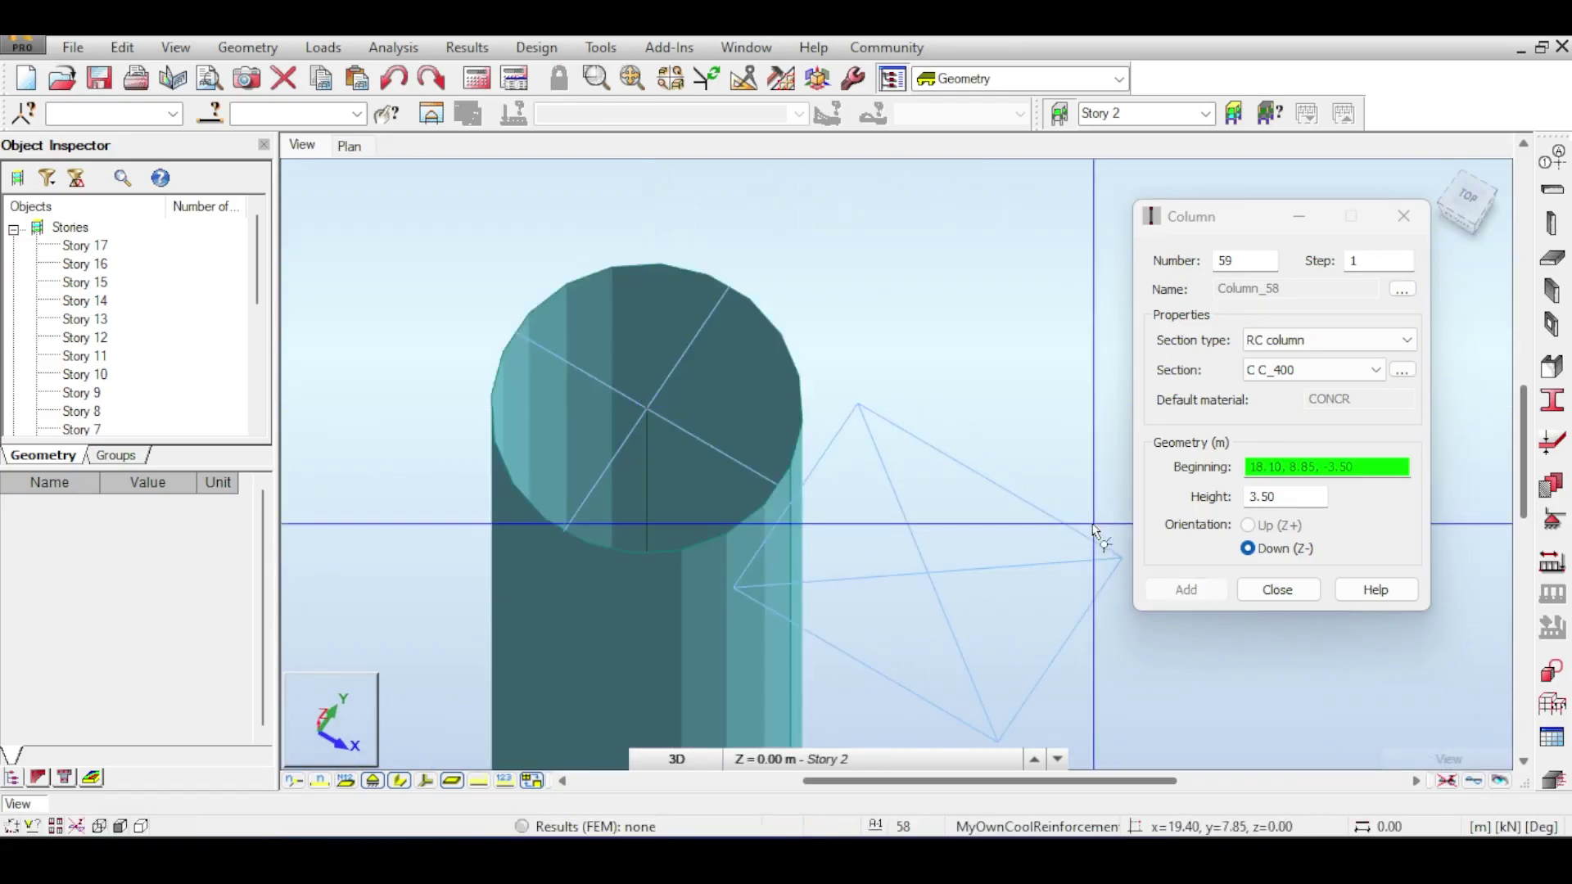
Step: Close the column definition, select the base node of the new round column to review its support, and turn on the support symbols
left_click(1273, 590)
left_click(1438, 172)
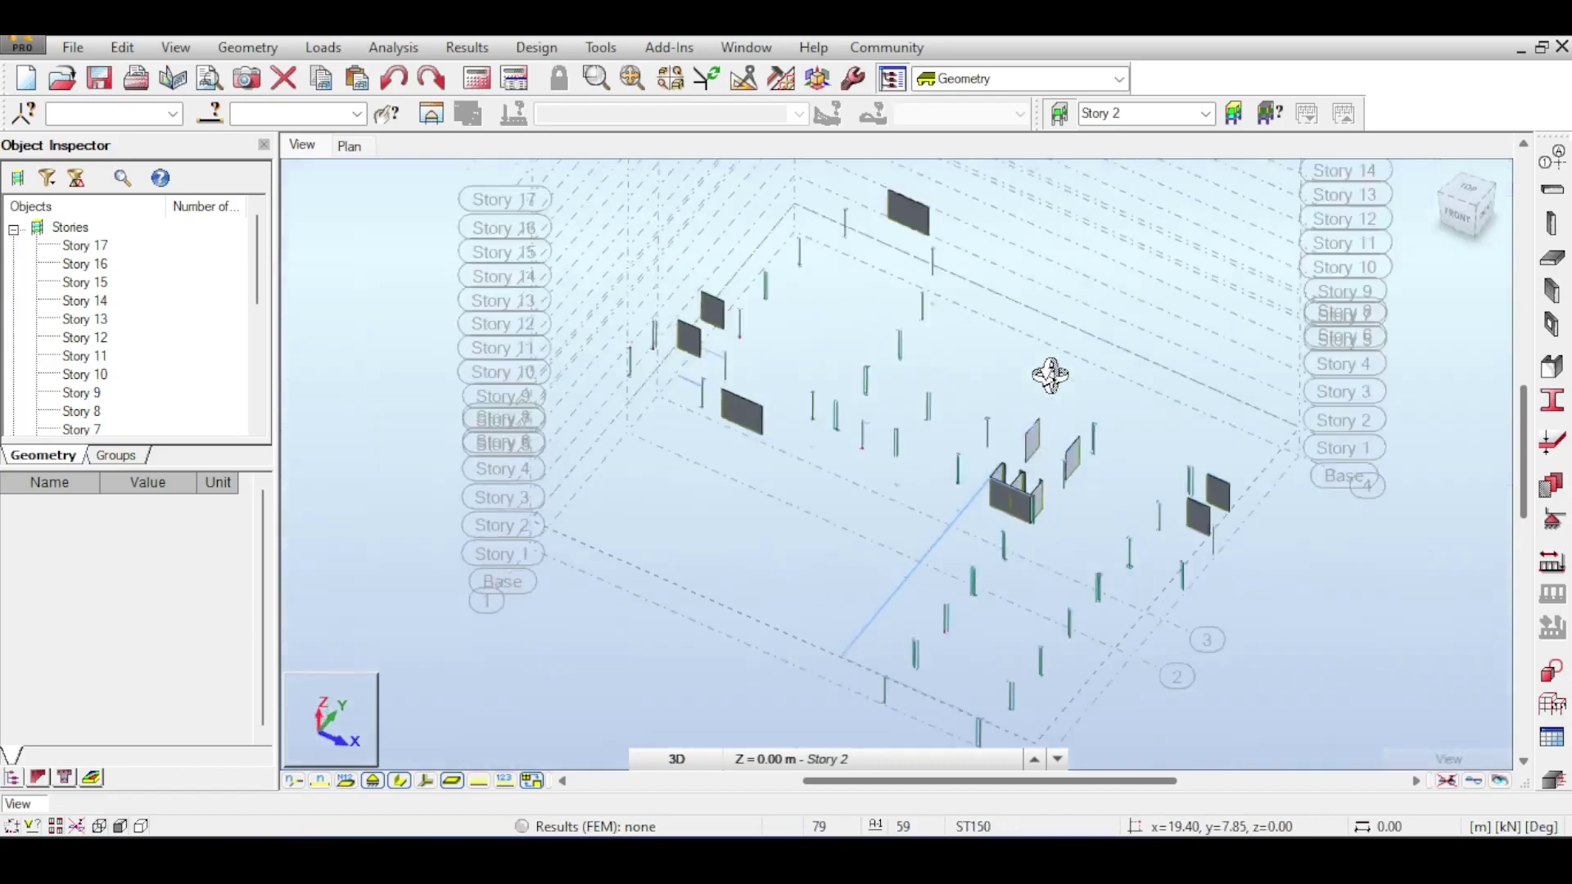
middle_click_drag(1050, 373, 1046, 404, "shift")
scroll(880, 537, "up", 3)
right_click(815, 433)
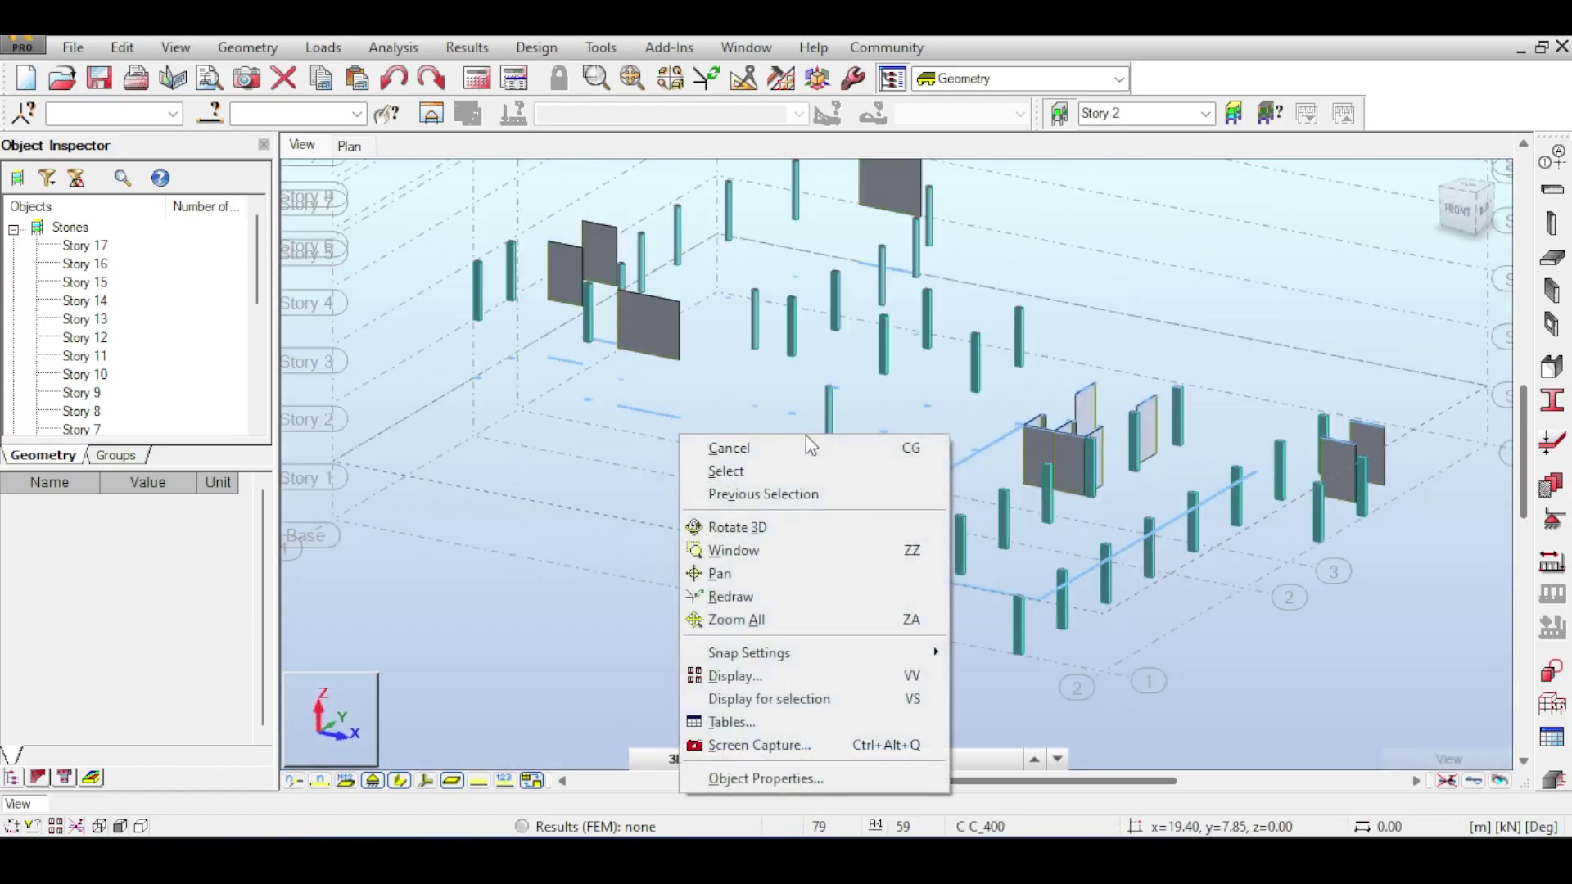
left_click(808, 447)
scroll(836, 458, "up", 4)
left_click_drag(754, 373, 909, 476)
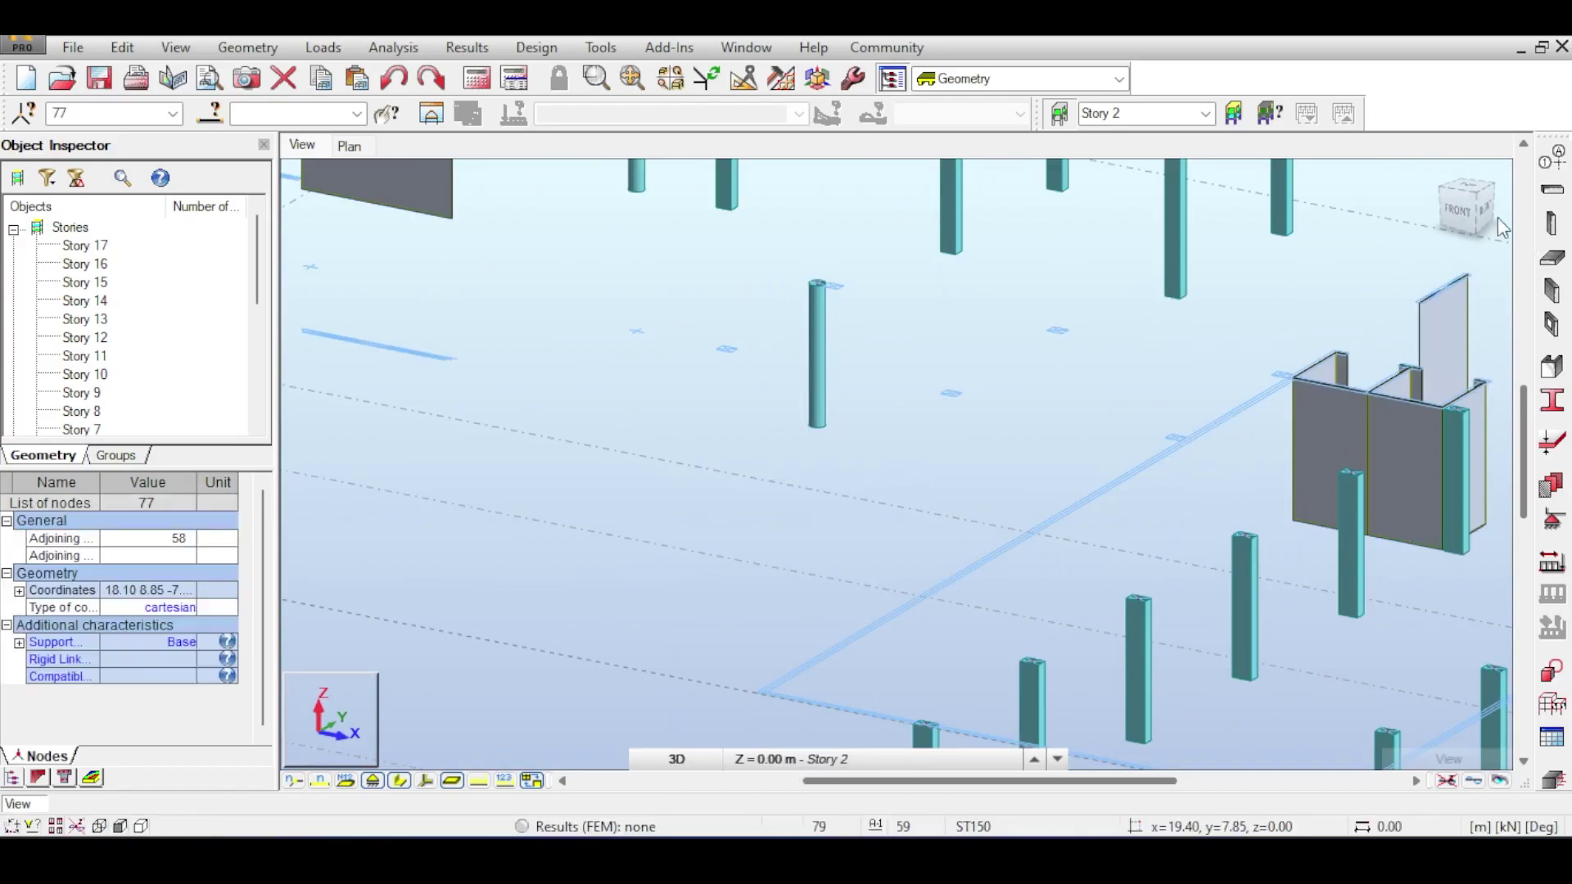
mouse_move(1473, 212)
left_mouse_down()
mouse_move(1480, 156)
mouse_move(1461, 225)
left_mouse_up()
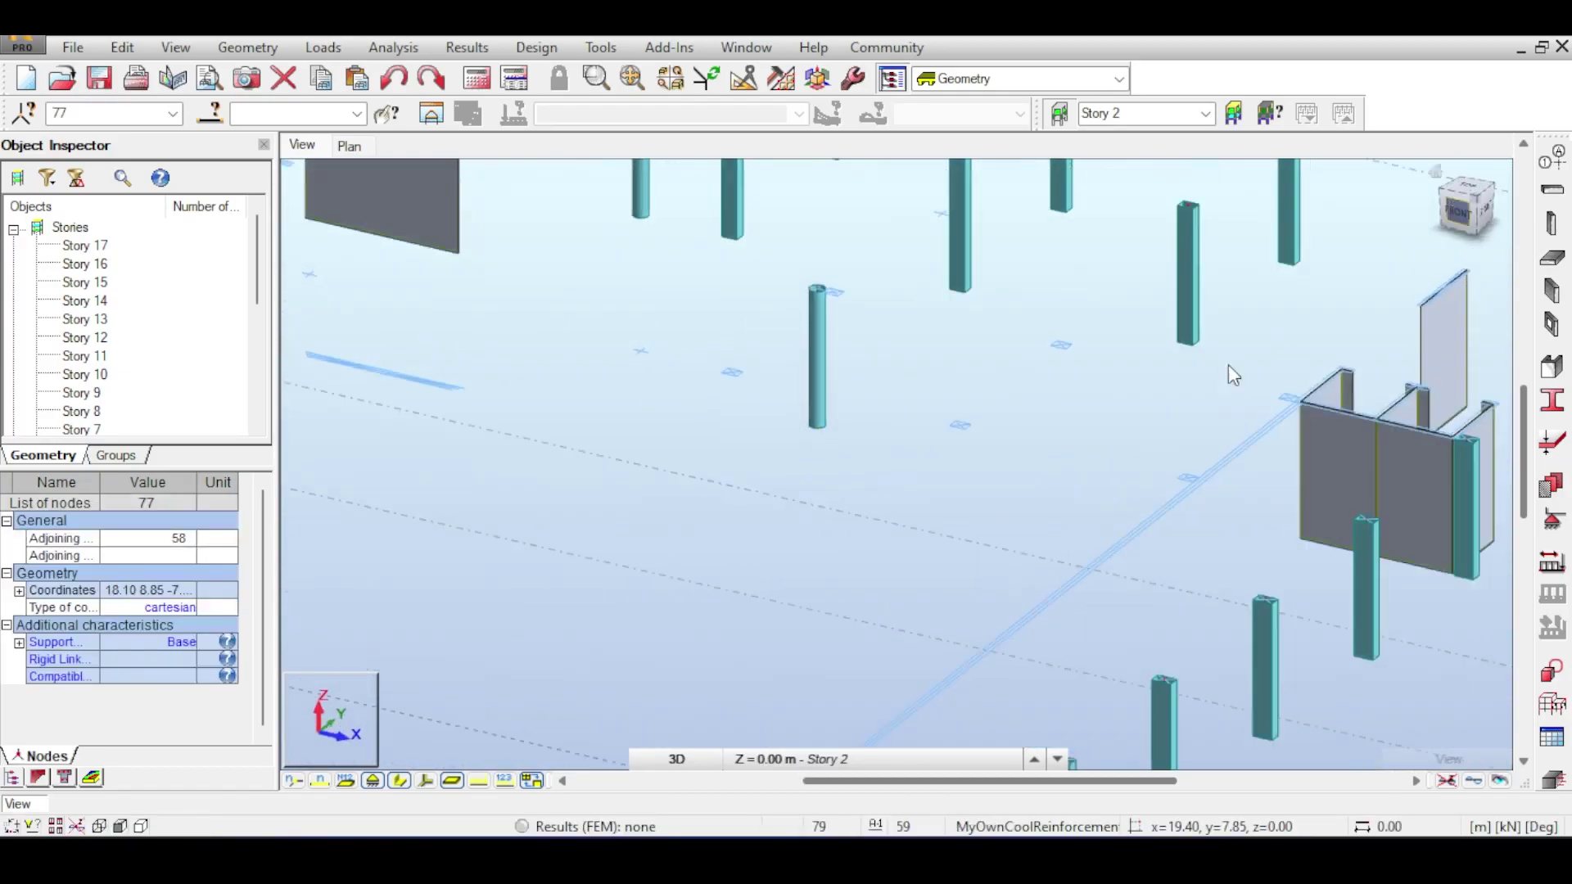
left_click(373, 782)
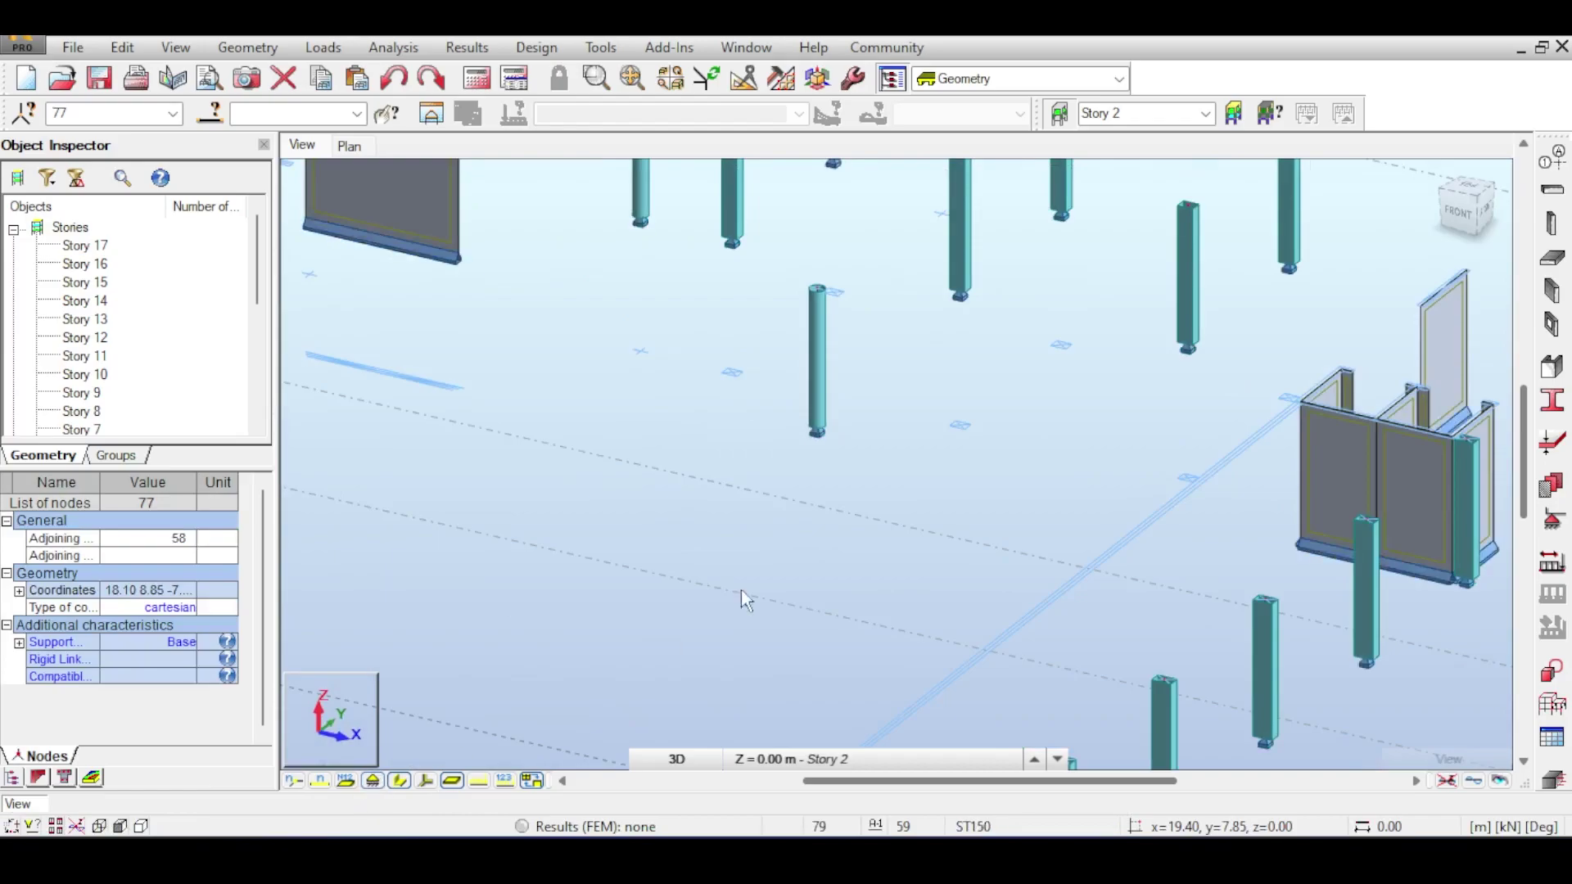
Step: Copy the round column once with the translation vector 0,0,7
scroll(890, 380, "down", 2)
scroll(833, 318, "down", 1)
left_click_drag(815, 295, 879, 432)
left_click(121, 54)
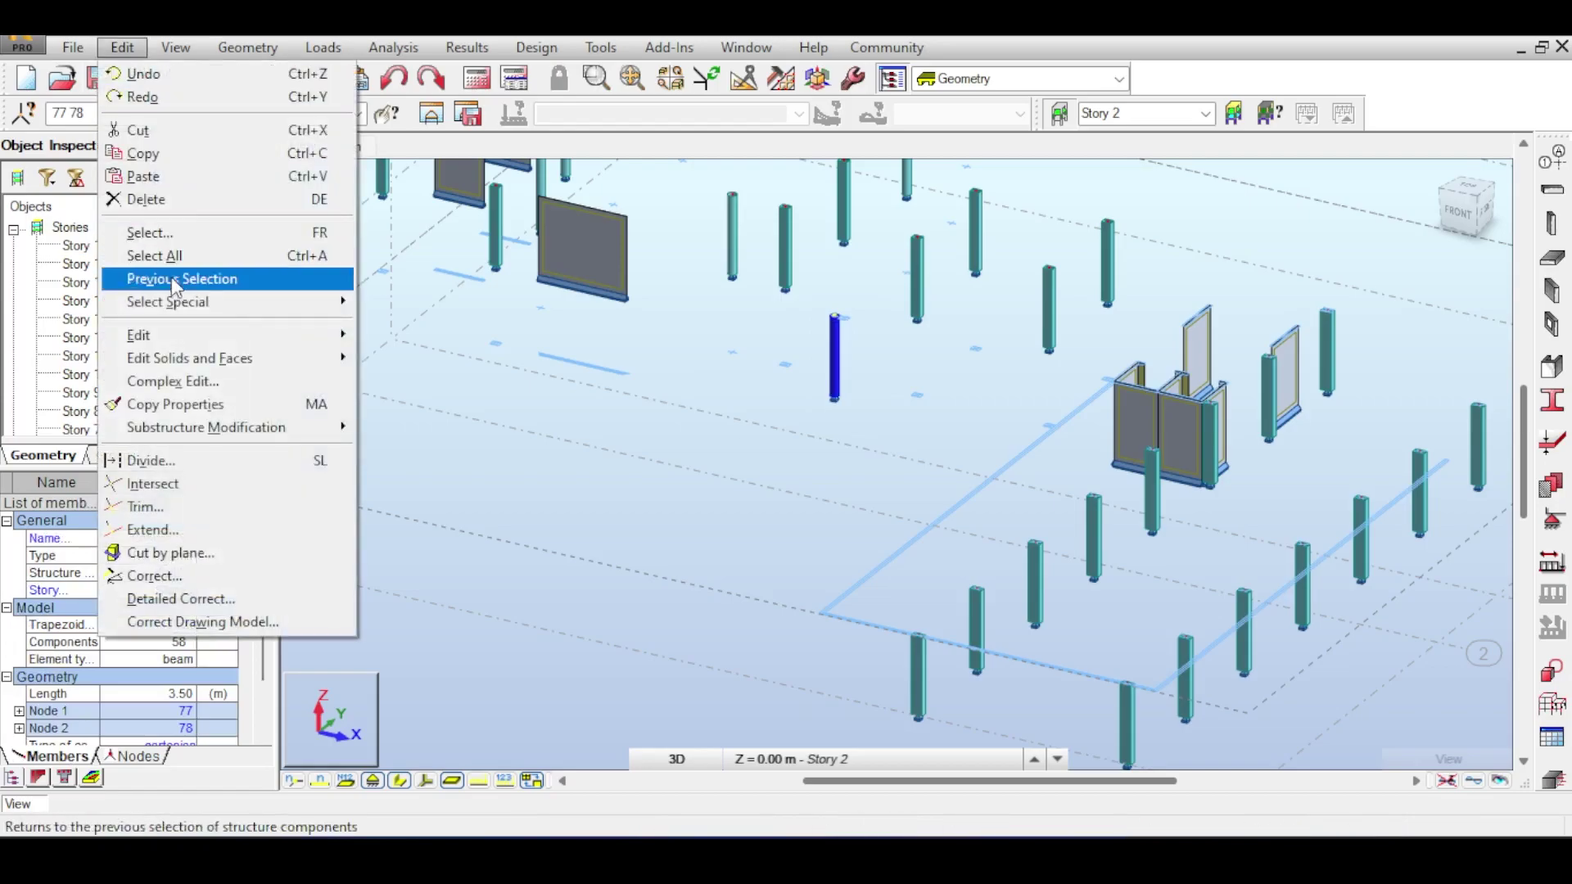
mouse_move(140, 336)
left_click(393, 337)
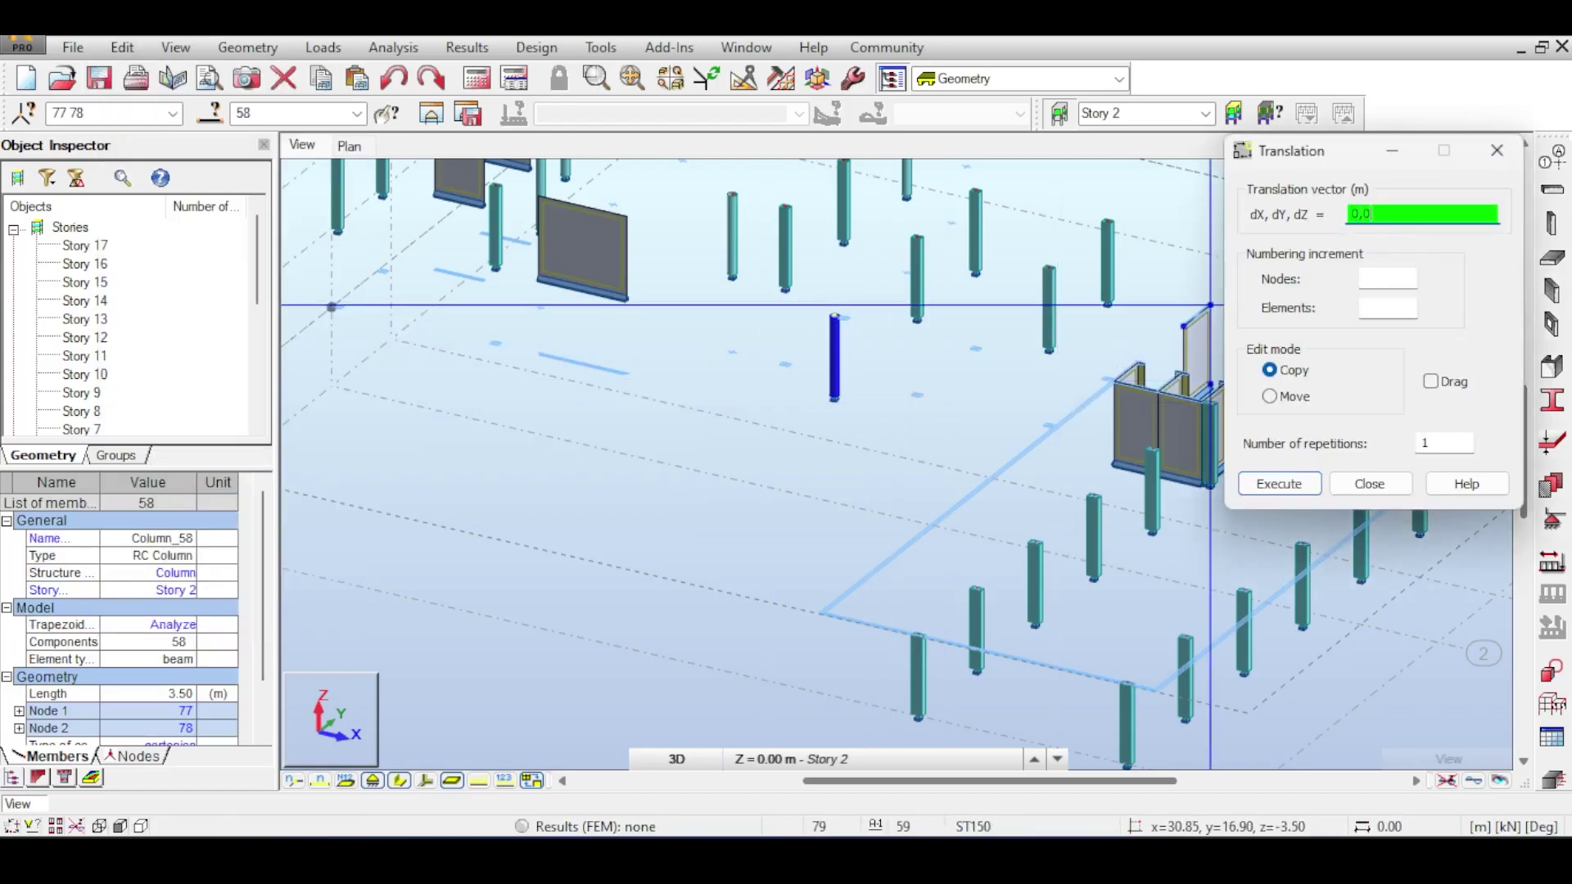
left_click(1304, 489)
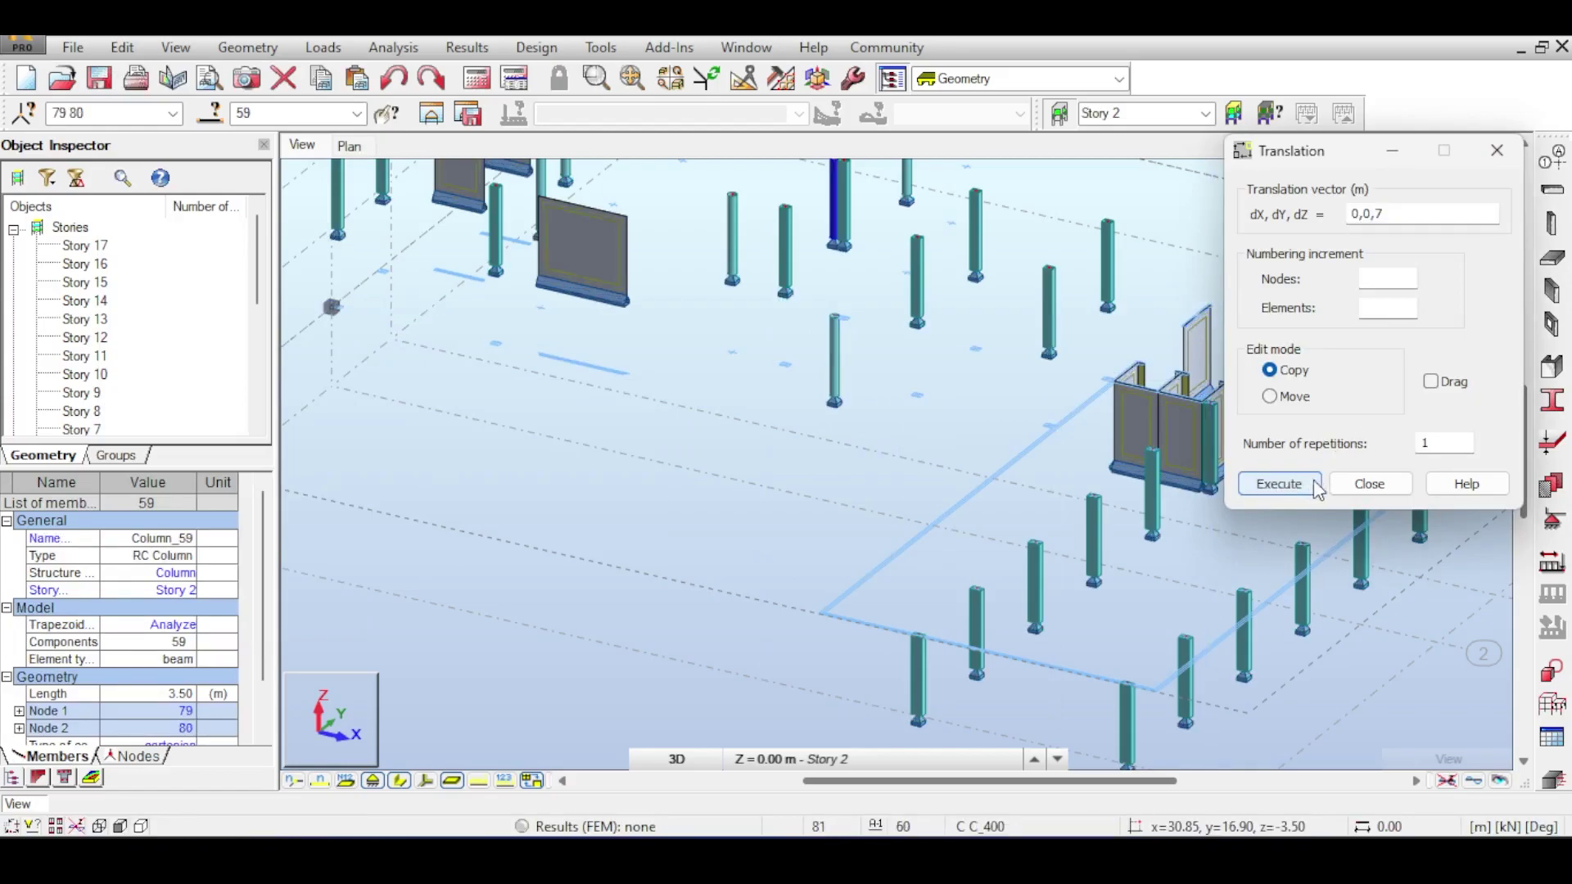
left_click(1359, 483)
Step: Examine the round columns against the background marks from above, and the columns and walls with their supports near axes 2 and 3
left_click(815, 298)
middle_click_drag(823, 315, 822, 491, "shift")
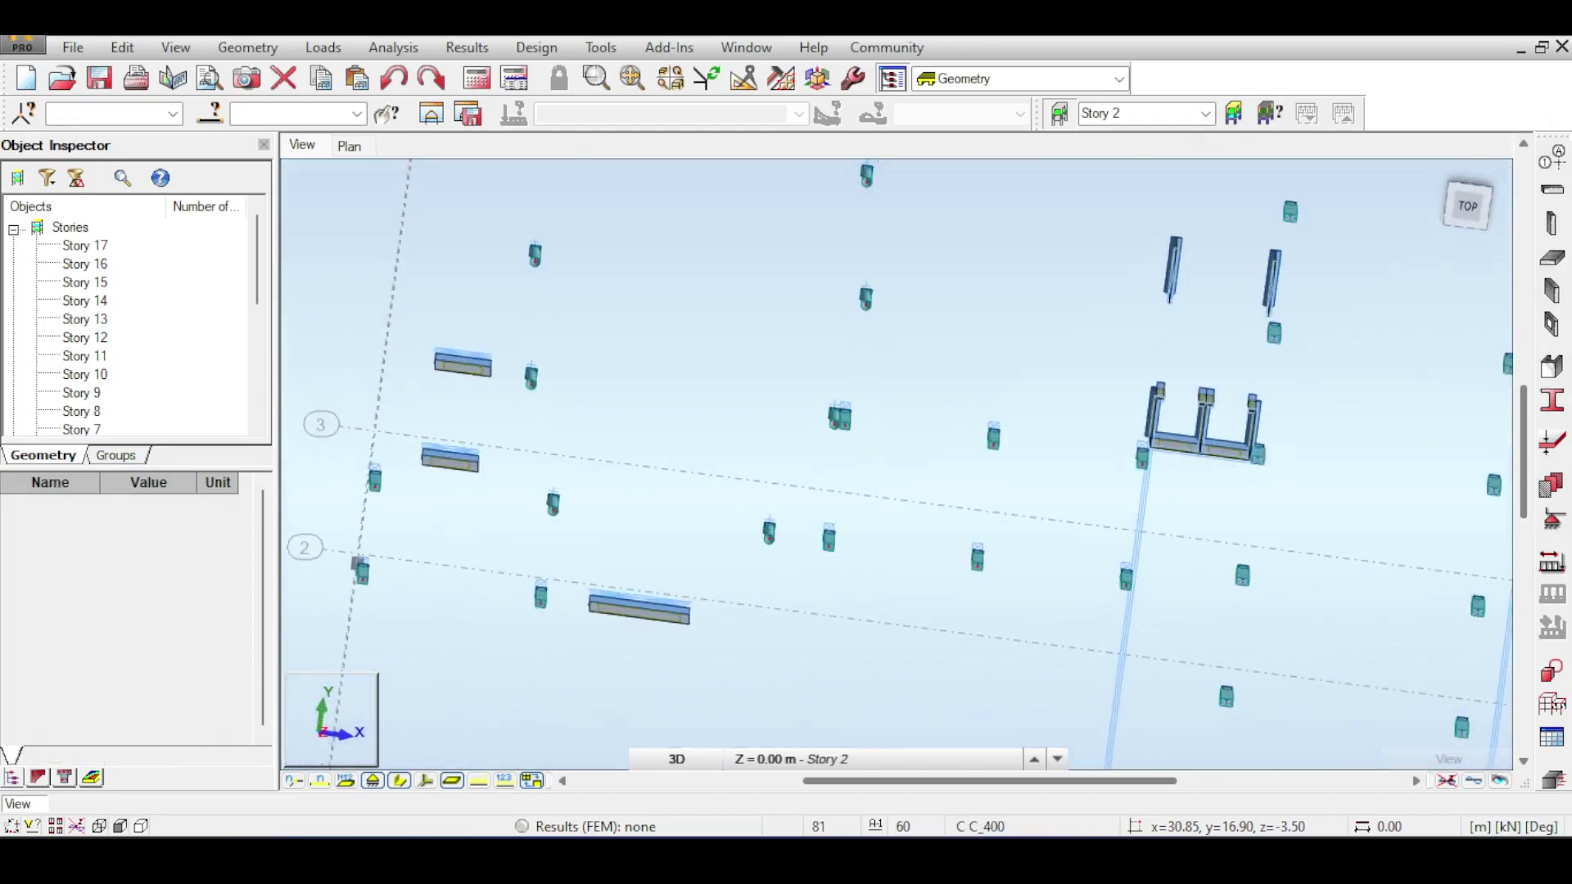
scroll(835, 414, "up", 5)
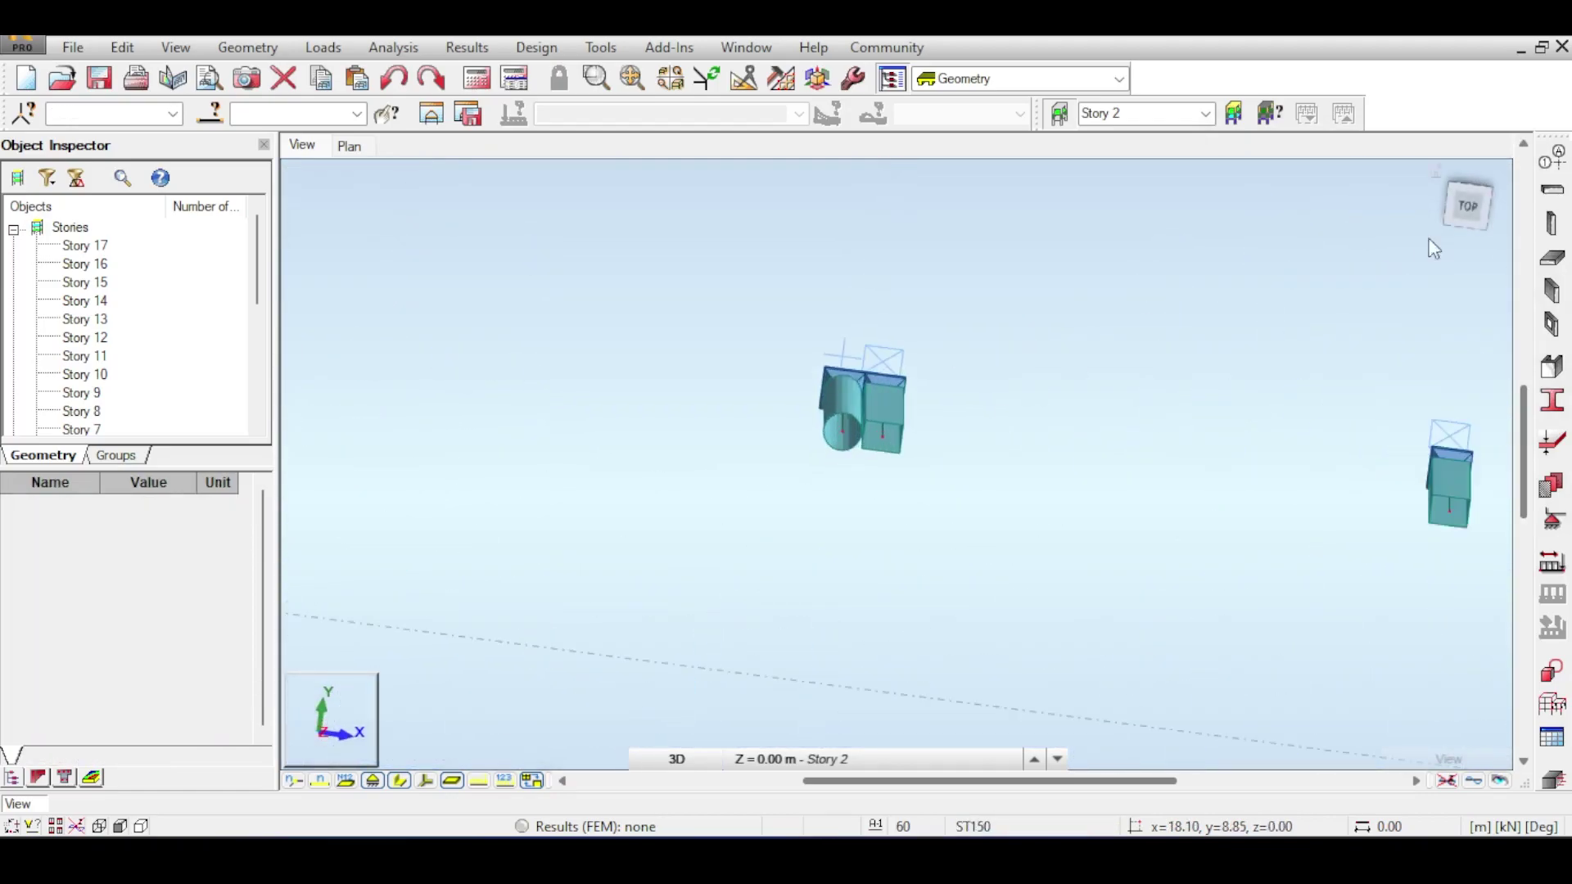
left_click_drag(1464, 210, 1434, 170)
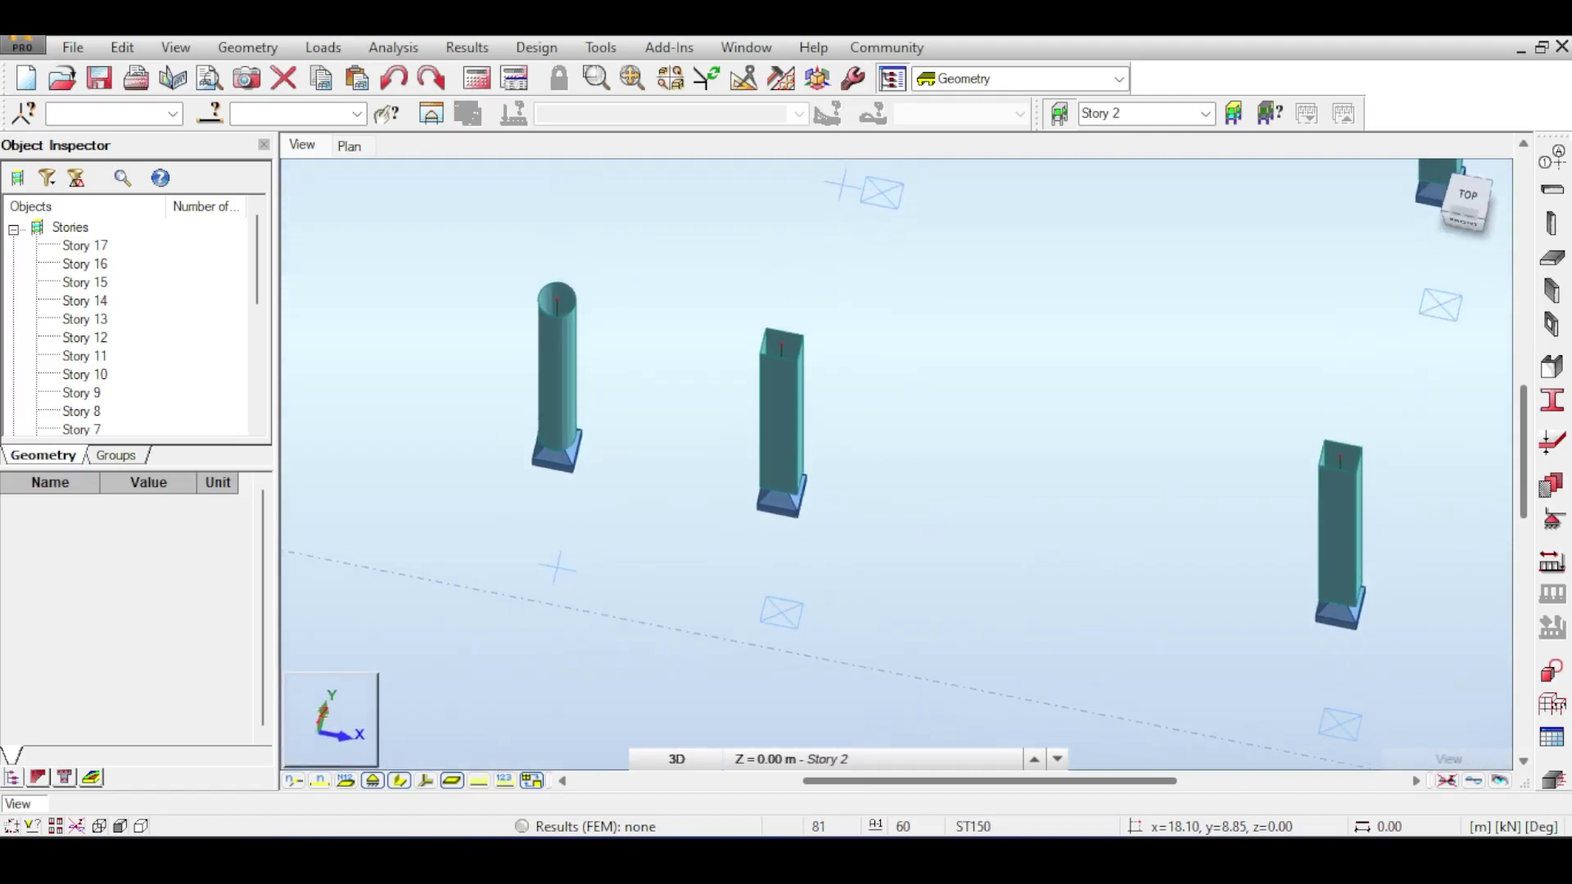
middle_click_drag(1078, 427, 995, 656)
left_click(1466, 190)
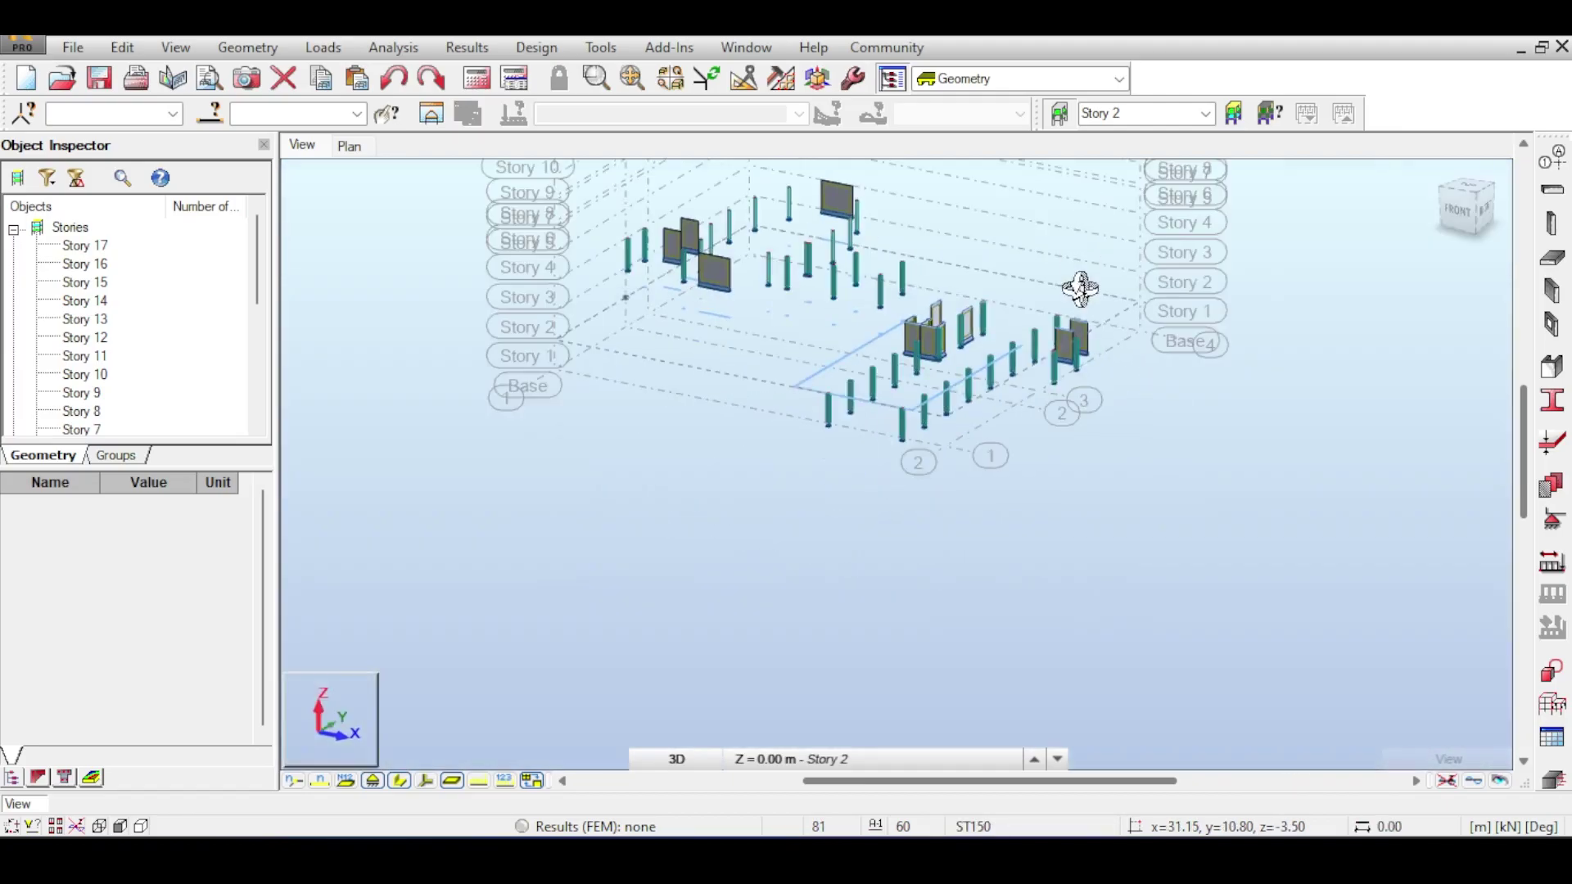
scroll(986, 375, "up", 5)
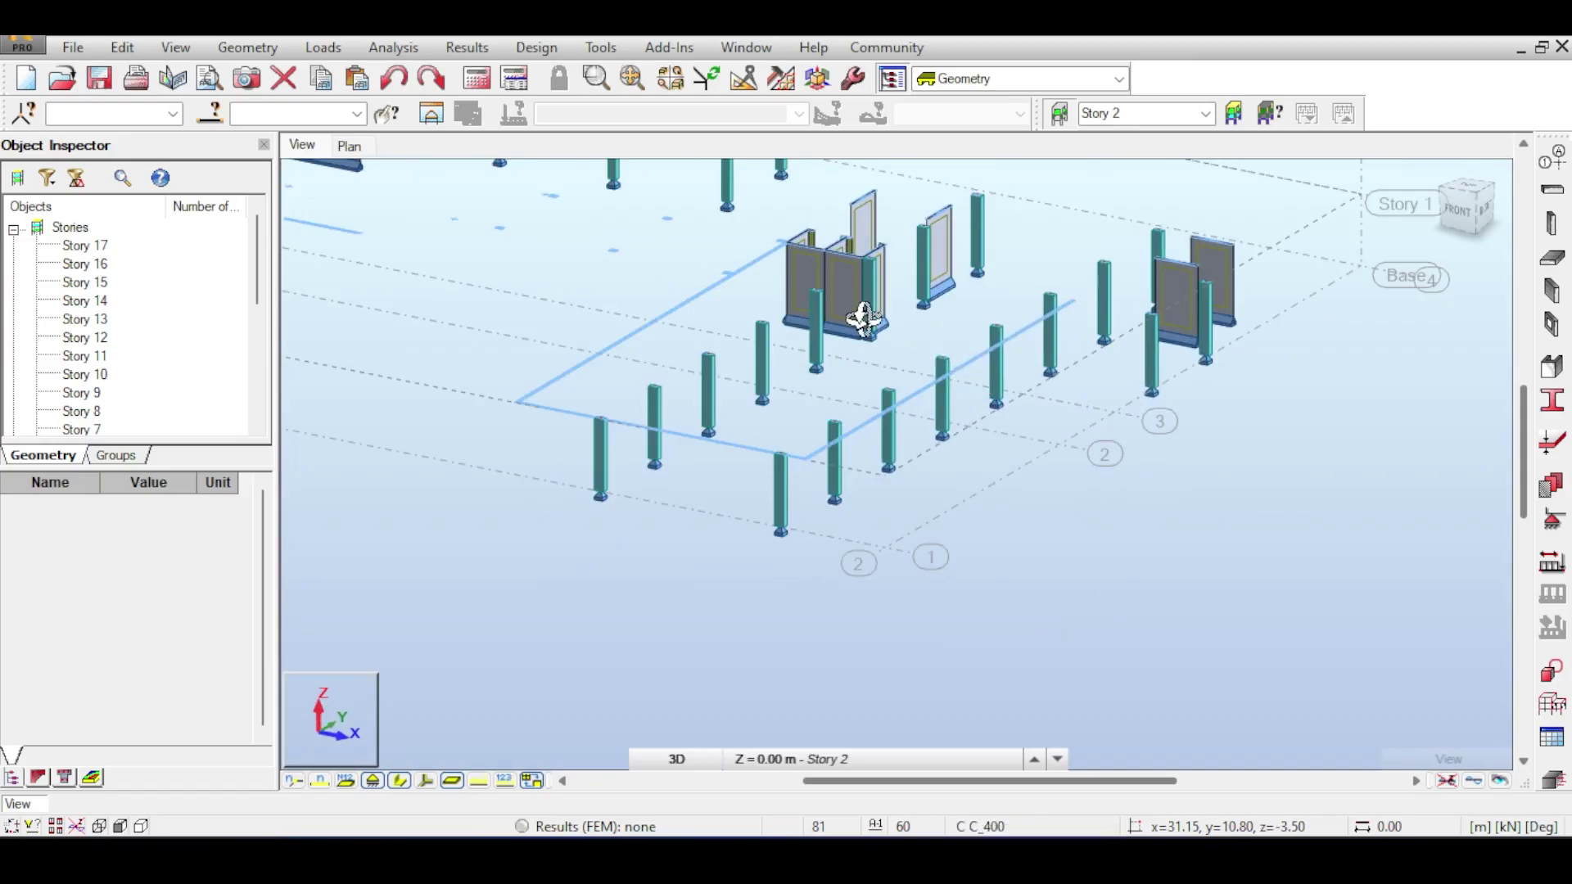
scroll(769, 434, "up", 1)
scroll(818, 456, "up", 1)
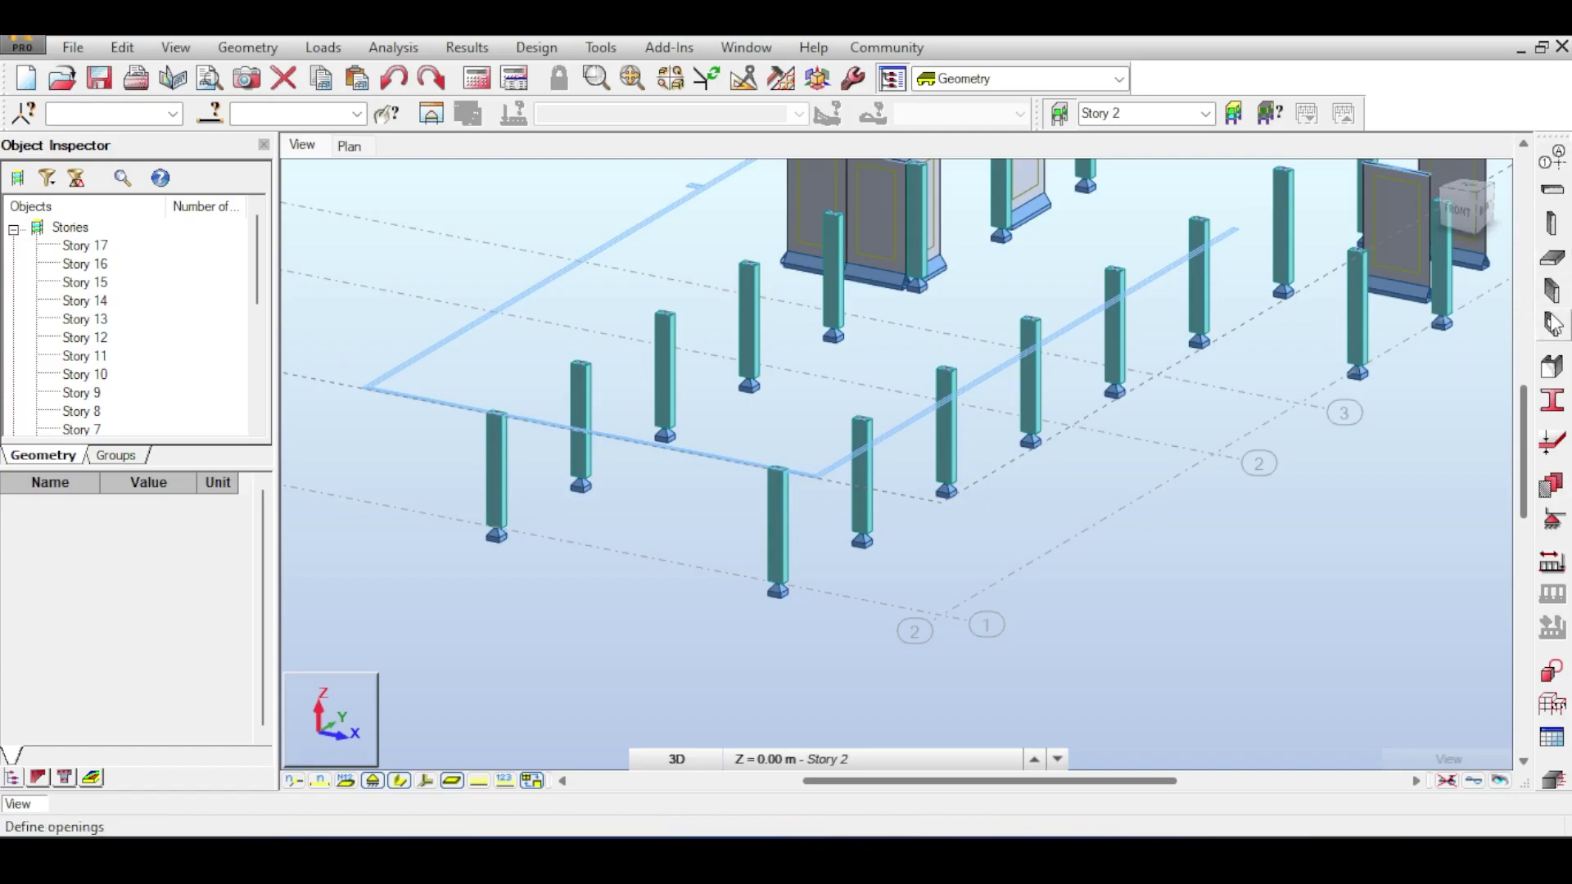
middle_click_drag(1466, 308, 859, 555)
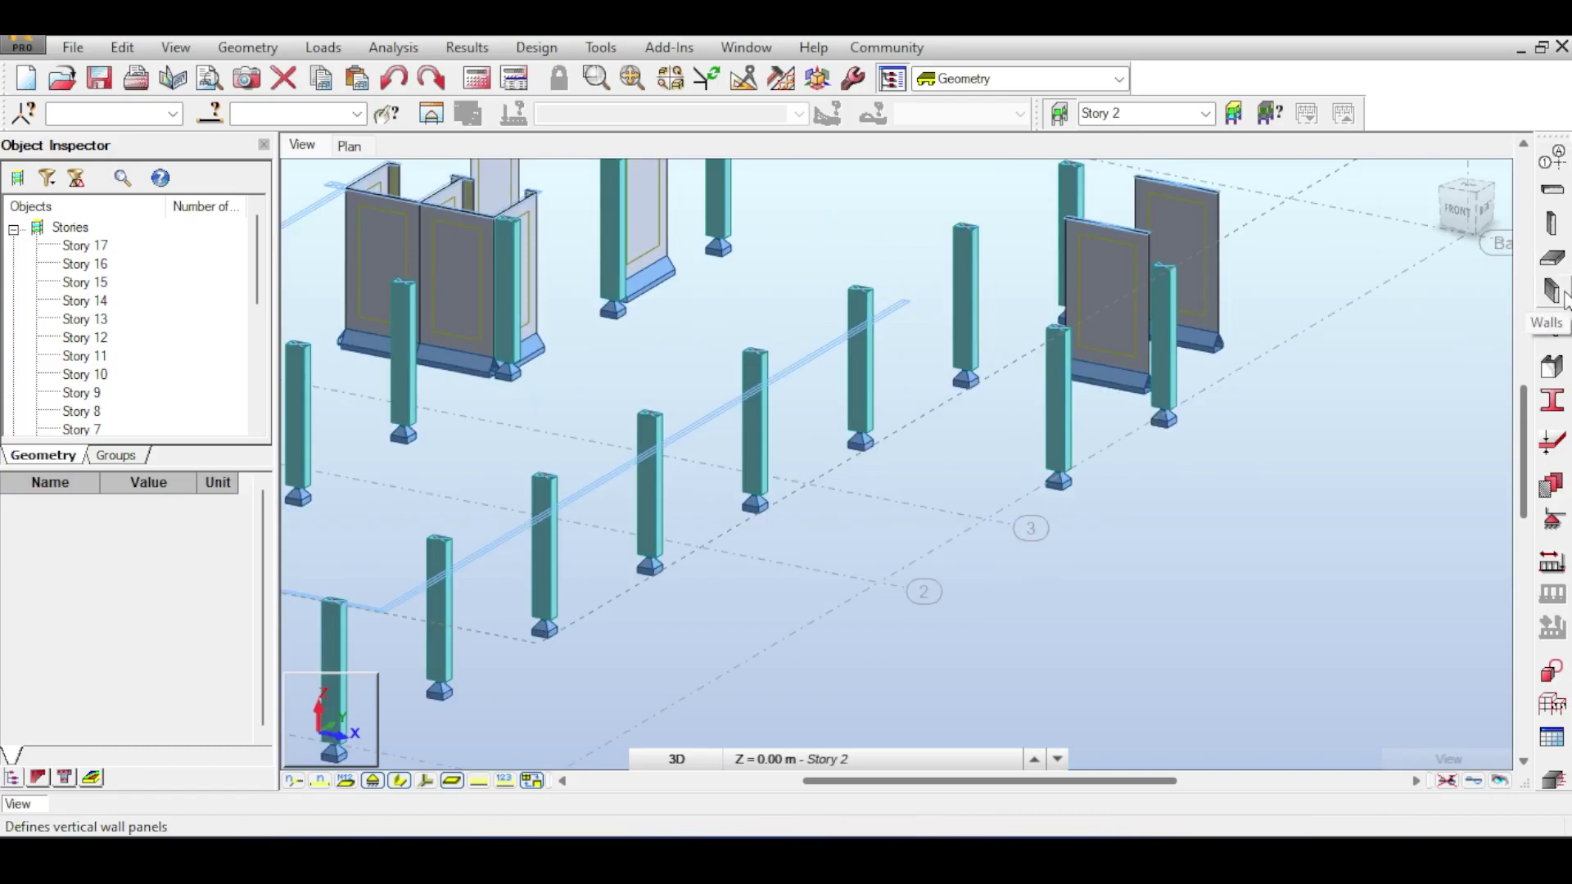
right_click(911, 336)
left_click(1105, 374)
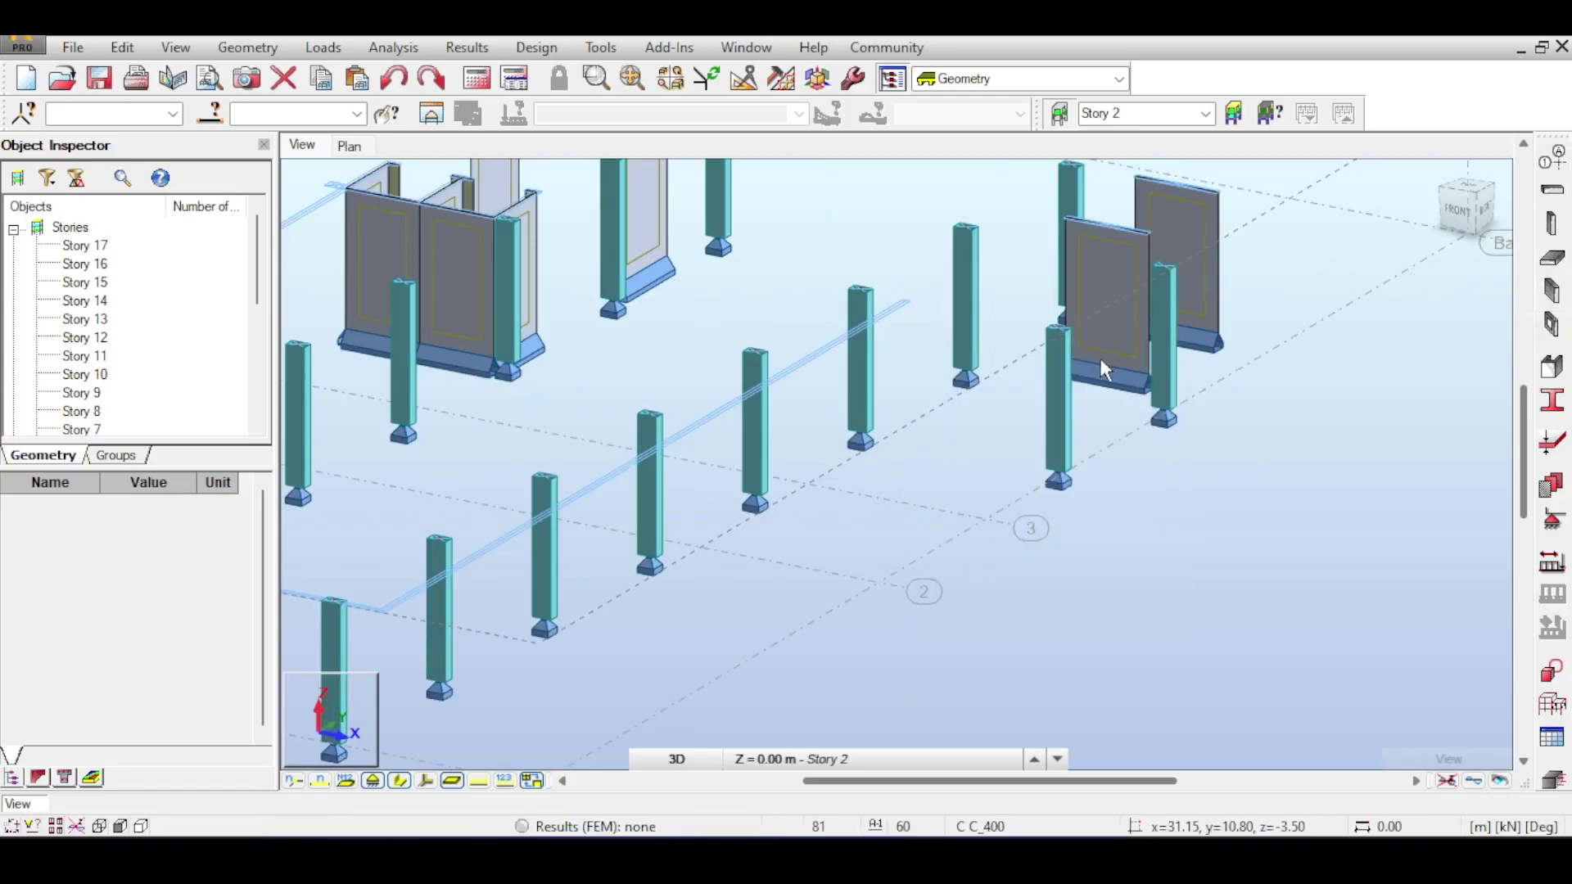
middle_click_drag(954, 347, 1103, 317)
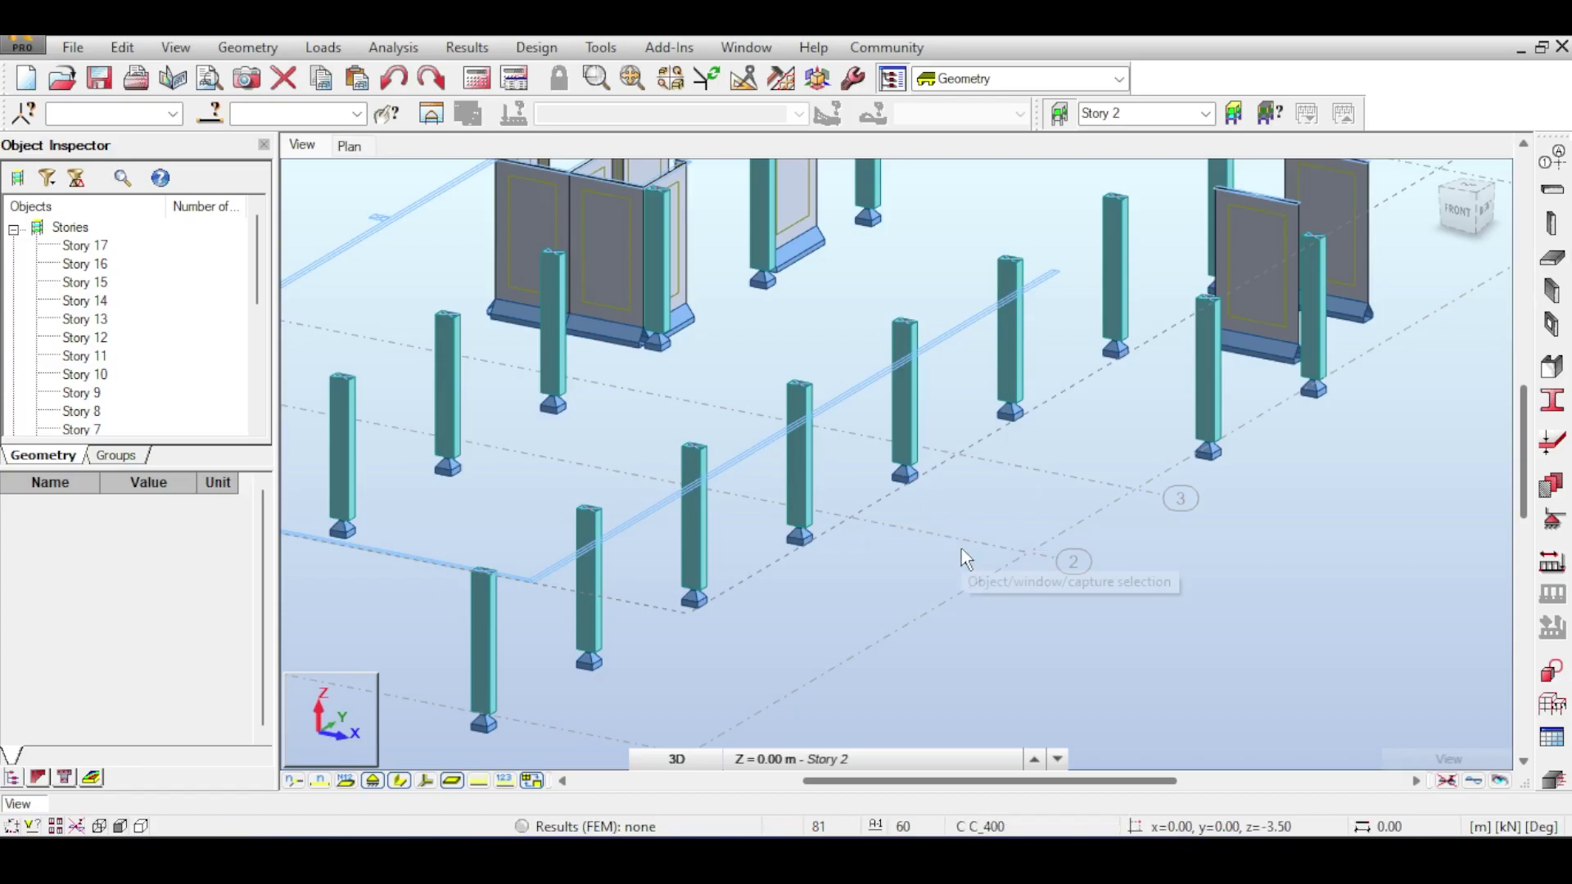
middle_click_drag(915, 409, 1029, 363)
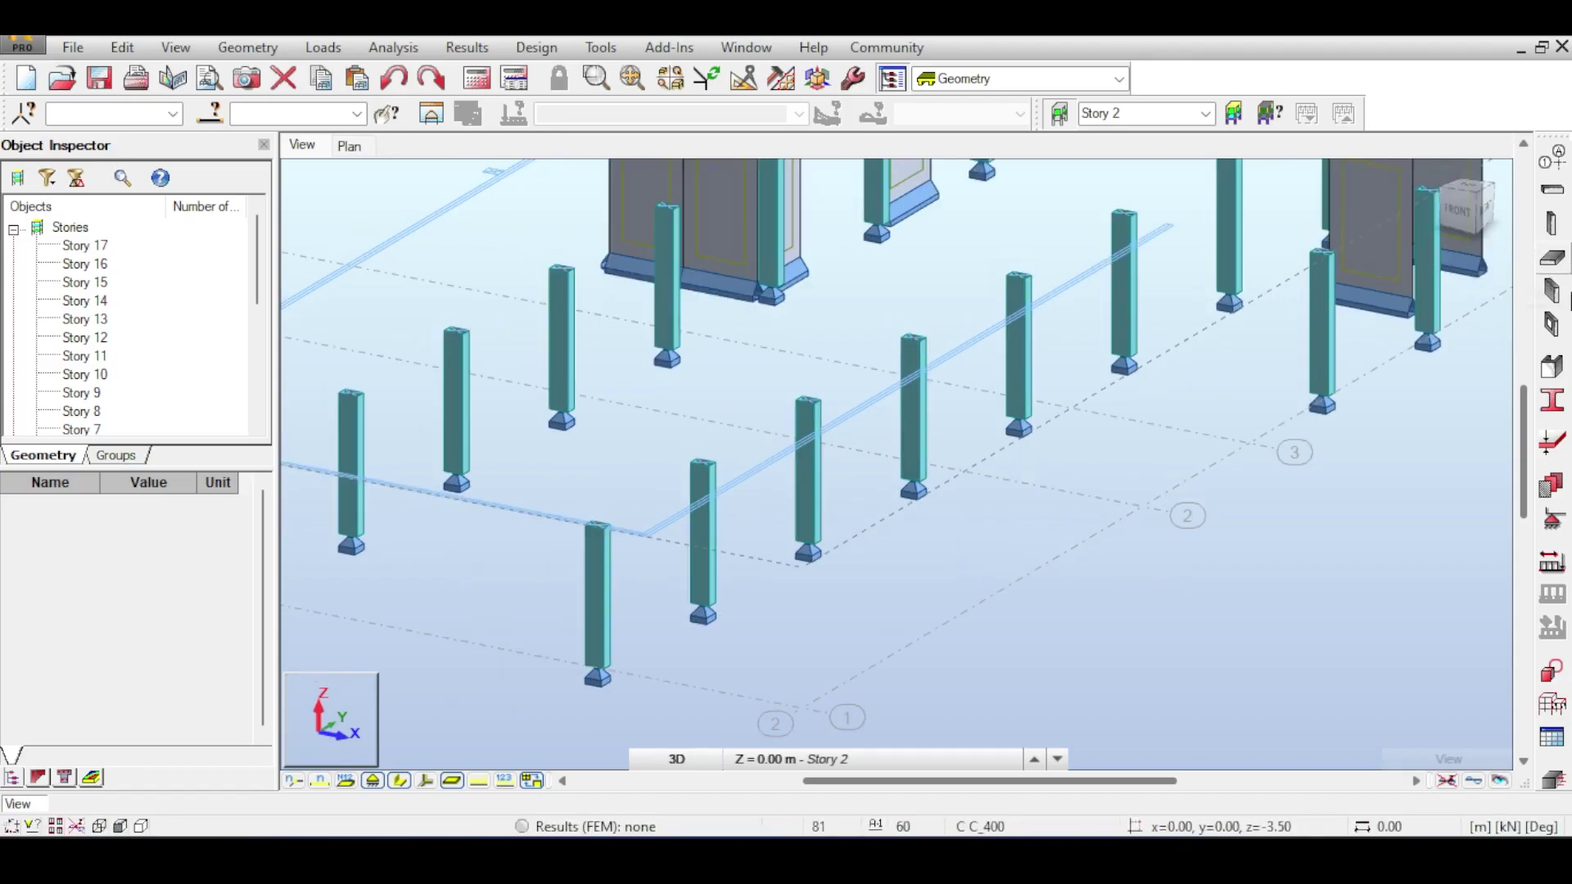
left_click(1549, 261)
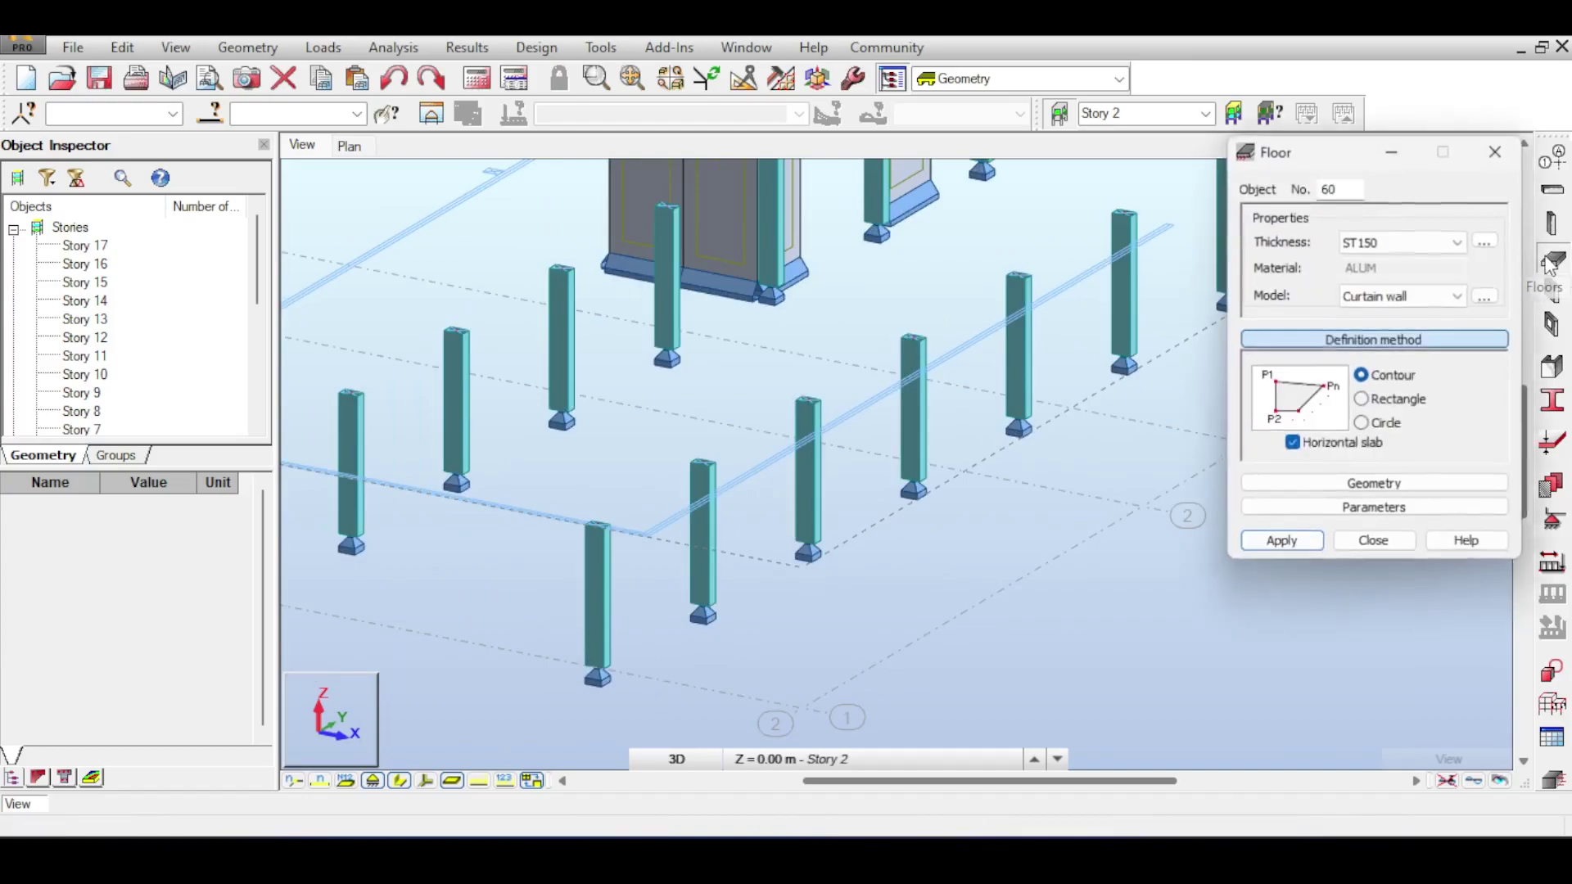
left_click(1432, 242)
left_click(1432, 241)
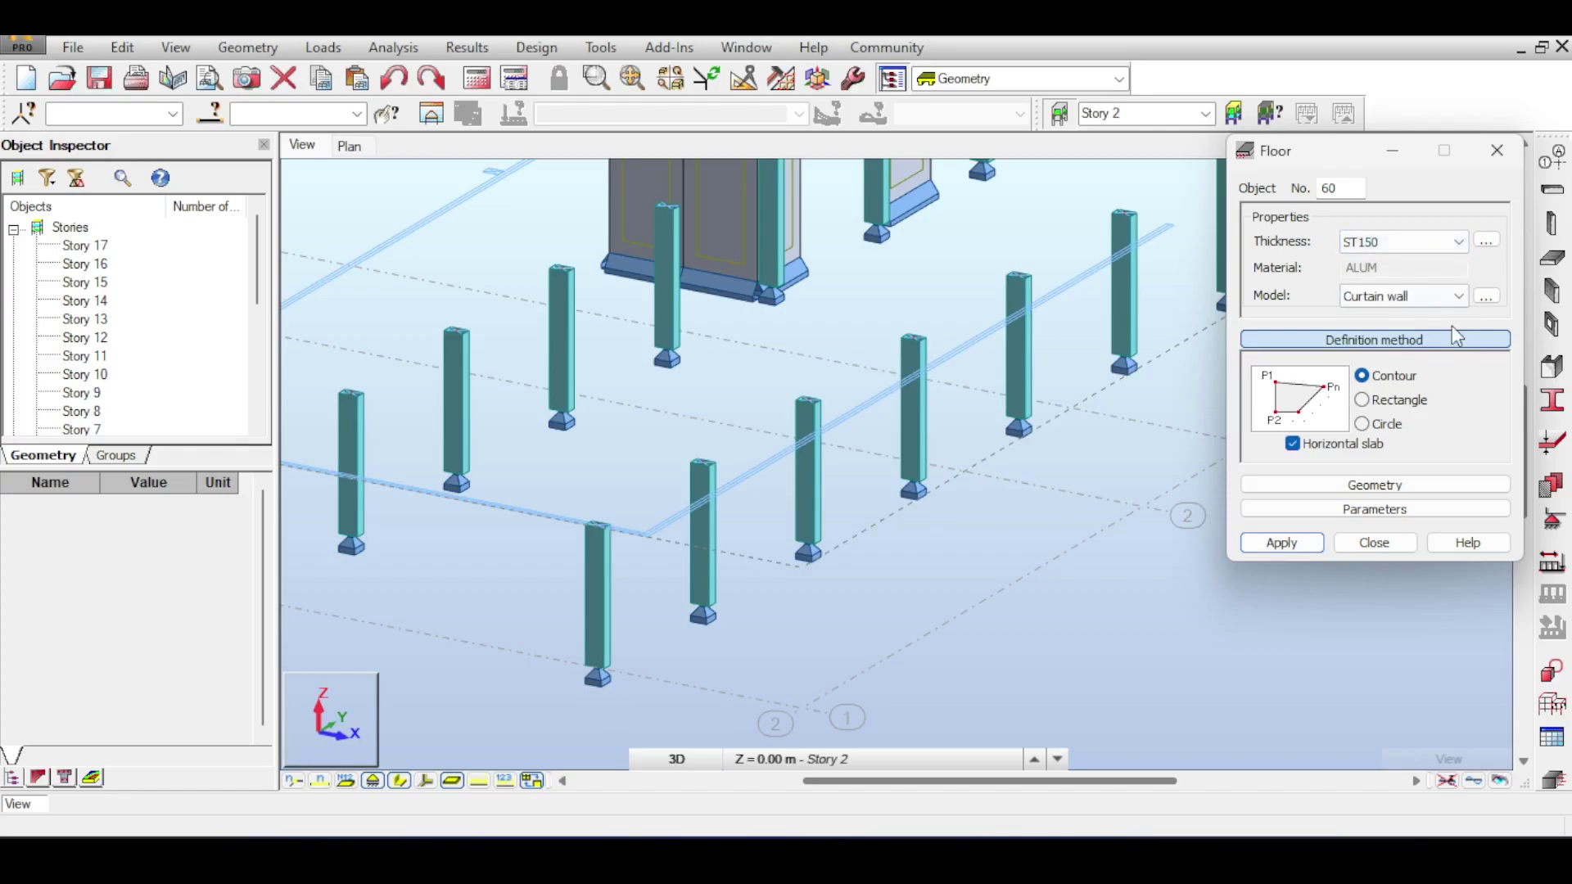
left_click(1438, 296)
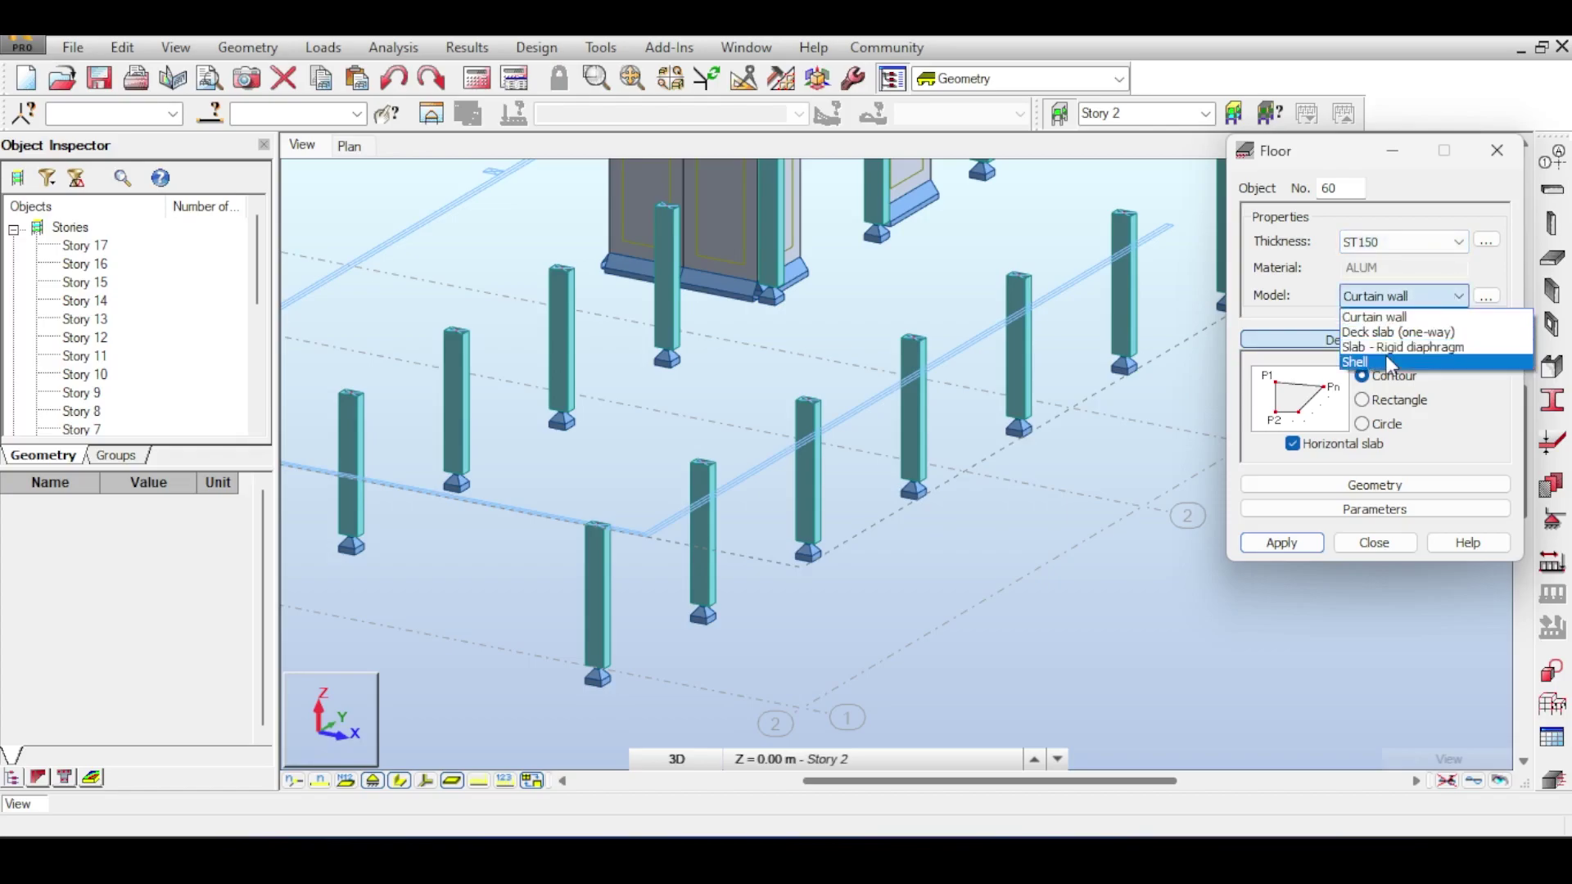
left_click(1385, 360)
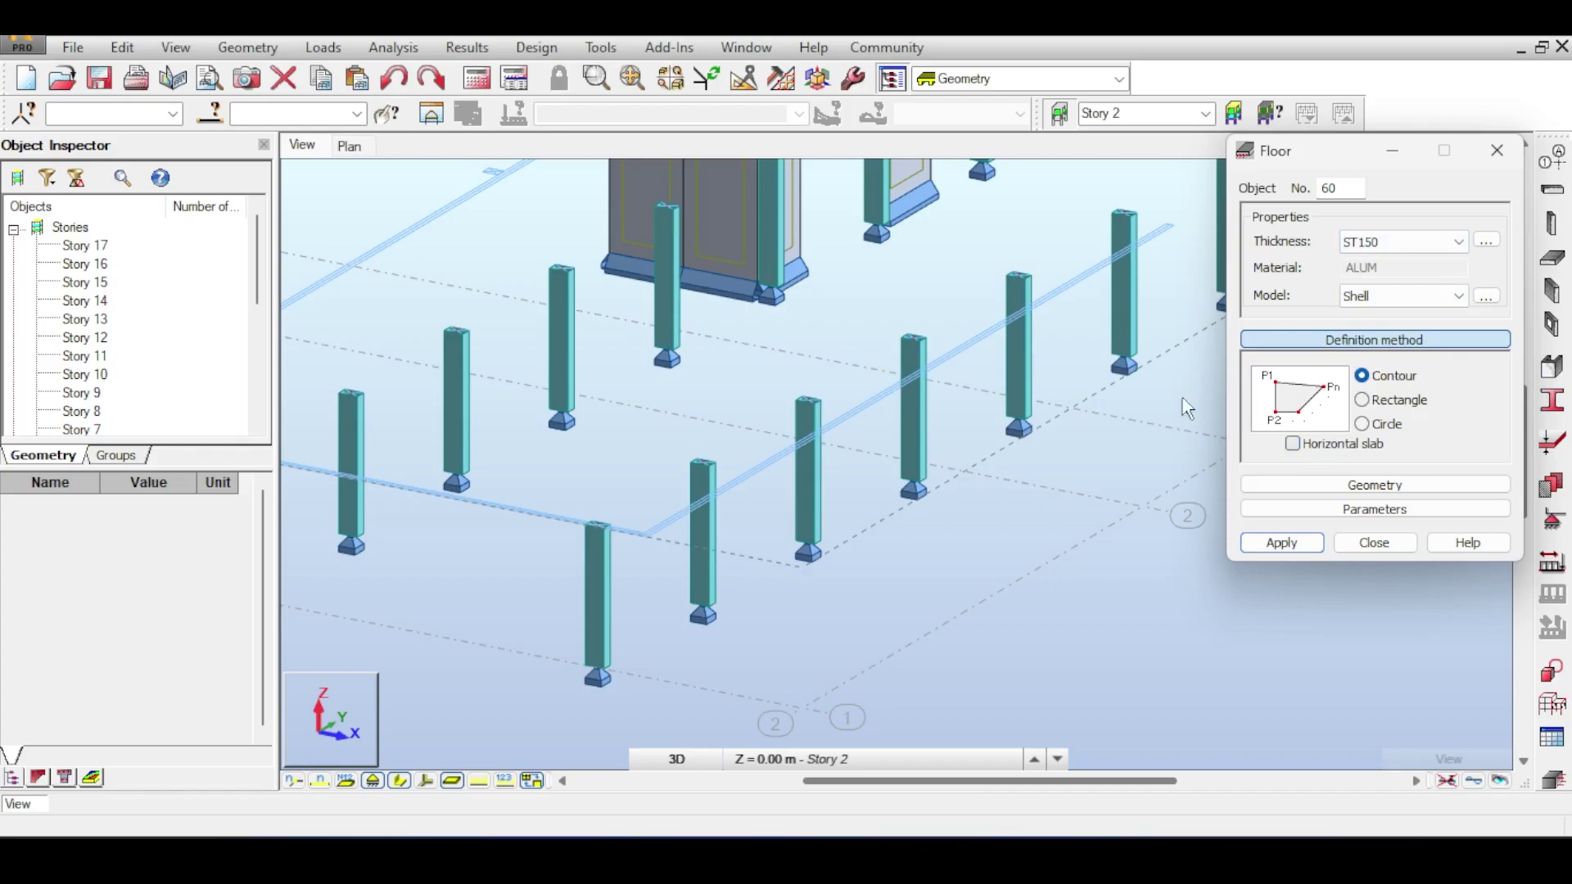
middle_click_drag(1187, 407, 1113, 424)
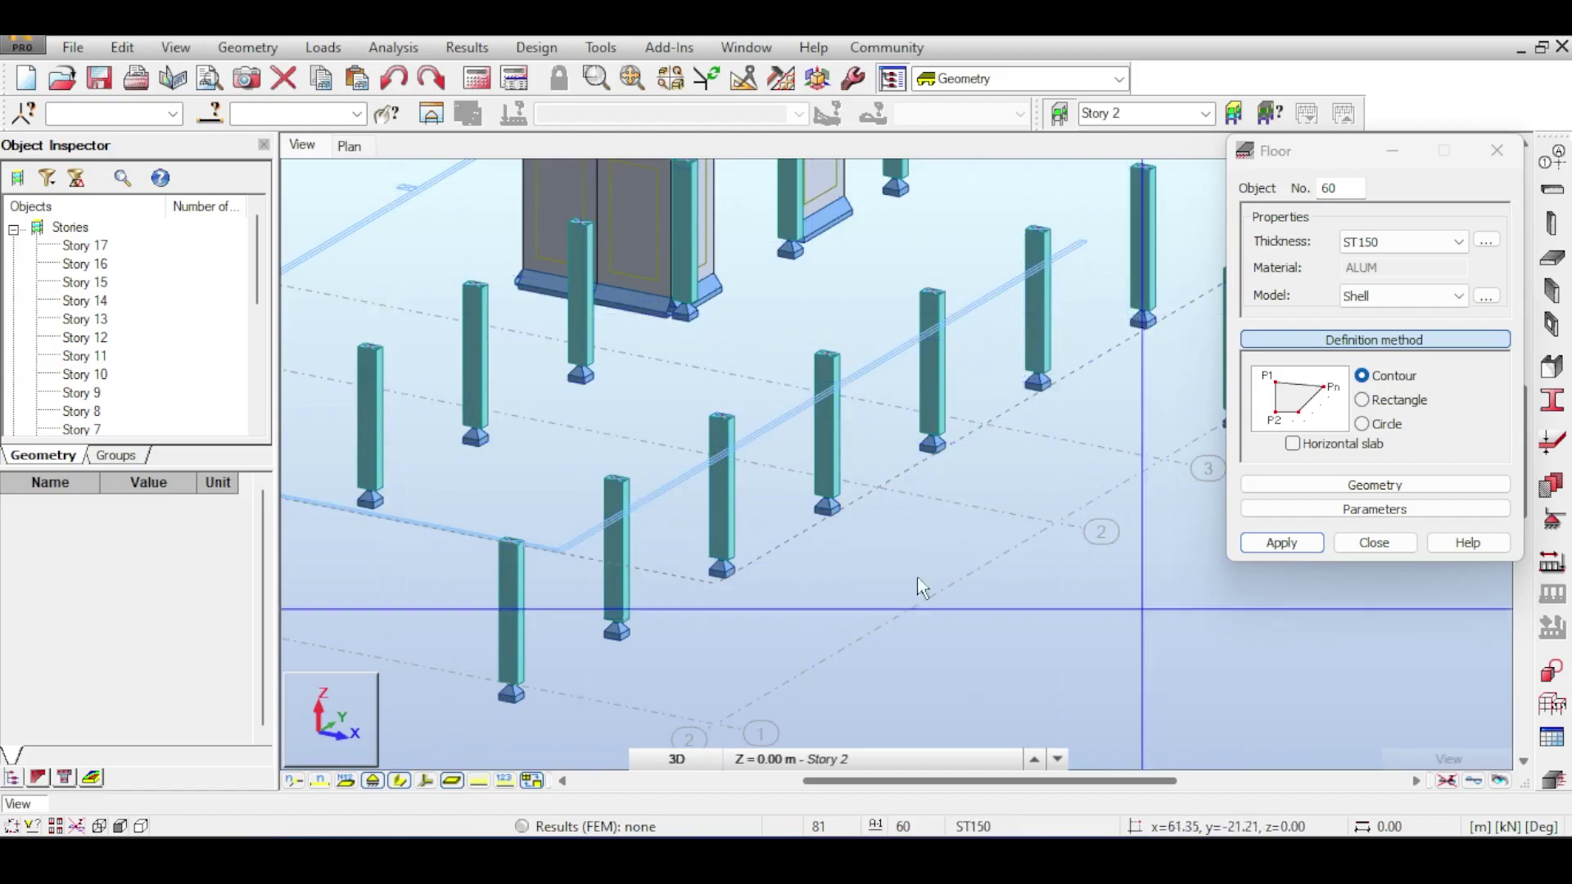
left_click(1374, 544)
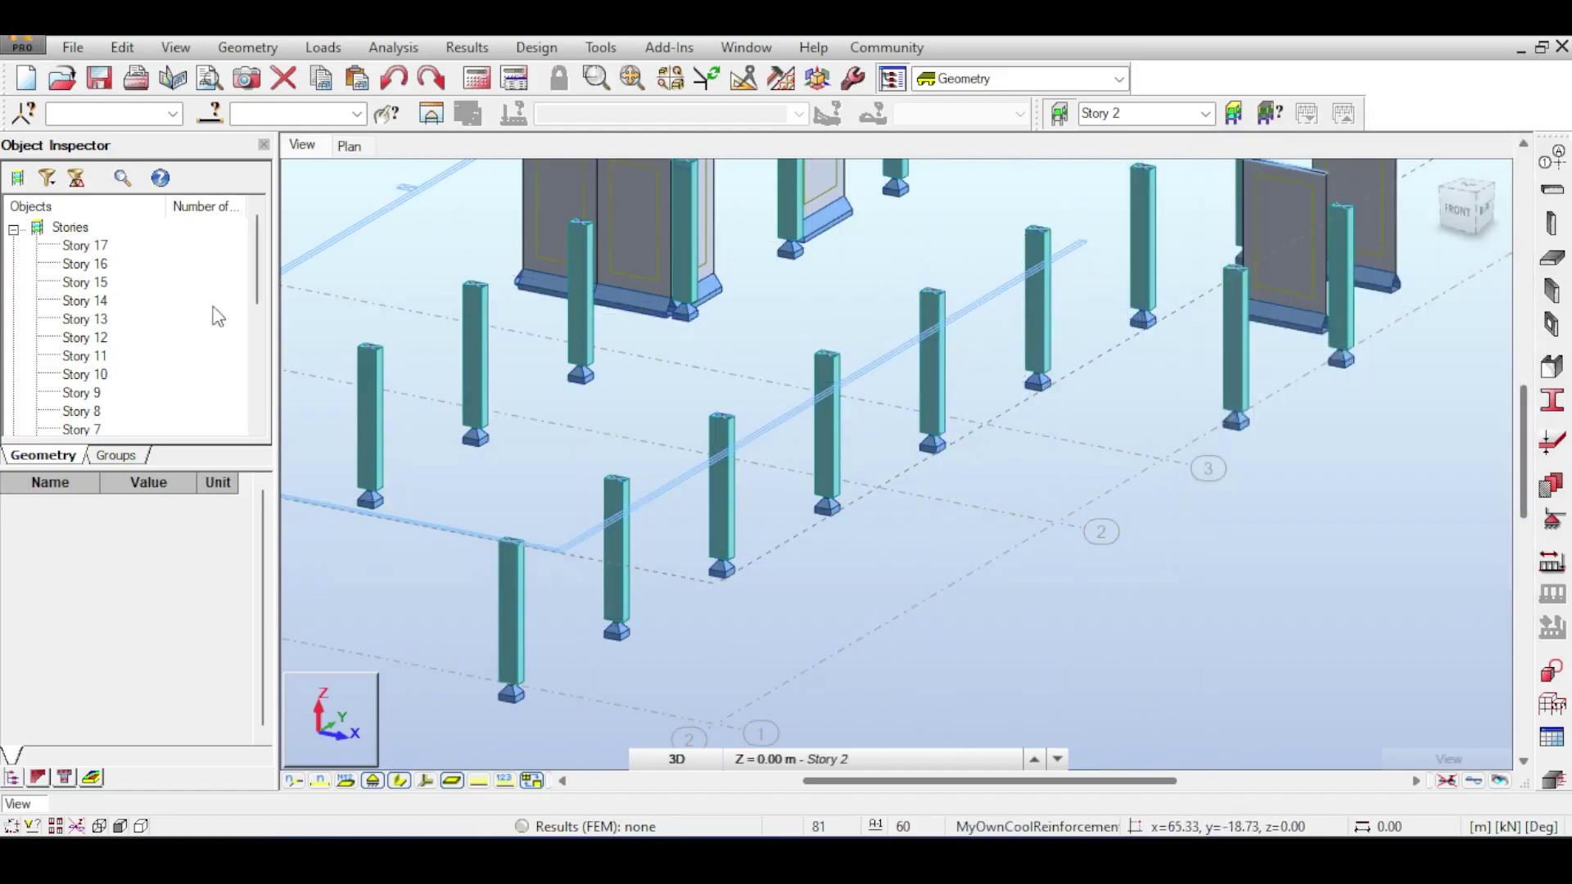
Step: Import Columns.dxf from the RCBuilding folder as another linked drawing background
left_click(56, 47)
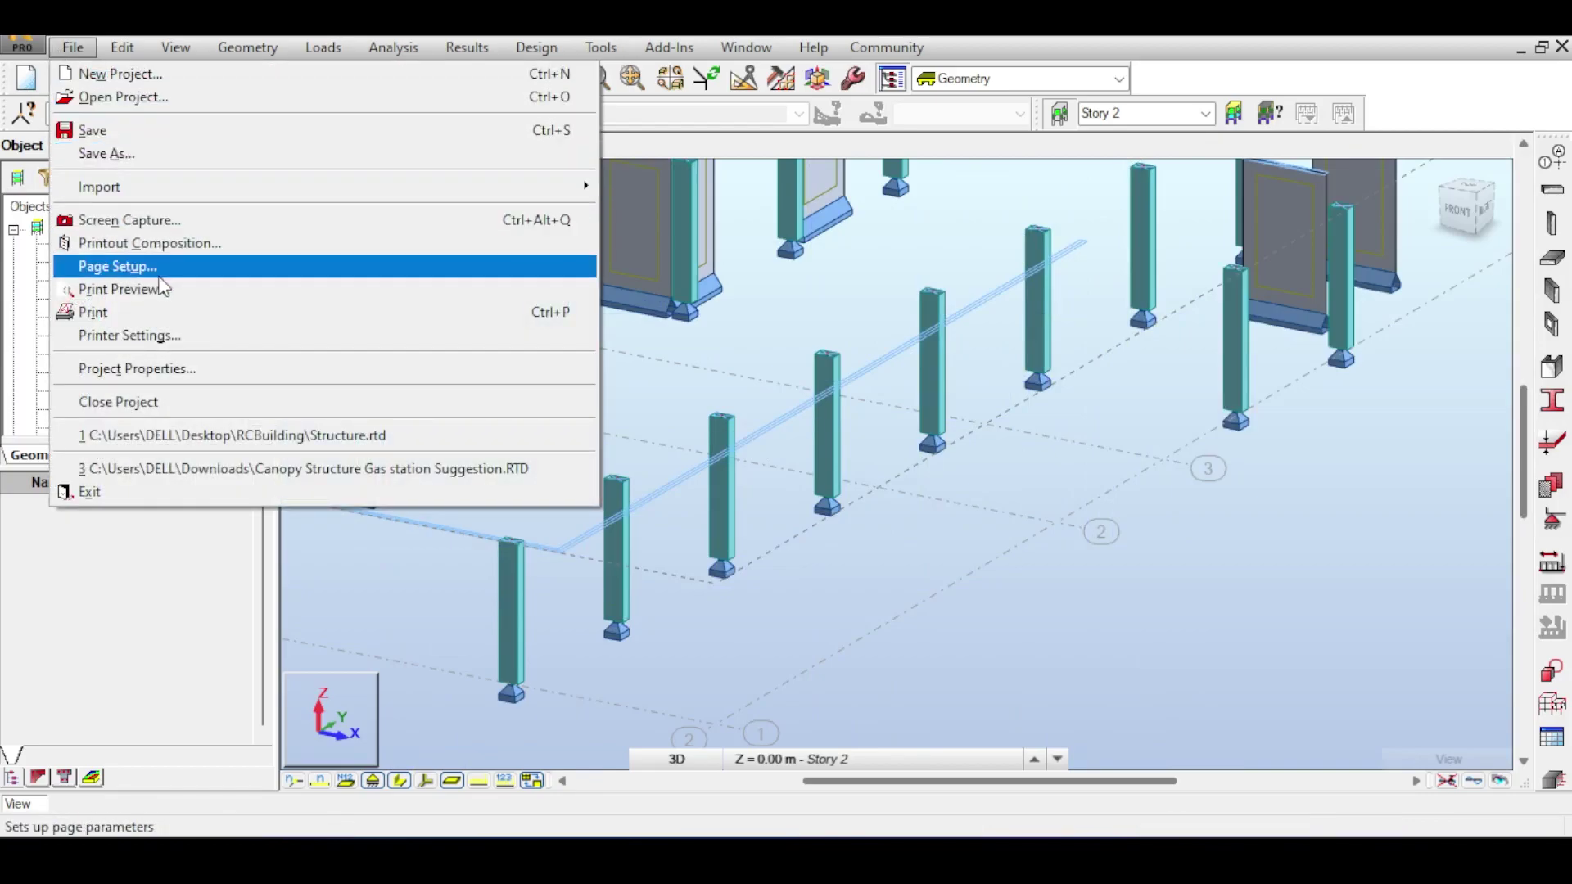
mouse_move(163, 187)
left_click(710, 188)
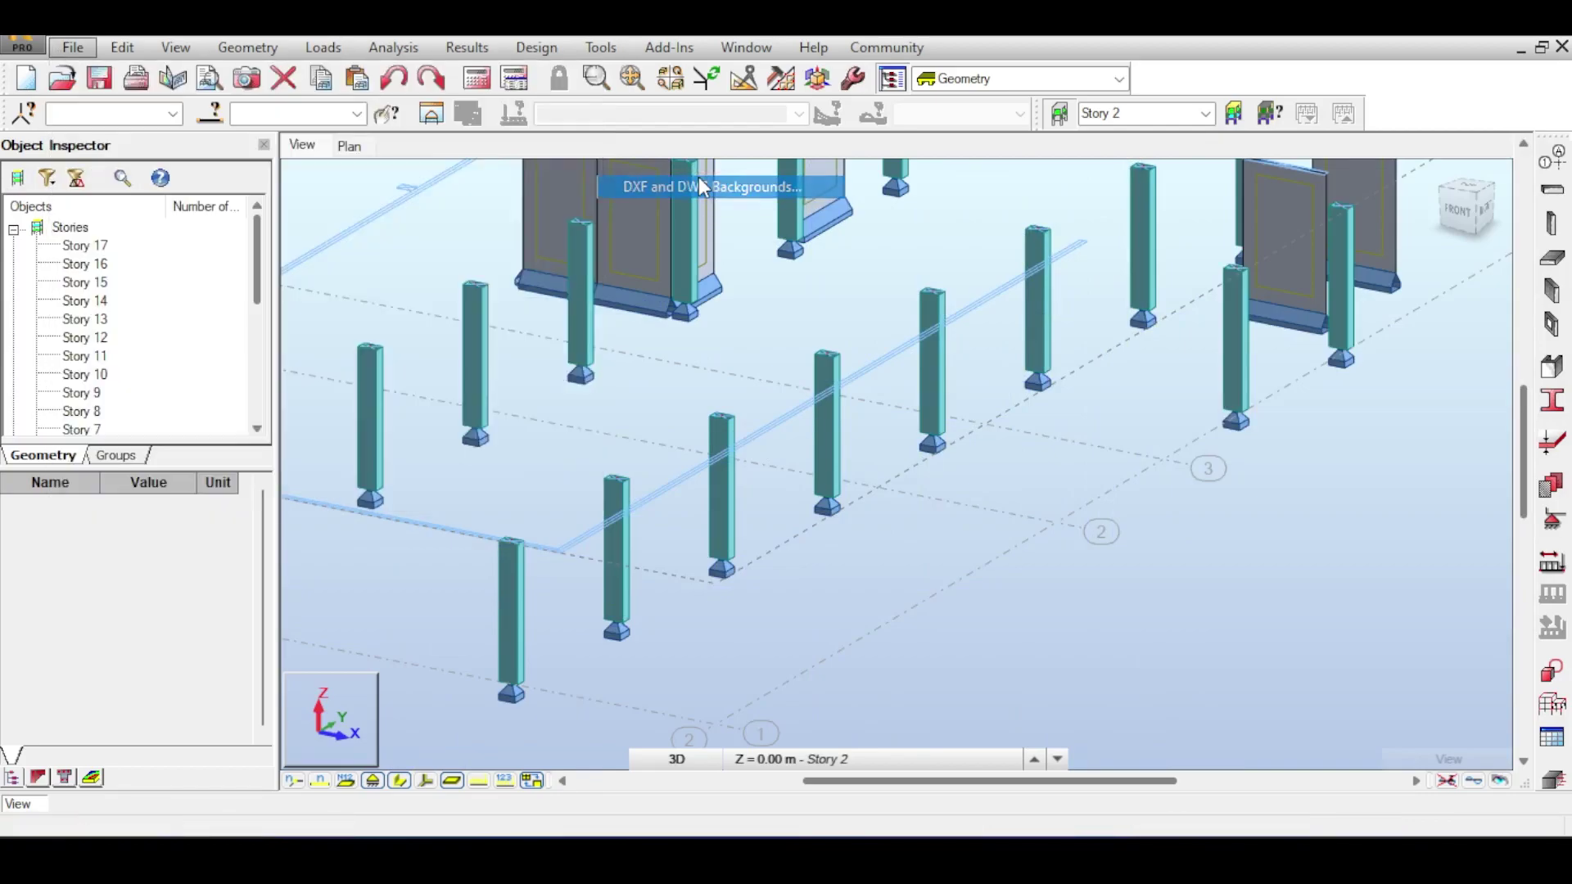
left_click(541, 314)
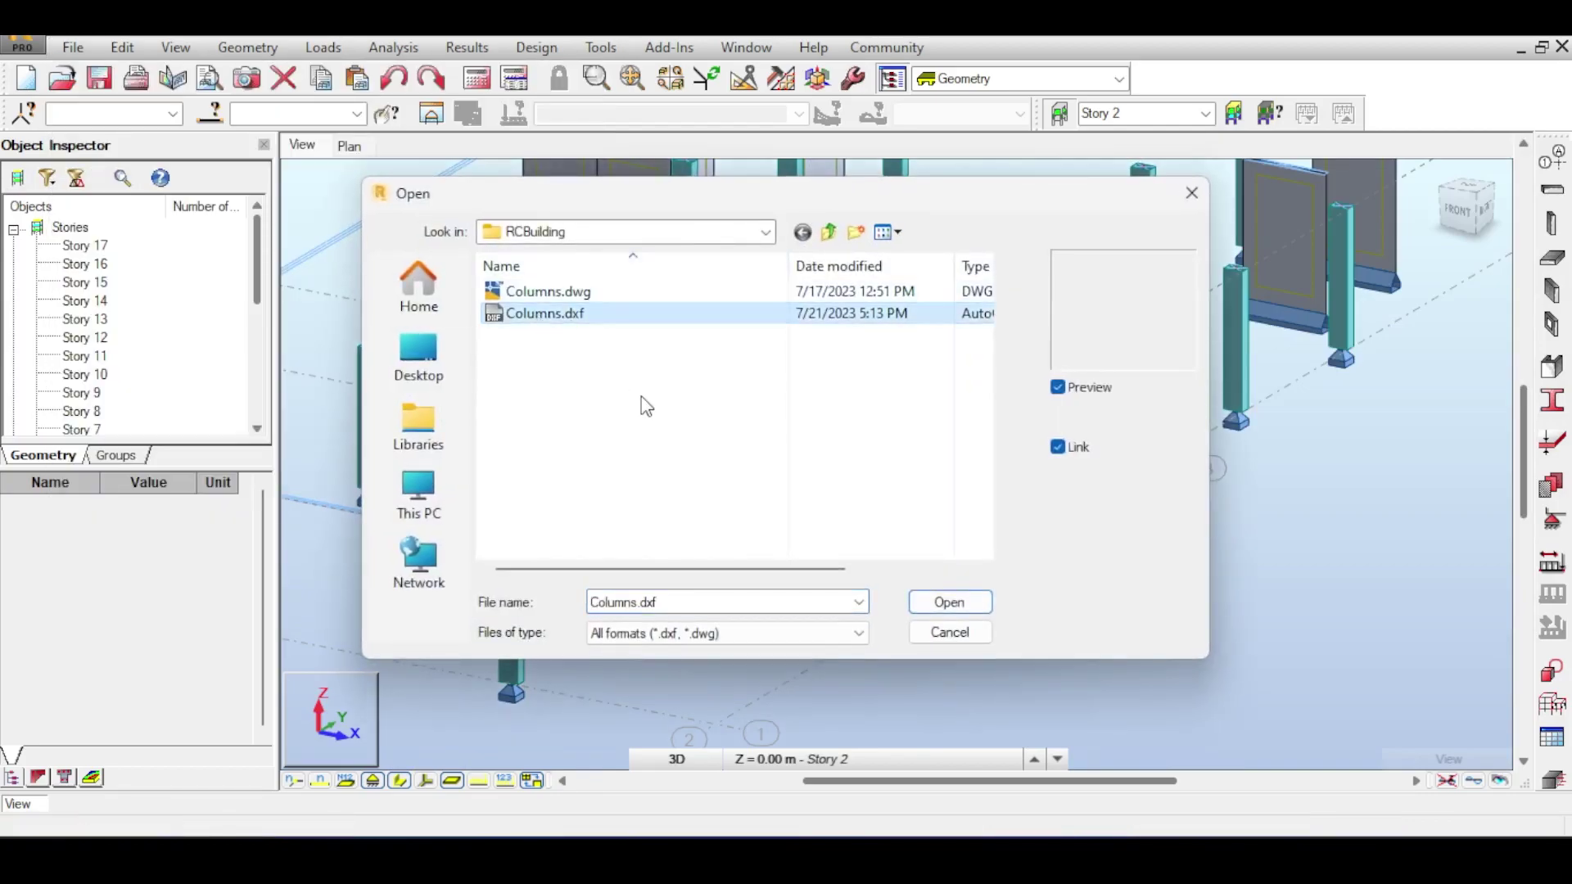
double_click(566, 315)
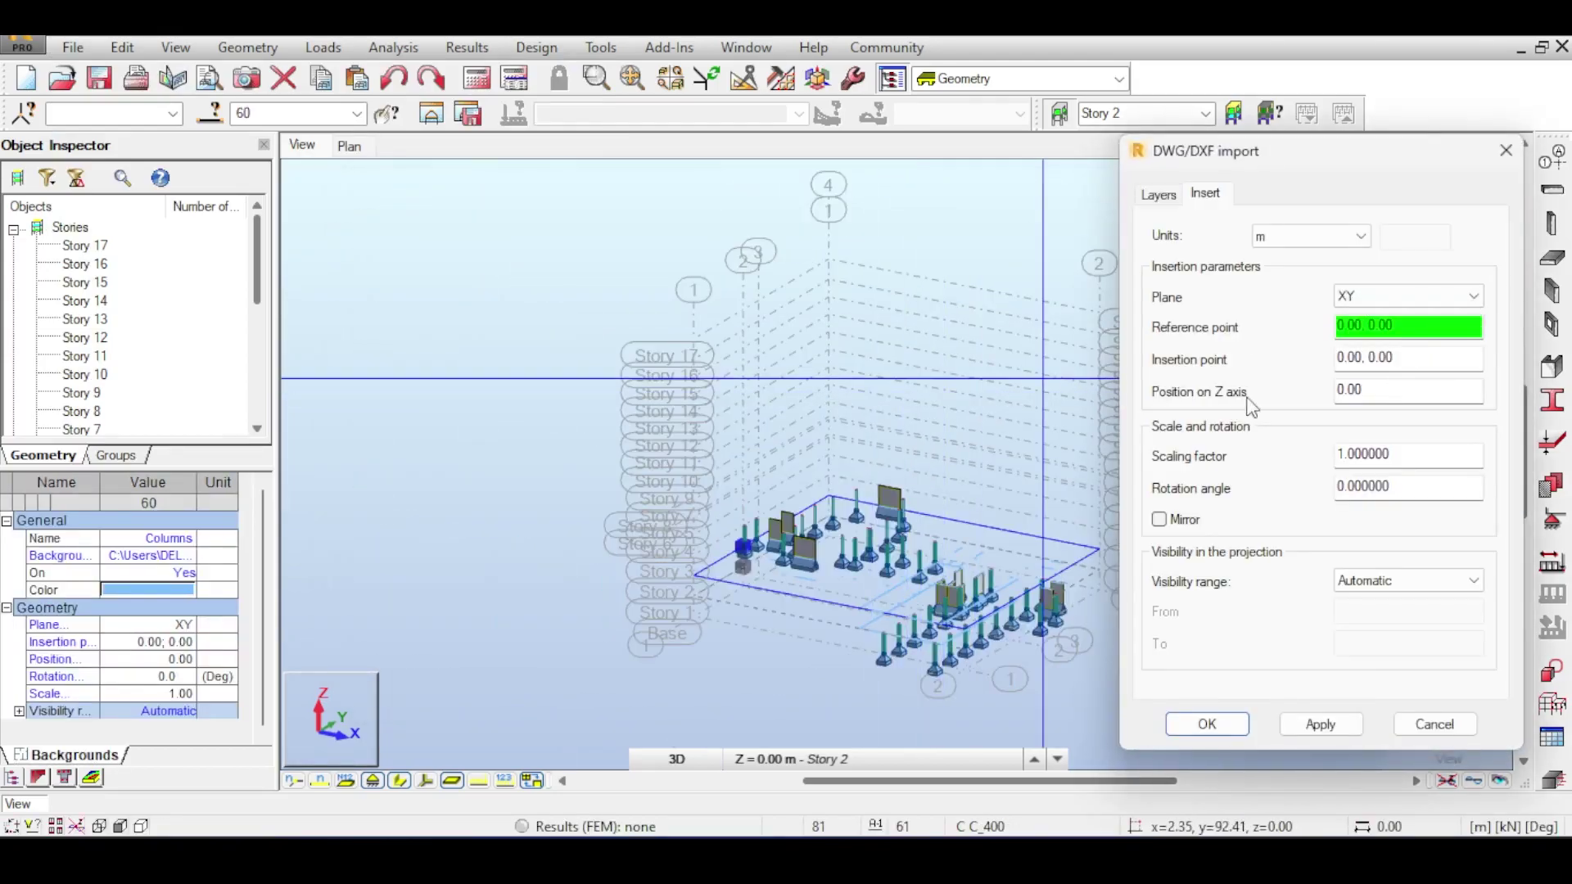
Step: Insert the new background in the XY plane at a Z-axis position of -7
middle_click_drag(911, 438, 846, 260)
scroll(911, 493, "up", 3)
double_click(1376, 390)
type("-7")
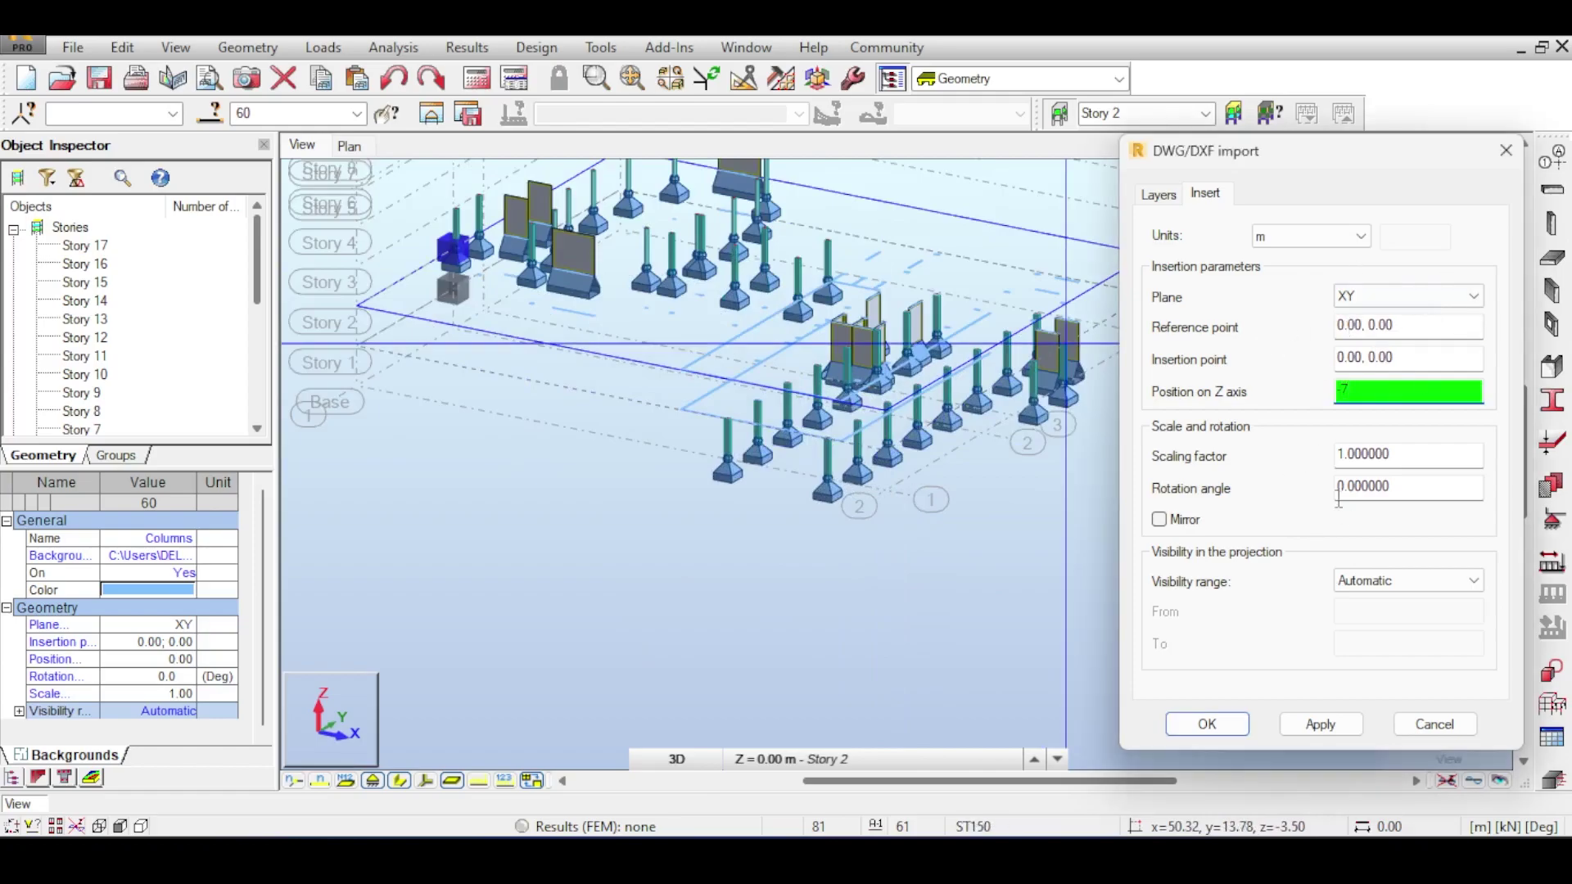
left_click(1219, 725)
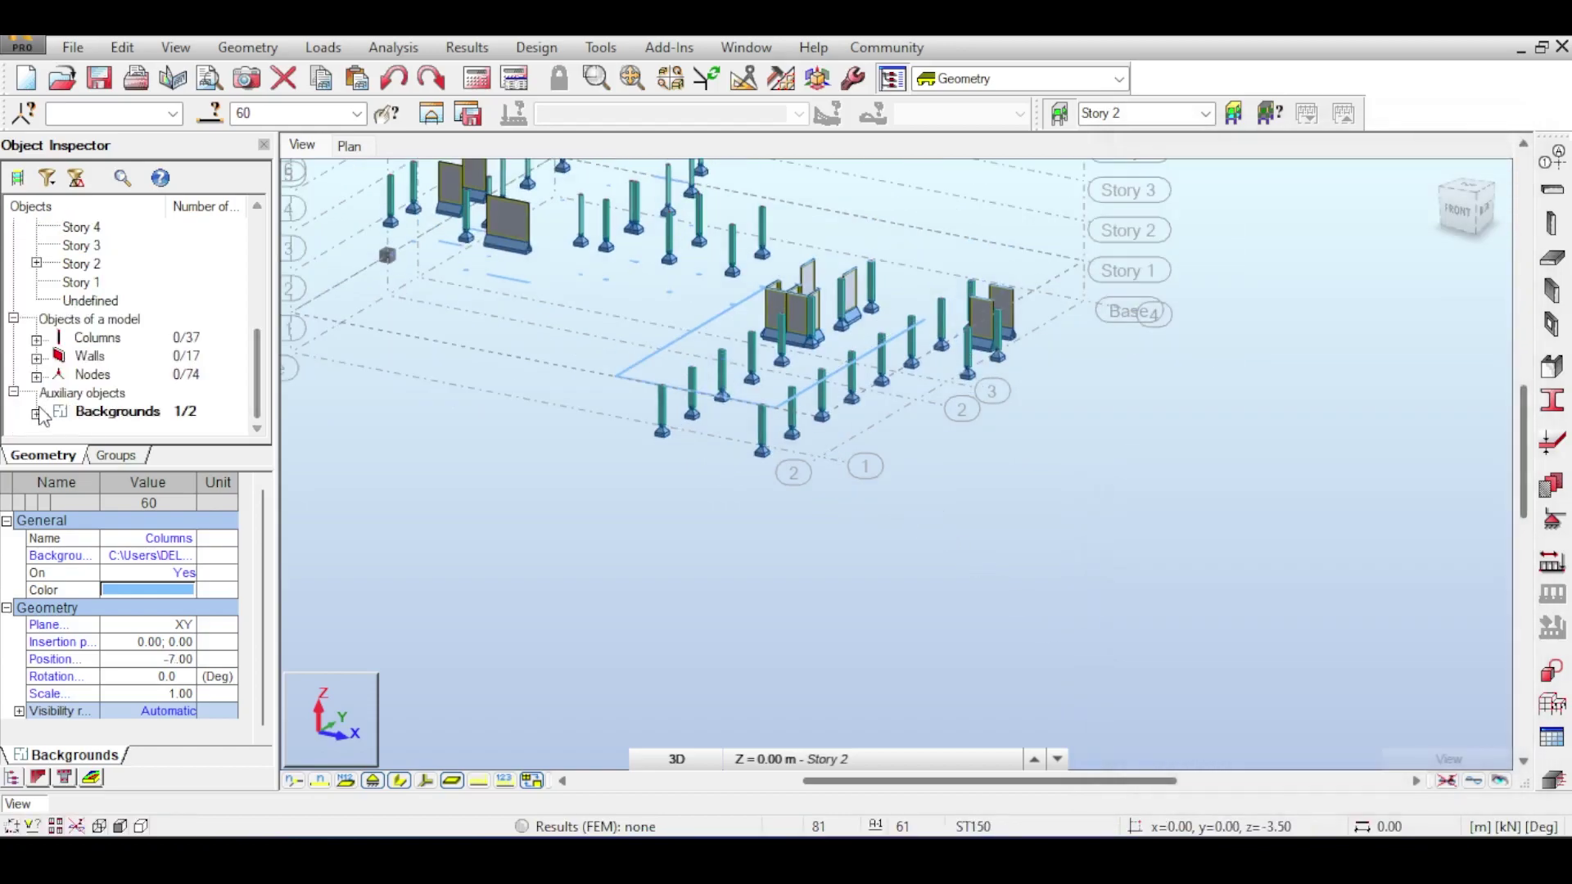
Step: Set the visibility range of the newly imported Columns background to Unlimited and inspect its alignment at the column bases
left_click(36, 412)
left_click(533, 540)
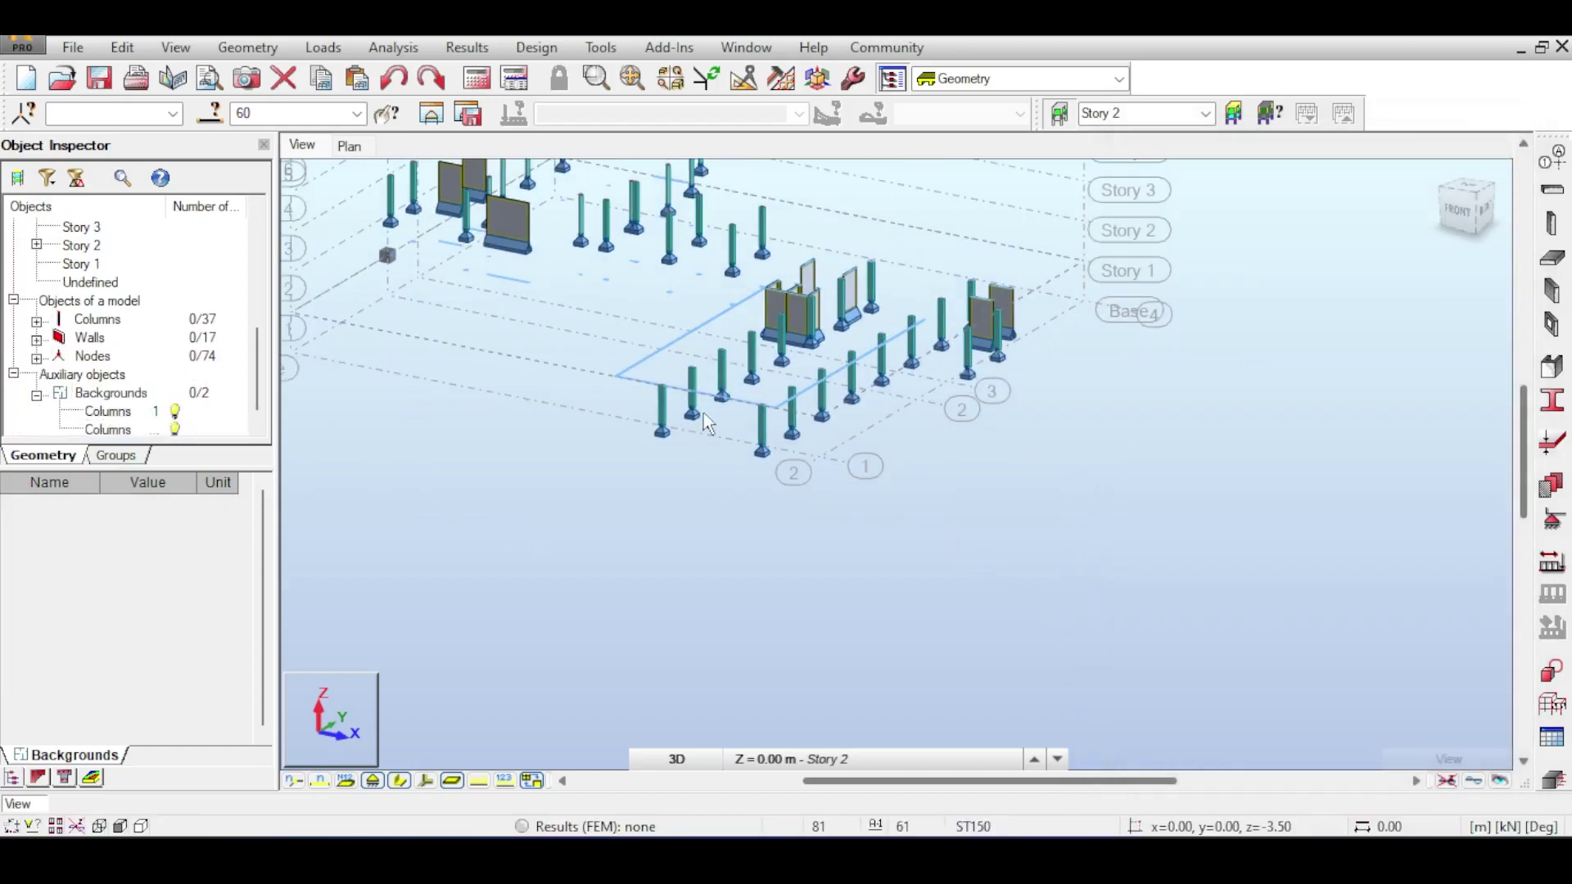
scroll(709, 412, "down", 2)
left_click(114, 431)
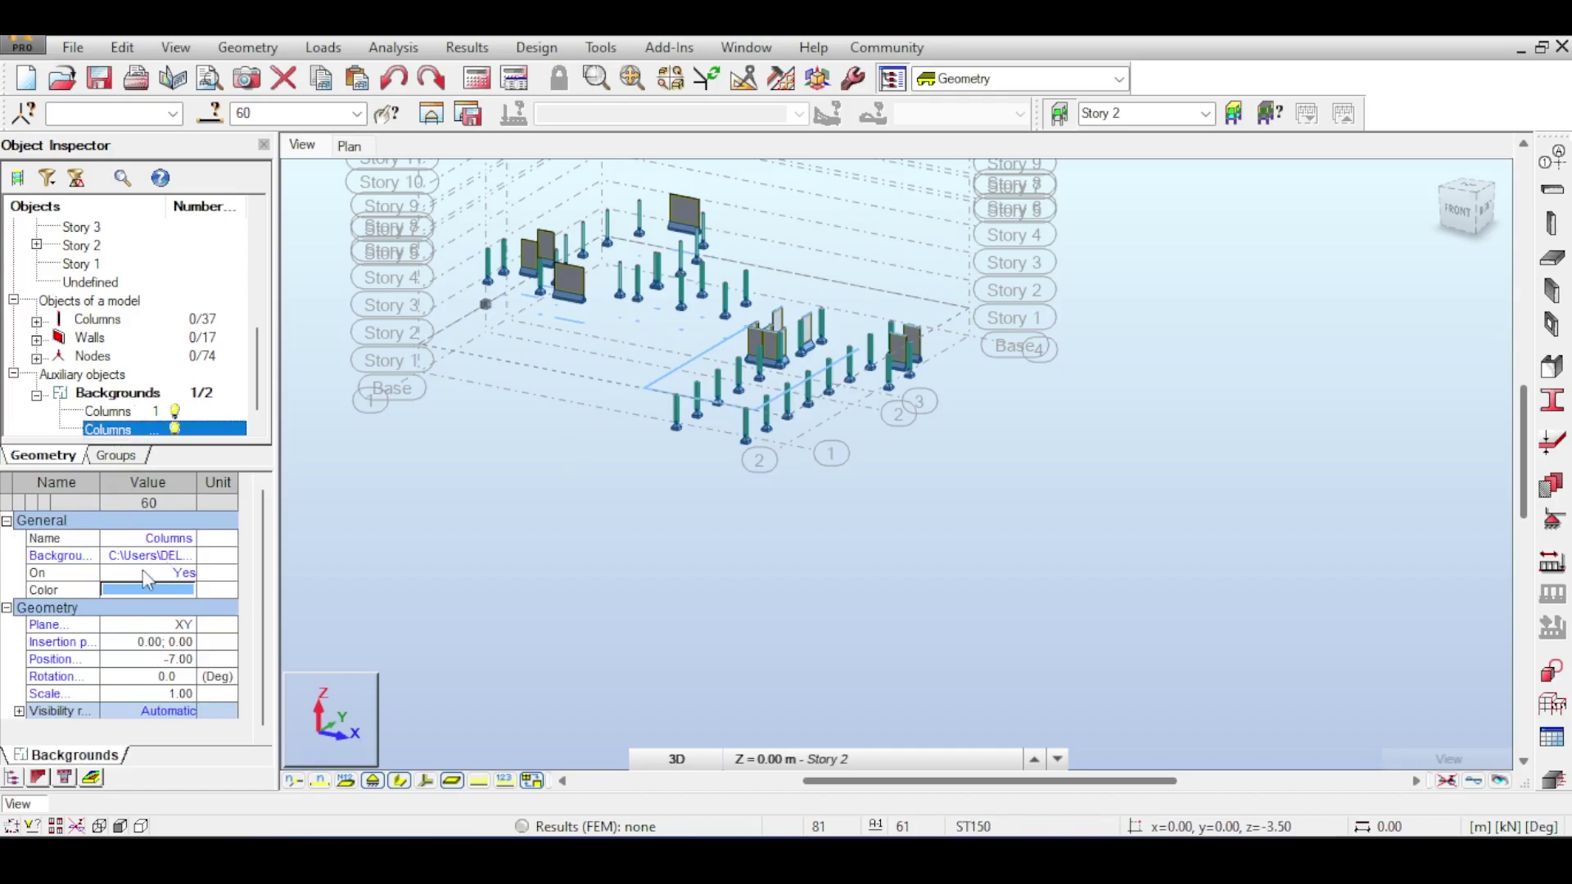
left_click(147, 712)
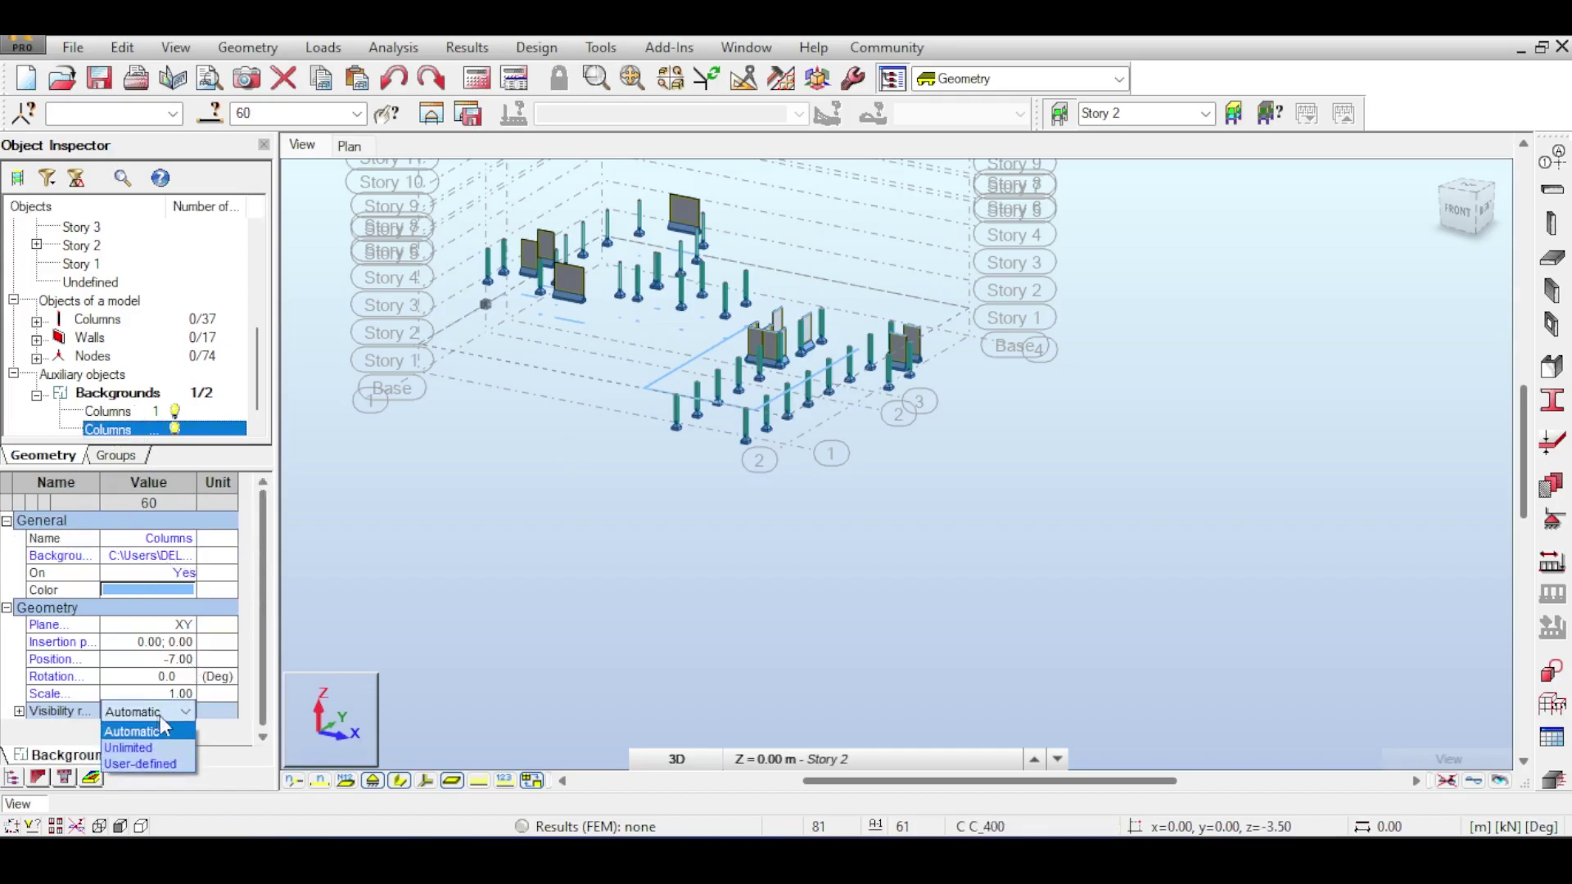
left_click(158, 748)
left_click(691, 554)
scroll(734, 460, "up", 7)
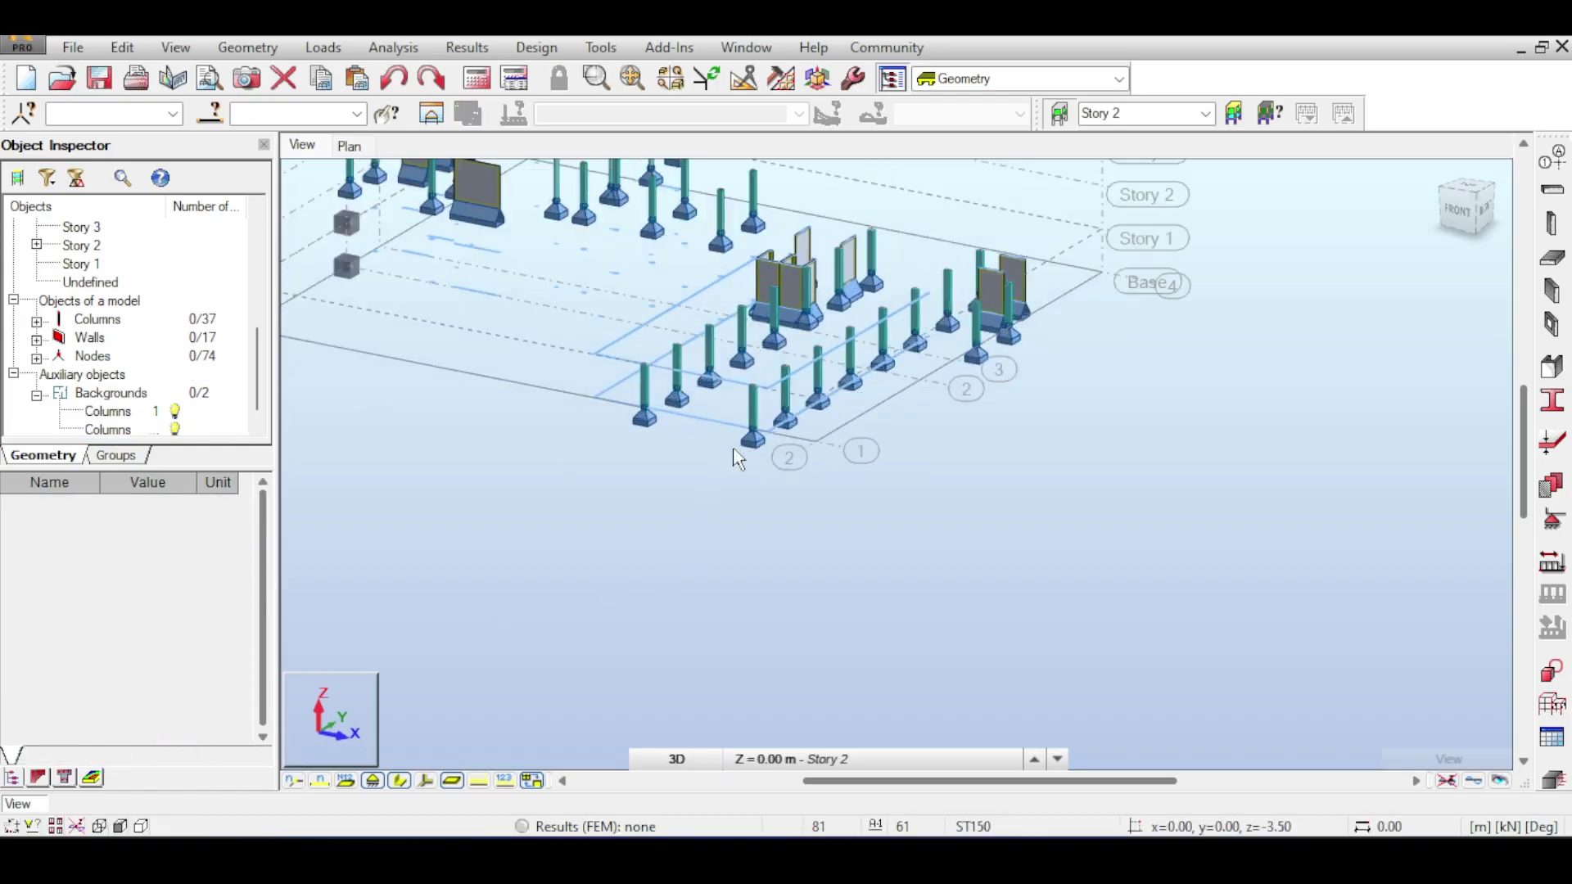
middle_click_drag(924, 306, 851, 446)
middle_click_drag(1369, 243, 1312, 354)
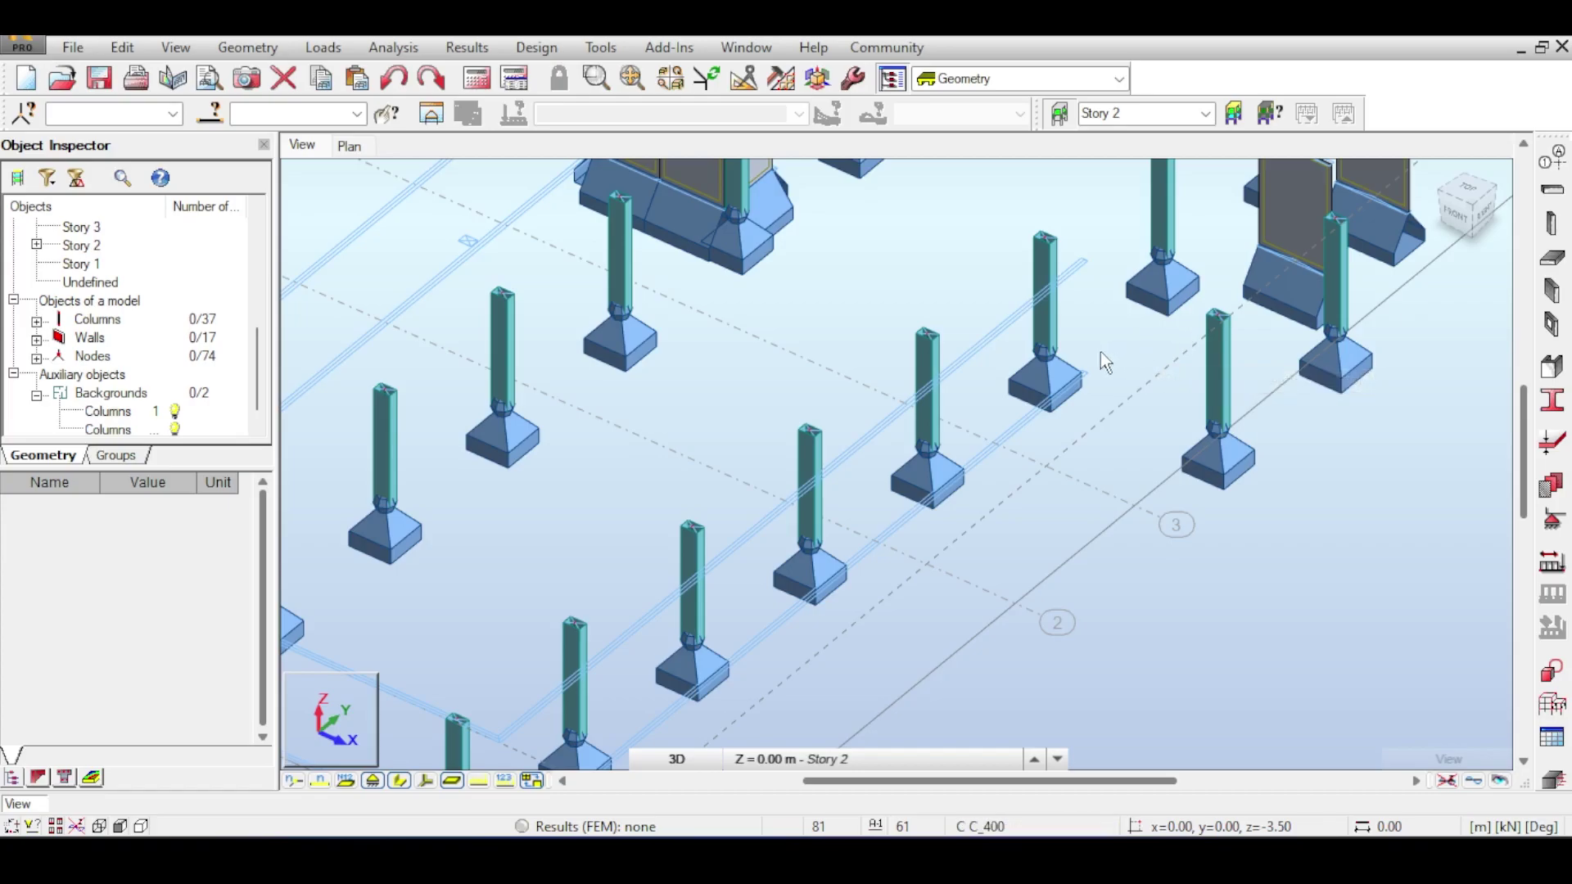
left_click(1553, 260)
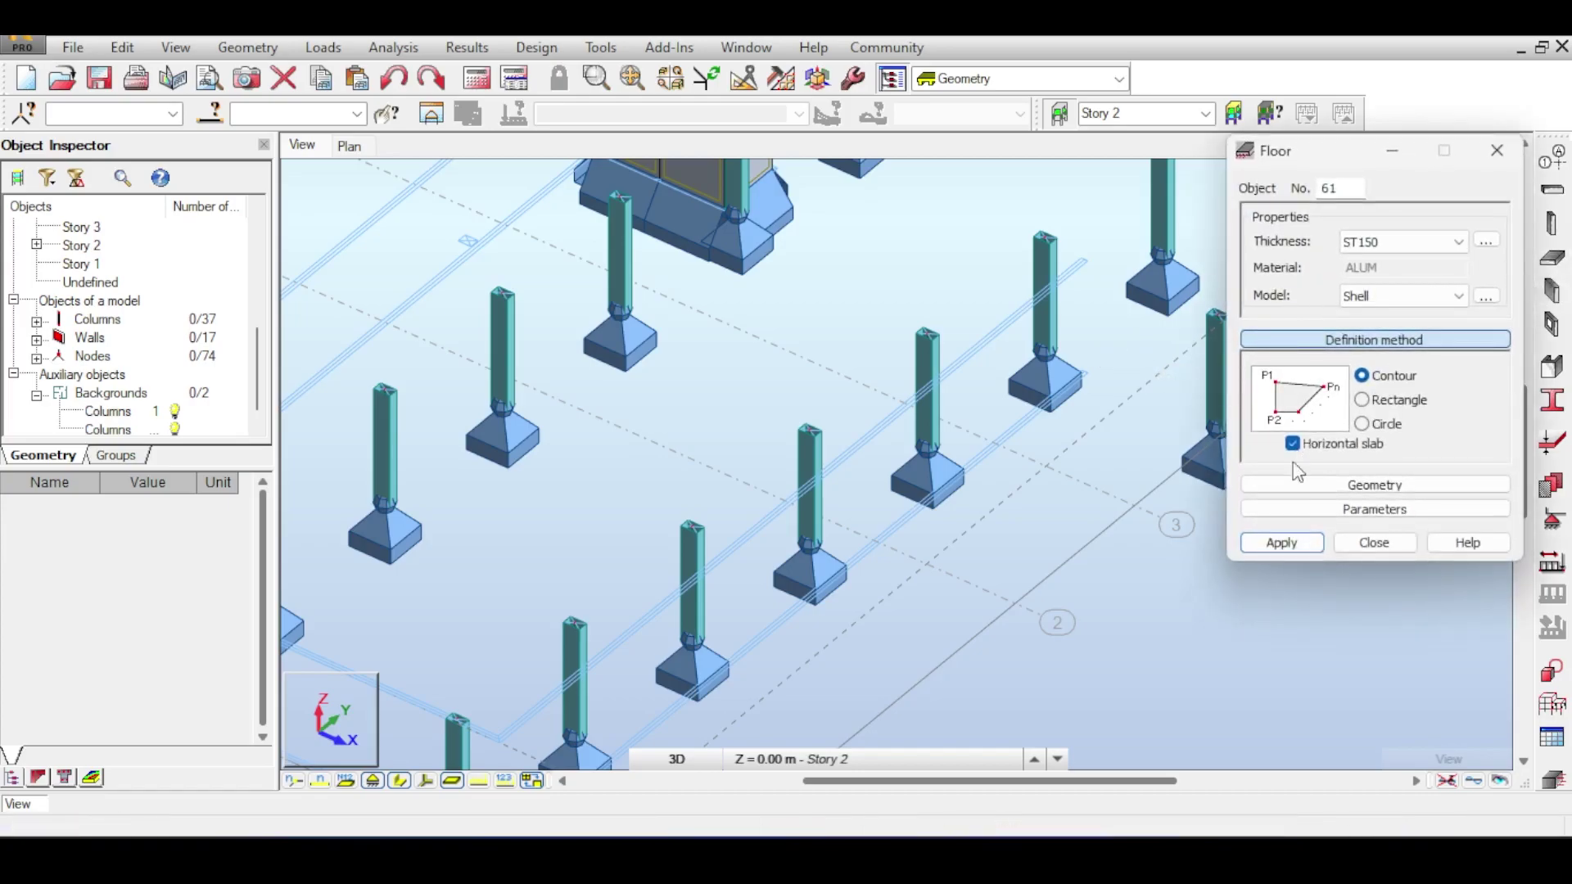
left_click(1373, 407)
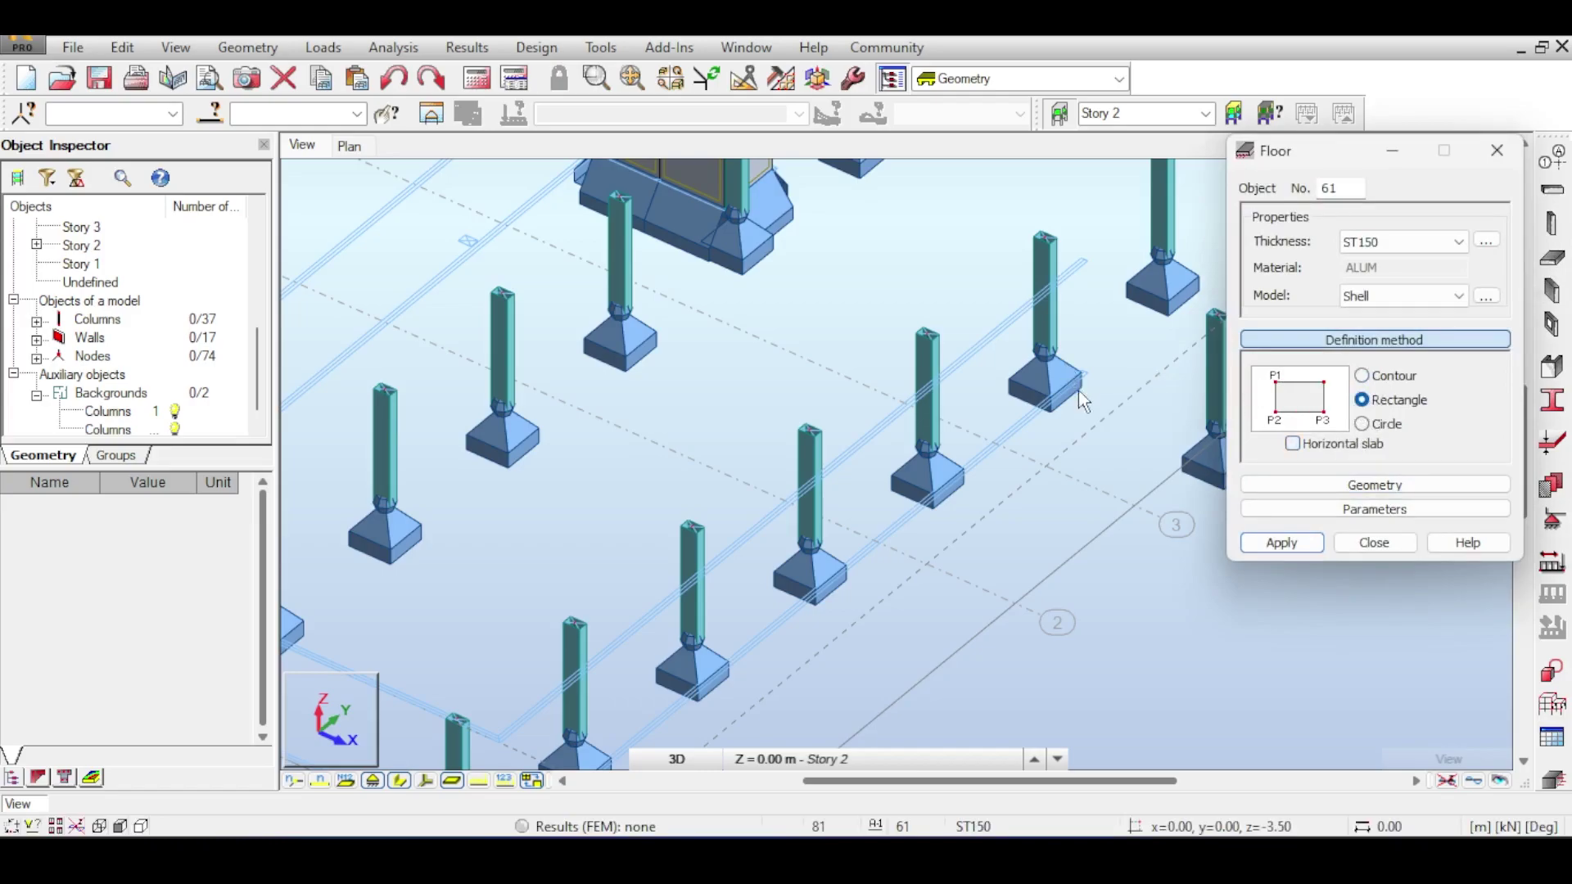
scroll(1085, 372, "up", 6)
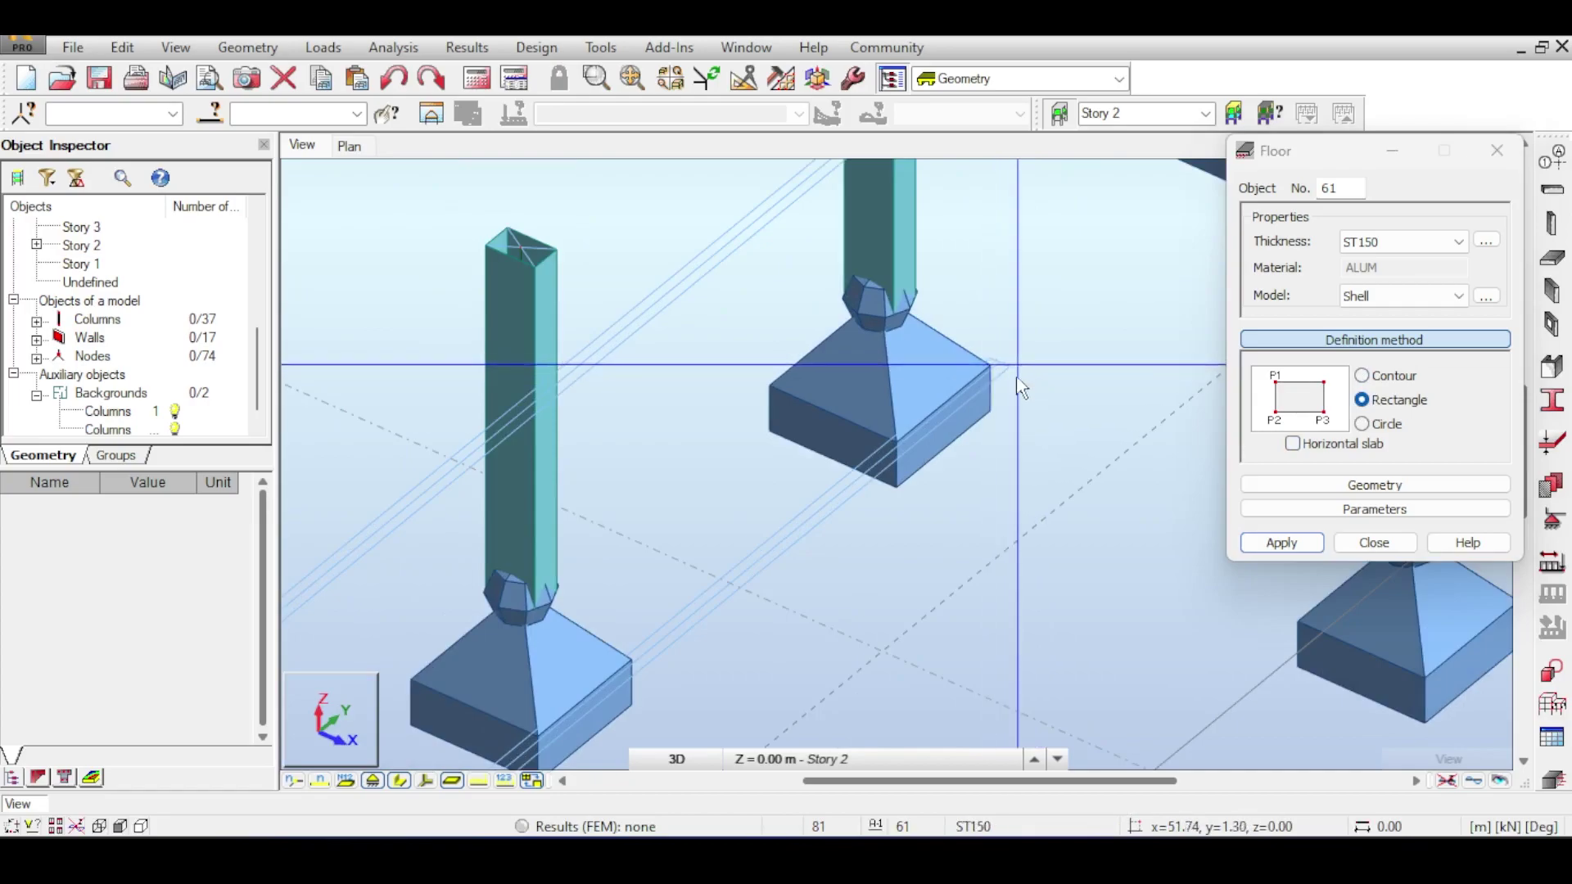
scroll(1012, 378, "down", 8)
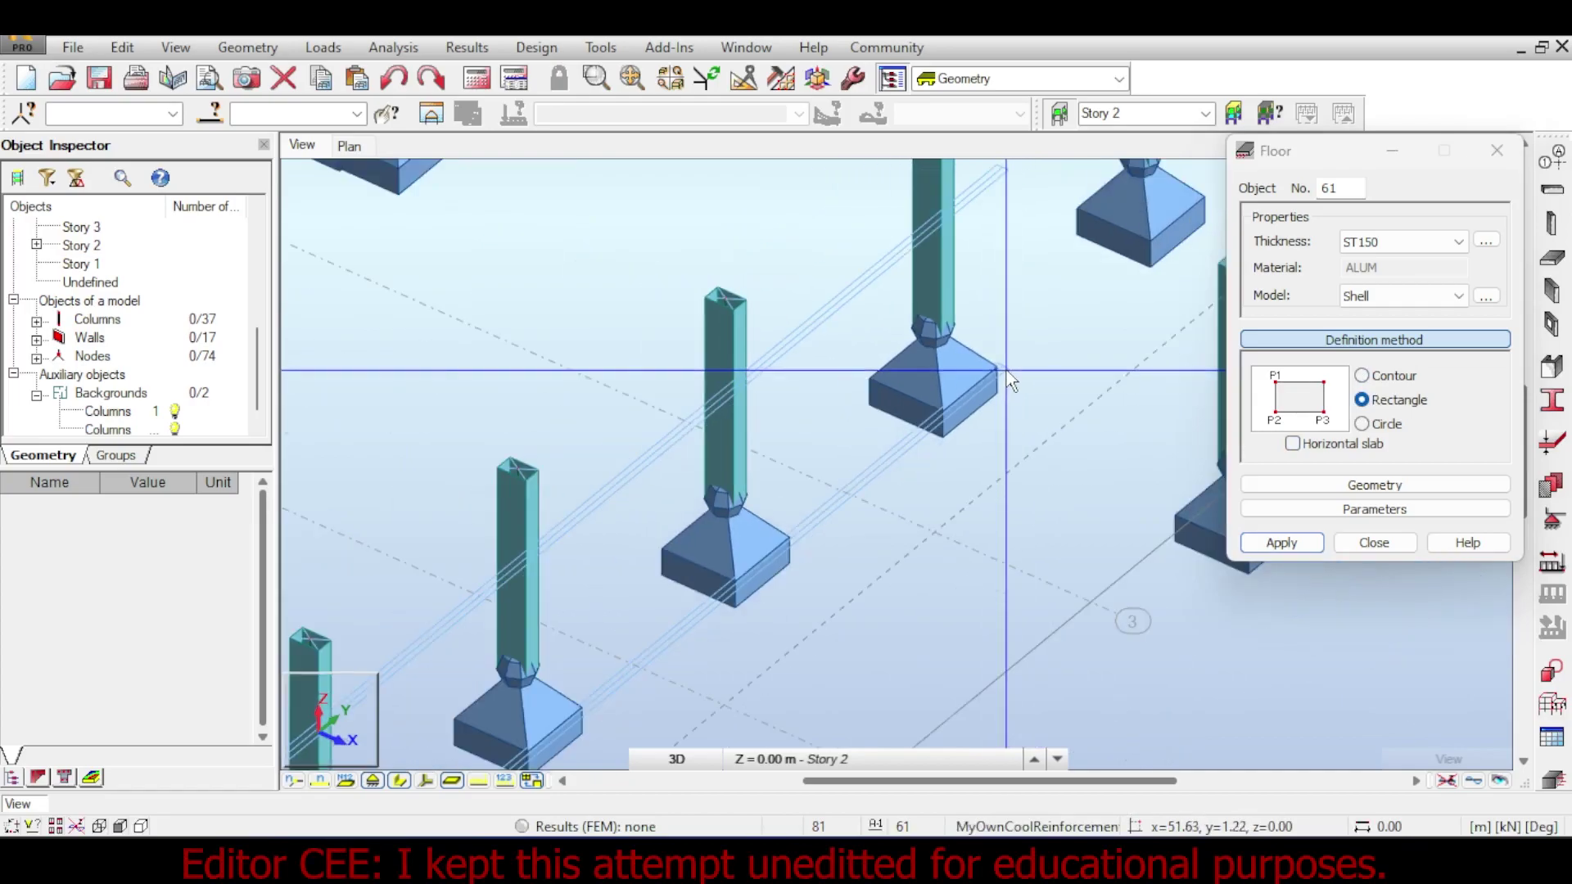
left_click(1367, 543)
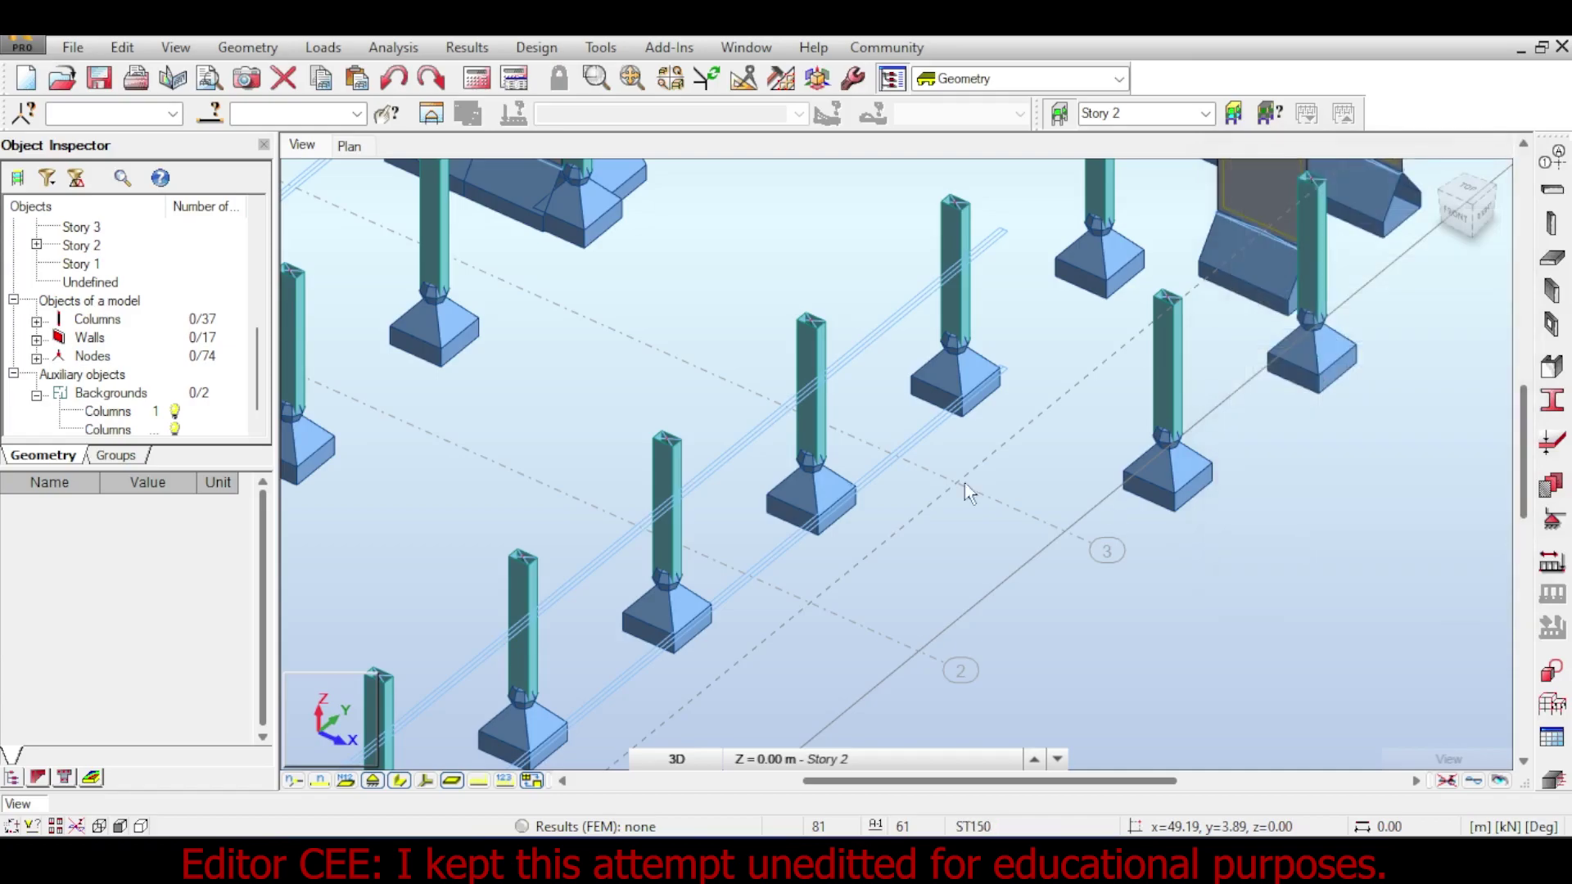
middle_click_drag(614, 378, 697, 278)
scroll(86, 397, "down", 1)
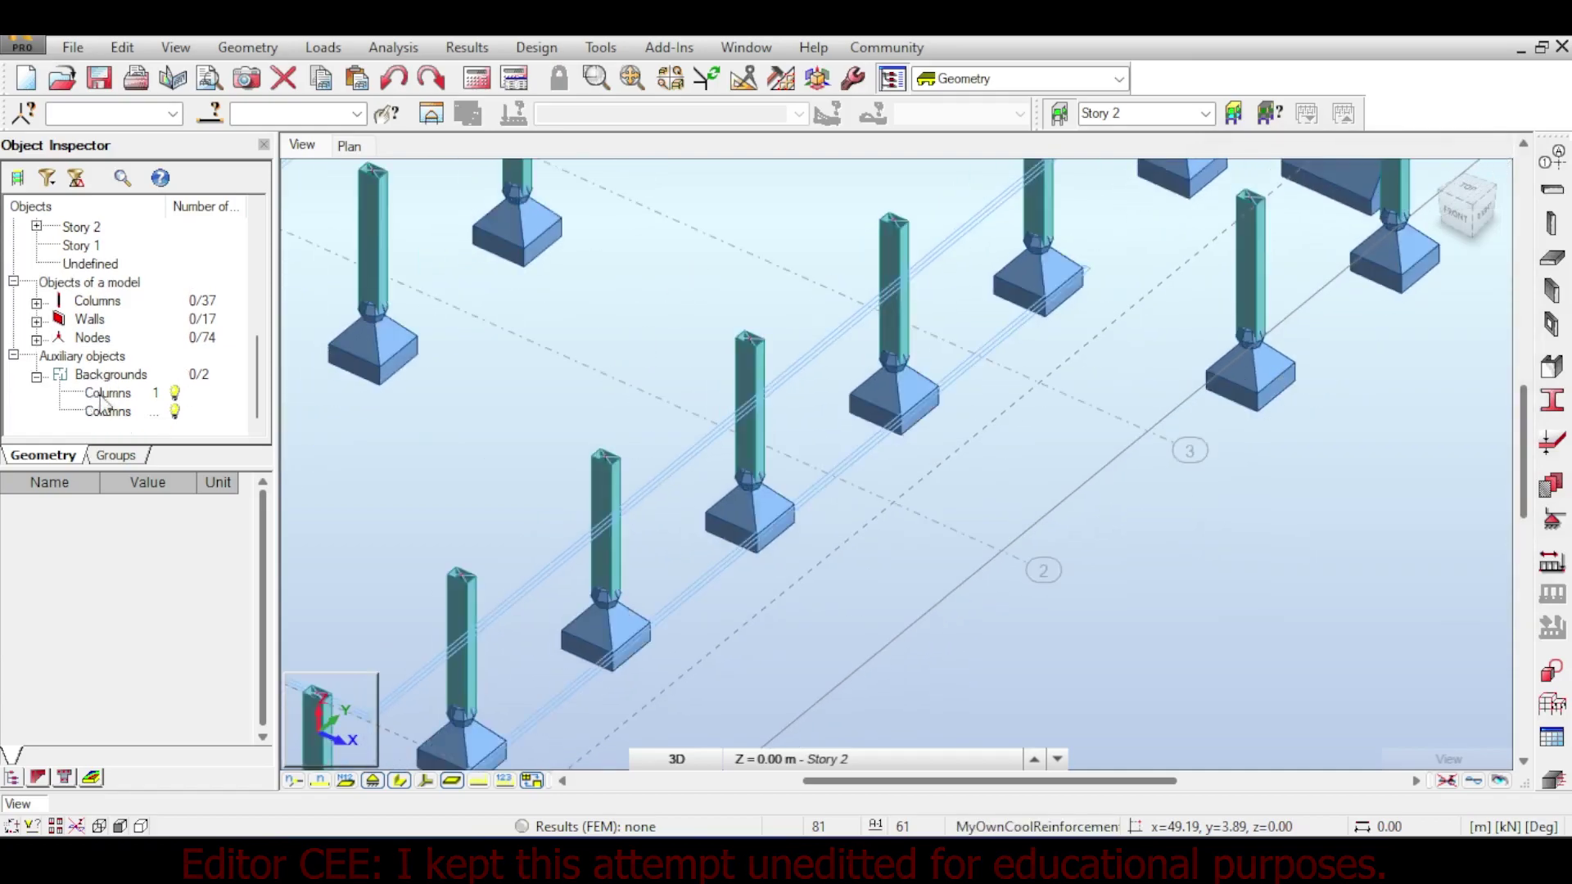
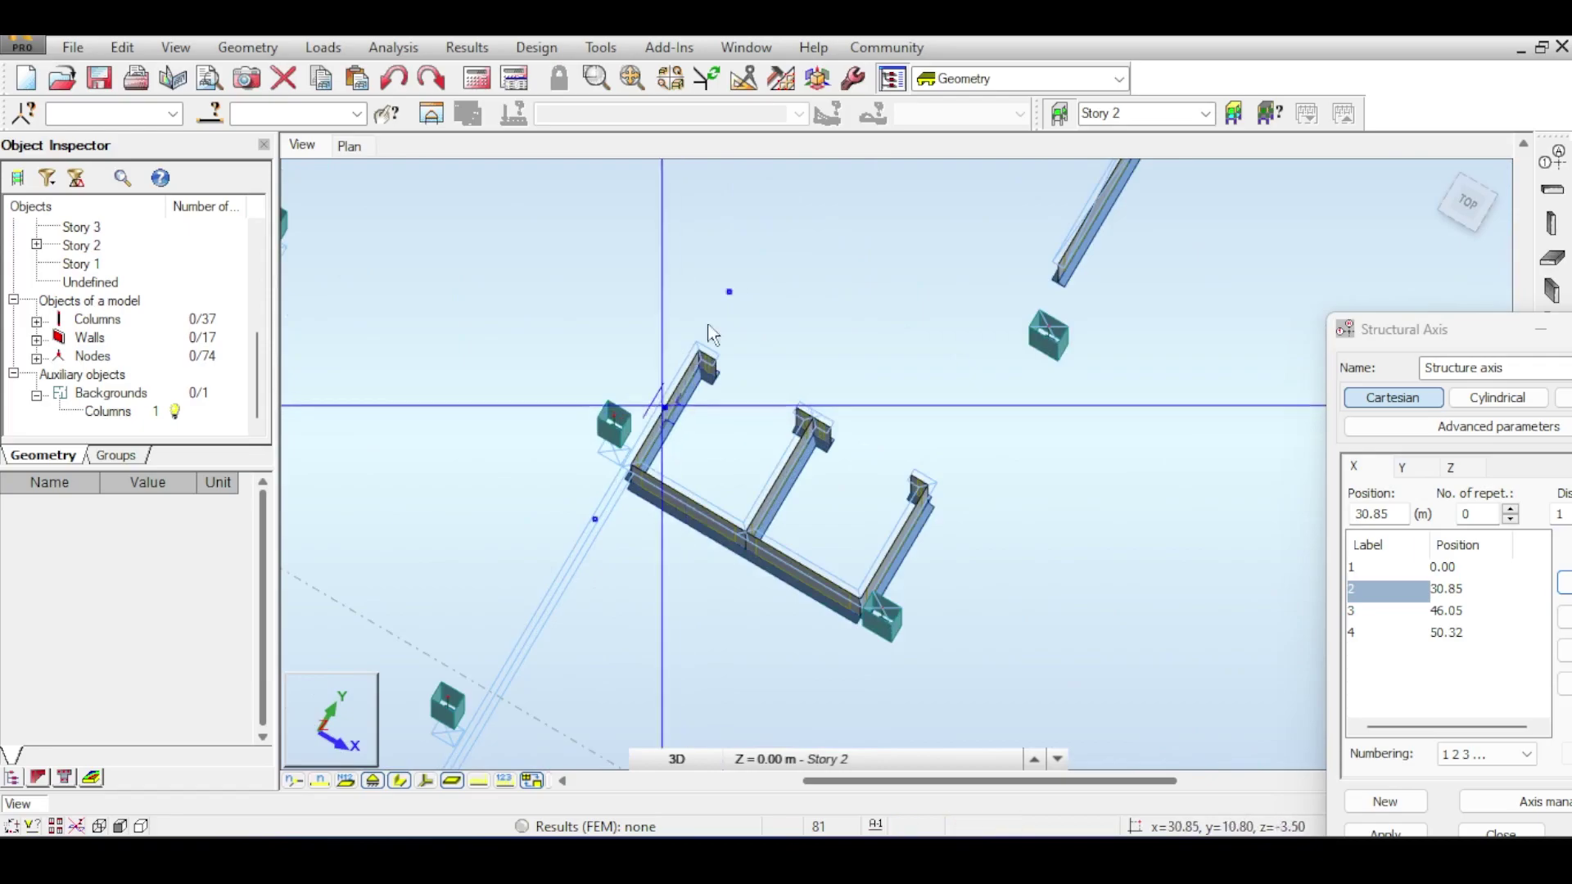
middle_click_drag(674, 360, 525, 538)
scroll(678, 442, "down", 3)
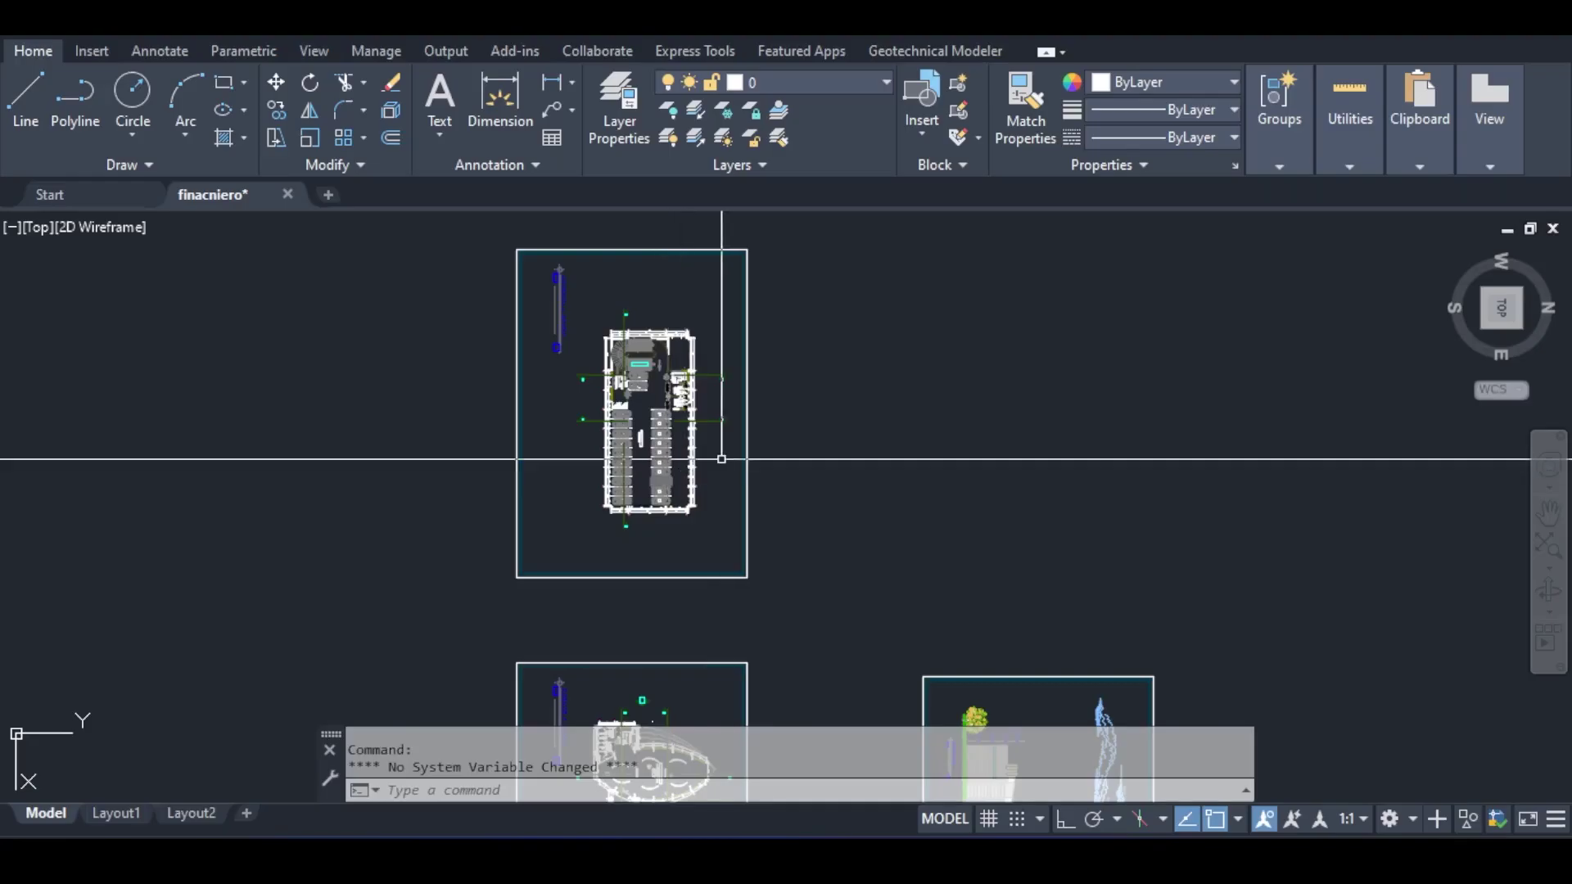
Step: Switch to AutoCAD and copy the parking floor plan with the ramp from the finacniero drawing into Columns.dxf, beside the existing column layout
scroll(655, 426, "up", 3)
scroll(687, 458, "up", 5)
middle_click_drag(687, 344, 717, 484)
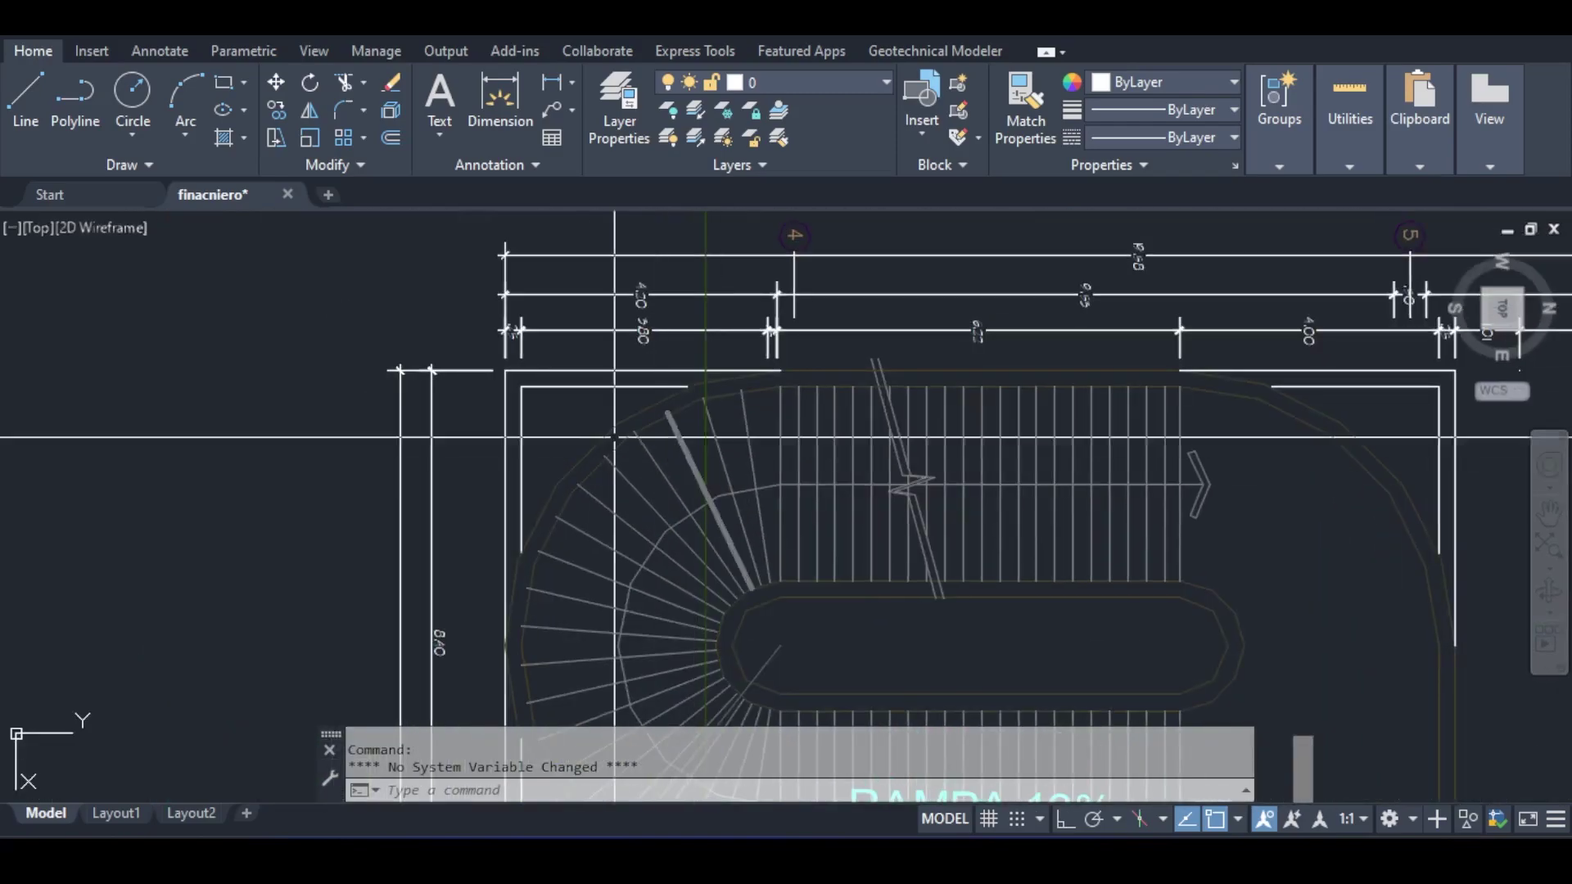
scroll(538, 382, "down", 10)
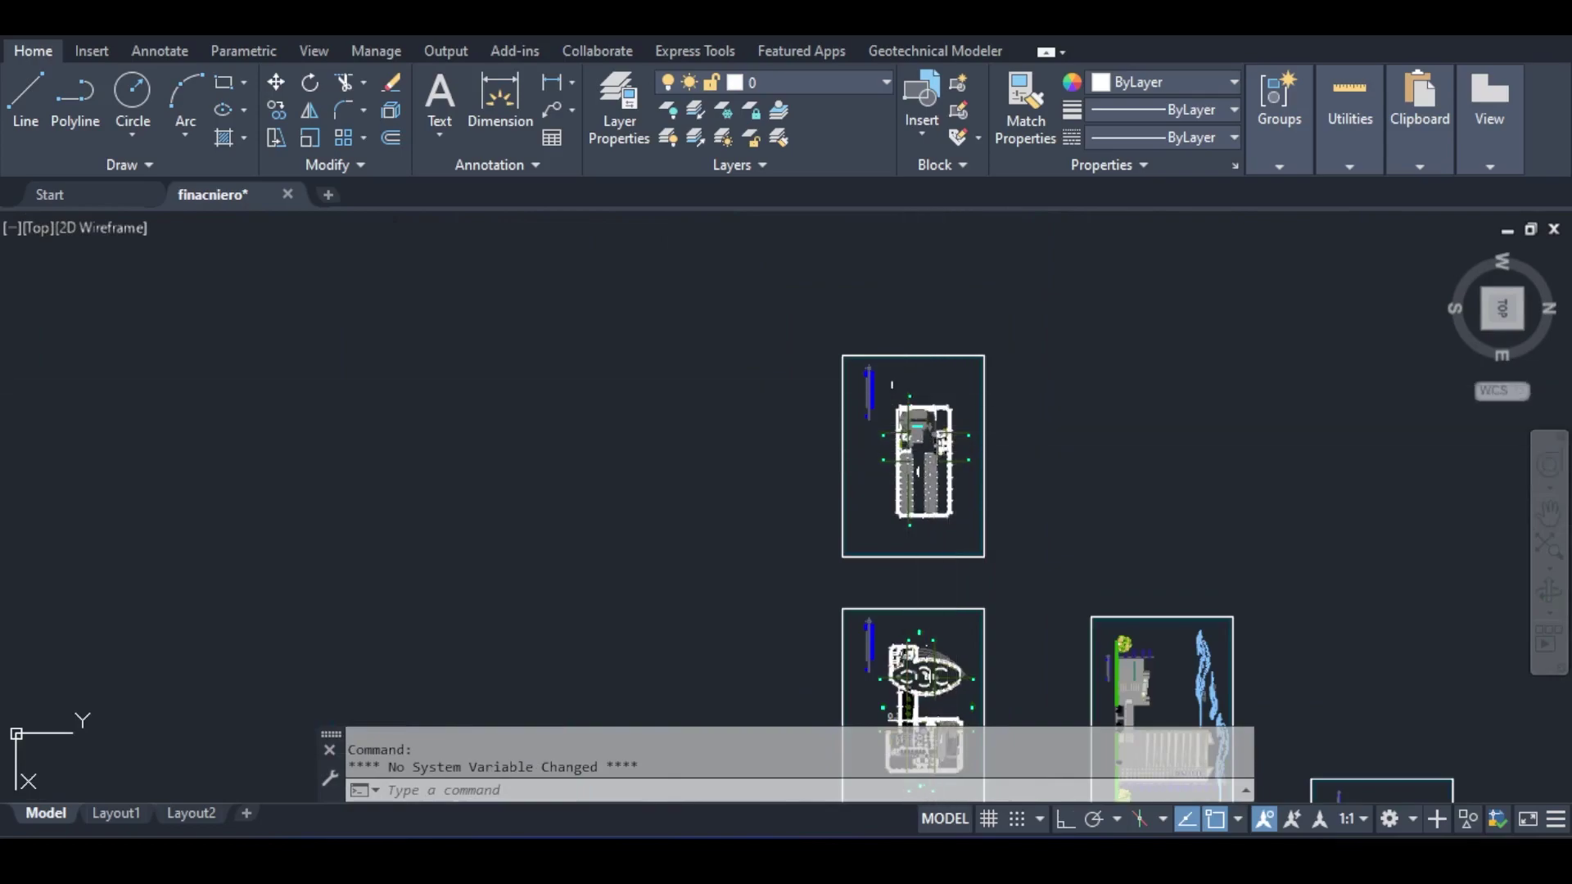
left_click(880, 379)
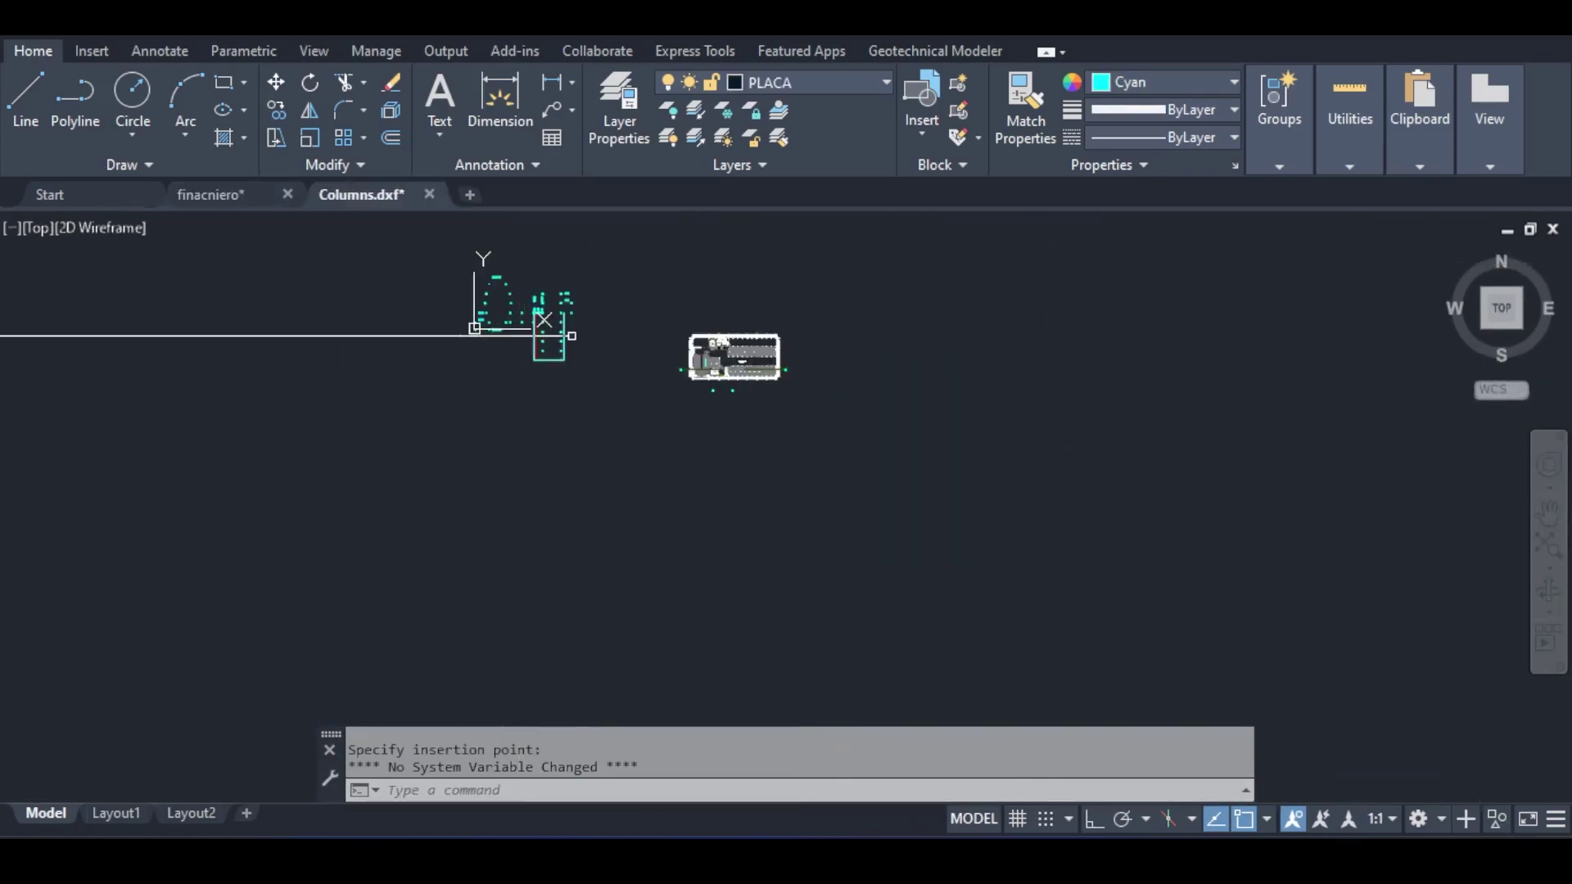
Step: Rotate the whole pasted parking plan by 270° with Ortho on, using a base point near its end
left_click(604, 290)
left_click(802, 415)
type("rotate")
key("Return")
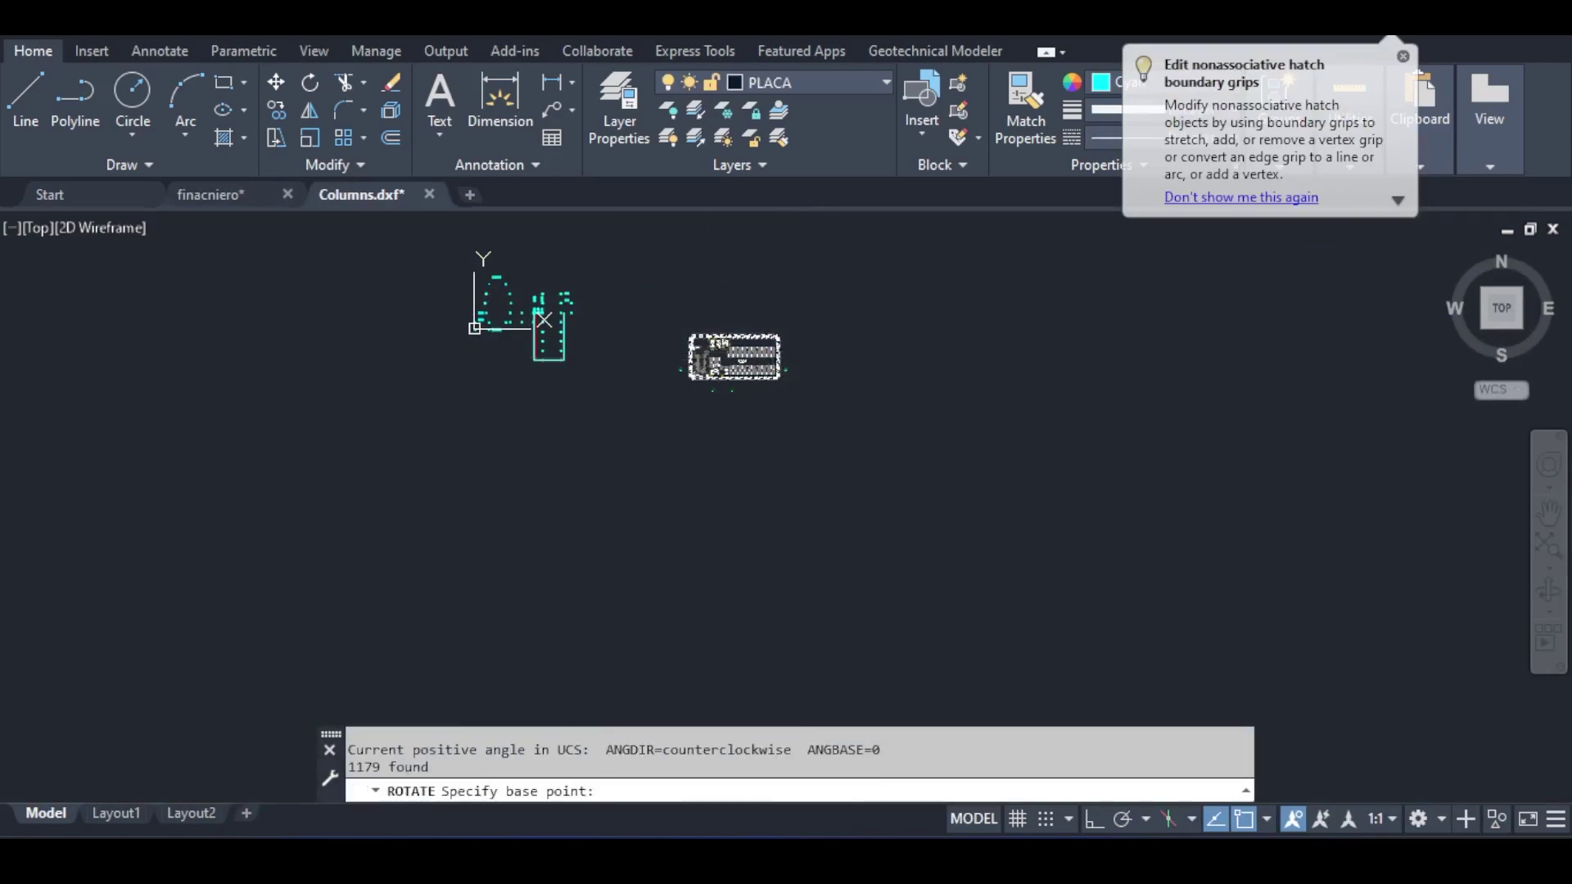
left_click(773, 352)
key("F8")
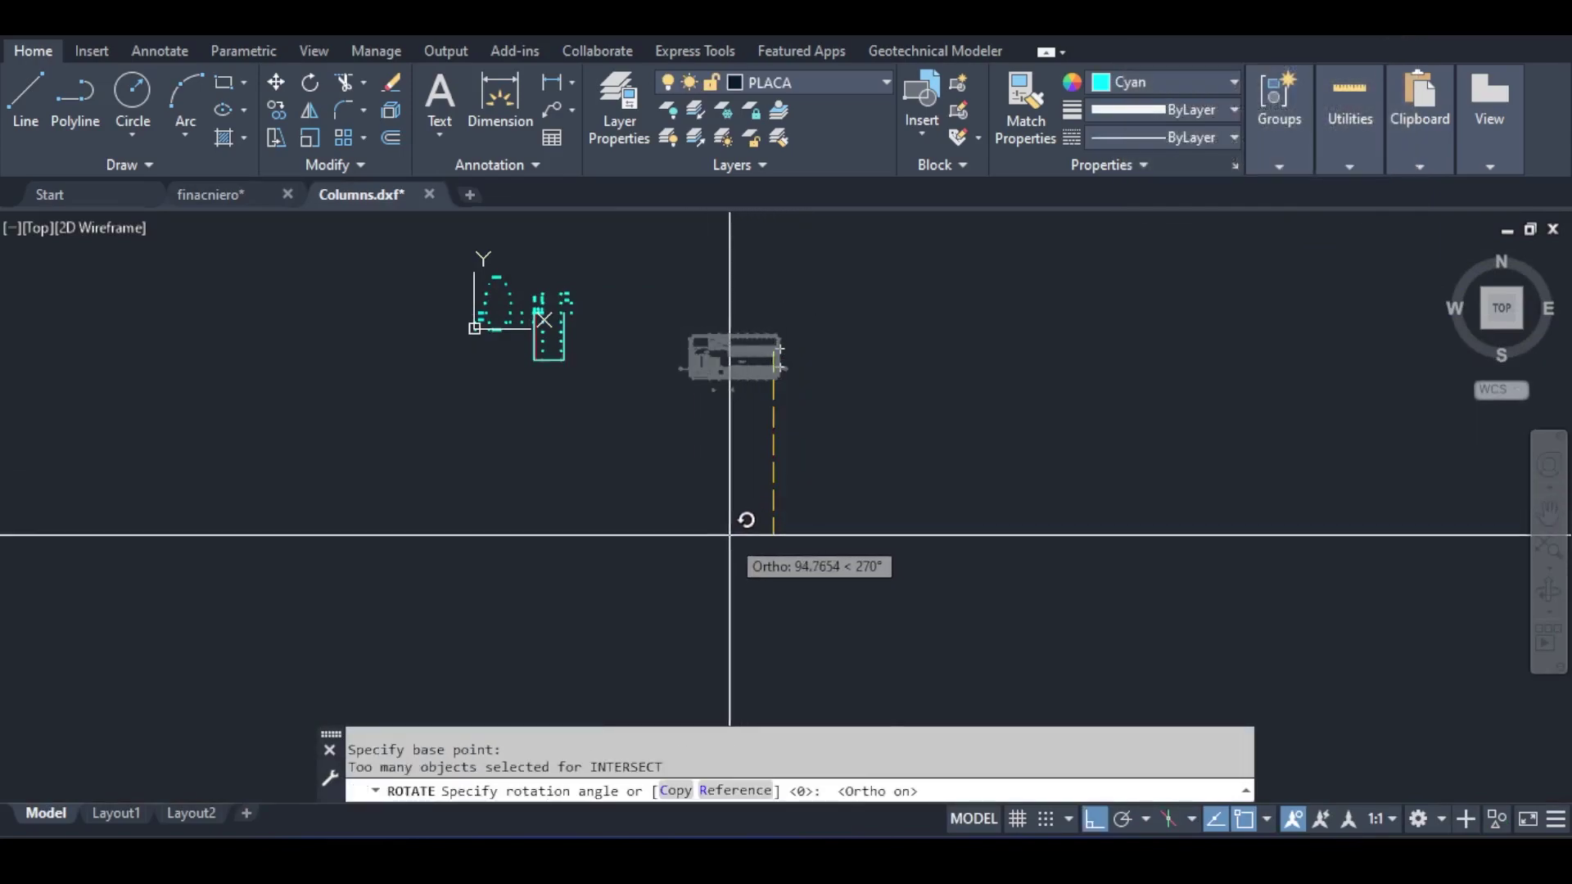
left_click(714, 533)
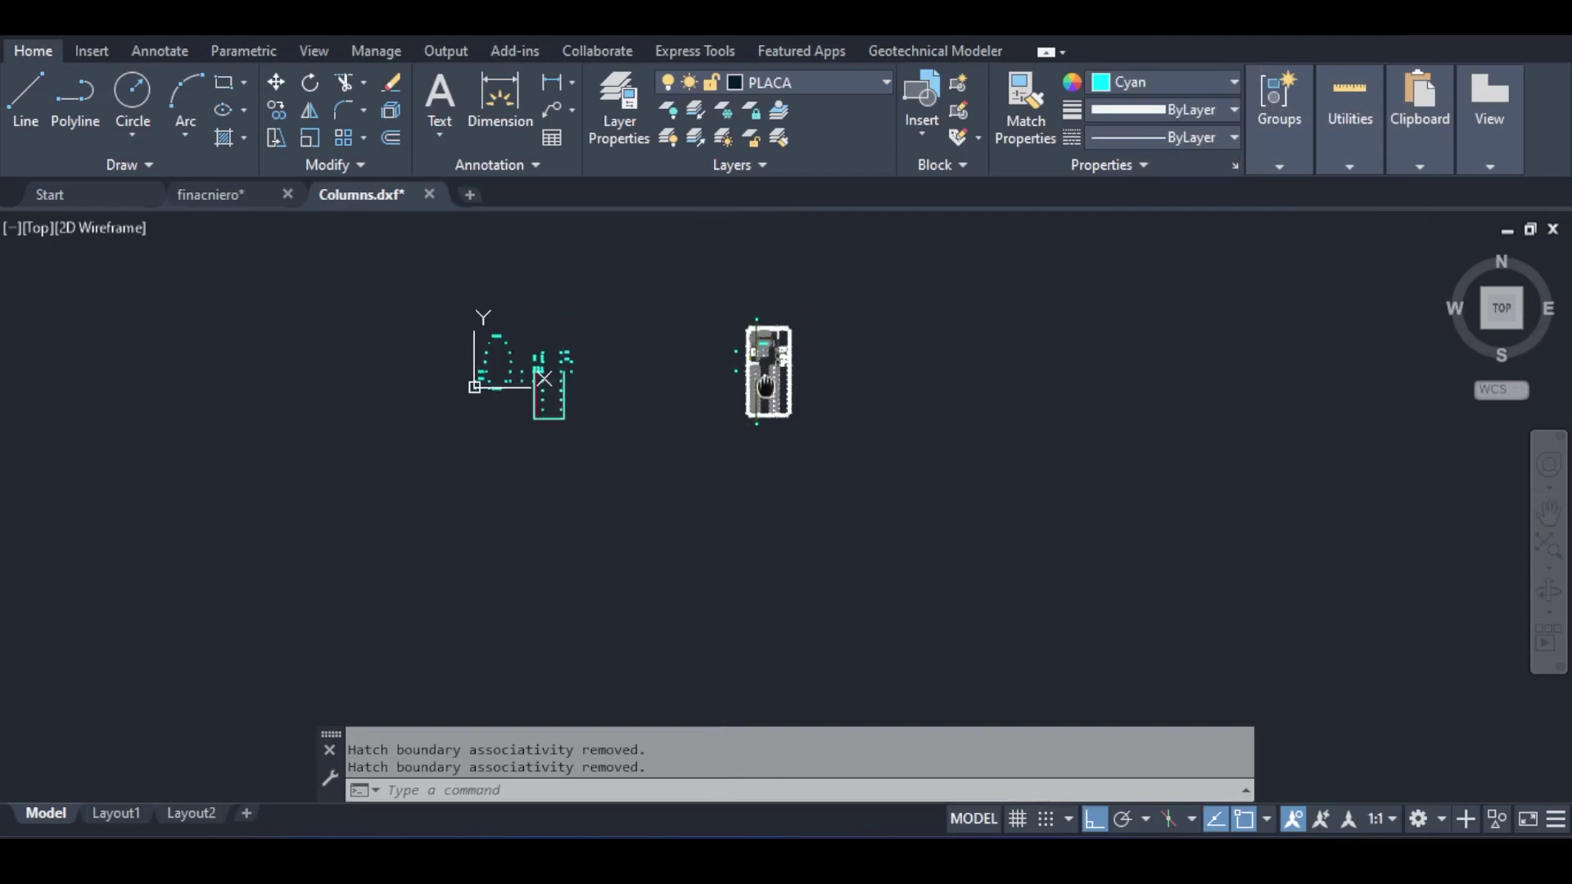
key("Escape")
key("Escape")
scroll(803, 502, "up", 6)
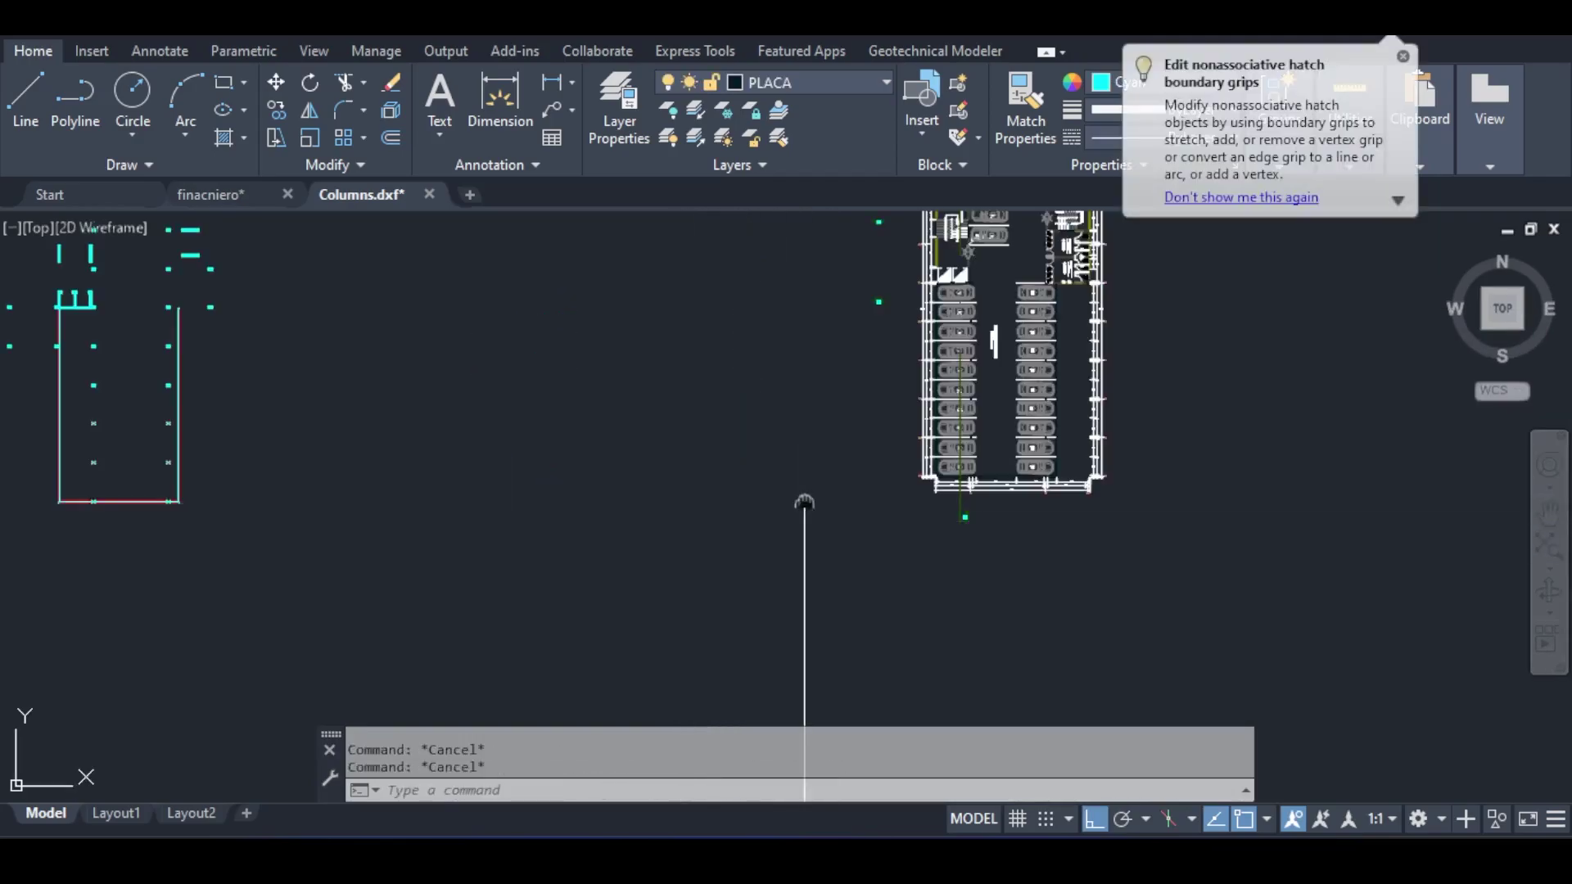
scroll(843, 474, "up", 8)
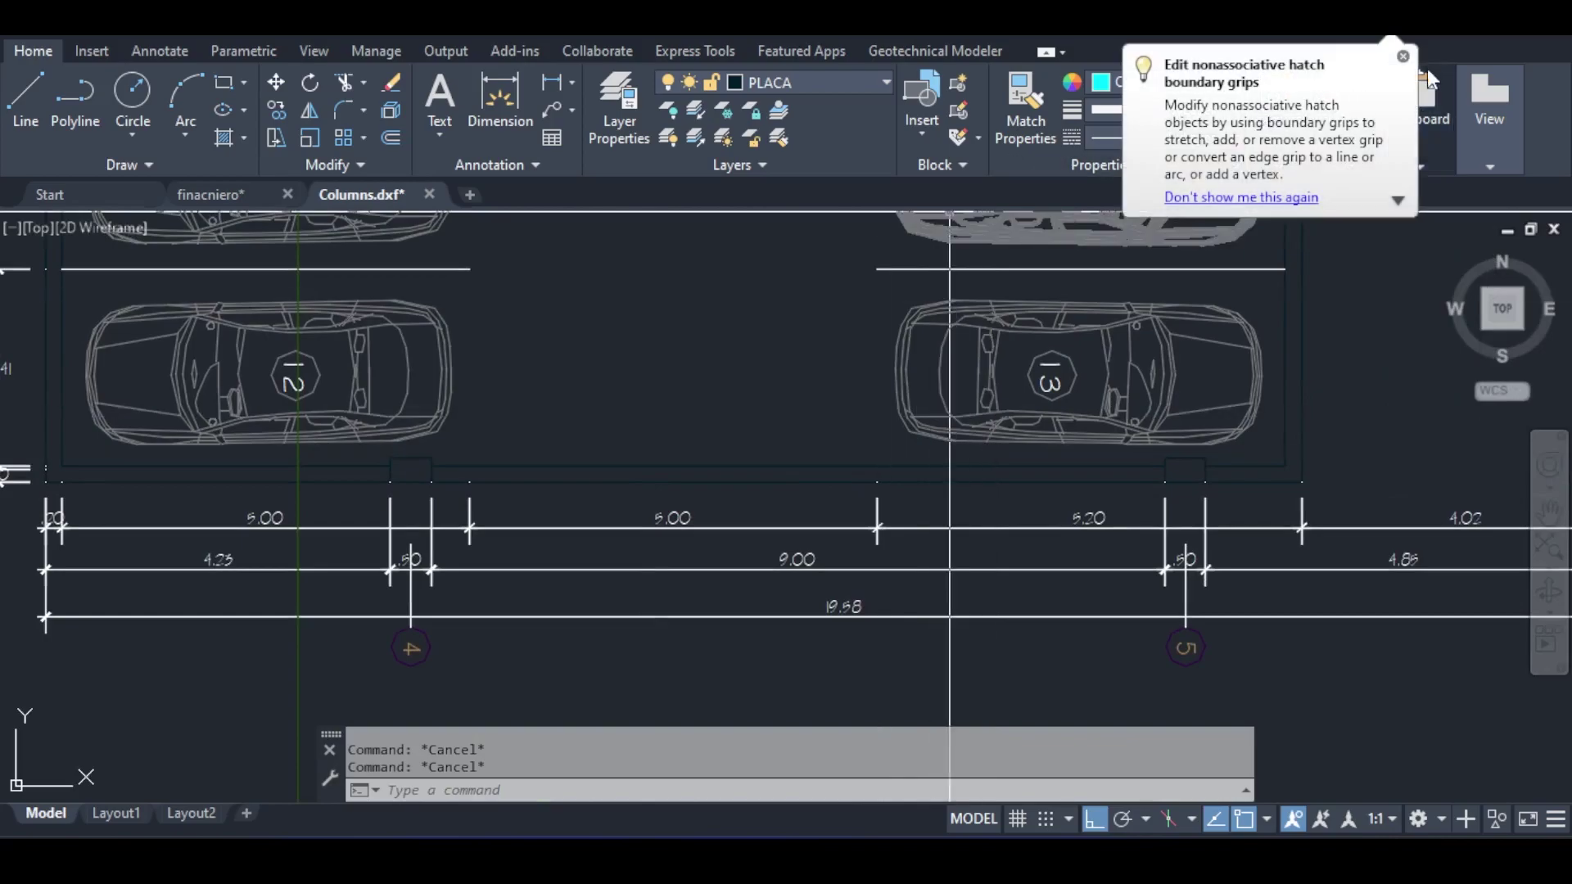
left_click(1403, 57)
scroll(1131, 457, "down", 2)
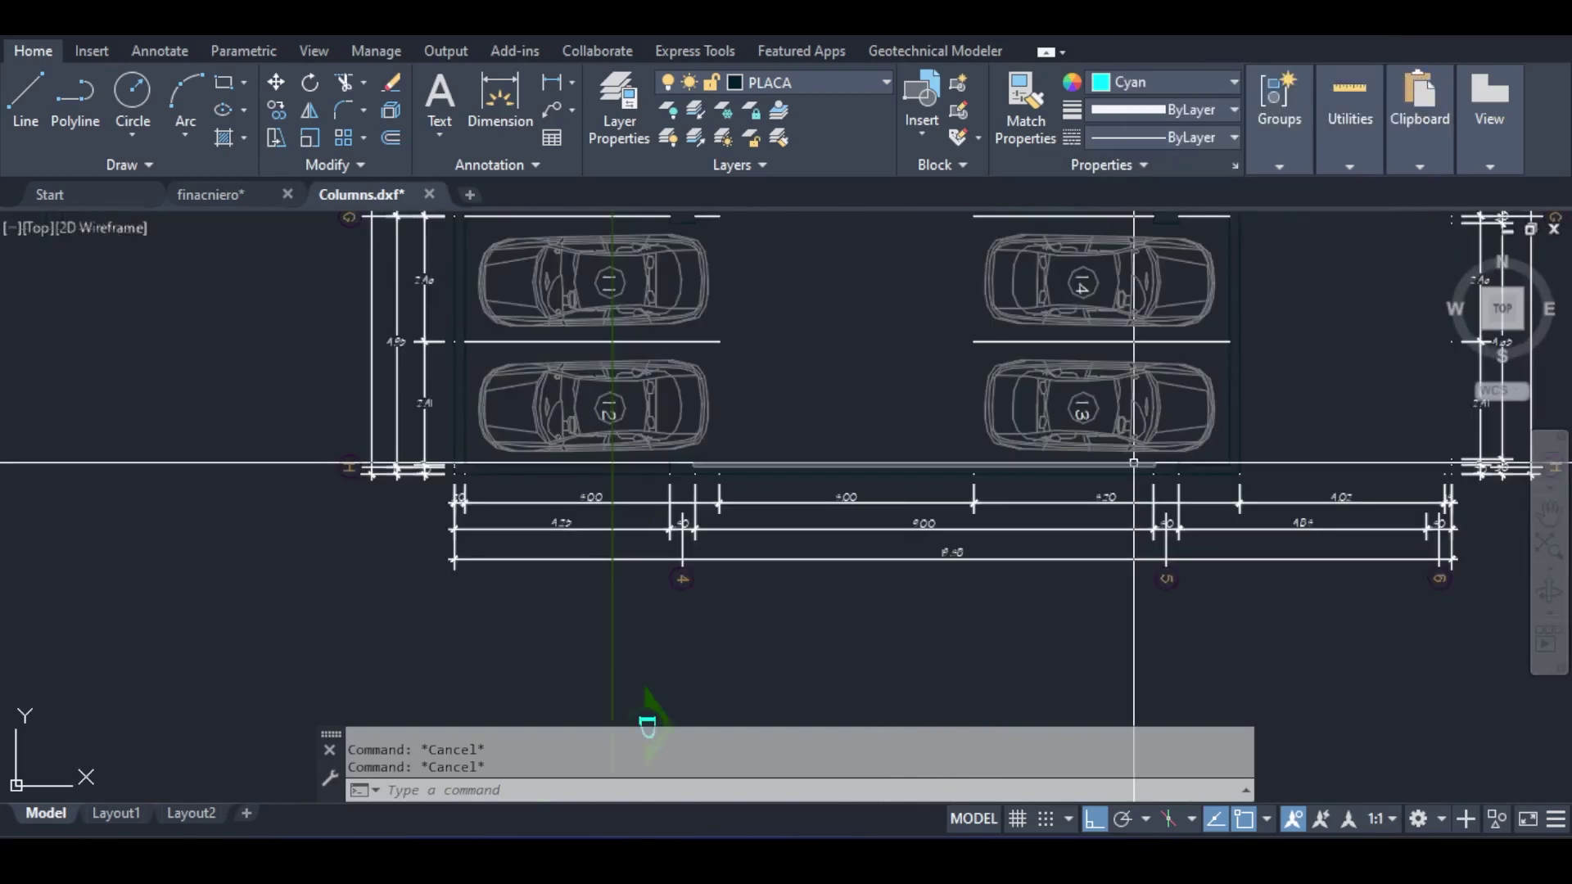
type("l")
key("Return")
middle_click_drag(1274, 303, 906, 798)
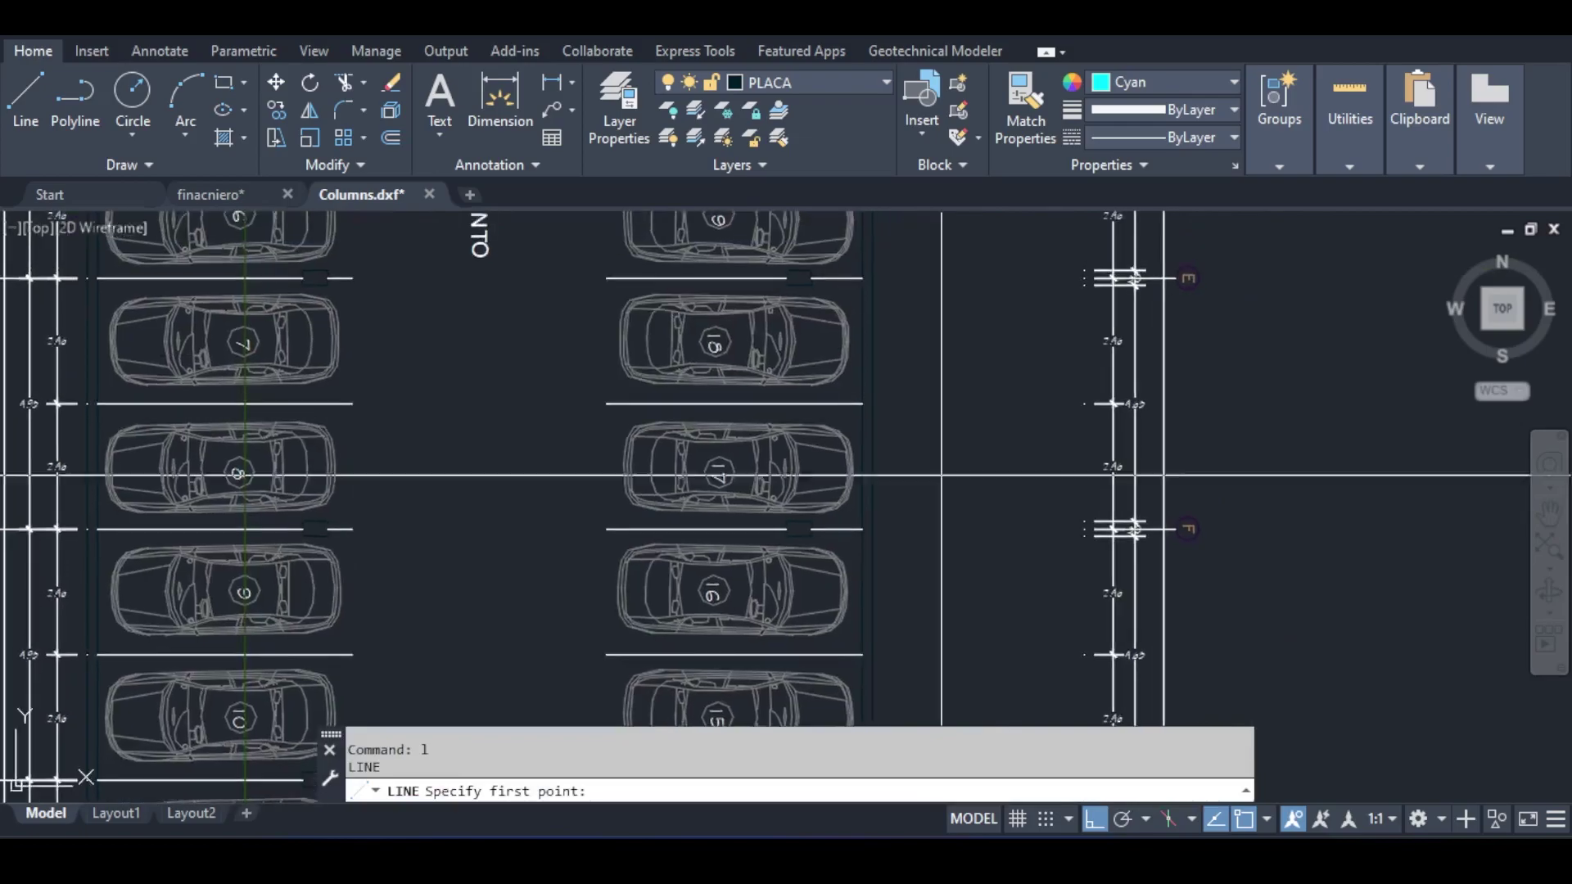
middle_click_drag(930, 270, 930, 542)
key("Escape")
key("Escape")
Step: Measure the thickness of the wall near axis 5, beside parking space 13, with a linear dimension and delete that dimension
left_click(552, 82)
middle_click_drag(930, 682, 929, 113)
scroll(867, 463, "up", 2)
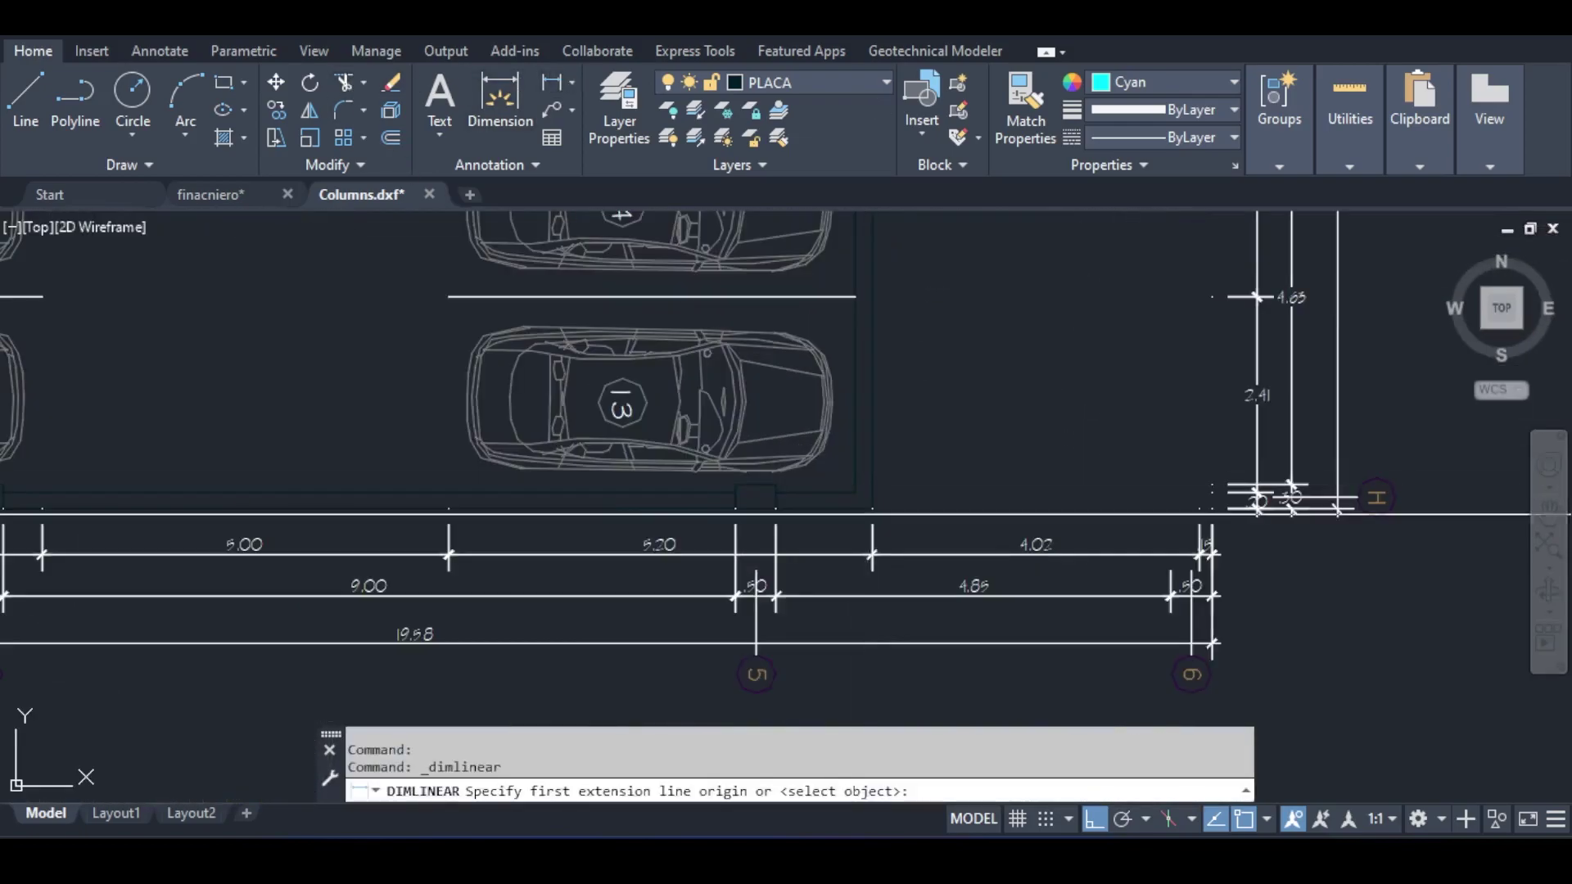
left_click(854, 509)
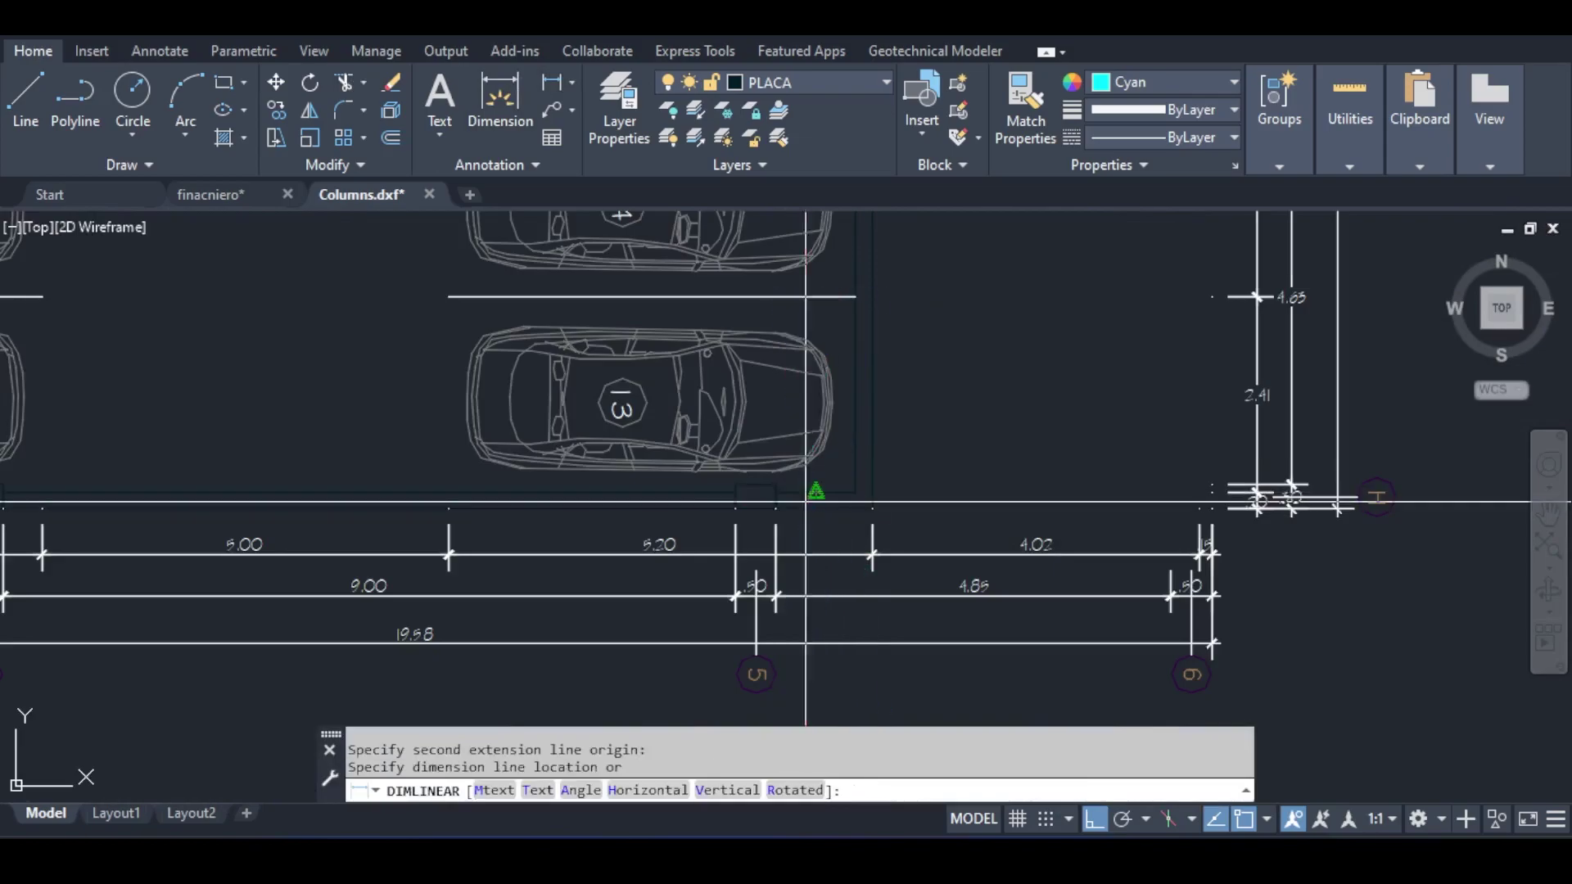
left_click(800, 508)
scroll(807, 501, "down", 3)
left_click(824, 578)
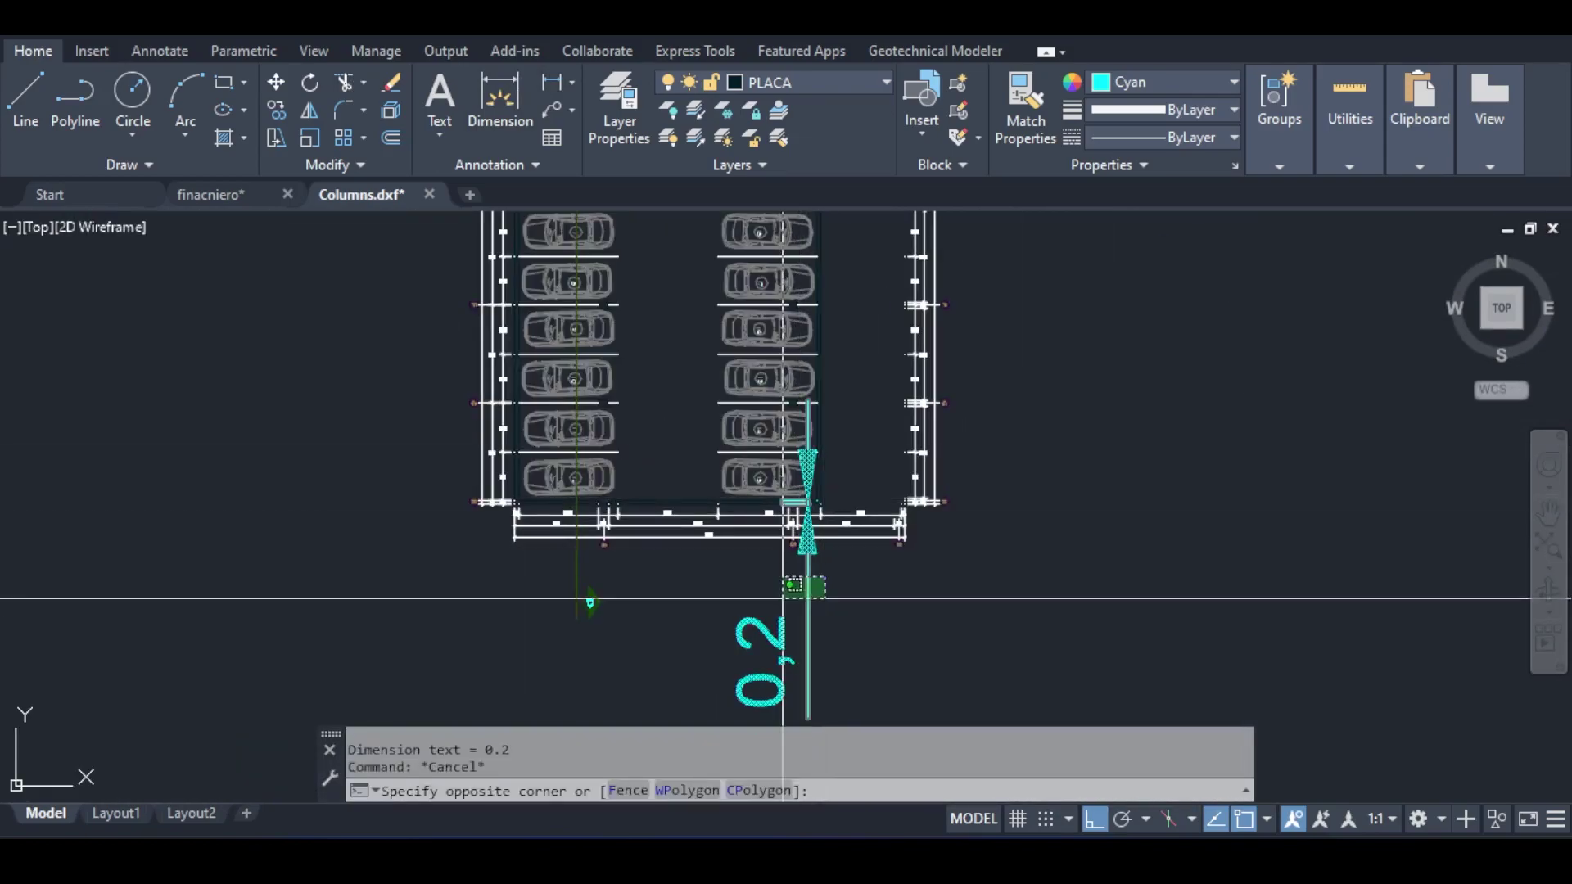
key("Delete")
Step: Draw connected lines from the wall corner by parking space 22 to the outer column corner on axis C, and up to the stair's outer corner on axis A
middle_click_drag(825, 262, 826, 475)
middle_click_drag(828, 299, 828, 489)
scroll(828, 459, "up", 6)
mouse_move(769, 372)
middle_mouse_down()
mouse_move(768, 475)
mouse_move(709, 559)
middle_mouse_up()
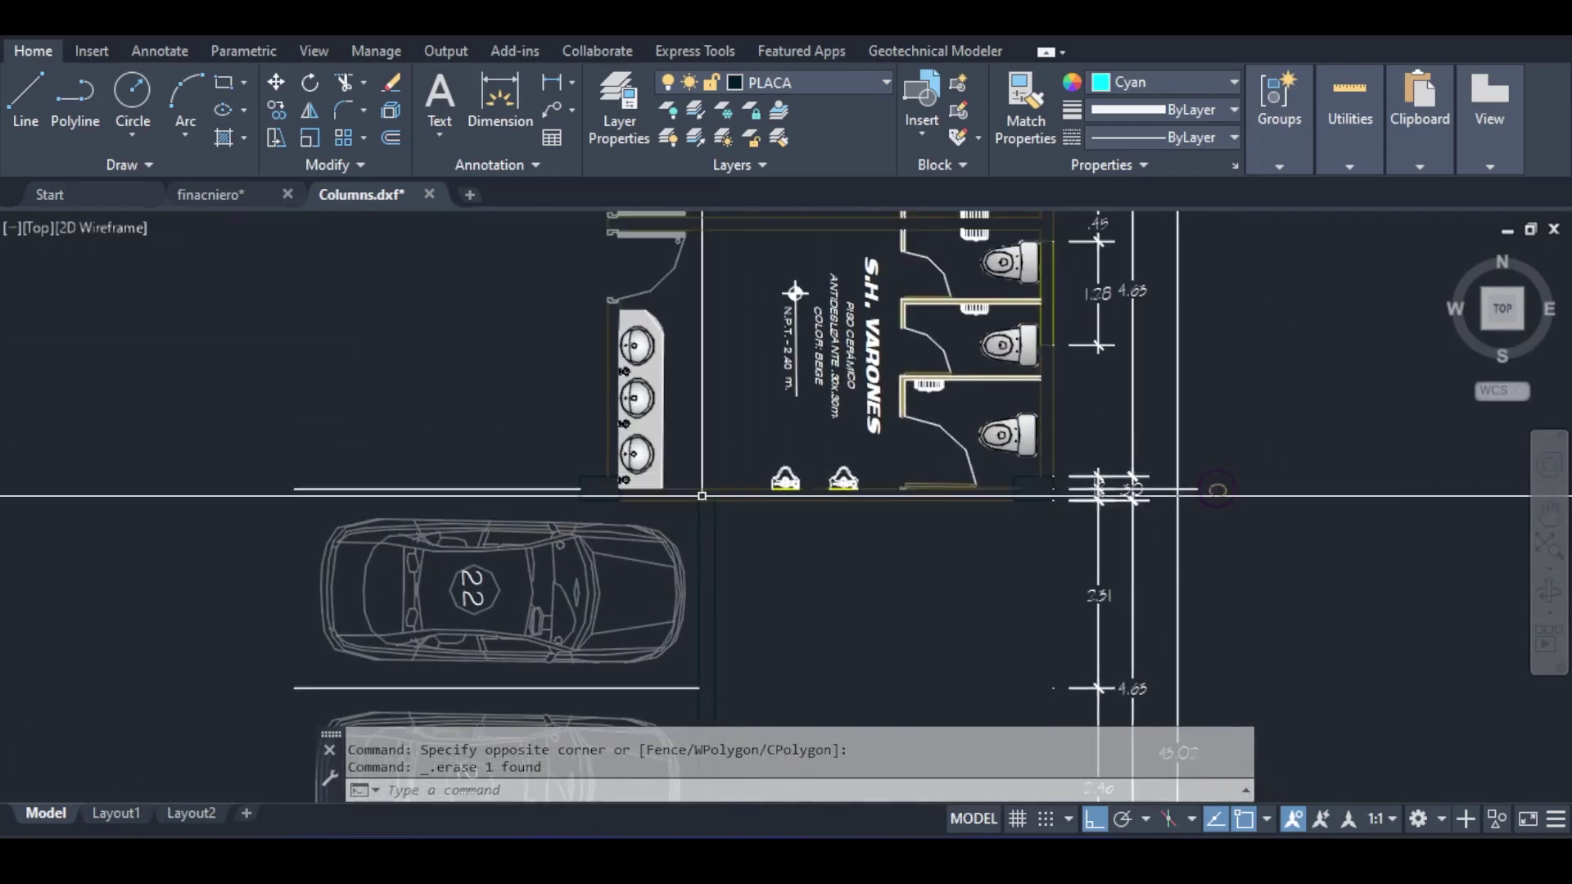
scroll(701, 496, "up", 6)
type("l")
key("Return")
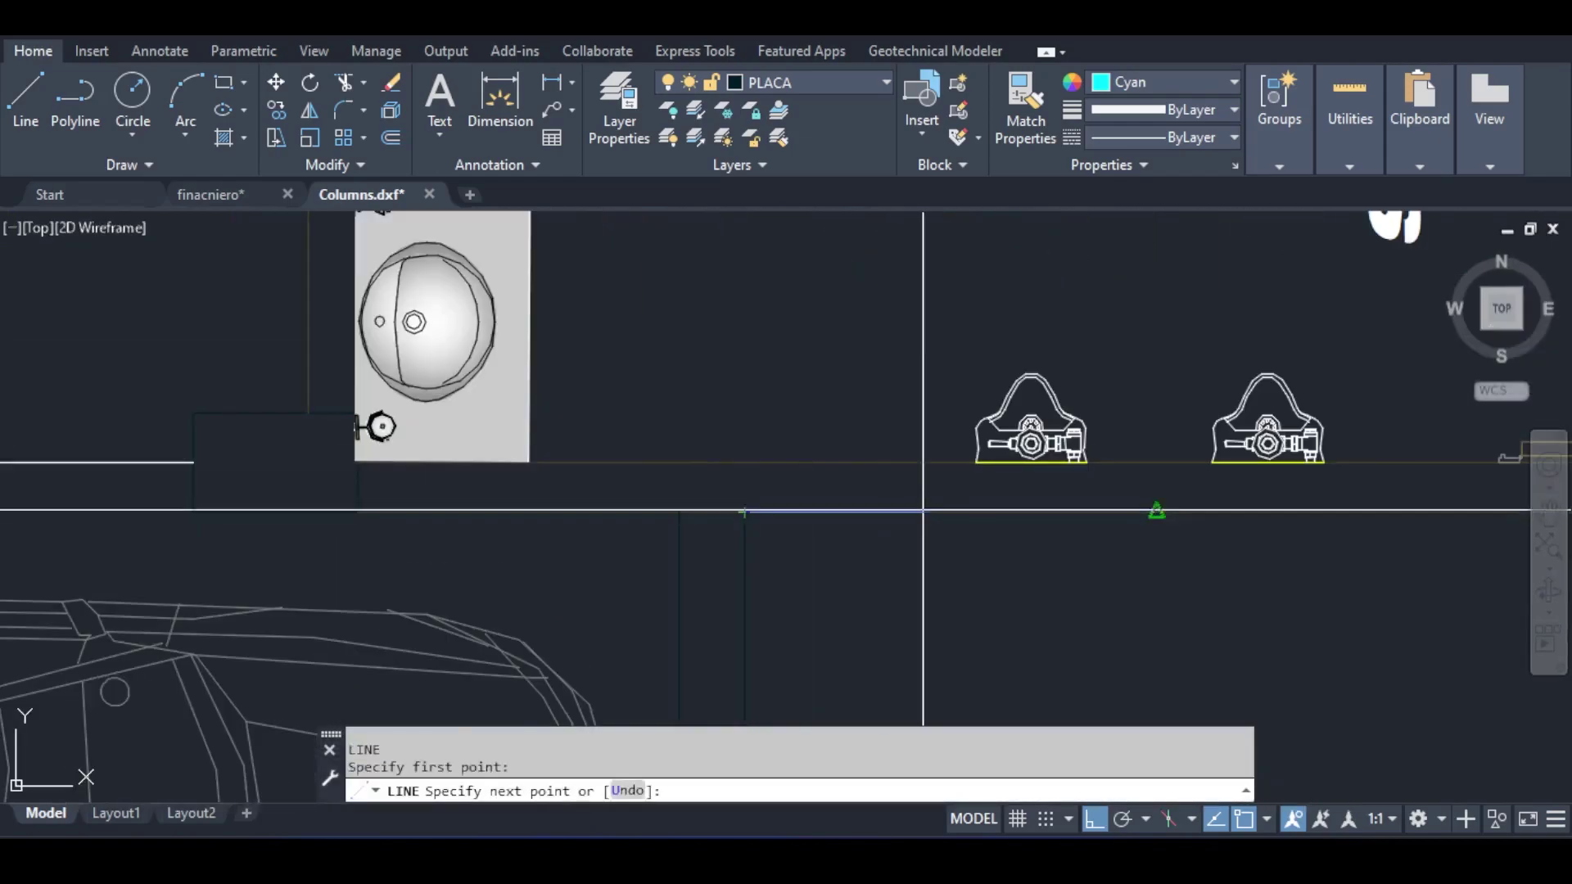
scroll(923, 510, "down", 3)
scroll(987, 499, "up", 3)
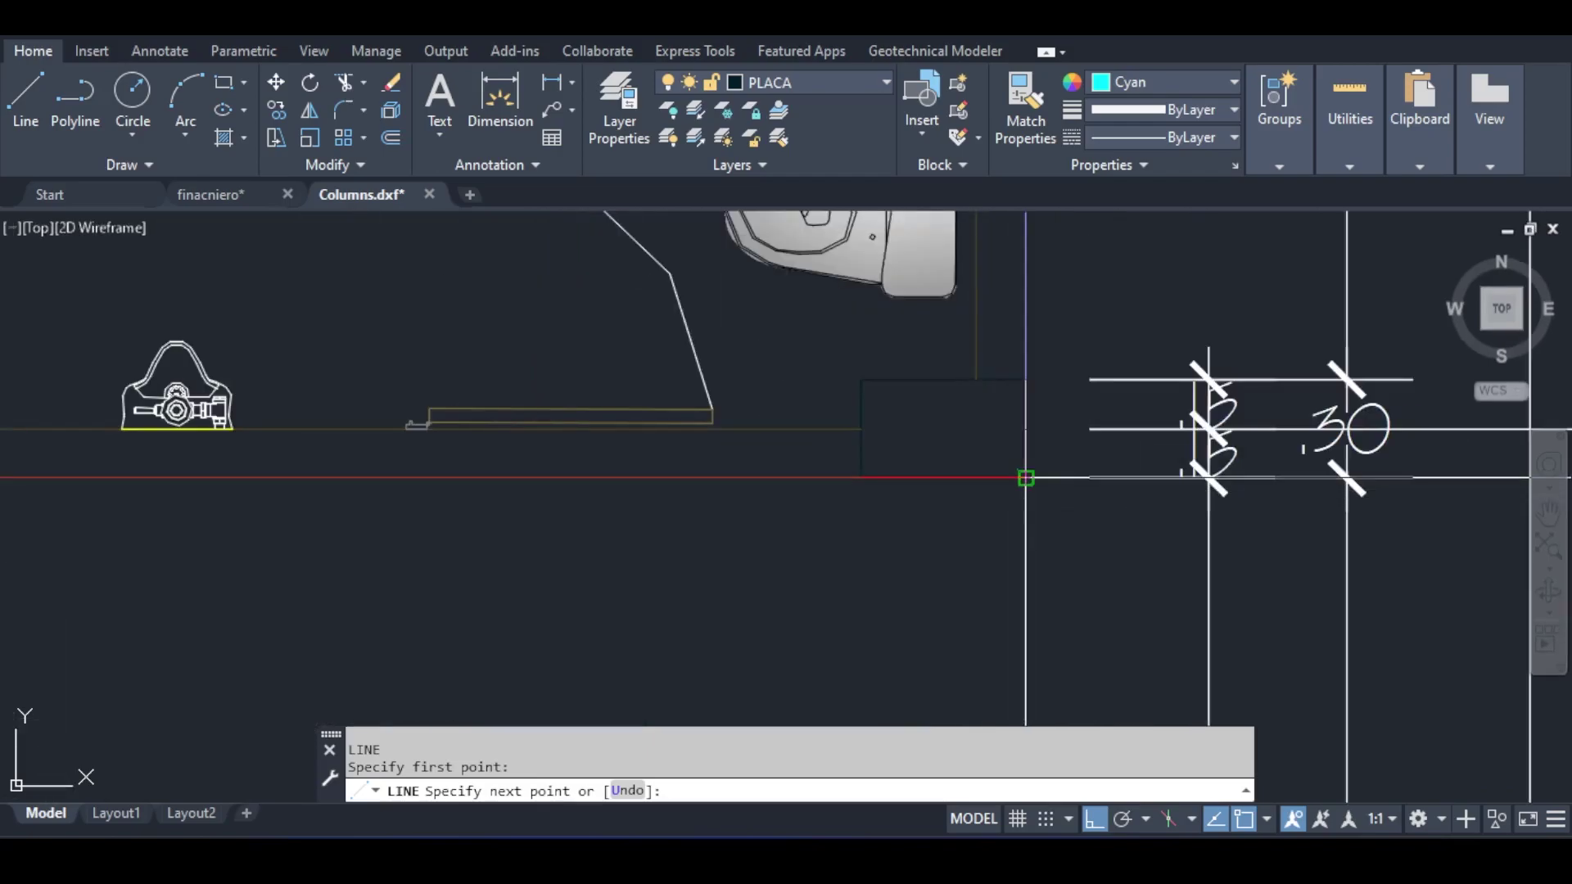
left_click(1025, 477)
scroll(1001, 409, "down", 3)
middle_click_drag(1000, 245, 1049, 655)
middle_click_drag(1054, 253, 963, 620)
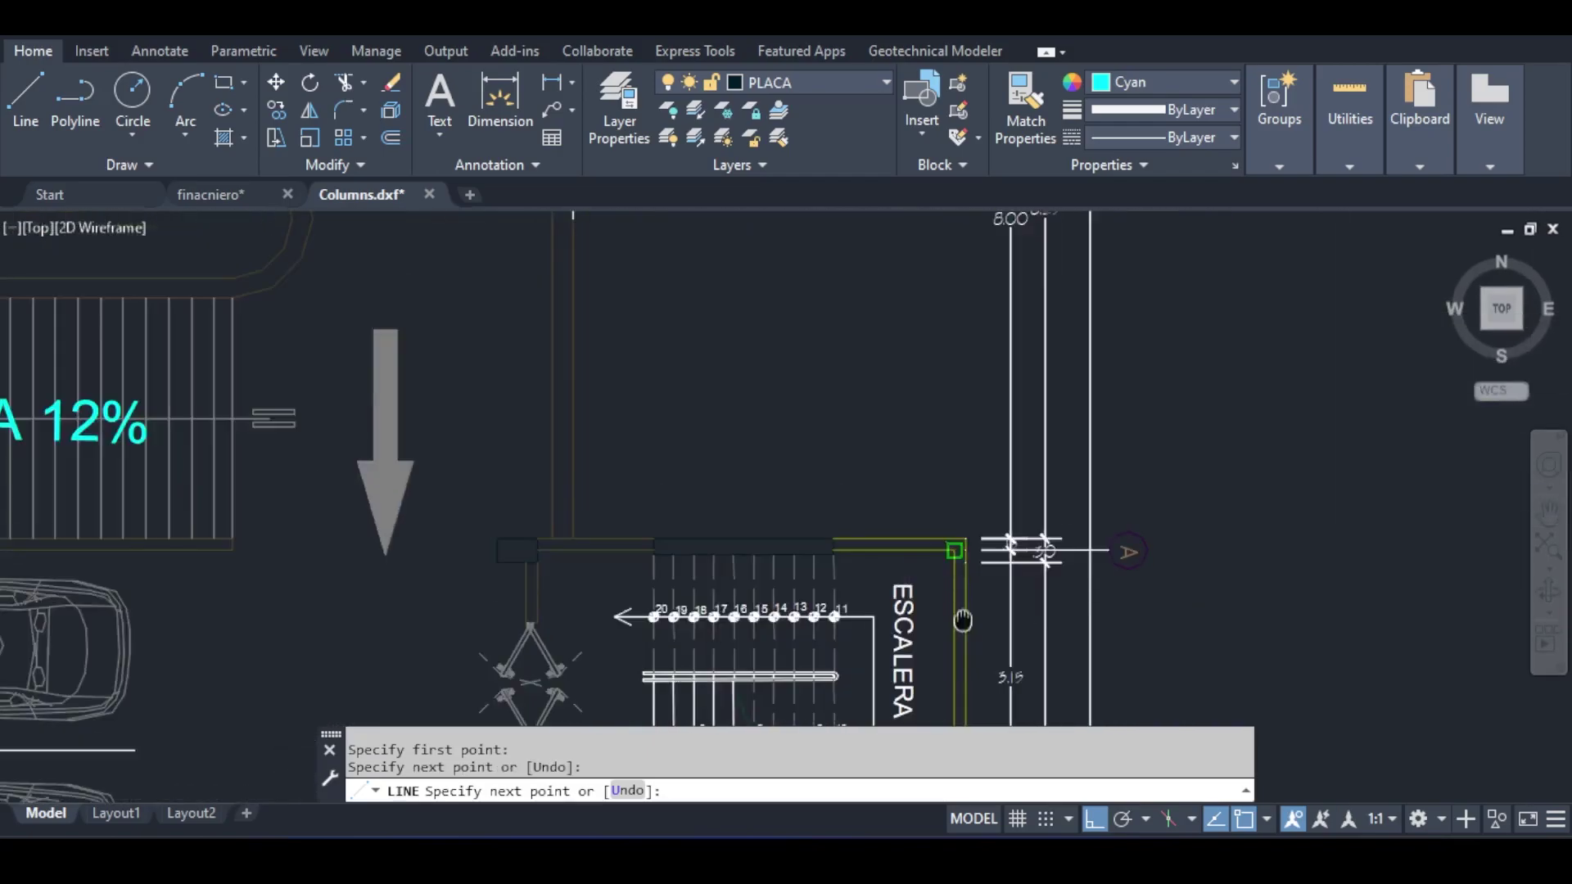
left_click(966, 539)
Step: Continue the outline past the stair, around the ramp's outer walls and along the remaining parking perimeter back to the corner by parking space 22
scroll(966, 538, "down", 5)
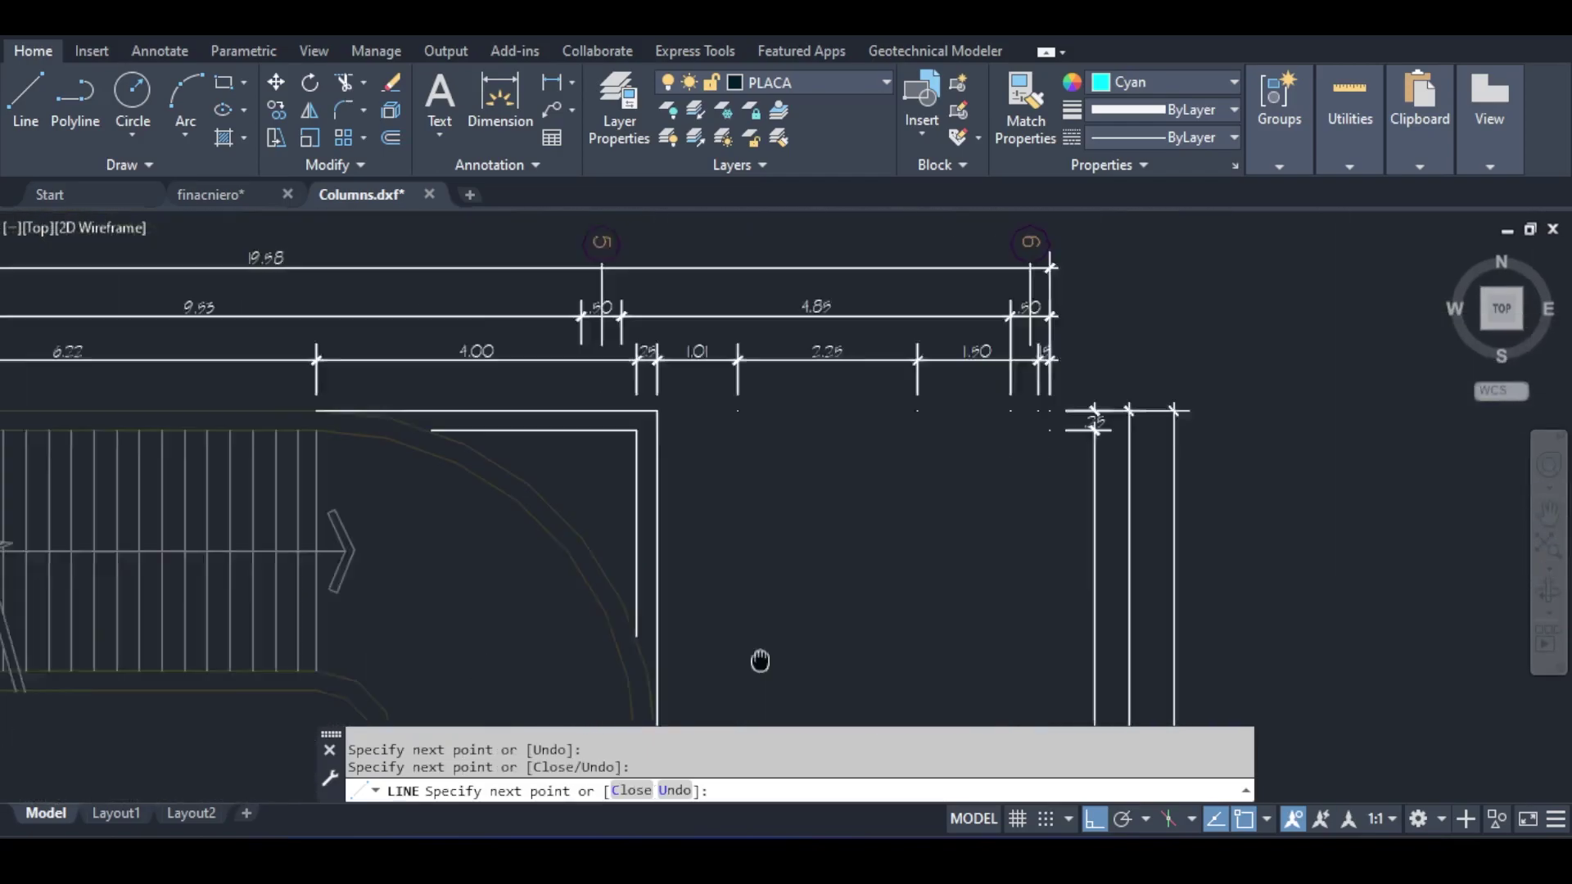
middle_click_drag(709, 455, 645, 325)
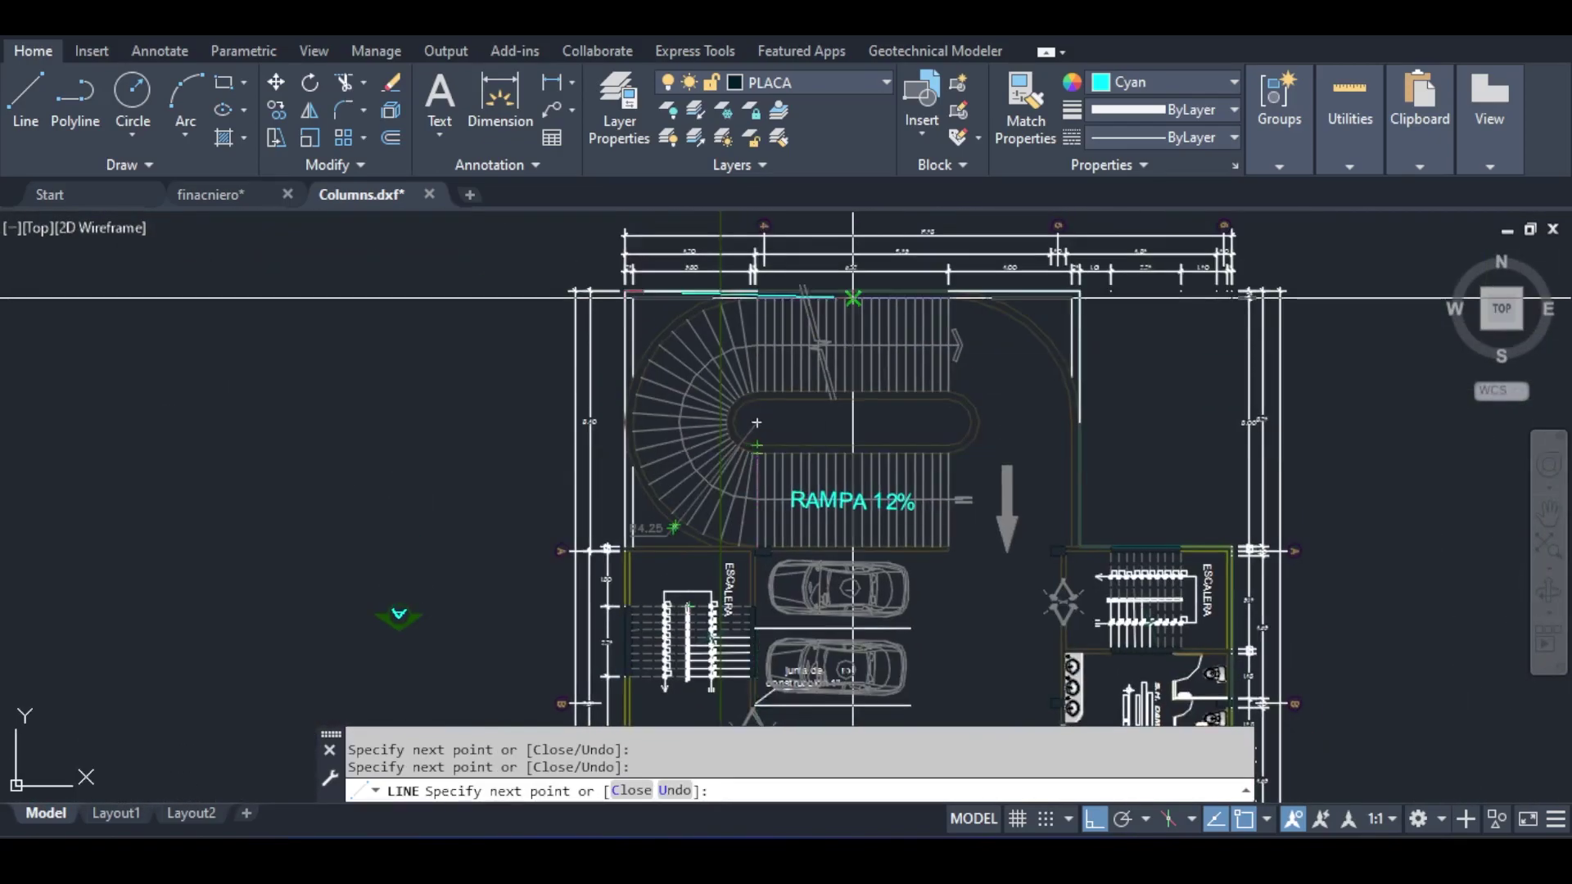
scroll(613, 575, "up", 4)
scroll(654, 372, "down", 4)
middle_click_drag(729, 654, 712, 466)
scroll(540, 426, "up", 4)
left_click(547, 539)
scroll(547, 539, "down", 5)
left_click(614, 470)
scroll(613, 470, "down", 4)
scroll(806, 381, "up", 7)
left_click(523, 376)
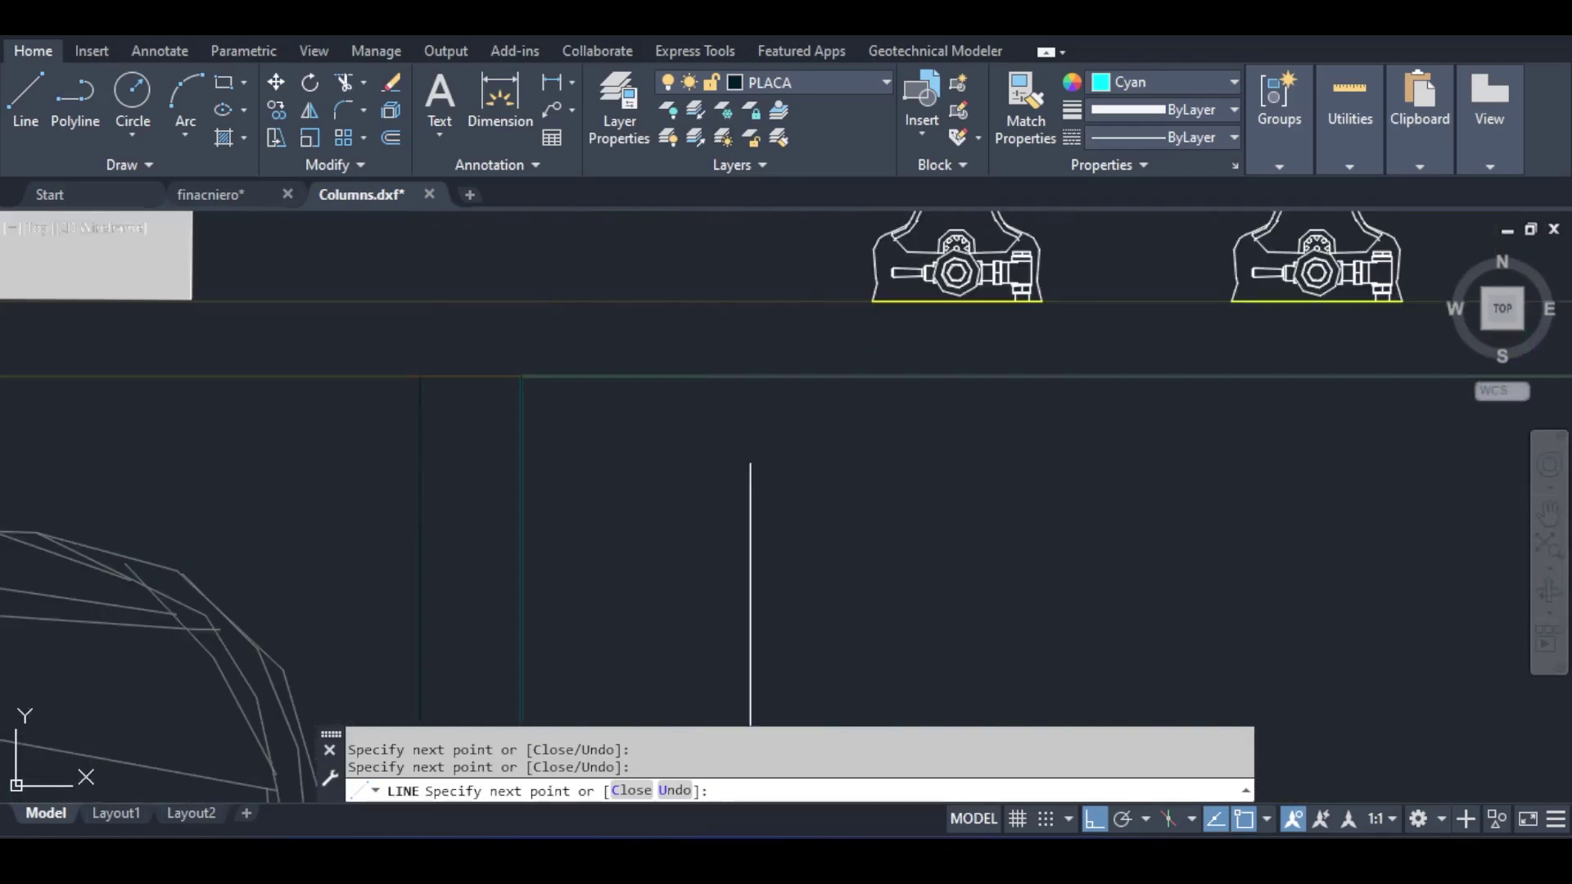
scroll(780, 500, "down", 6)
key("Escape")
Step: Set up an object selection filter by Color with the value 4 (cyan)
scroll(780, 500, "down", 4)
type("filter")
key("Return")
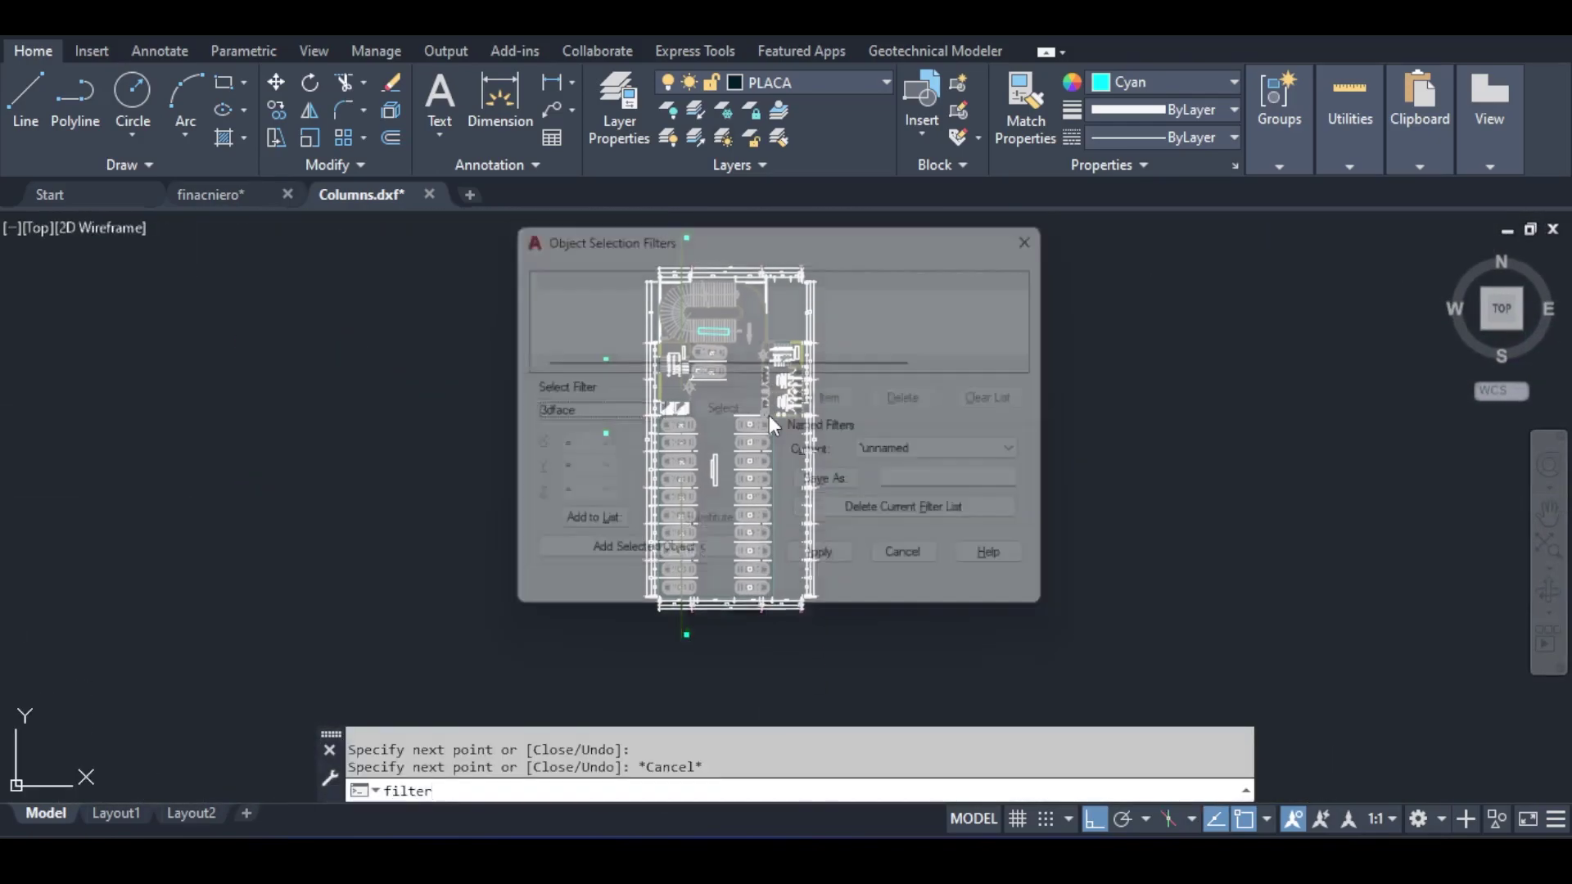
left_click(565, 411)
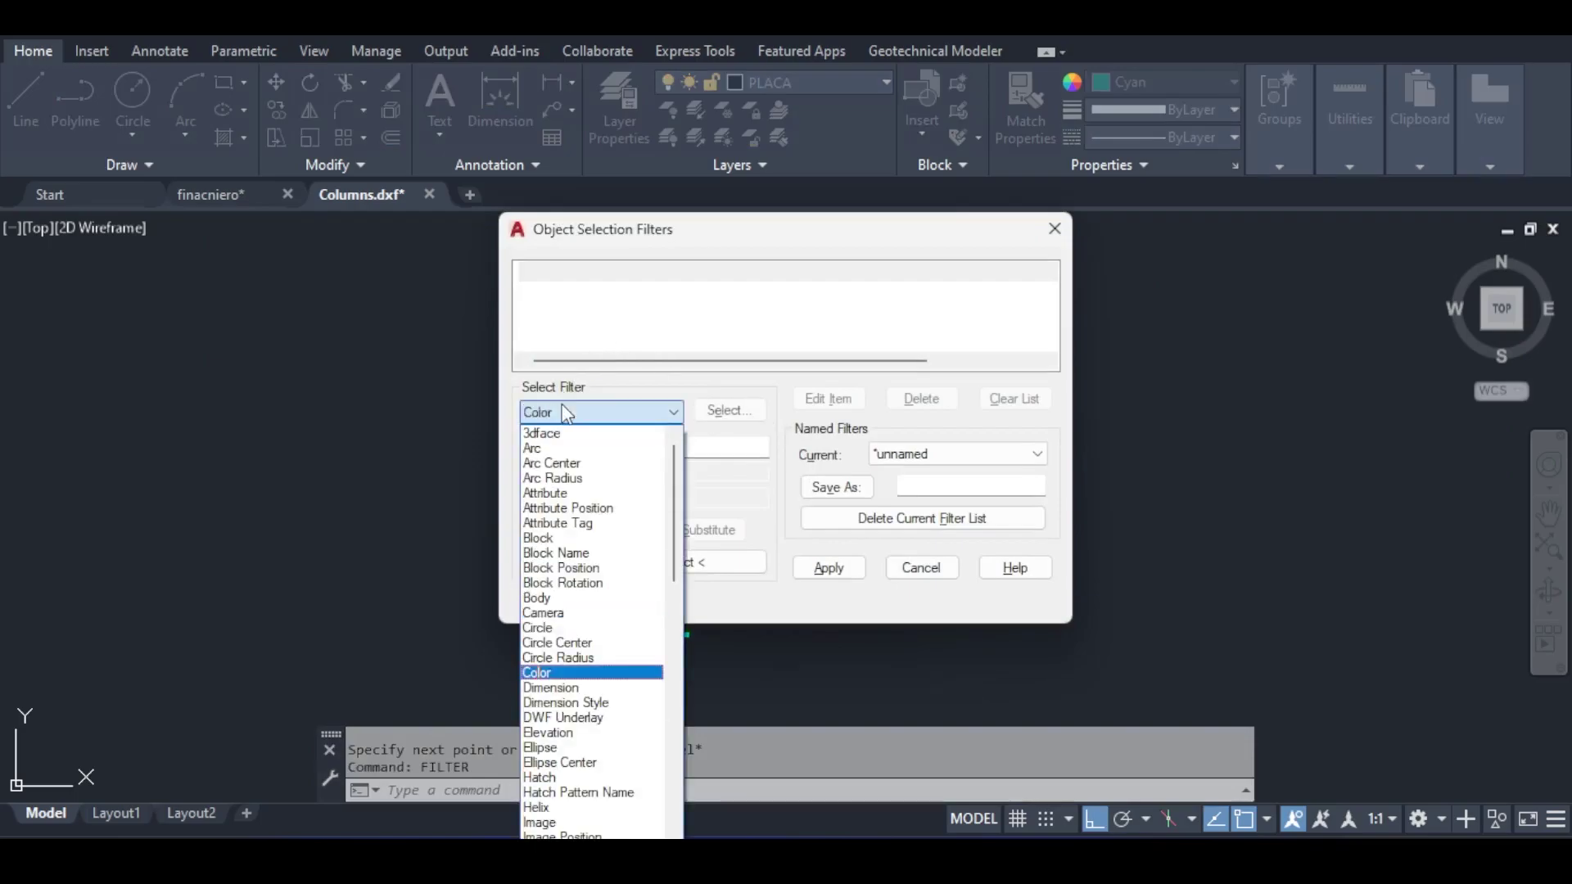
left_click(564, 412)
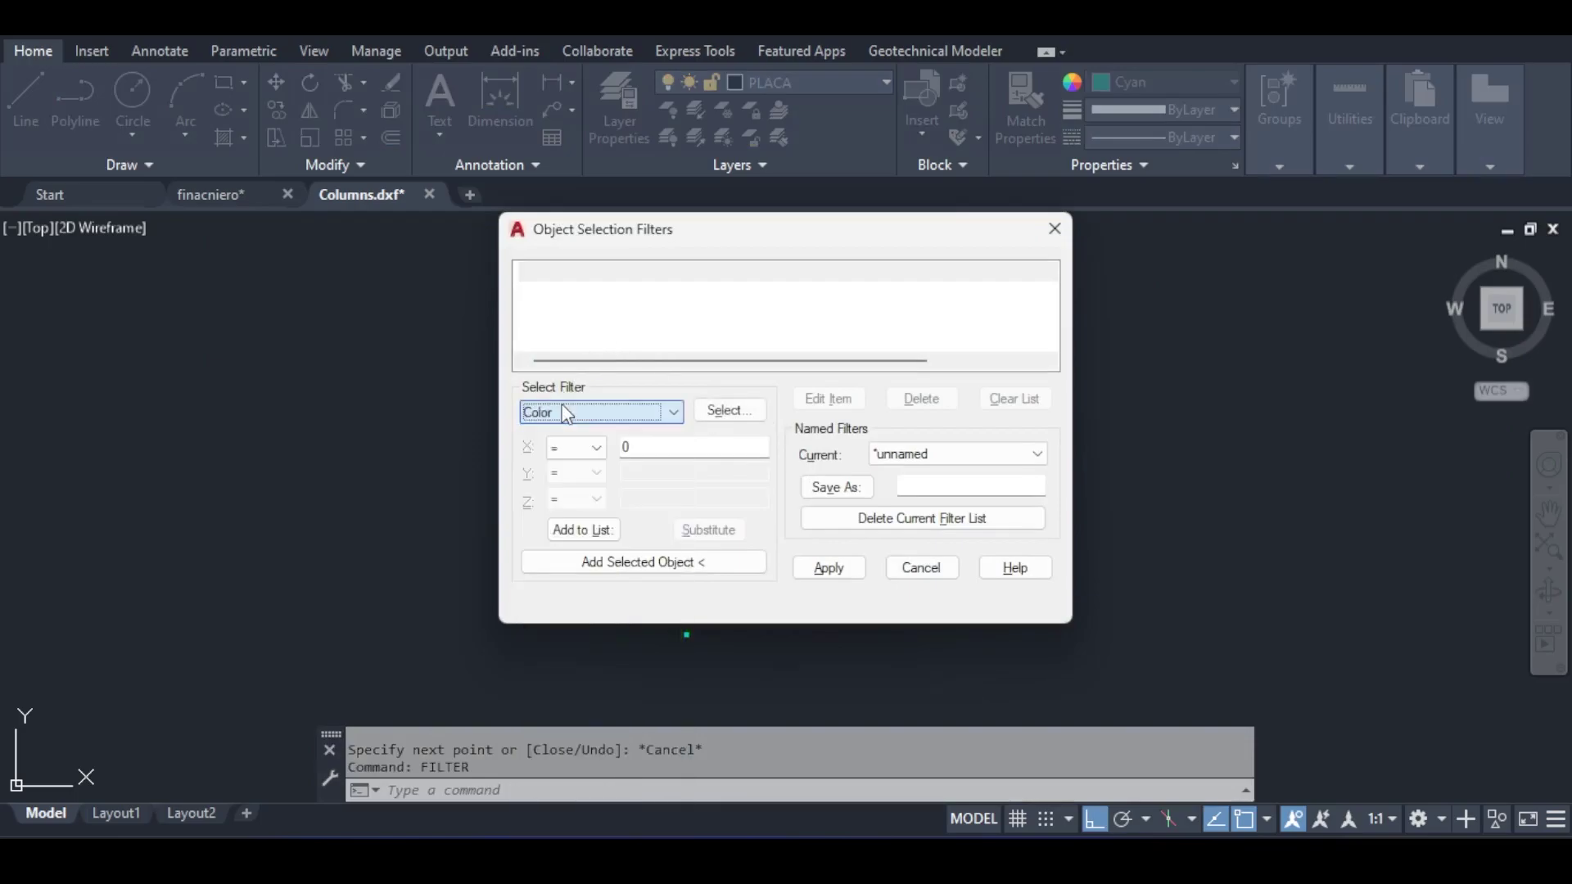
left_click(747, 410)
left_click(736, 613)
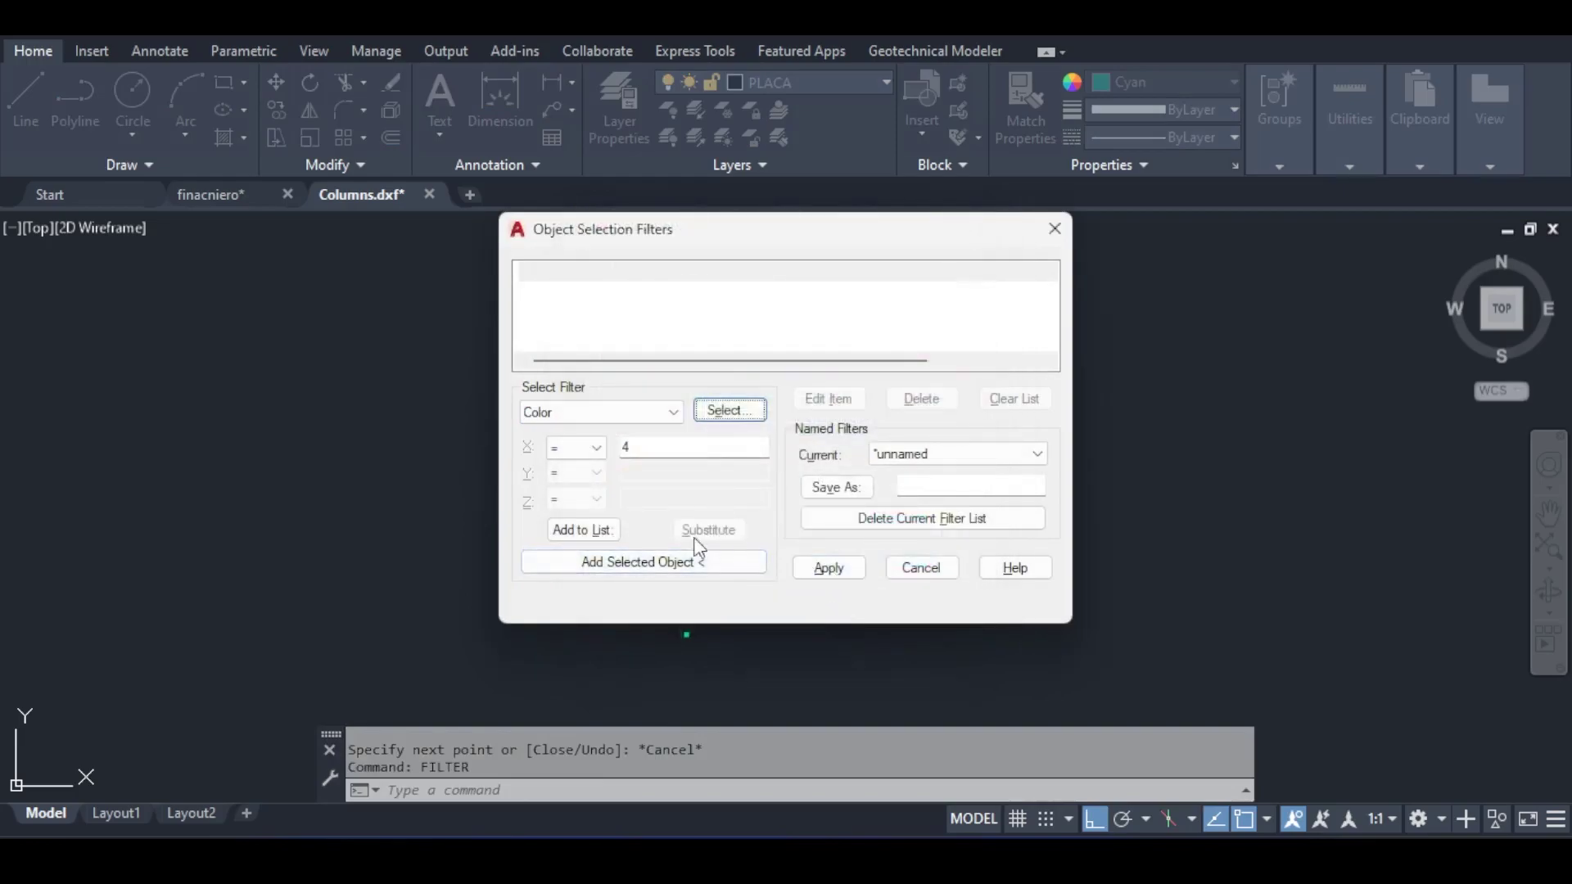
Step: Add the Color = 4 - Cyan criterion to the selection filter and apply it to a selection around the whole parking plan
left_click(702, 562)
left_click(731, 501)
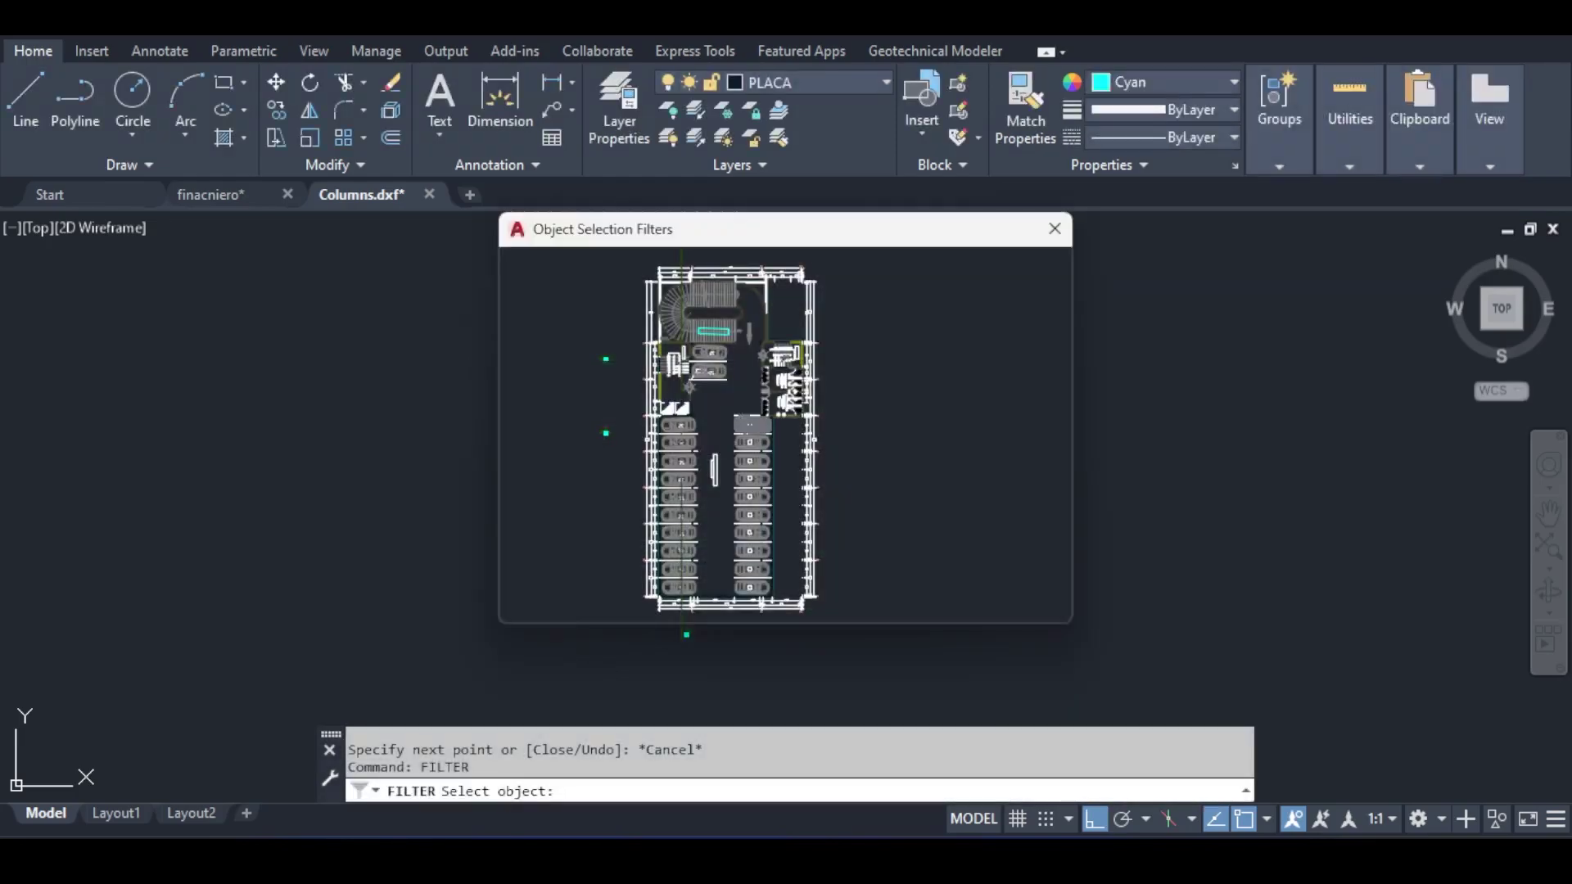
left_click(605, 534)
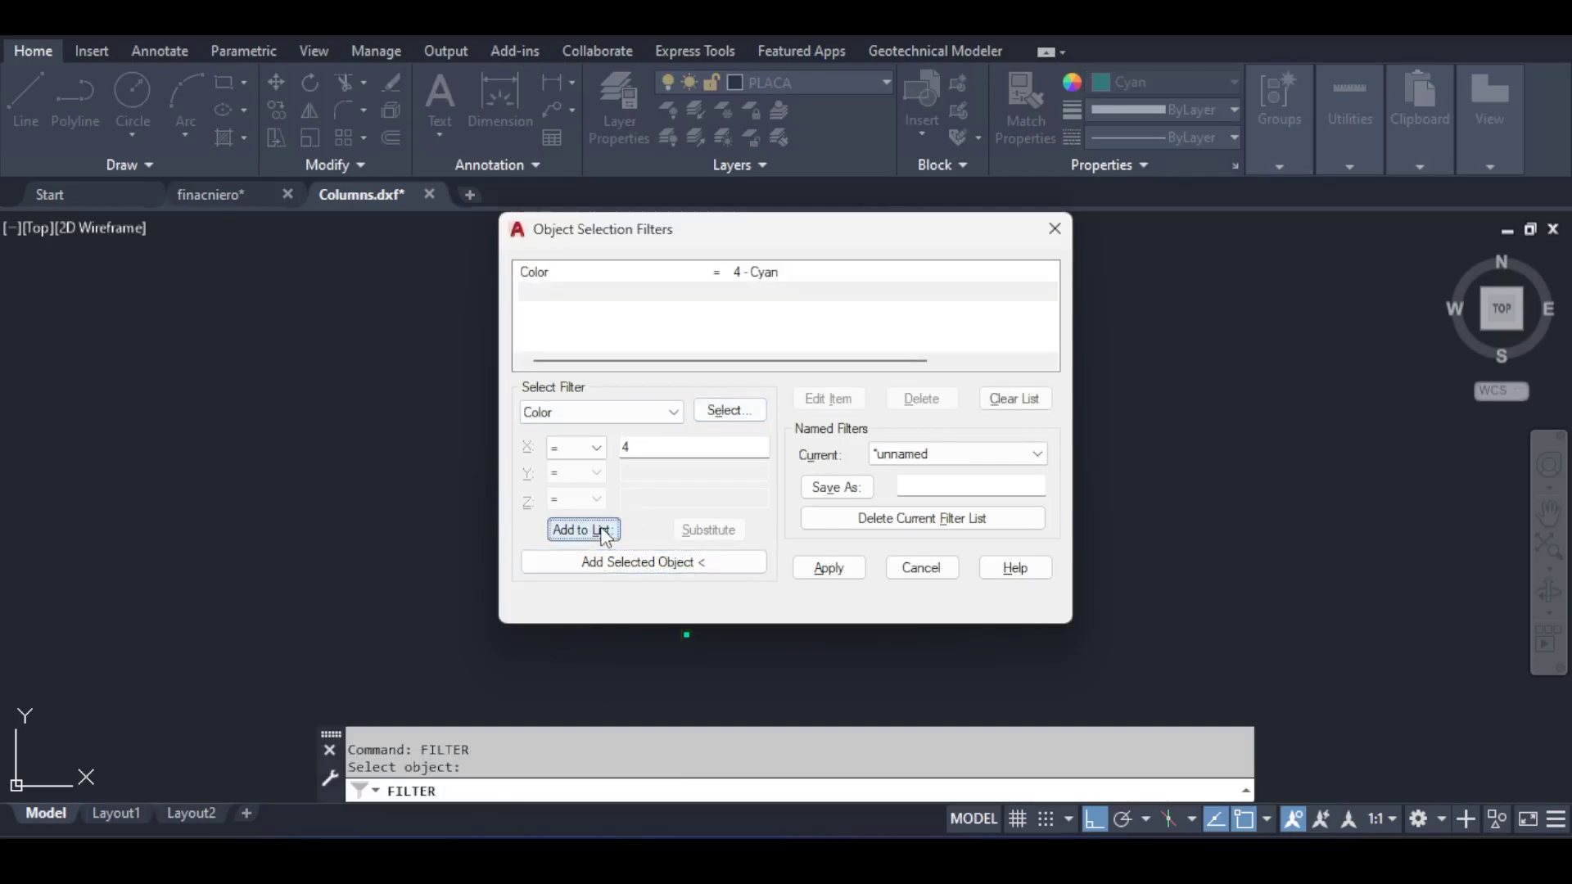
left_click(860, 571)
left_click(560, 240)
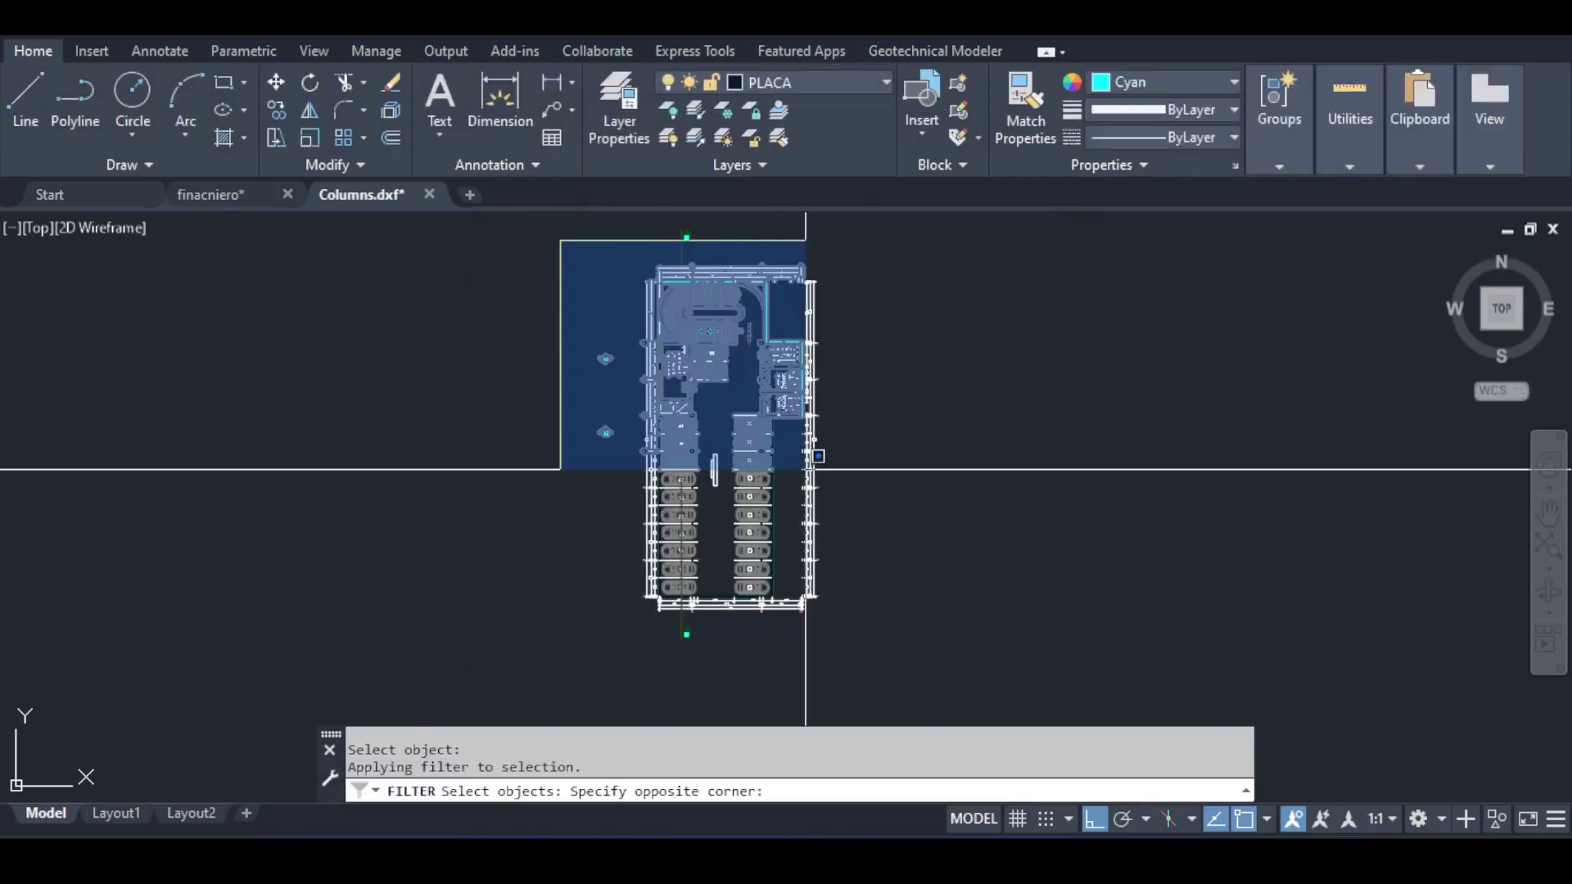
left_click(898, 595)
key("Return")
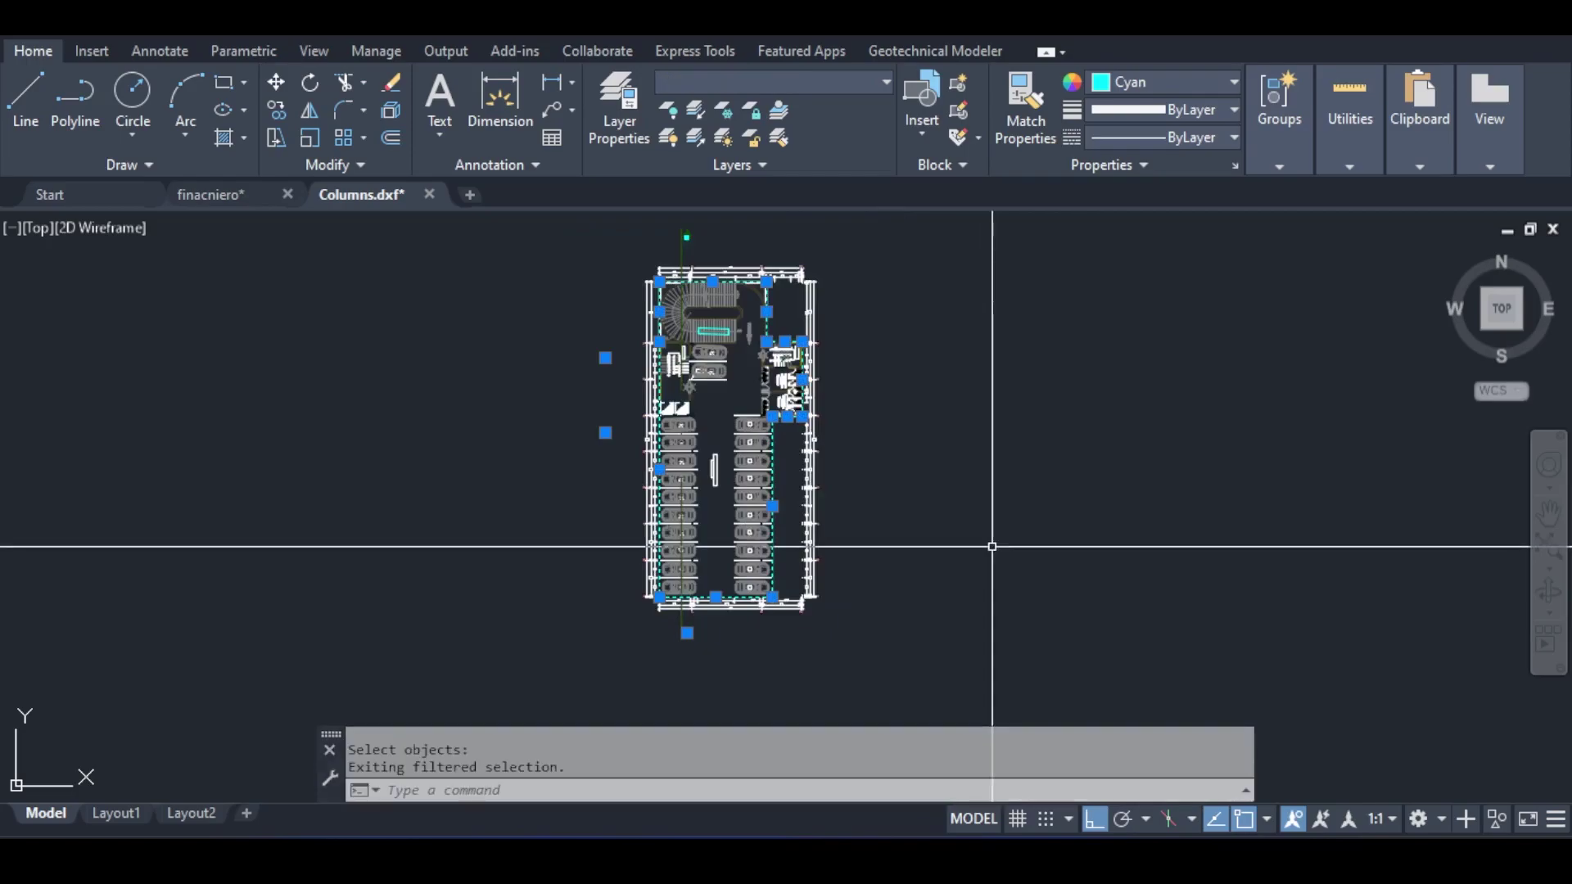
Step: Move the filtered cyan outline out of the architectural plan into the empty space between it and the column drawing
type("mov")
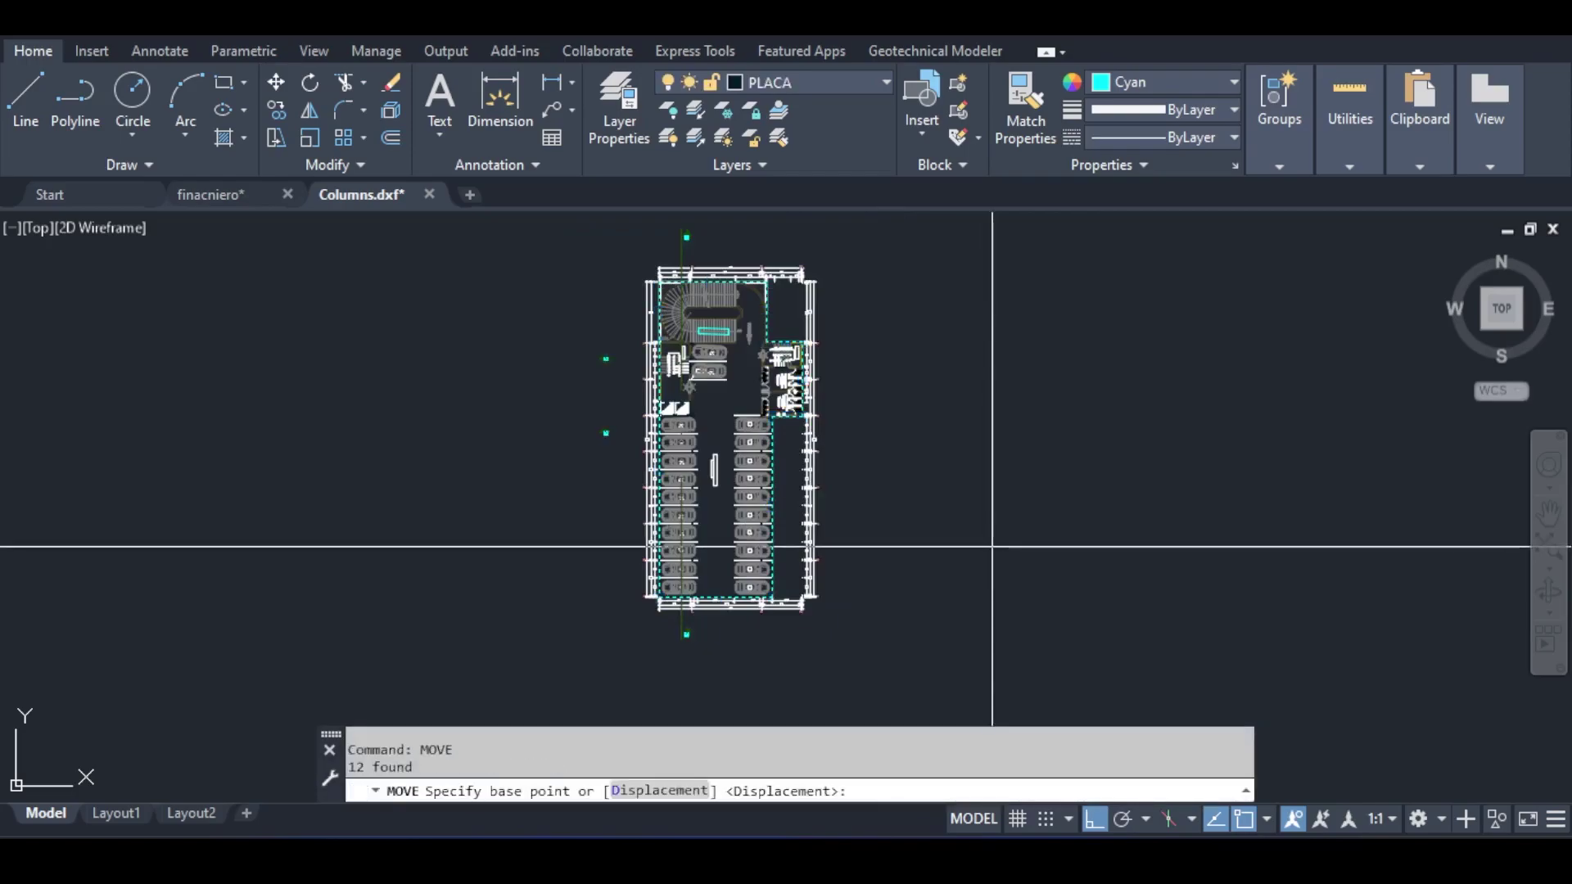
middle_click_drag(415, 502, 579, 439)
scroll(633, 439, "down", 1)
left_click(884, 556)
left_click(635, 545)
key("Escape")
scroll(428, 326, "up", 2)
Step: Delete the stray cyan pieces of the section marks that were moved along with the outline
left_click(404, 274)
left_click(526, 486)
key("Delete")
left_click(547, 615)
left_click(603, 693)
Step: Offset the edges of the outline 0.2 towards its inside
mouse_move(424, 450)
middle_mouse_down()
mouse_move(439, 435)
mouse_move(512, 467)
mouse_move(520, 510)
middle_mouse_up()
middle_click_drag(636, 365, 612, 350)
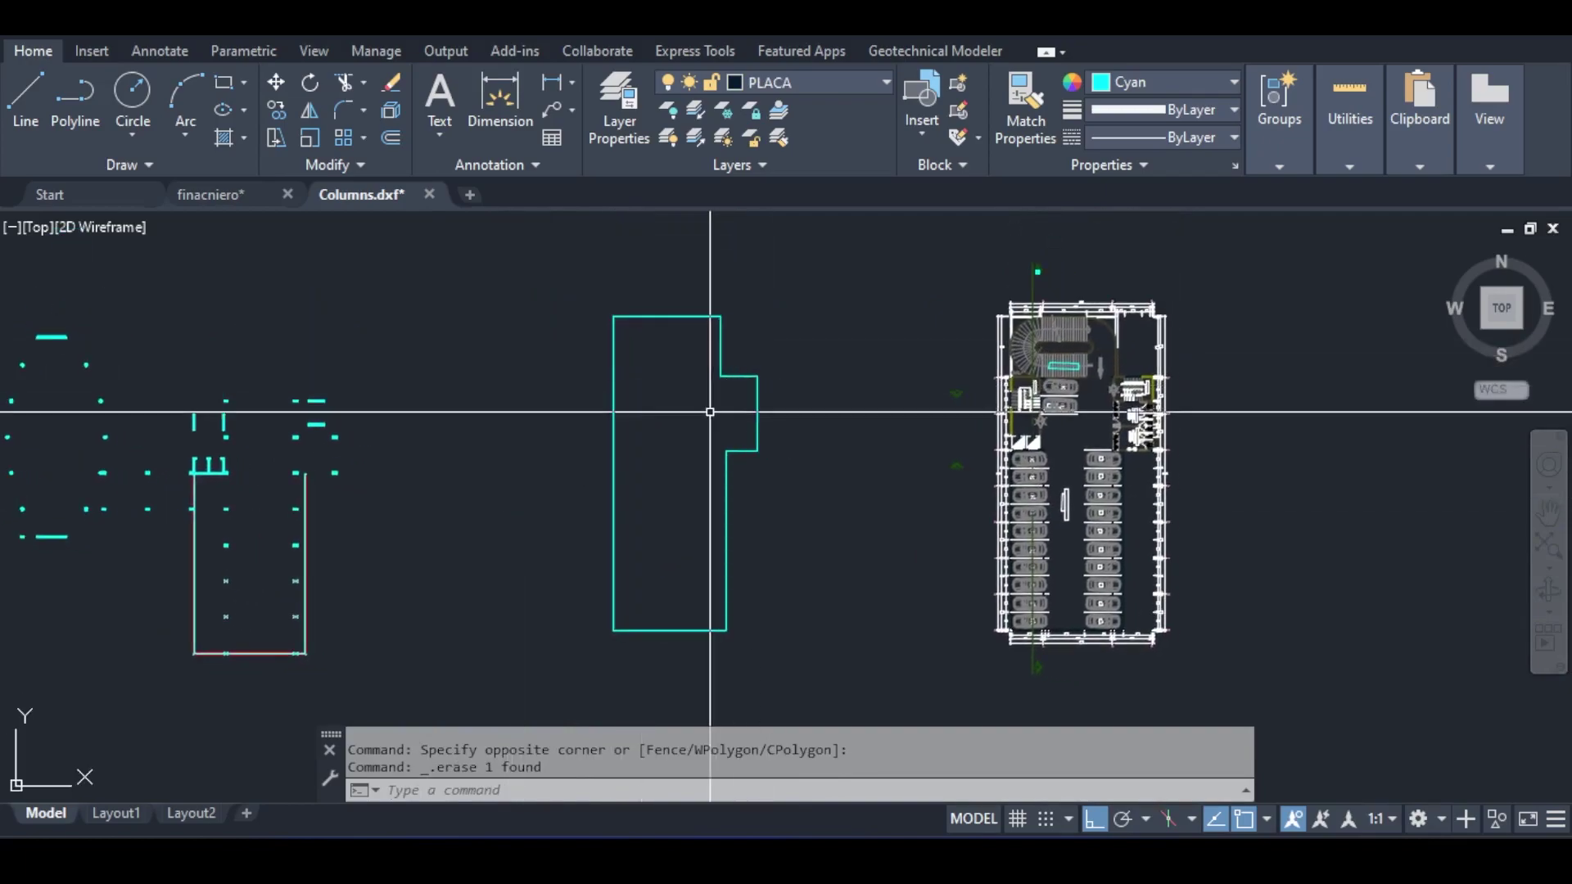
type("of")
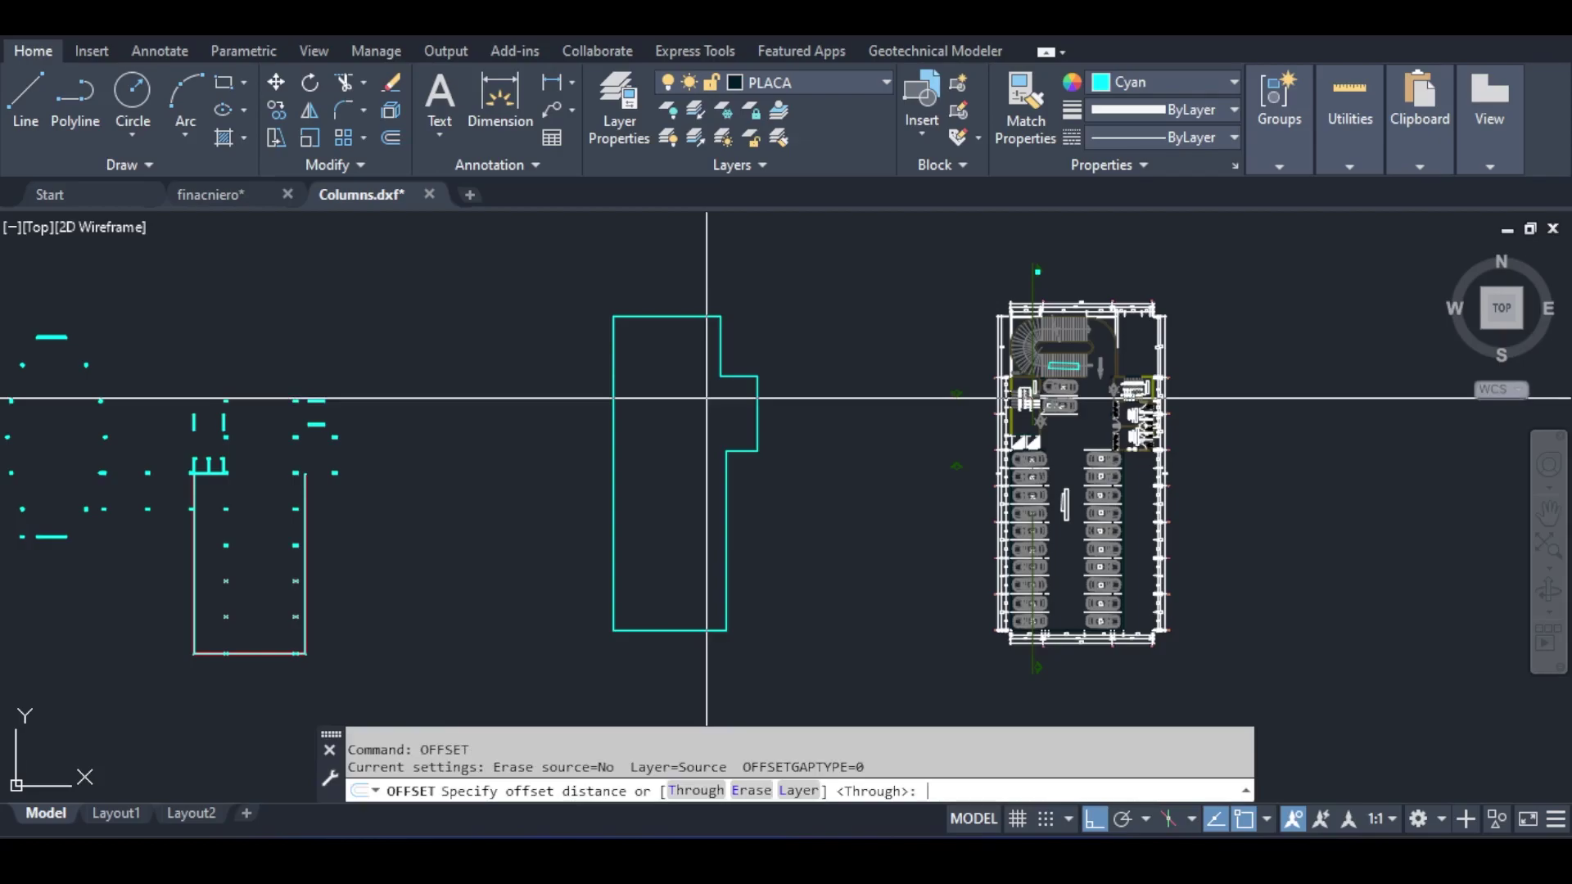
type("0.2")
key("Return")
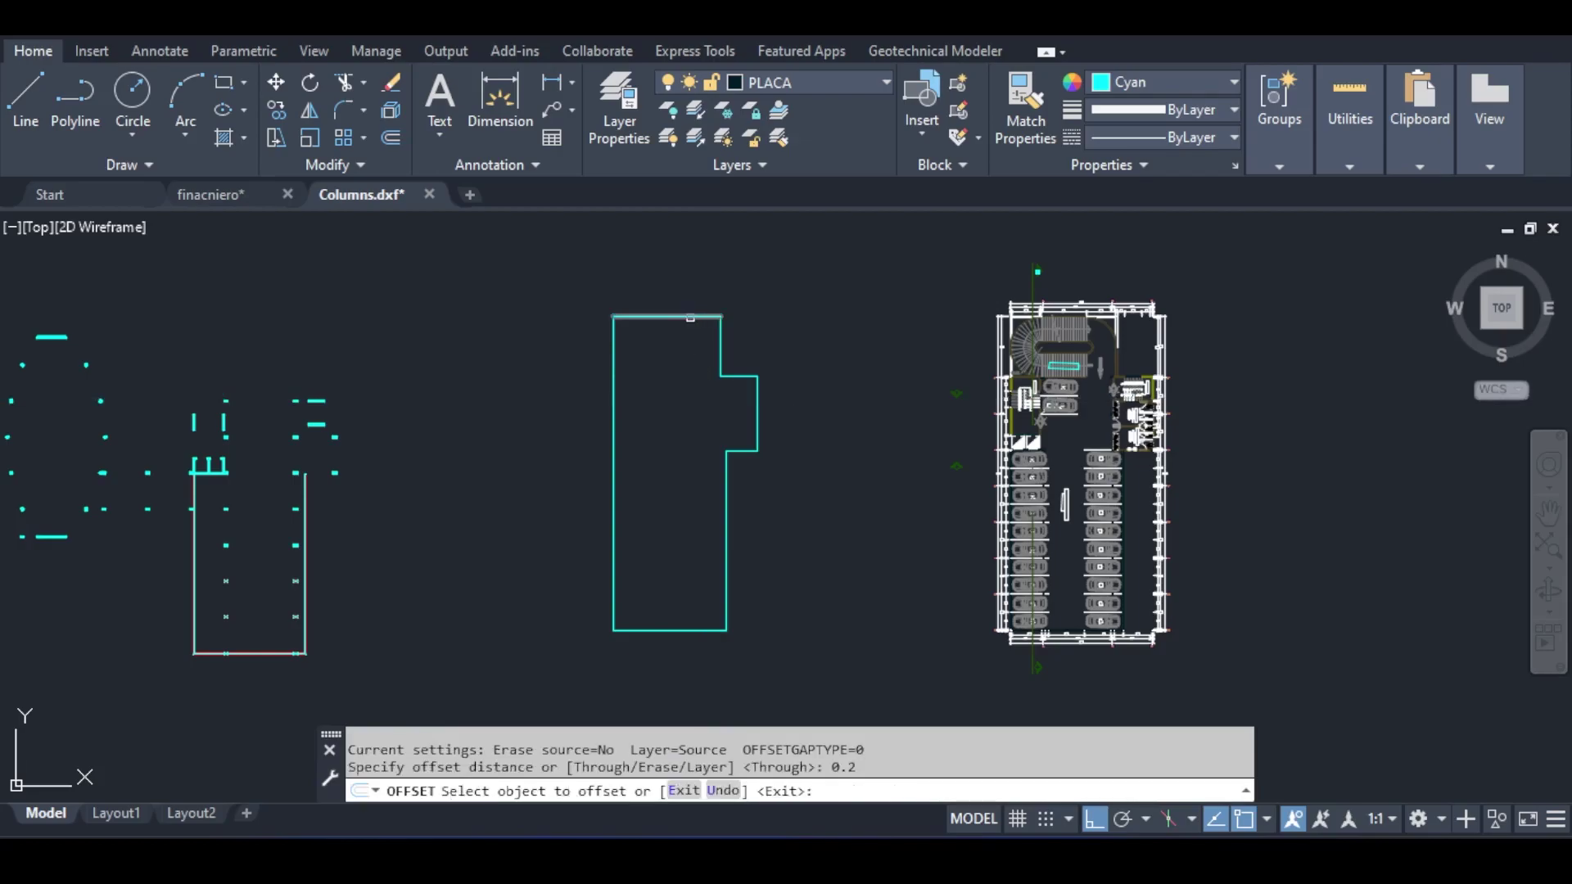
left_click(690, 318)
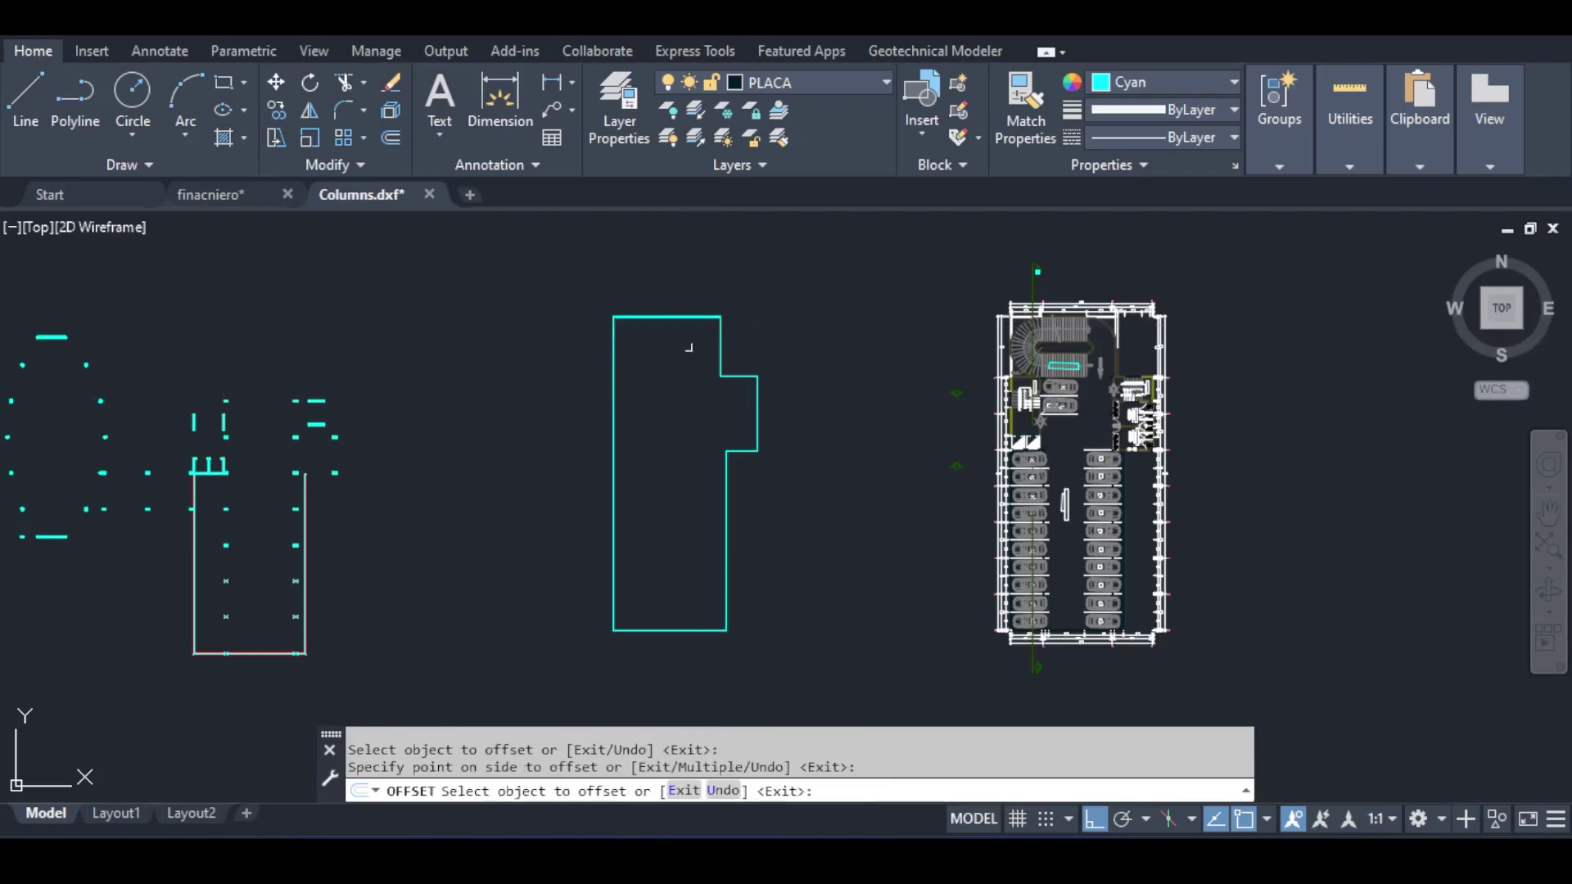
left_click(609, 395)
left_click(689, 403)
key("Return")
Step: Extend the offset lines so that they meet at the lower re-entrant corner of the outline's side projection
scroll(666, 333, "up", 3)
scroll(712, 315, "down", 3)
mouse_move(729, 353)
middle_mouse_down()
mouse_move(727, 272)
mouse_move(701, 347)
middle_mouse_up()
scroll(706, 349, "up", 5)
scroll(702, 323, "down", 5)
middle_click_drag(738, 291, 729, 343)
scroll(744, 404, "up", 3)
middle_click_drag(694, 419, 753, 501)
middle_click_drag(651, 598, 695, 415)
scroll(689, 549, "up", 4)
left_click(727, 445)
left_click(690, 456)
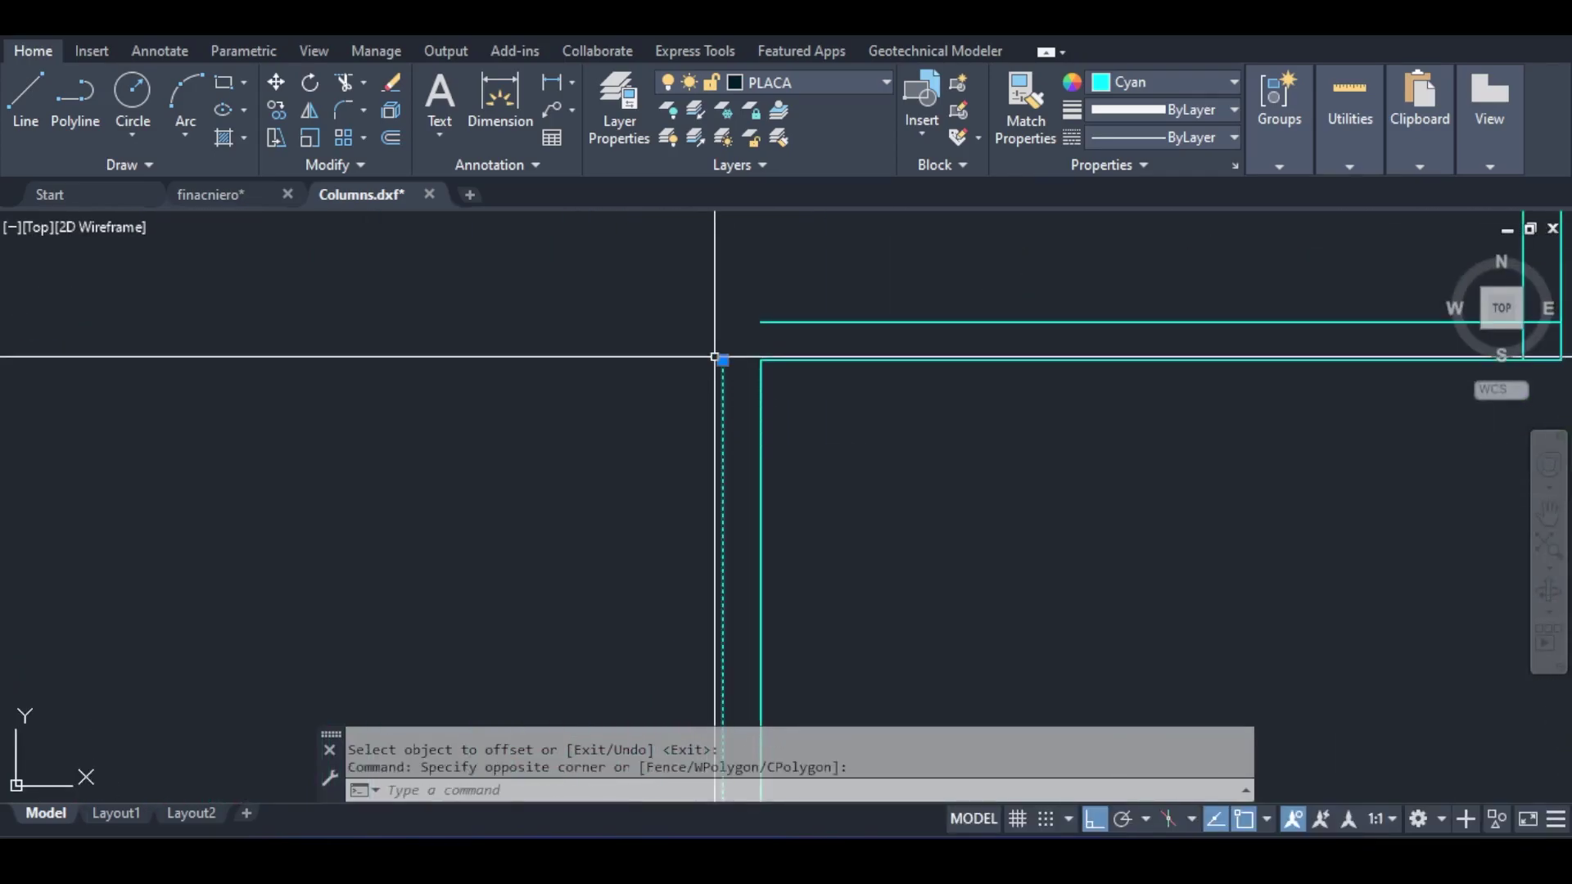
left_click(723, 300)
type("ex")
middle_click_drag(766, 307, 711, 359)
key("Return")
left_click(723, 349)
left_click(710, 372)
scroll(716, 356, "down", 3)
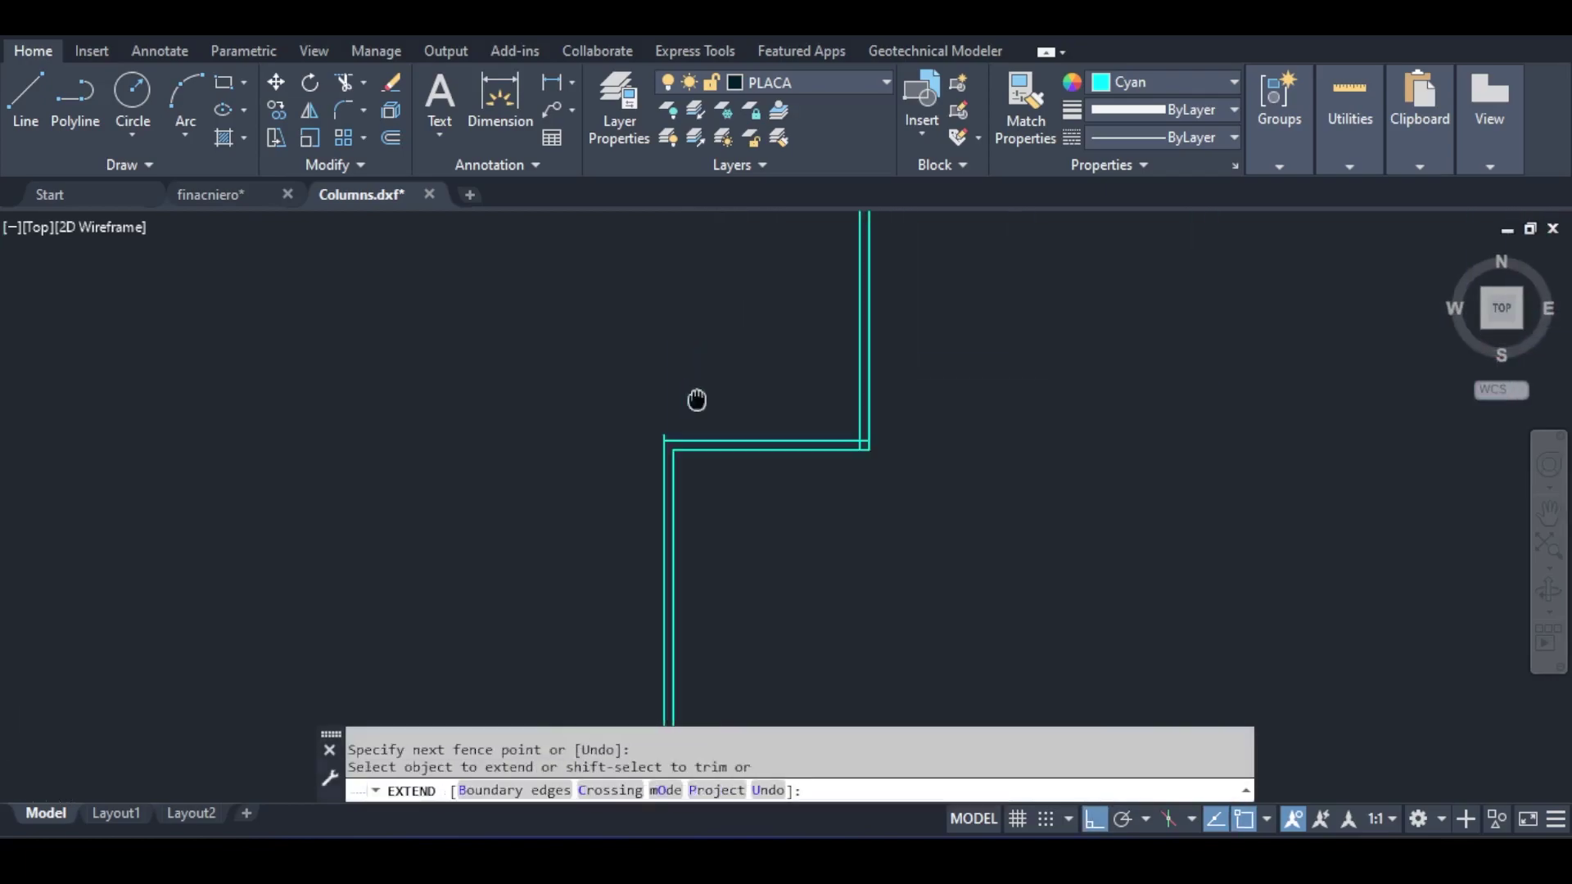
scroll(686, 454, "up", 3)
left_click(660, 438)
left_click(577, 458)
scroll(649, 438, "down", 3)
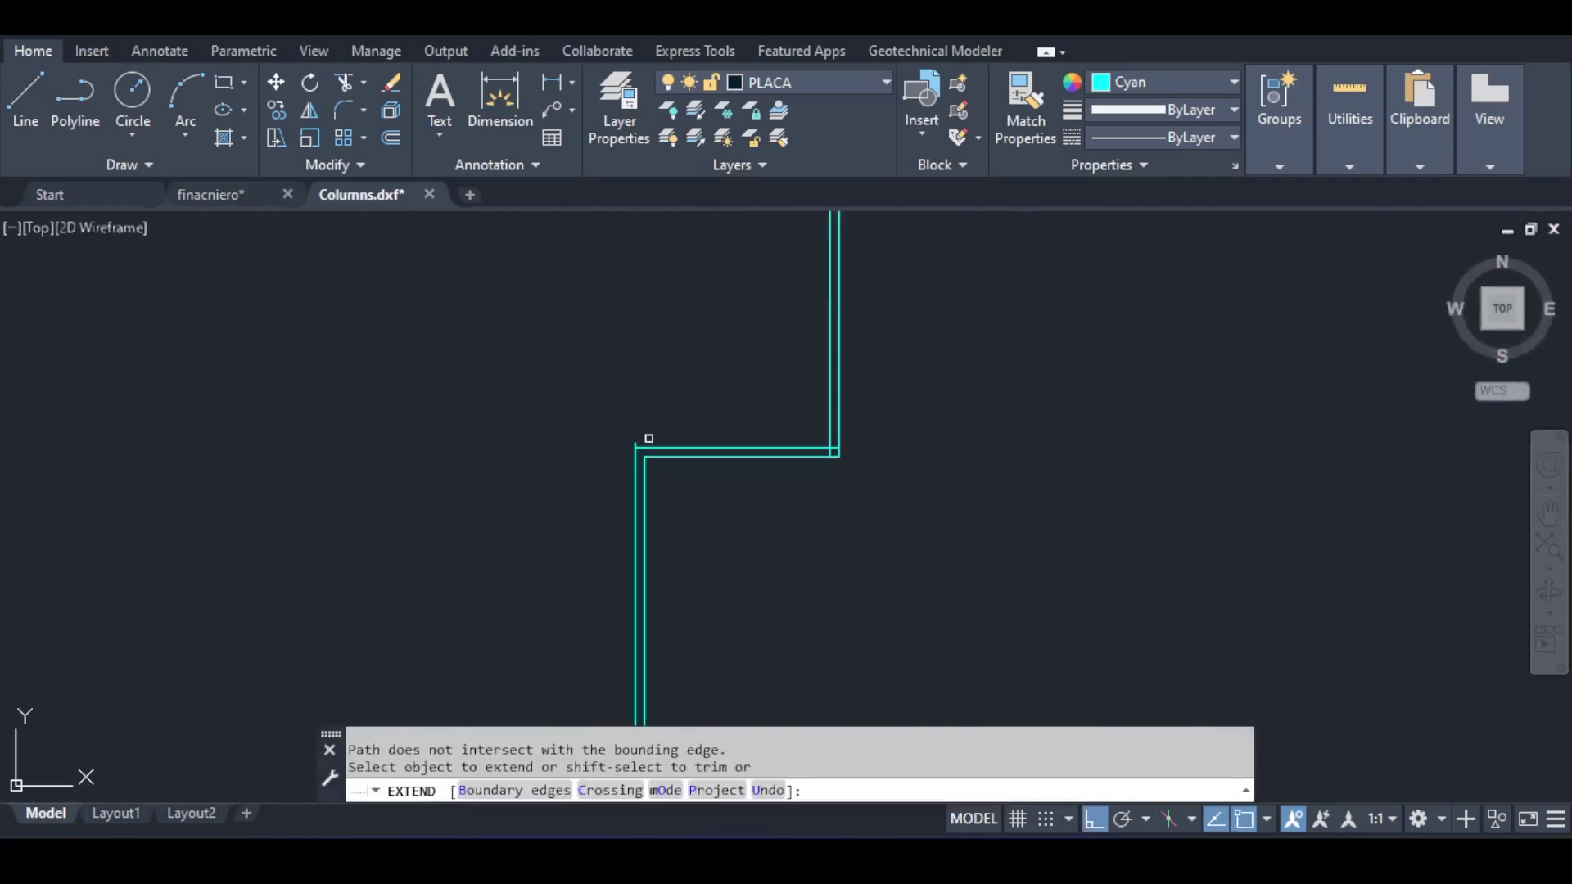
Step: Extend the vertical offset line to the horizontal one at the upper re-entrant corner of the side projection
key("Escape")
key("Escape")
middle_click_drag(643, 435, 628, 585)
key("Return")
scroll(610, 393, "up", 4)
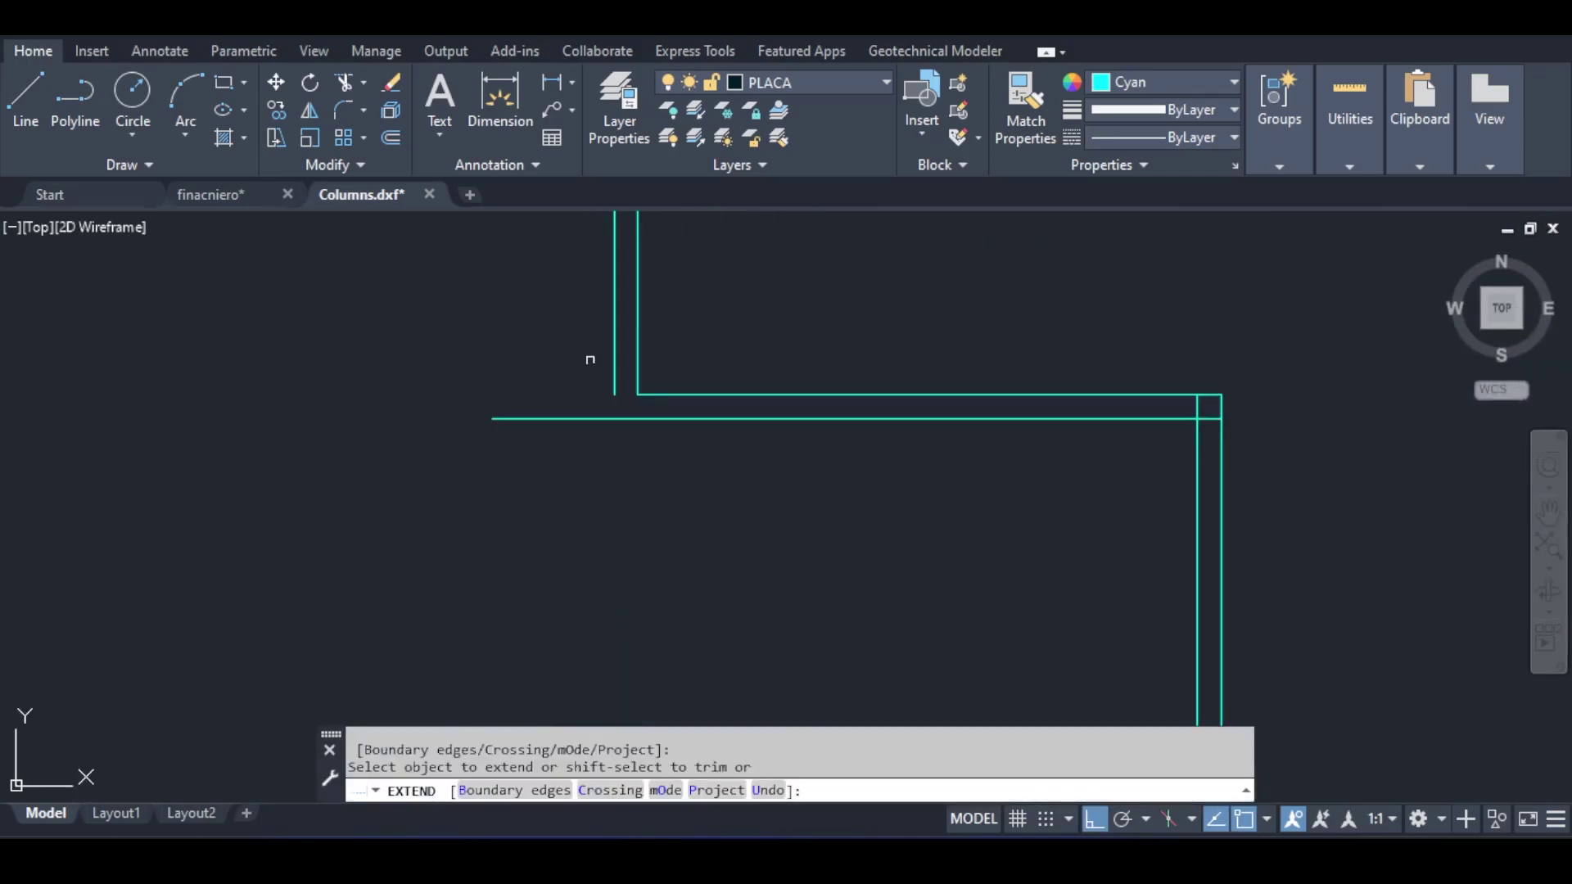
scroll(532, 375, "down", 8)
middle_click_drag(535, 378, 571, 403)
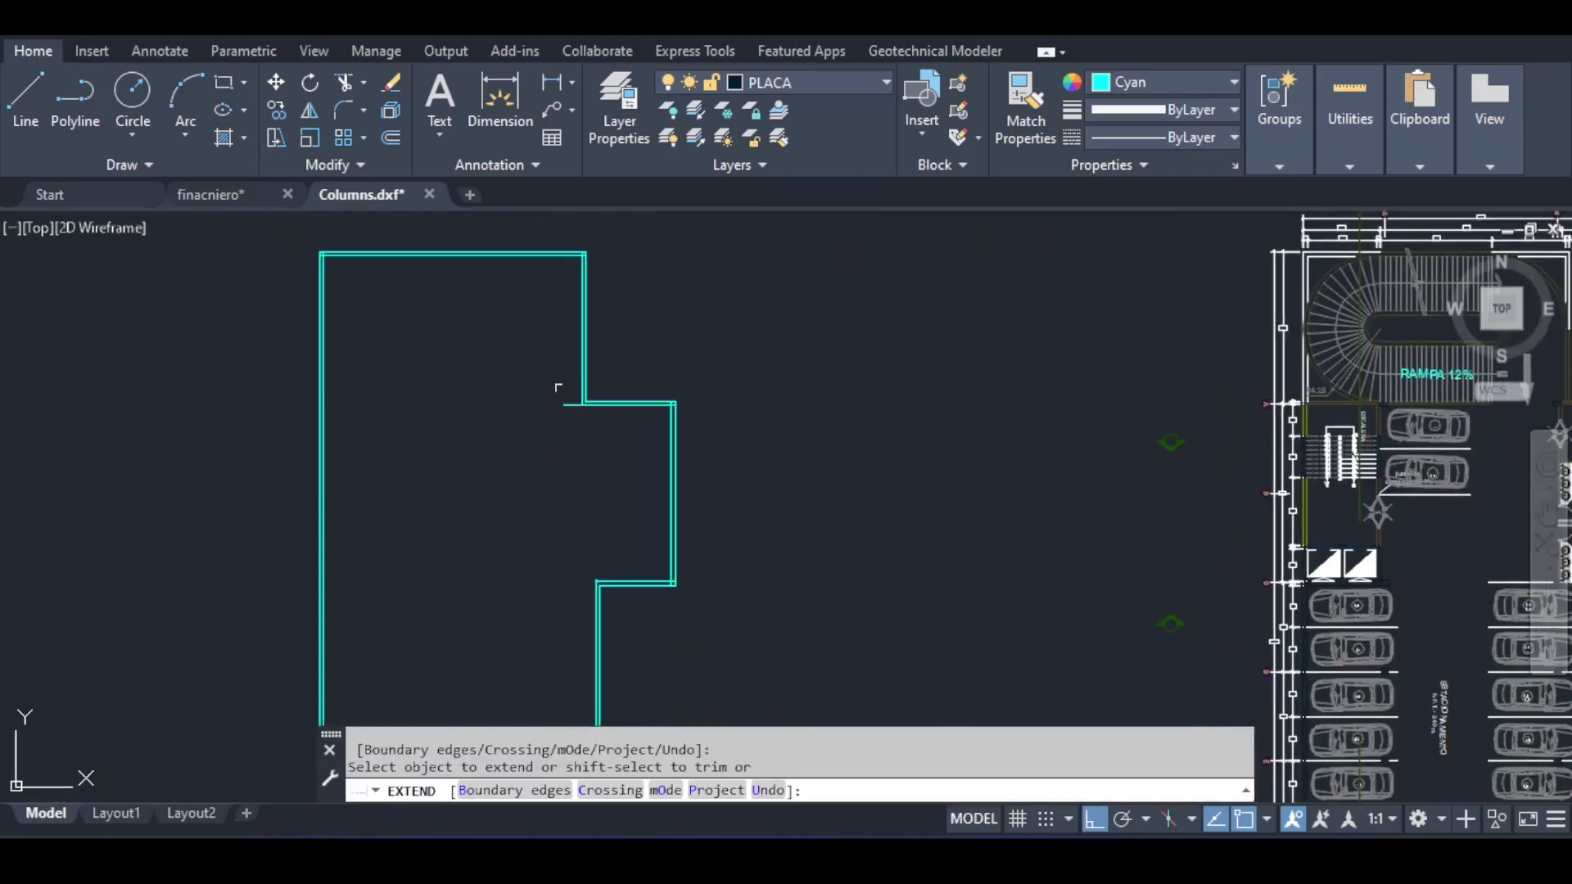
key("Escape")
key("Escape")
mouse_move(465, 377)
middle_mouse_down()
mouse_move(451, 283)
mouse_move(486, 211)
mouse_move(459, 288)
middle_mouse_up()
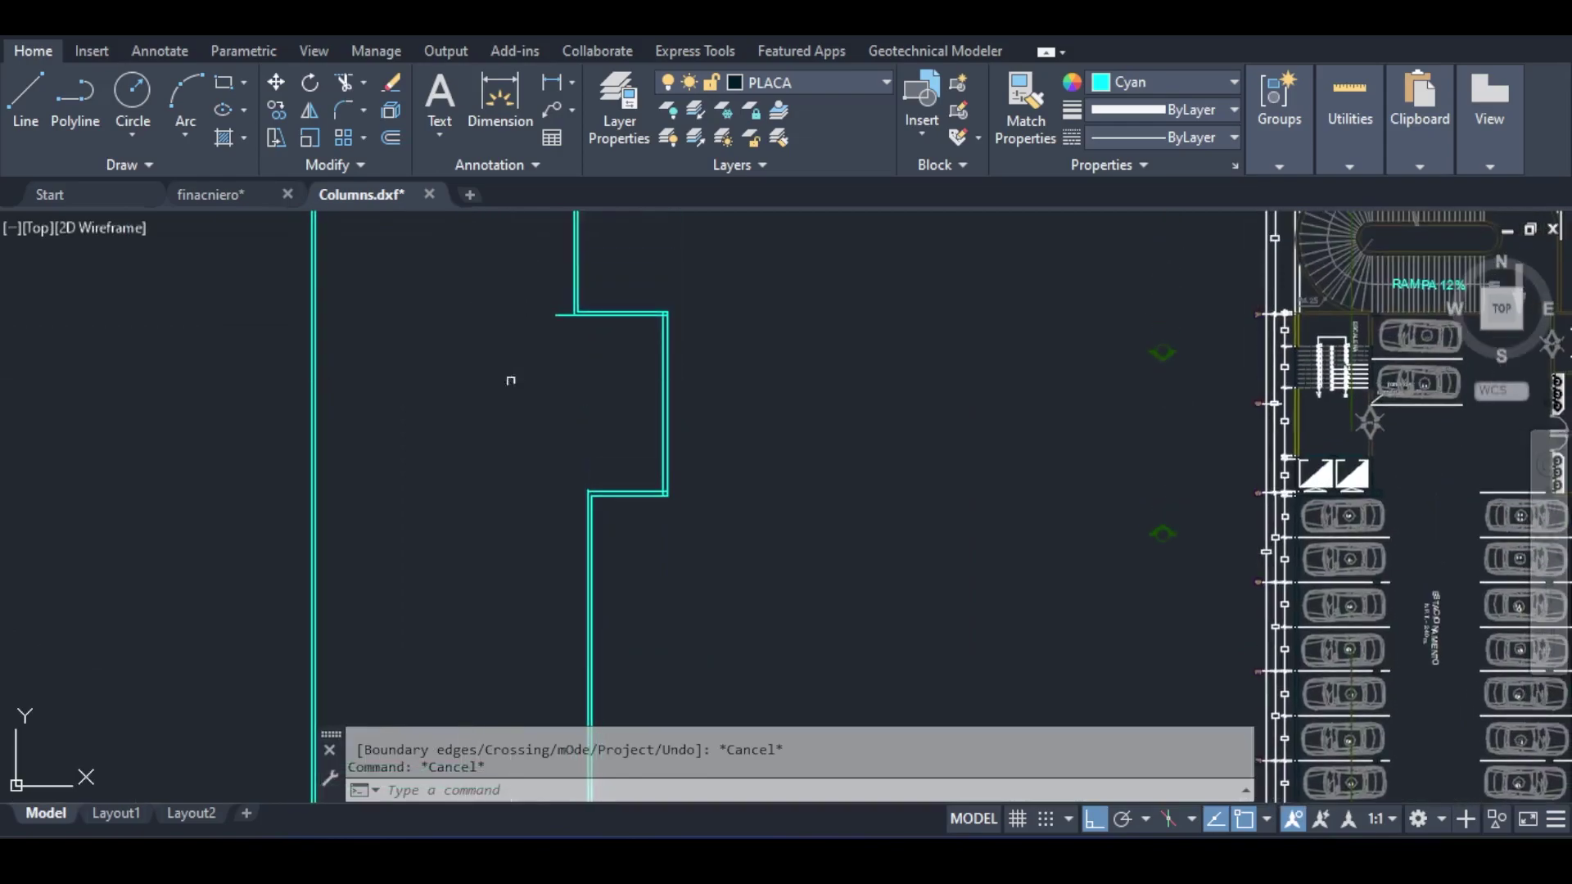
Step: Trim the overhanging ends of the offset lines at the re-entrant corners of the side projection
type("tr")
key("Return")
left_click(574, 318)
scroll(575, 317, "up", 6)
left_click(530, 294)
left_click(507, 351)
scroll(738, 401, "up", 4)
key("Return")
key("Return")
scroll(523, 519, "down", 8)
middle_click_drag(584, 552, 668, 537)
scroll(618, 361, "down", 6)
key("Escape")
key("Escape")
scroll(636, 317, "up", 5)
middle_click_drag(614, 340, 709, 375)
Step: Draw short diagonal lines across the wall thickness at the outline's corners, from outer corner to inner corner
type("line")
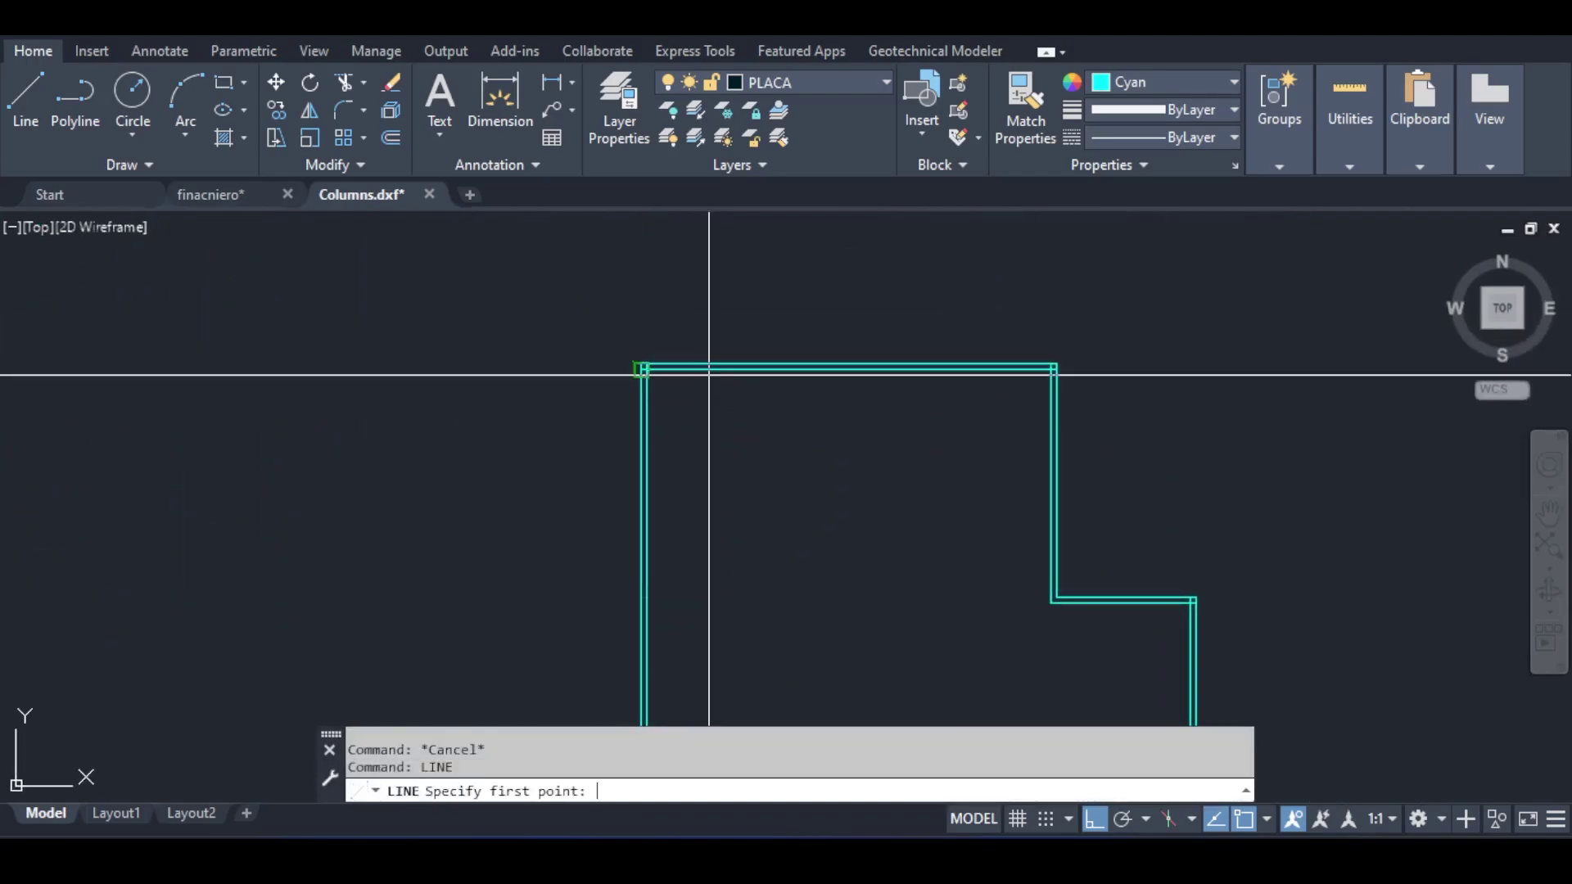
scroll(709, 375, "up", 6)
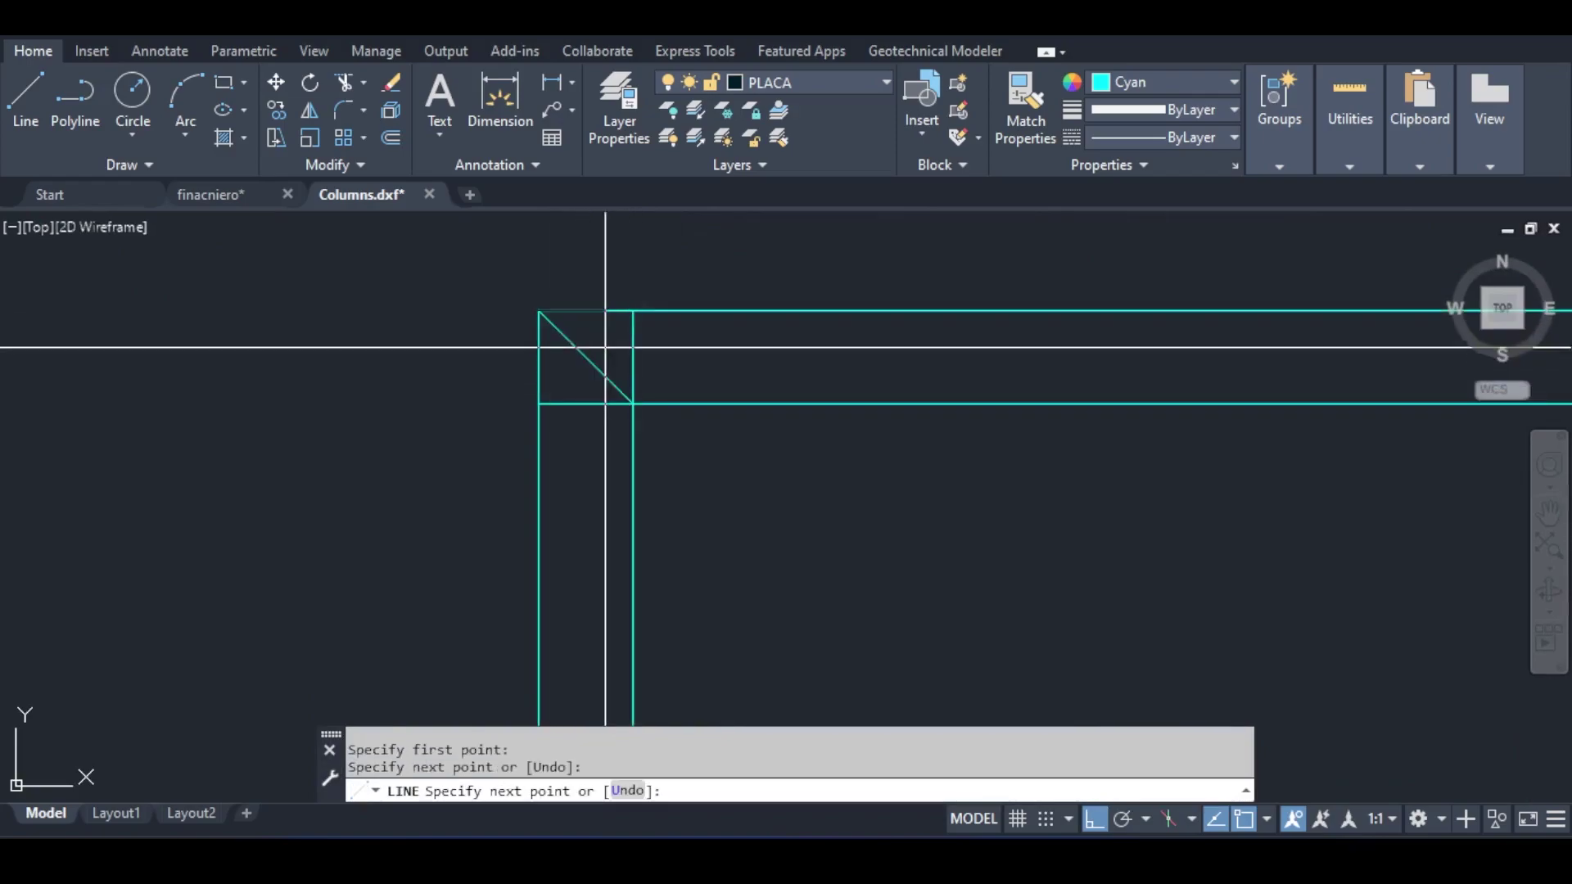
key("Return")
key("Return")
scroll(614, 402, "down", 6)
middle_click_drag(807, 425, 456, 442)
key("Return")
key("Return")
scroll(788, 434, "up", 2)
middle_click_drag(787, 434, 763, 438)
left_click(1006, 398)
mouse_move(1005, 397)
middle_mouse_down()
mouse_move(538, 246)
mouse_move(968, 302)
middle_mouse_up()
left_click(628, 467)
key("Return")
key("Return")
scroll(590, 256, "up", 2)
left_click(589, 256)
scroll(969, 302, "down", 2)
left_click(713, 350)
key("Return")
key("Return")
Step: Draw wall centrelines between the midpoints of the corner diagonals along the outline
scroll(713, 350, "down", 4)
scroll(758, 379, "up", 6)
left_click(772, 390)
left_click(860, 325)
key("Return")
scroll(859, 326, "down", 6)
key("Return")
scroll(670, 241, "up", 6)
left_click(670, 242)
left_click(986, 442)
key("Return")
key("Return")
left_click(985, 442)
left_click(857, 411)
key("Return")
key("Return")
Step: Delete the architectural plan and move the outline by its lower right outer corner onto the matching wall corner of the column drawing
left_click(565, 588)
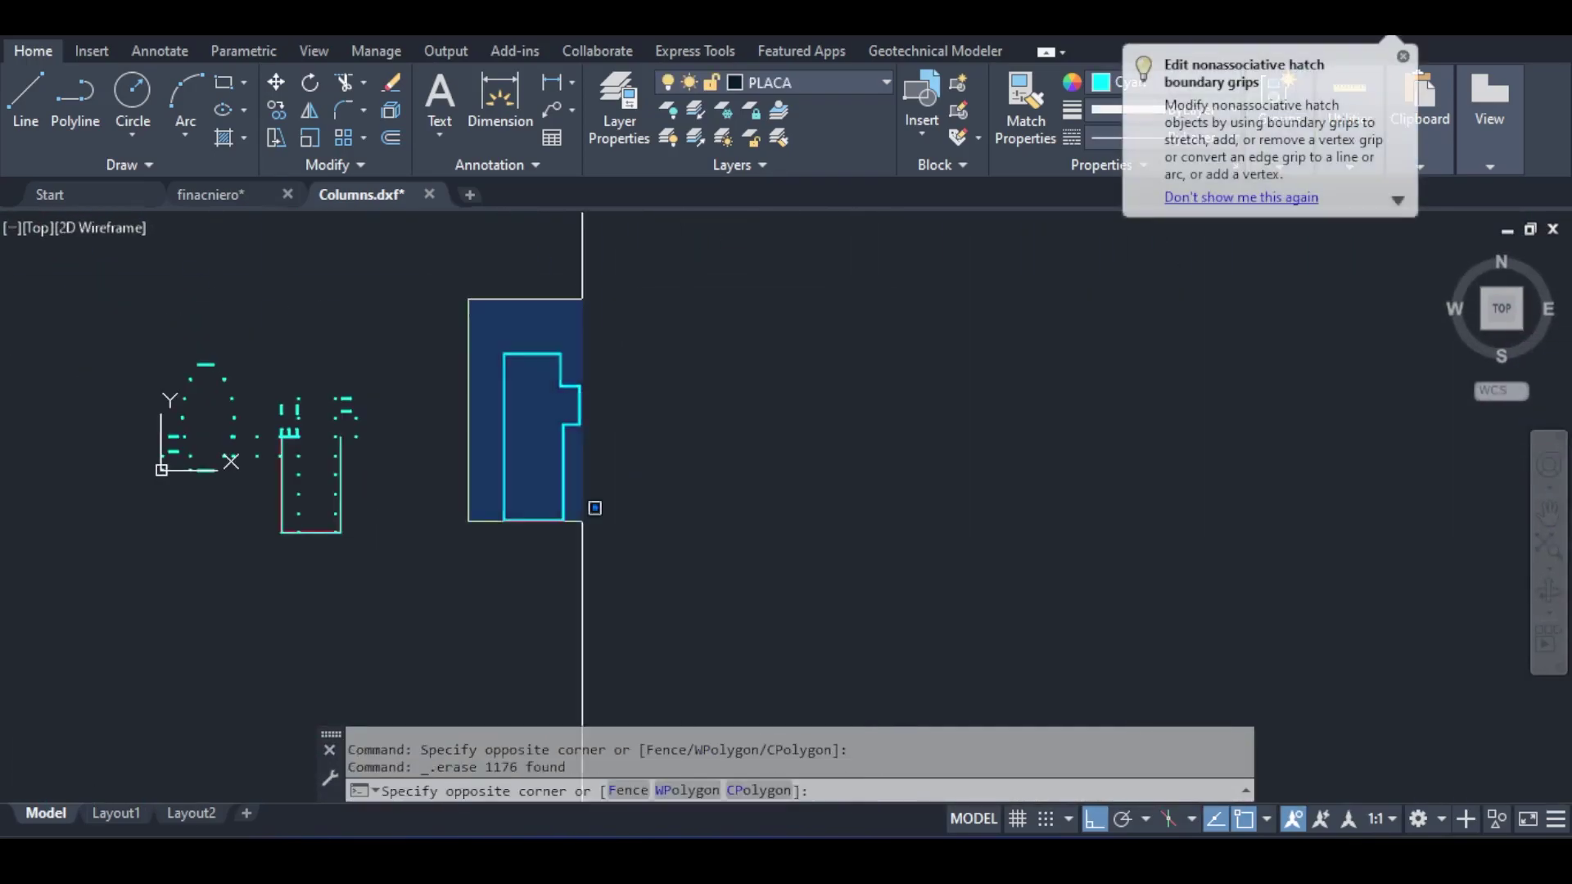
left_click(593, 525)
type("move")
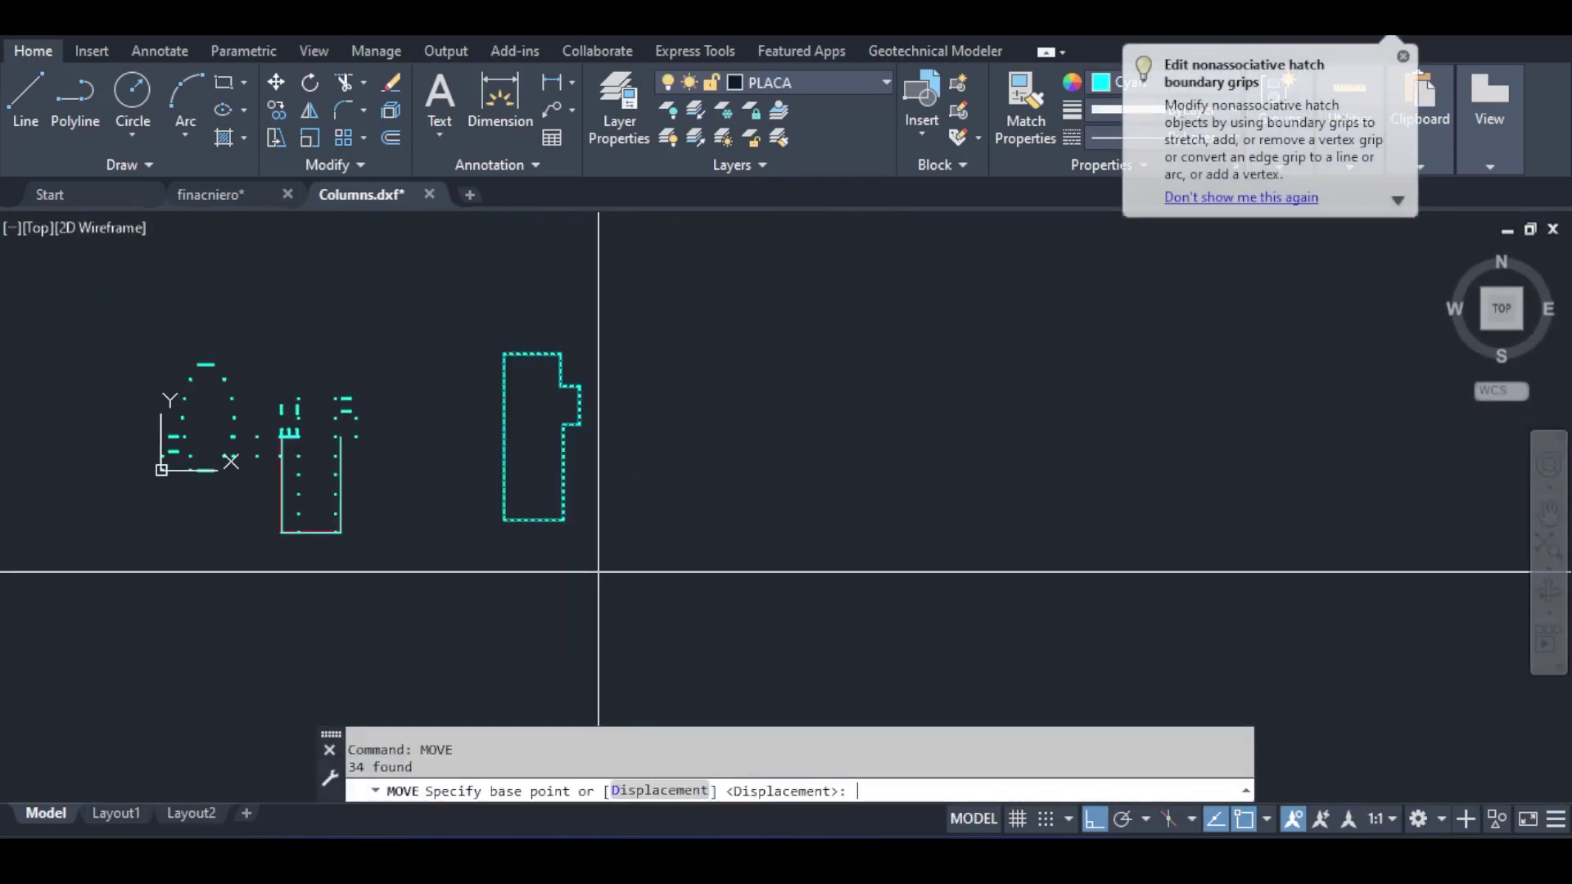
scroll(599, 572, "up", 5)
scroll(702, 396, "up", 4)
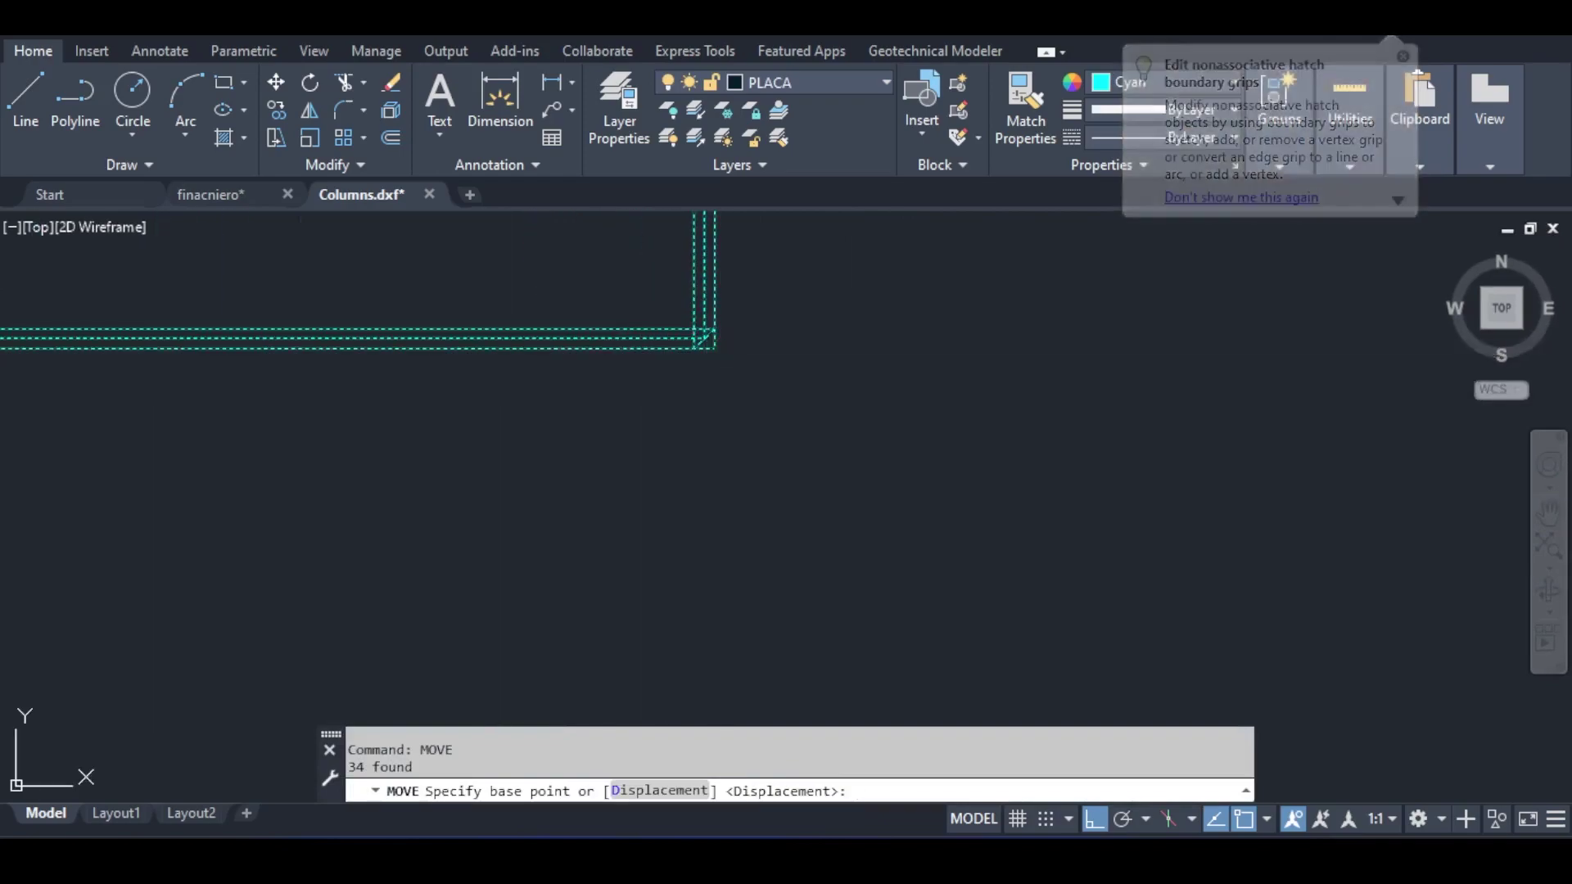
left_click(715, 349)
scroll(718, 425, "down", 4)
middle_click_drag(45, 484, 410, 407)
middle_click_drag(224, 323, 639, 326)
scroll(641, 325, "up", 1)
middle_click_drag(572, 436, 663, 365)
scroll(737, 344, "up", 6)
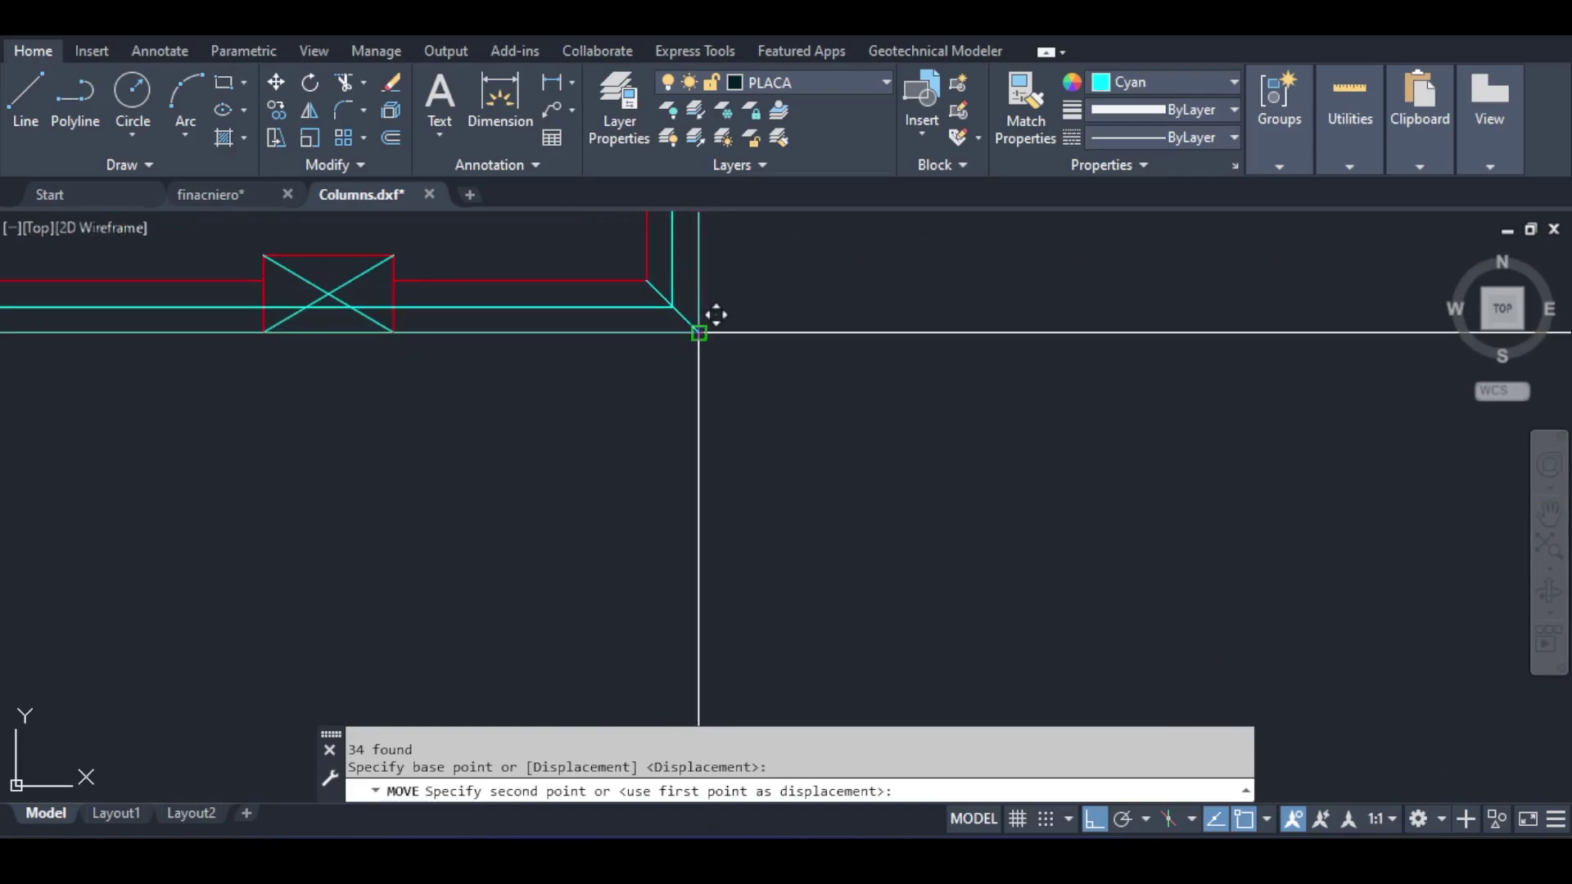
left_click(698, 333)
scroll(762, 326, "down", 6)
middle_click_drag(778, 341, 721, 647)
key("Escape")
scroll(688, 398, "up", 6)
scroll(571, 387, "down", 12)
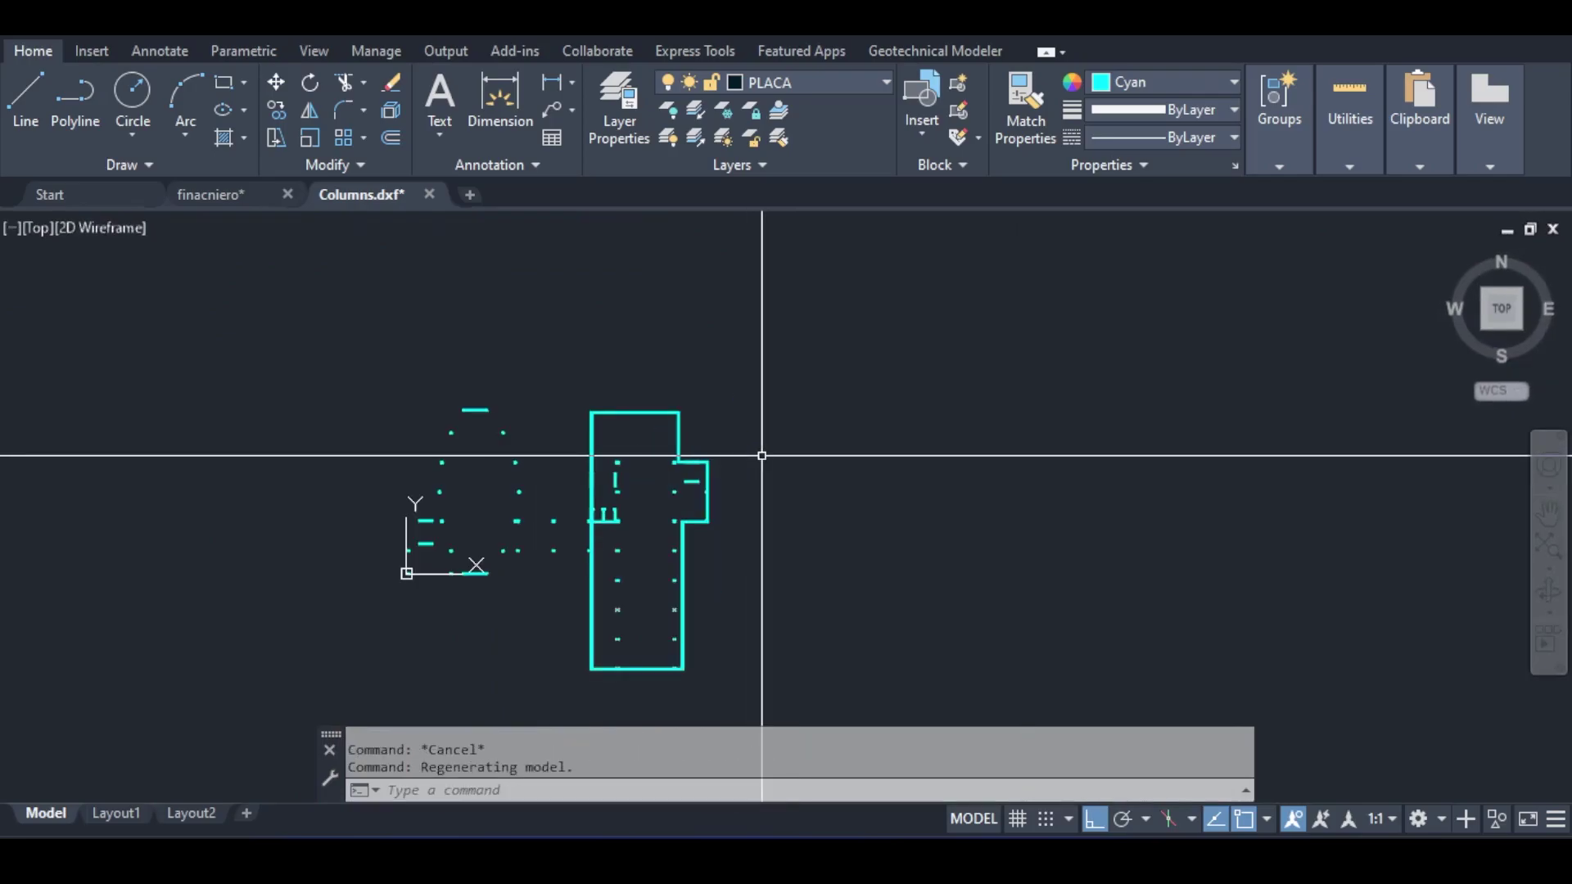
Step: Save the drawing over the existing Columns.dxf and quit AutoCAD without saving in the AutoCAD Drawing format
key("ctrl+s")
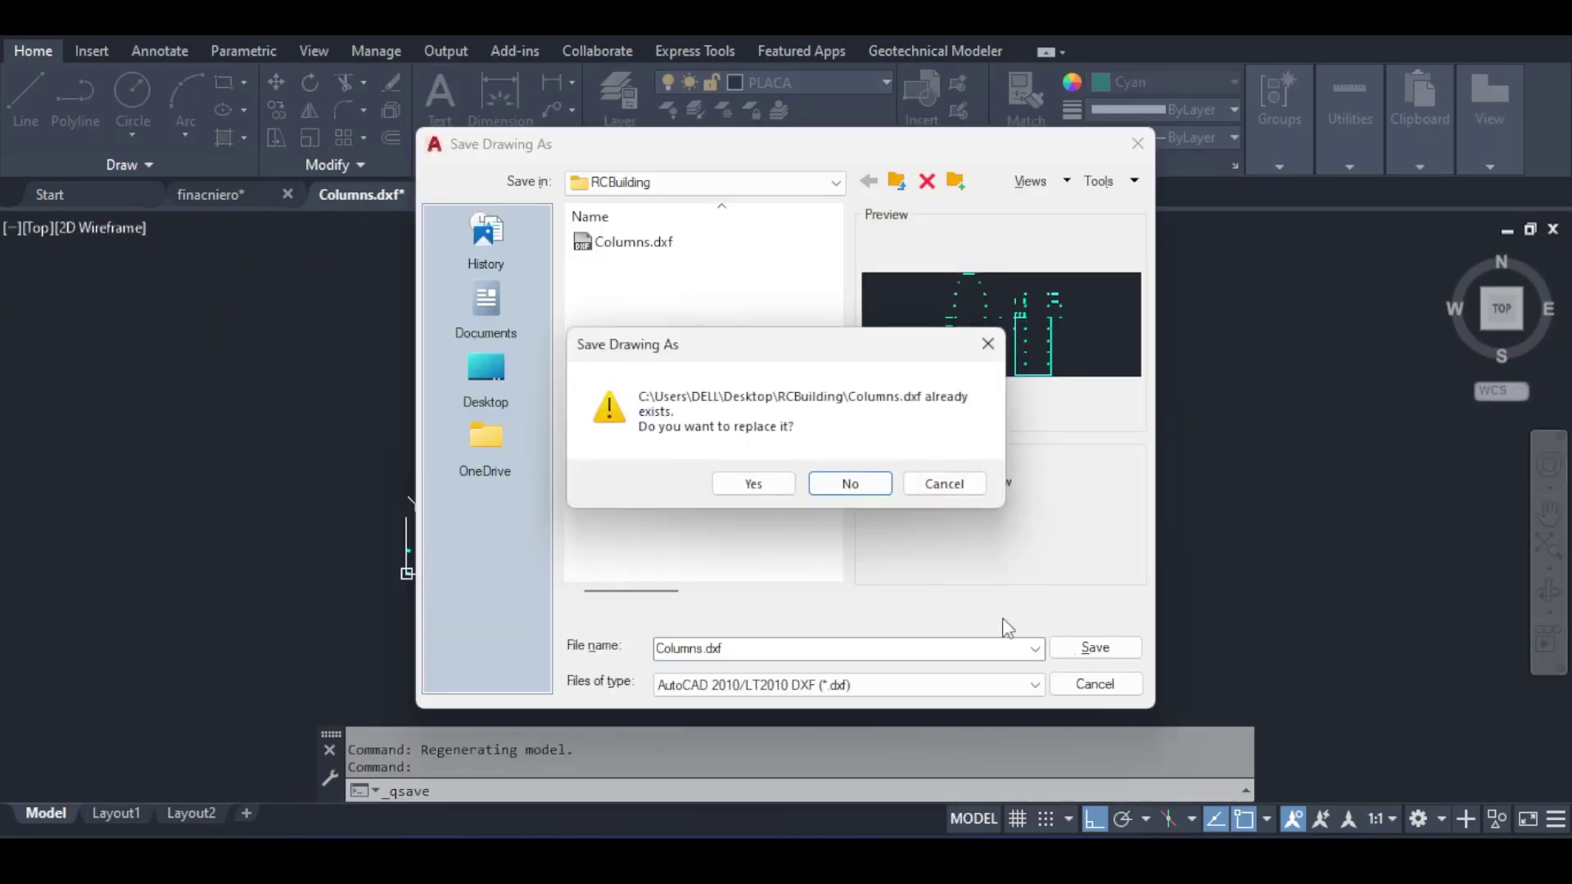
left_click(776, 488)
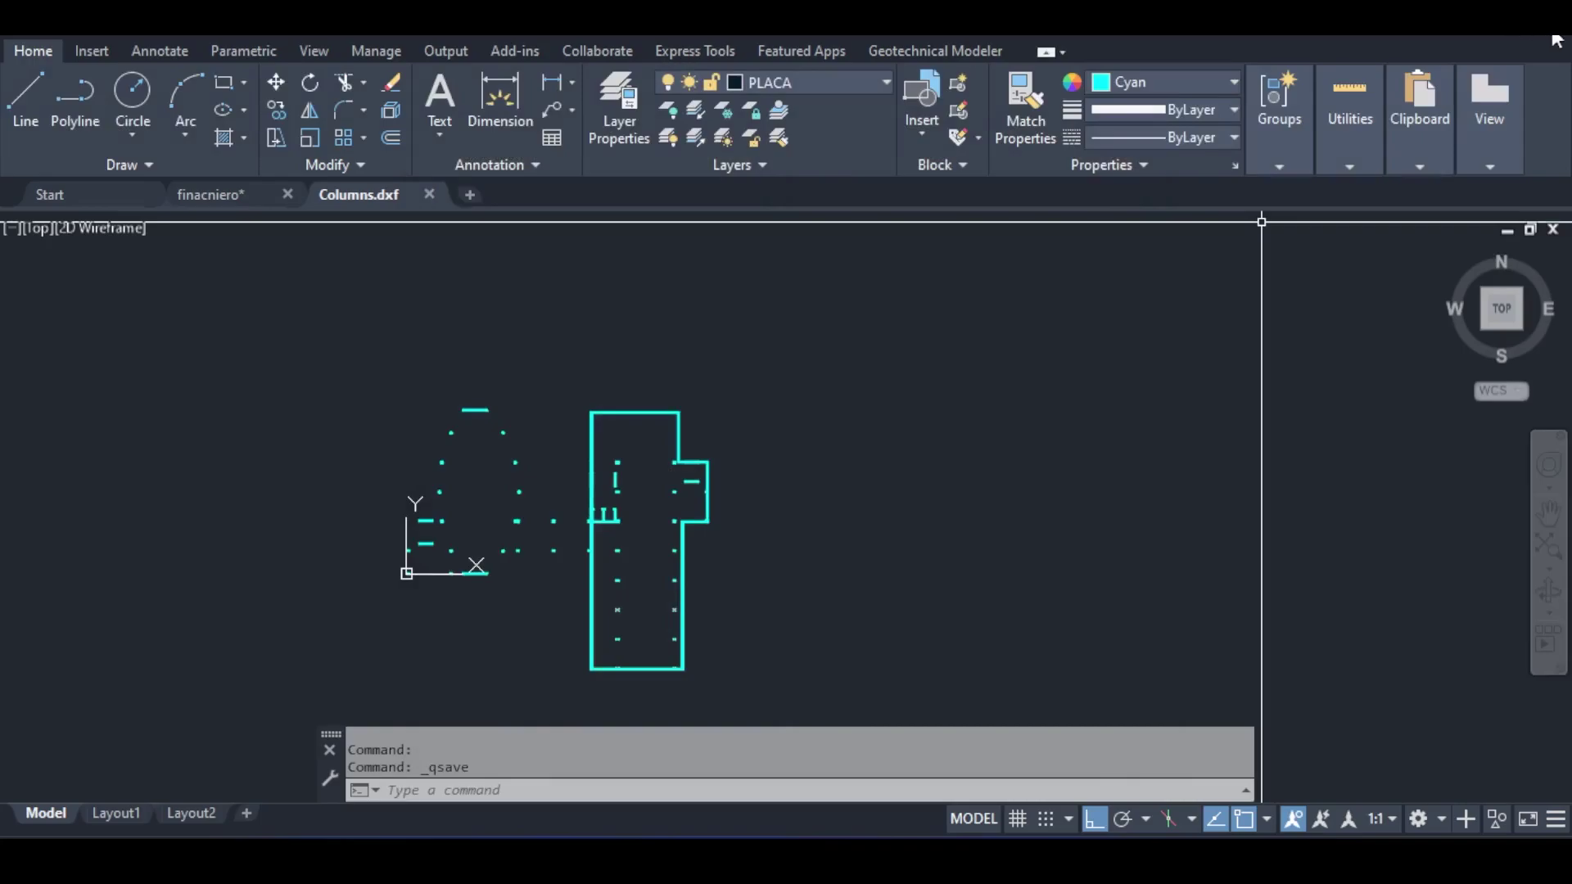
key("ctrl+q")
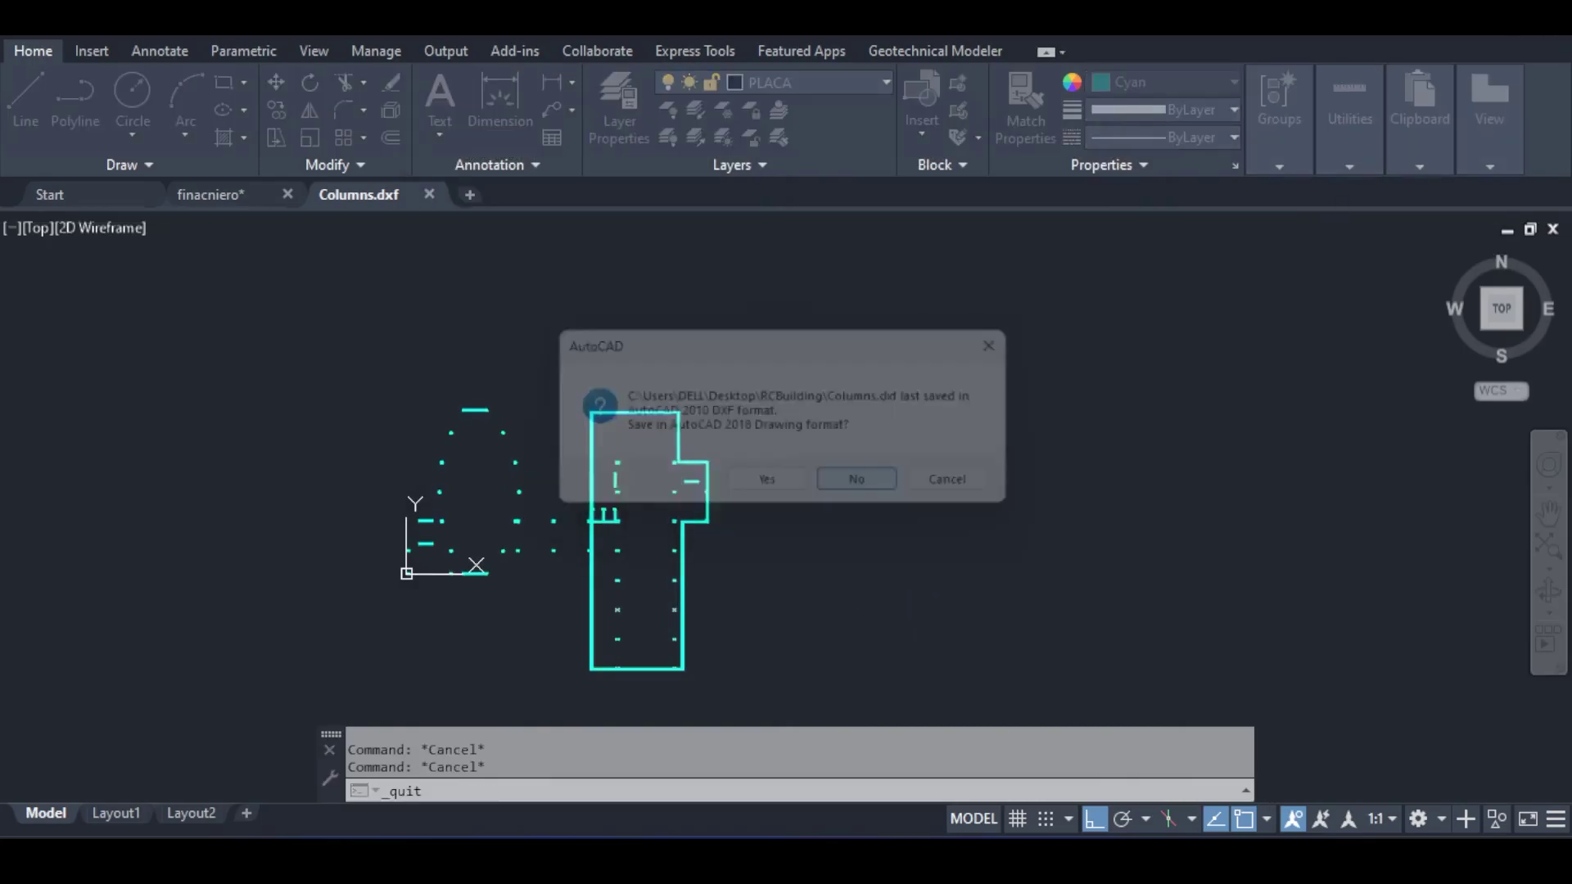
left_click(847, 486)
left_click(852, 482)
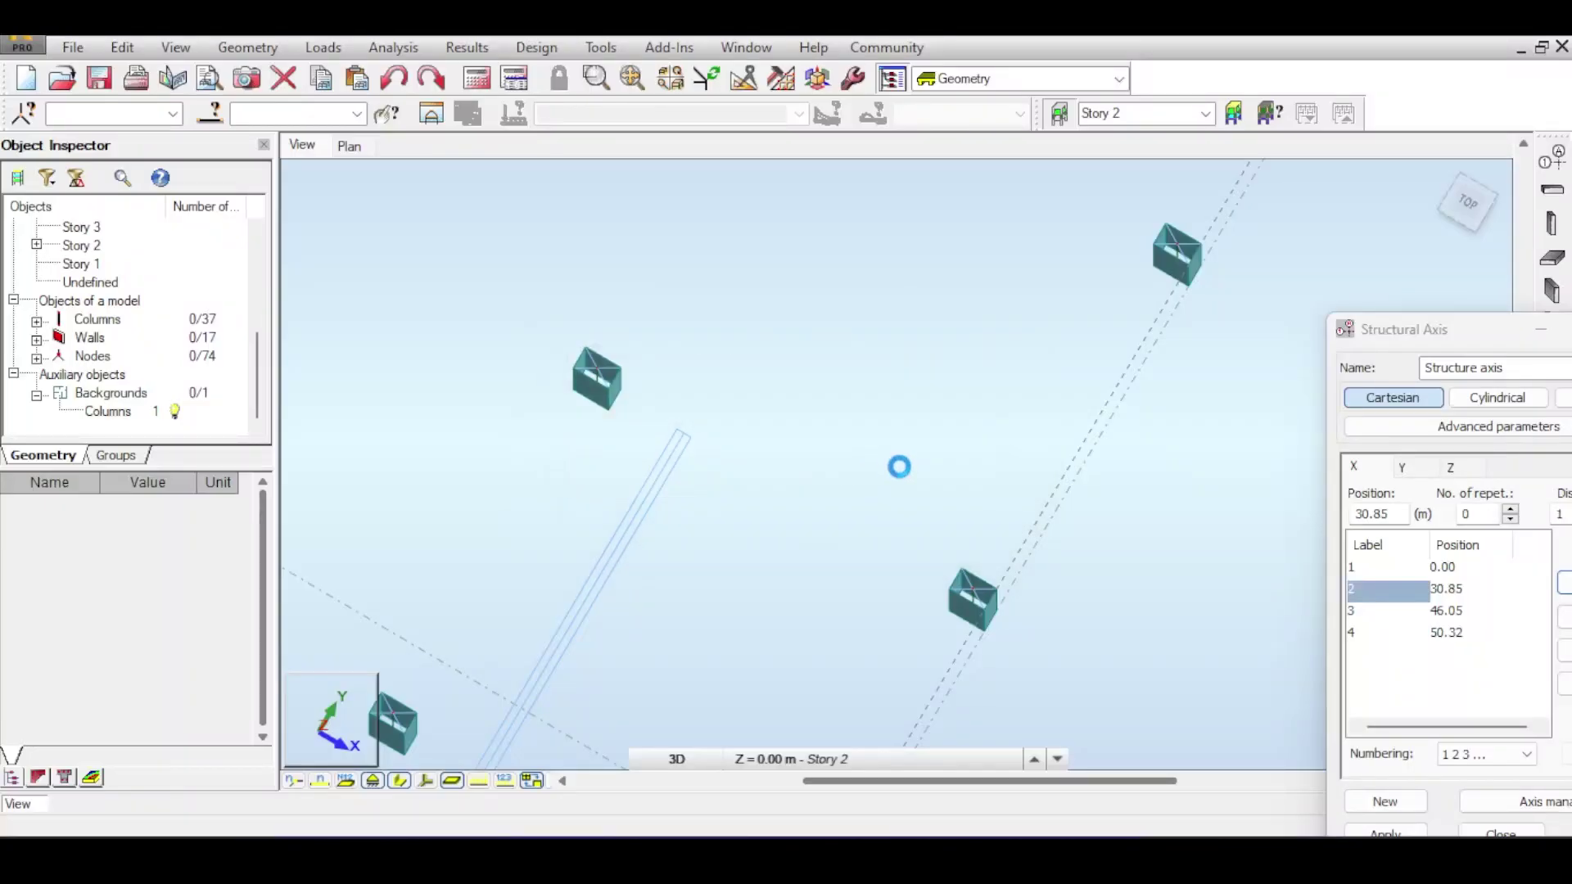
Step: In Robot Structural Analysis, examine how the outline background fits the Story 2 columns and the walls of the core
scroll(900, 469, "down", 1)
middle_click_drag(788, 382, 845, 546)
middle_click_drag(851, 462, 882, 313)
middle_click_drag(759, 315, 822, 352)
scroll(823, 352, "up", 6)
scroll(1140, 443, "up", 3)
scroll(1112, 428, "down", 2)
middle_click_drag(704, 361, 1162, 459)
middle_click_drag(641, 382, 1132, 429)
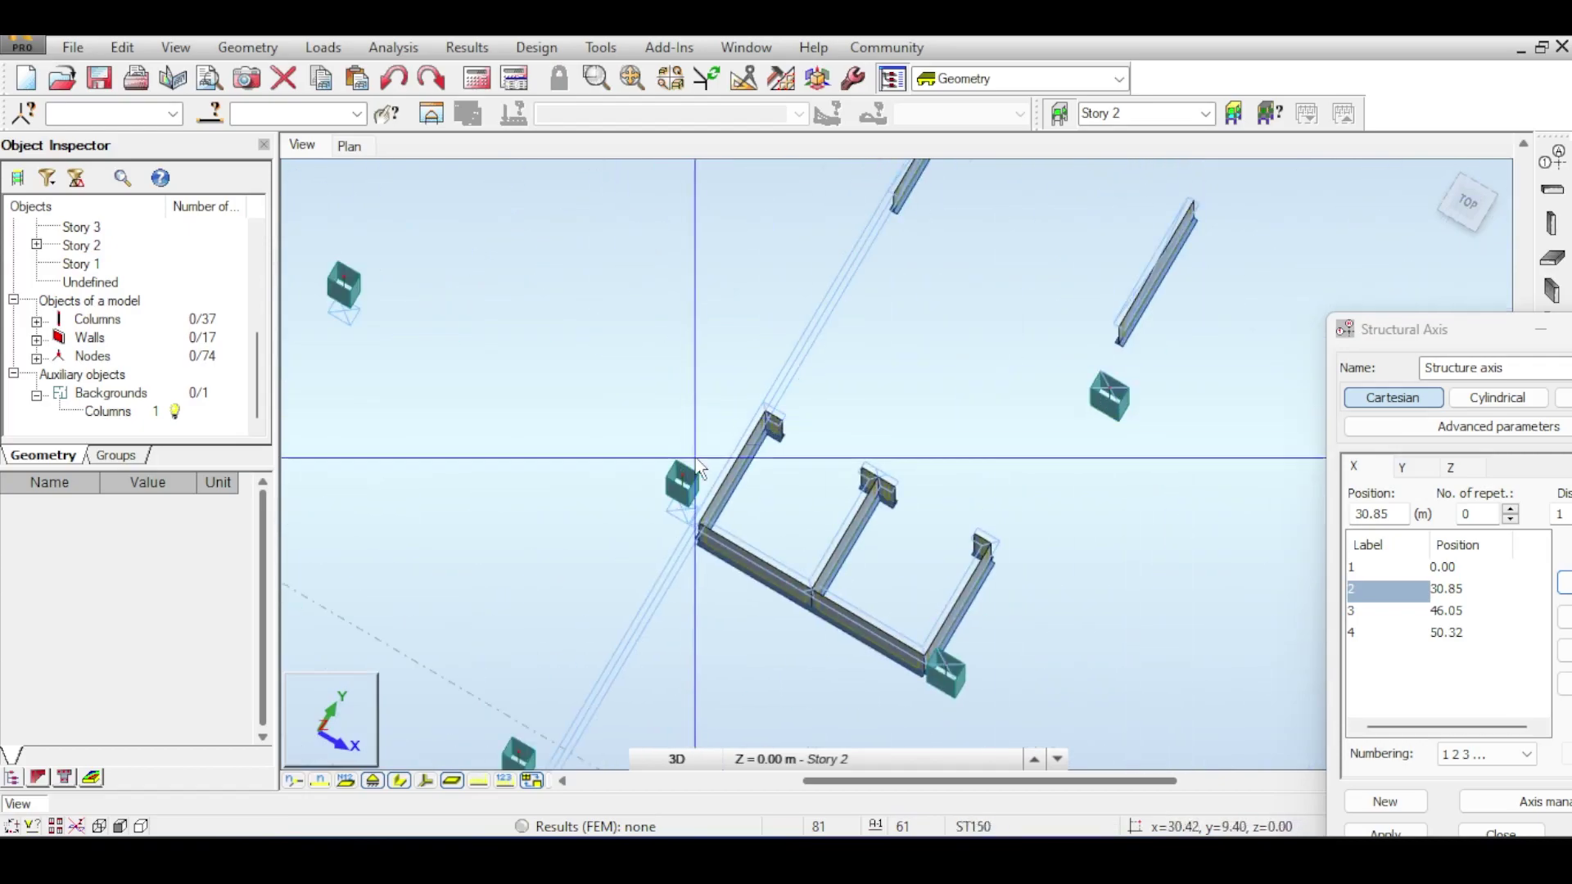
scroll(696, 468, "up", 3)
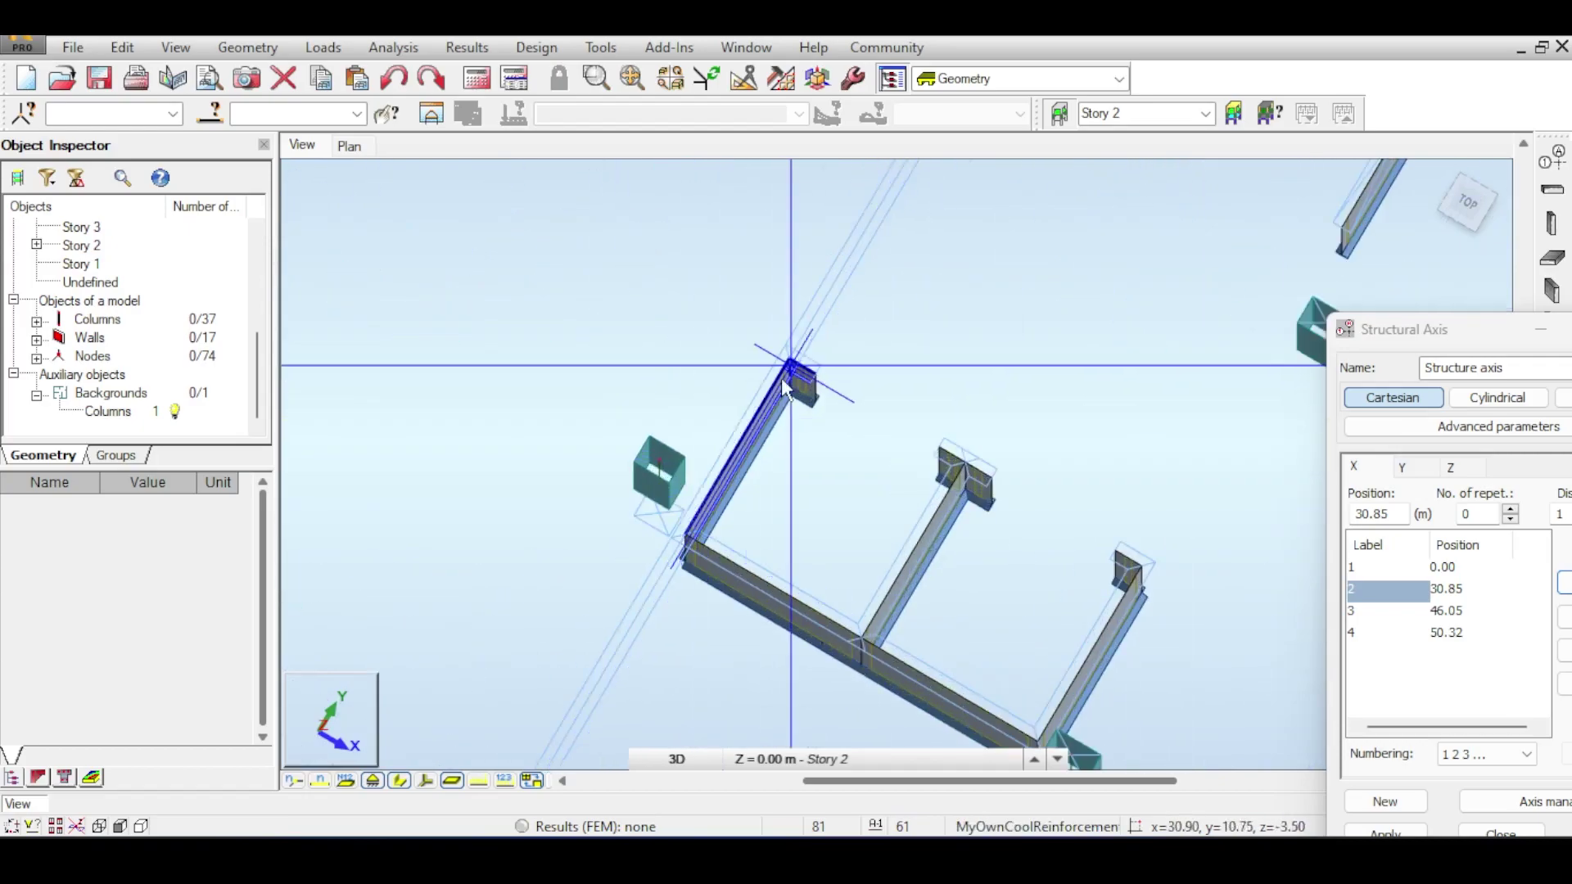
scroll(781, 376, "down", 8)
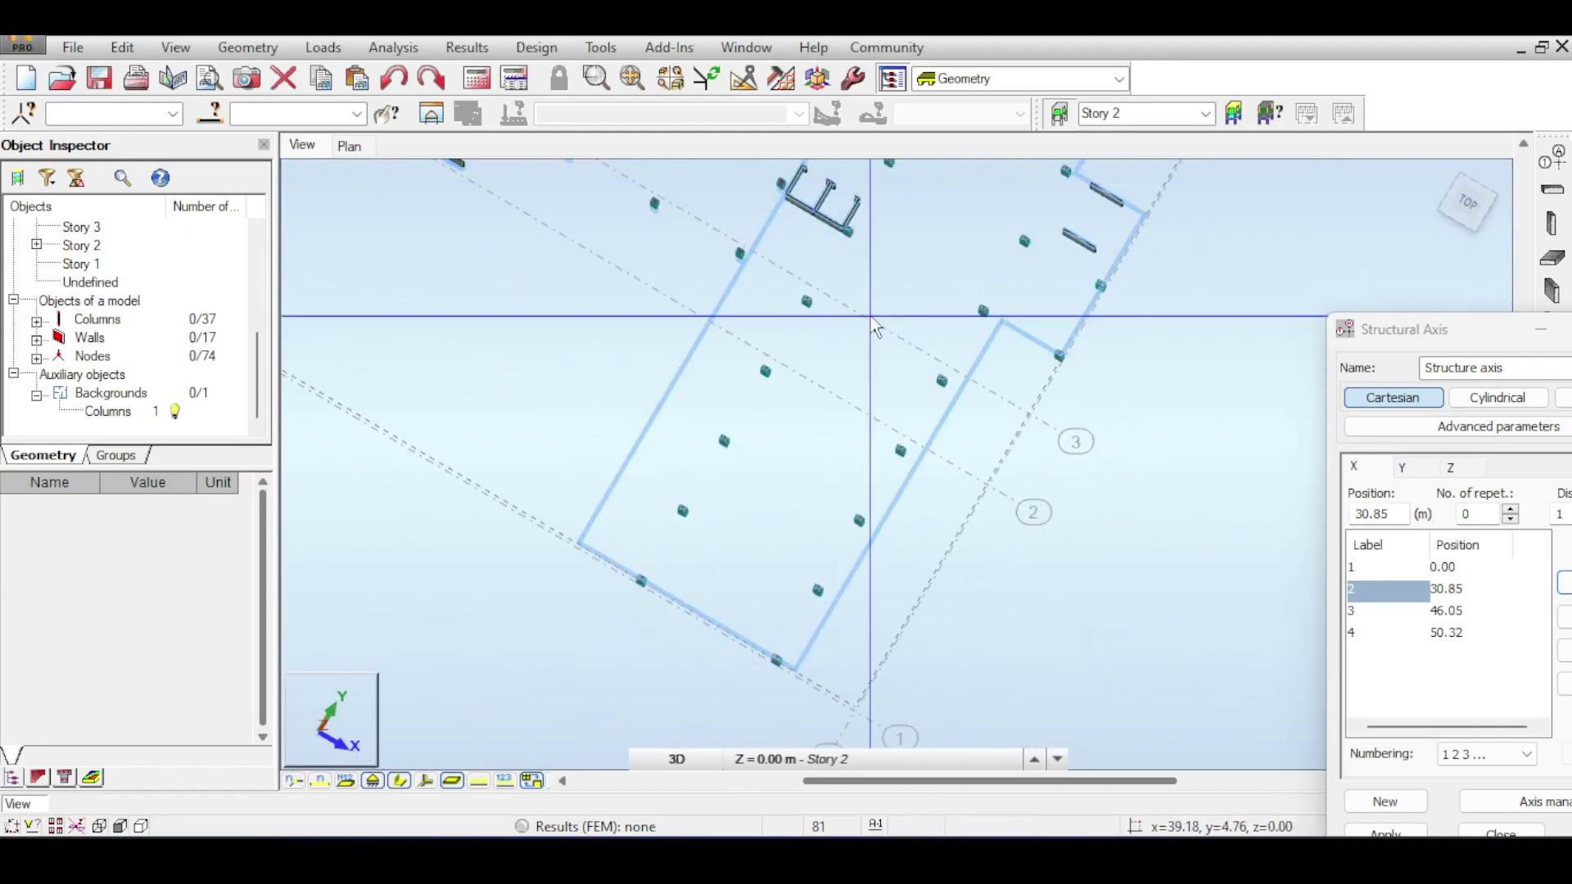
scroll(851, 313, "up", 6)
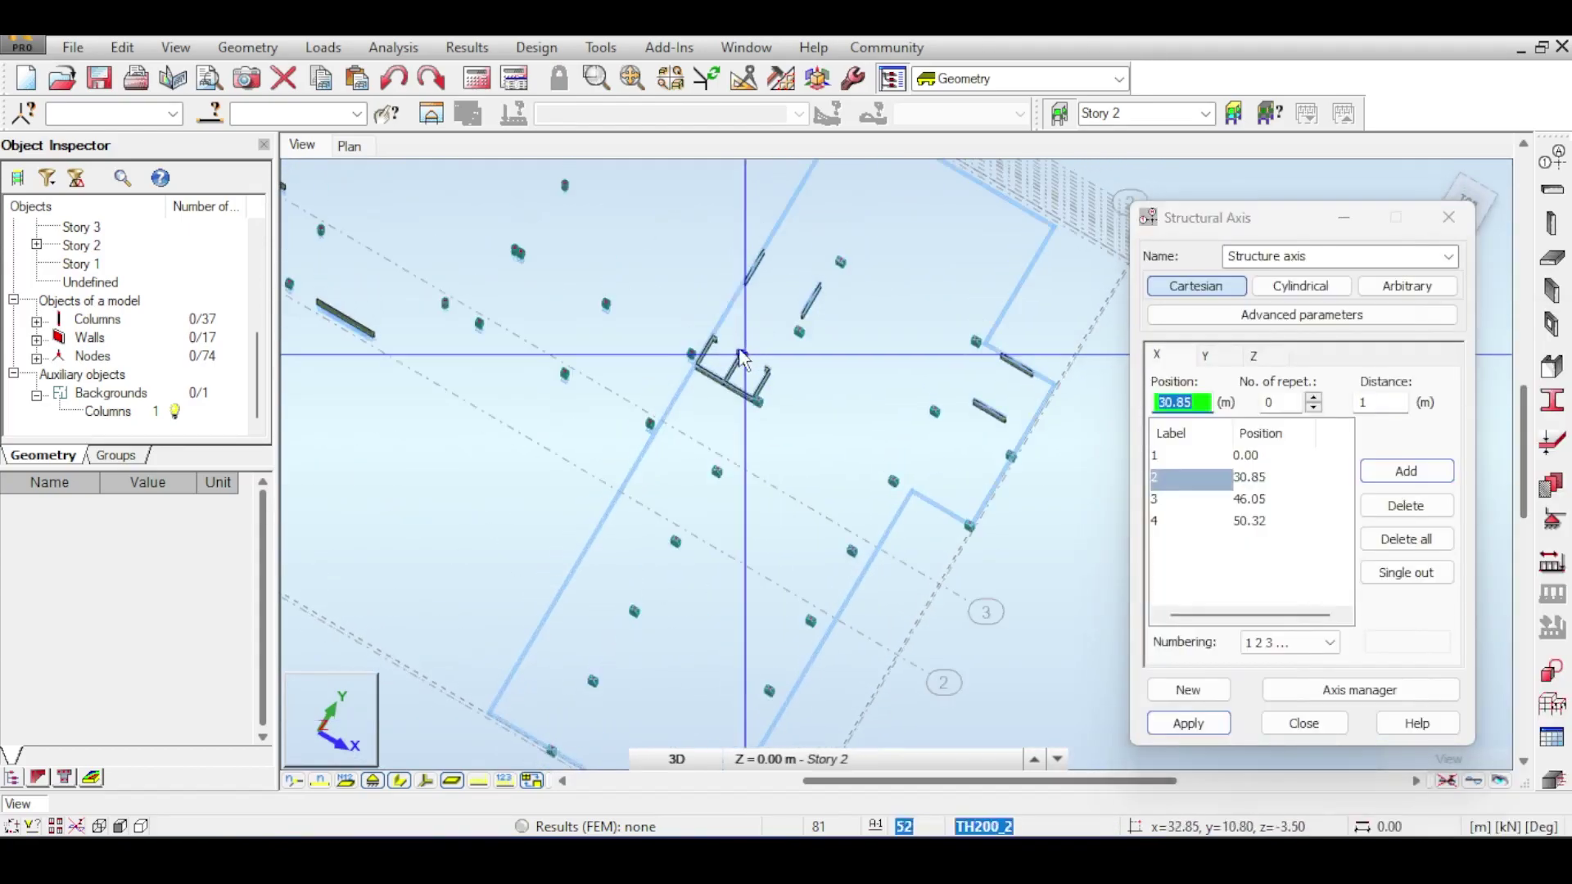
scroll(686, 359, "down", 6)
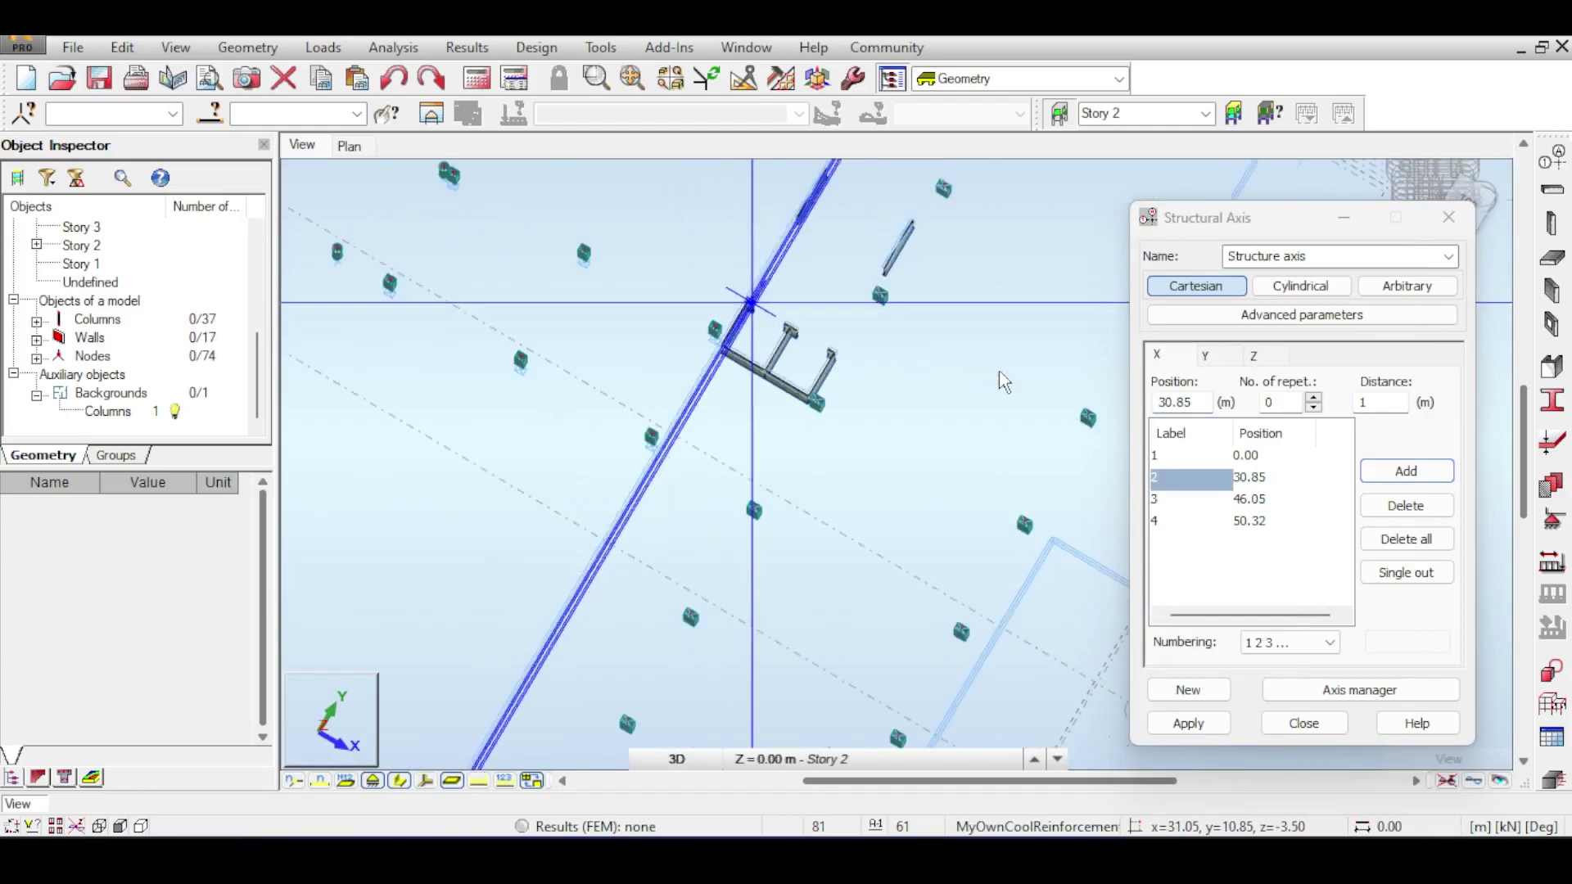
Step: Add an X axis at 50.22 m on the centreline corner of the outline's stepped-out part, at the outer column
middle_click_drag(819, 361, 880, 222)
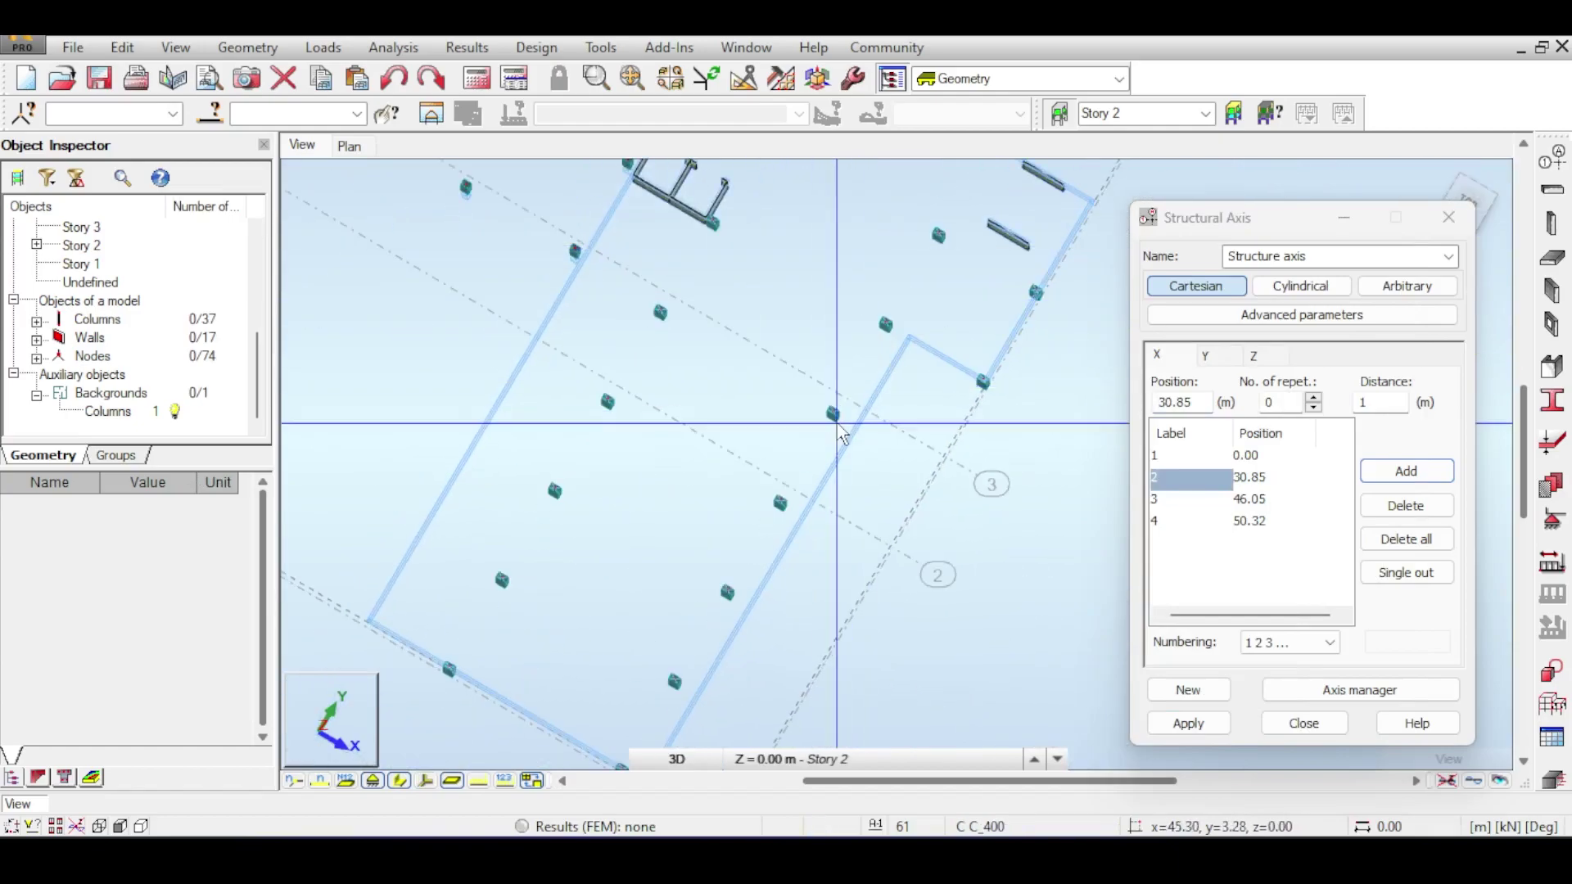
middle_click_drag(906, 445, 913, 335)
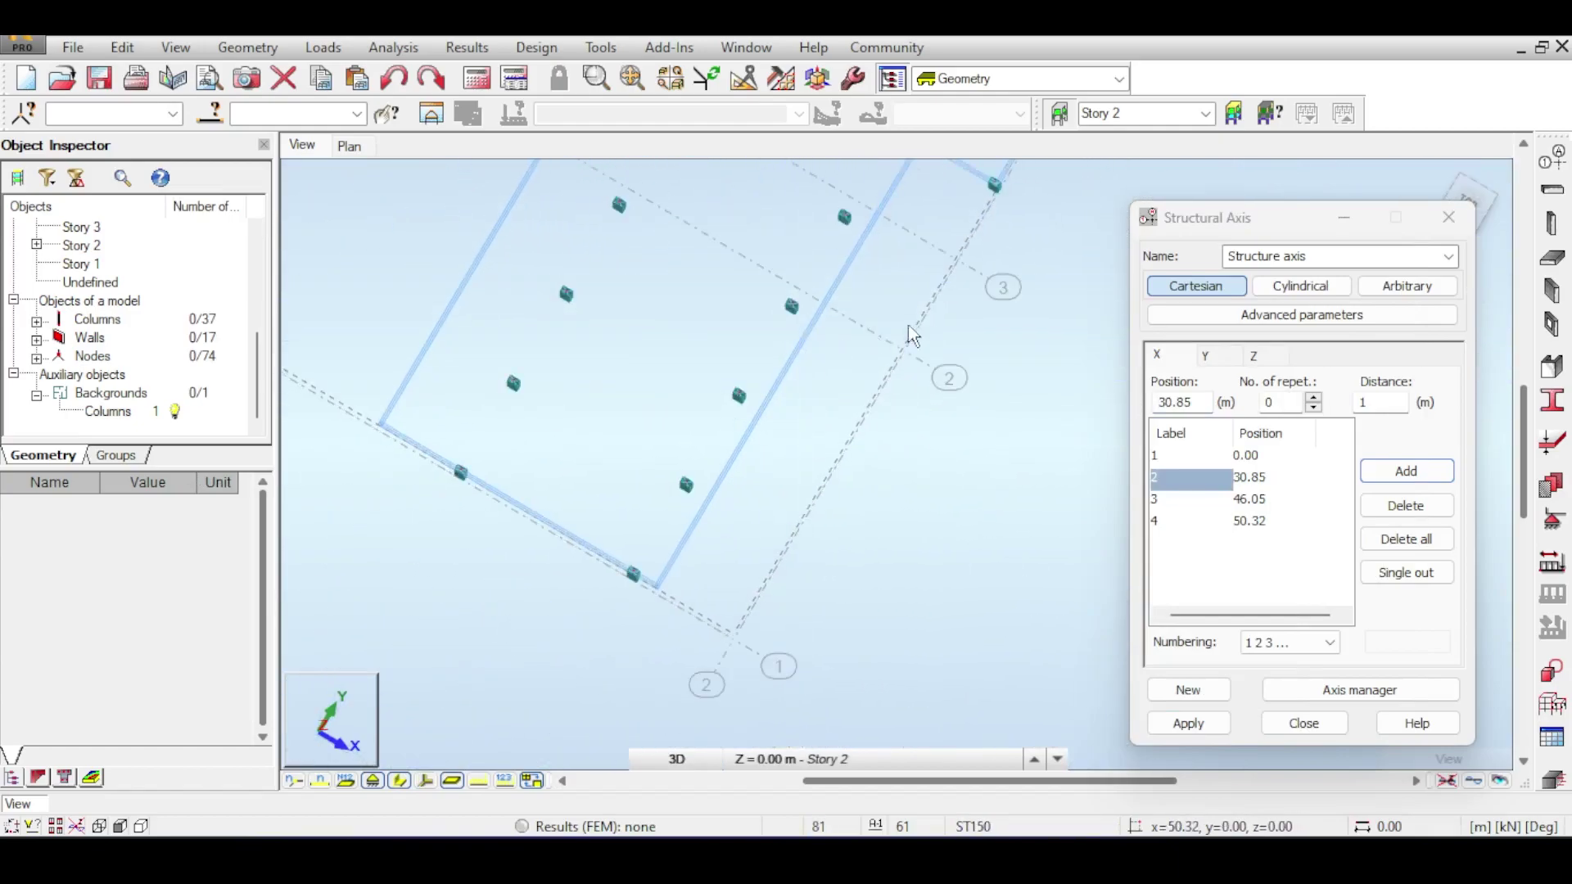
middle_click_drag(861, 464, 909, 376)
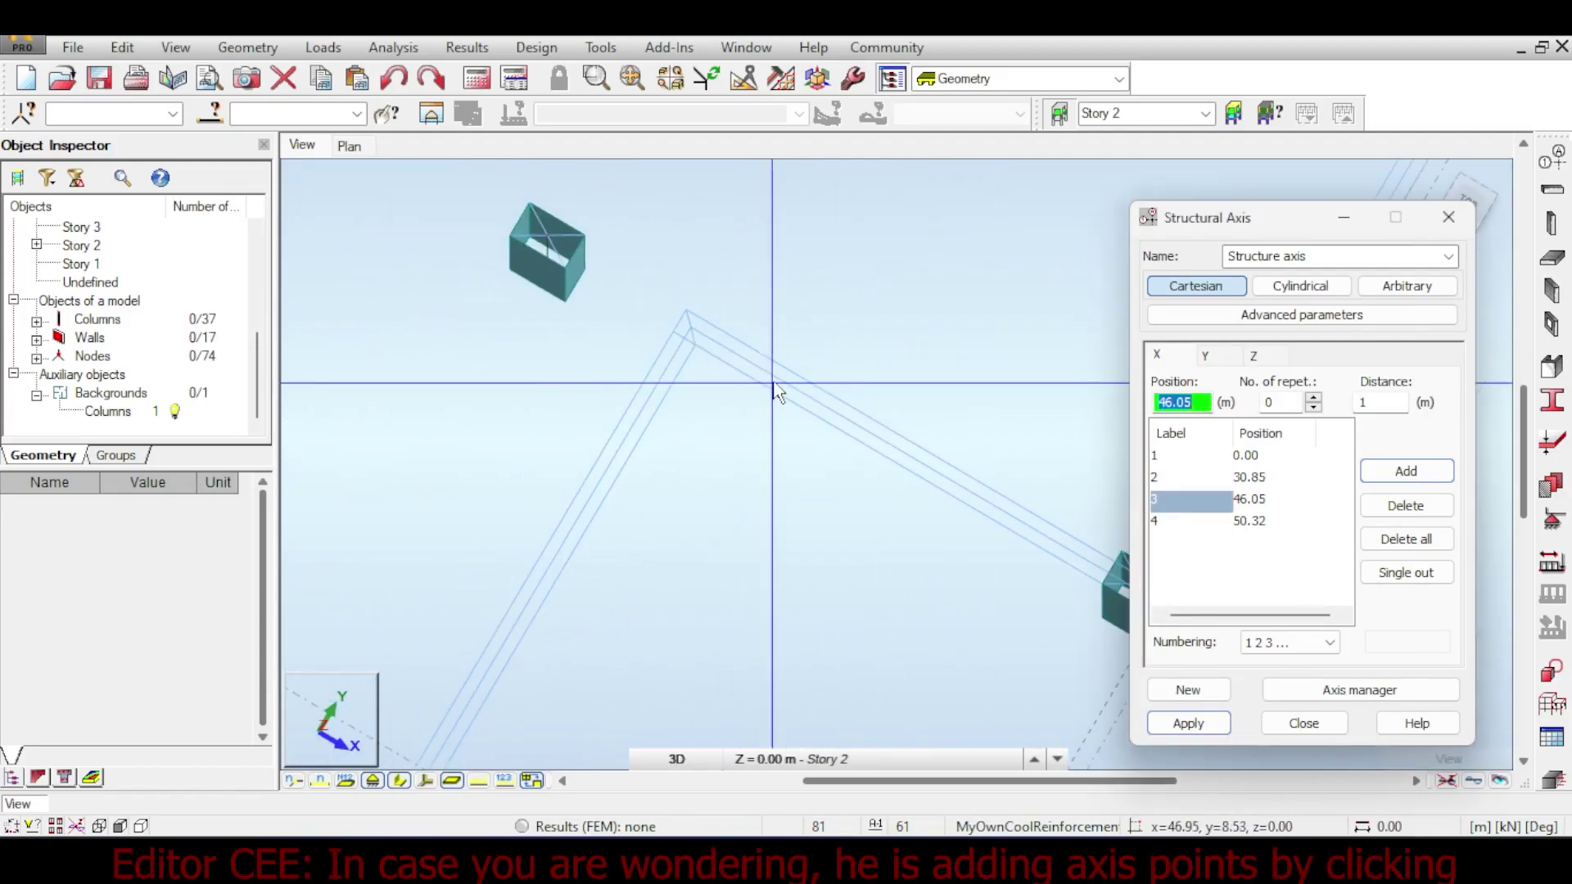
middle_click_drag(1023, 519, 690, 363)
scroll(830, 465, "up", 5)
scroll(782, 365, "up", 5)
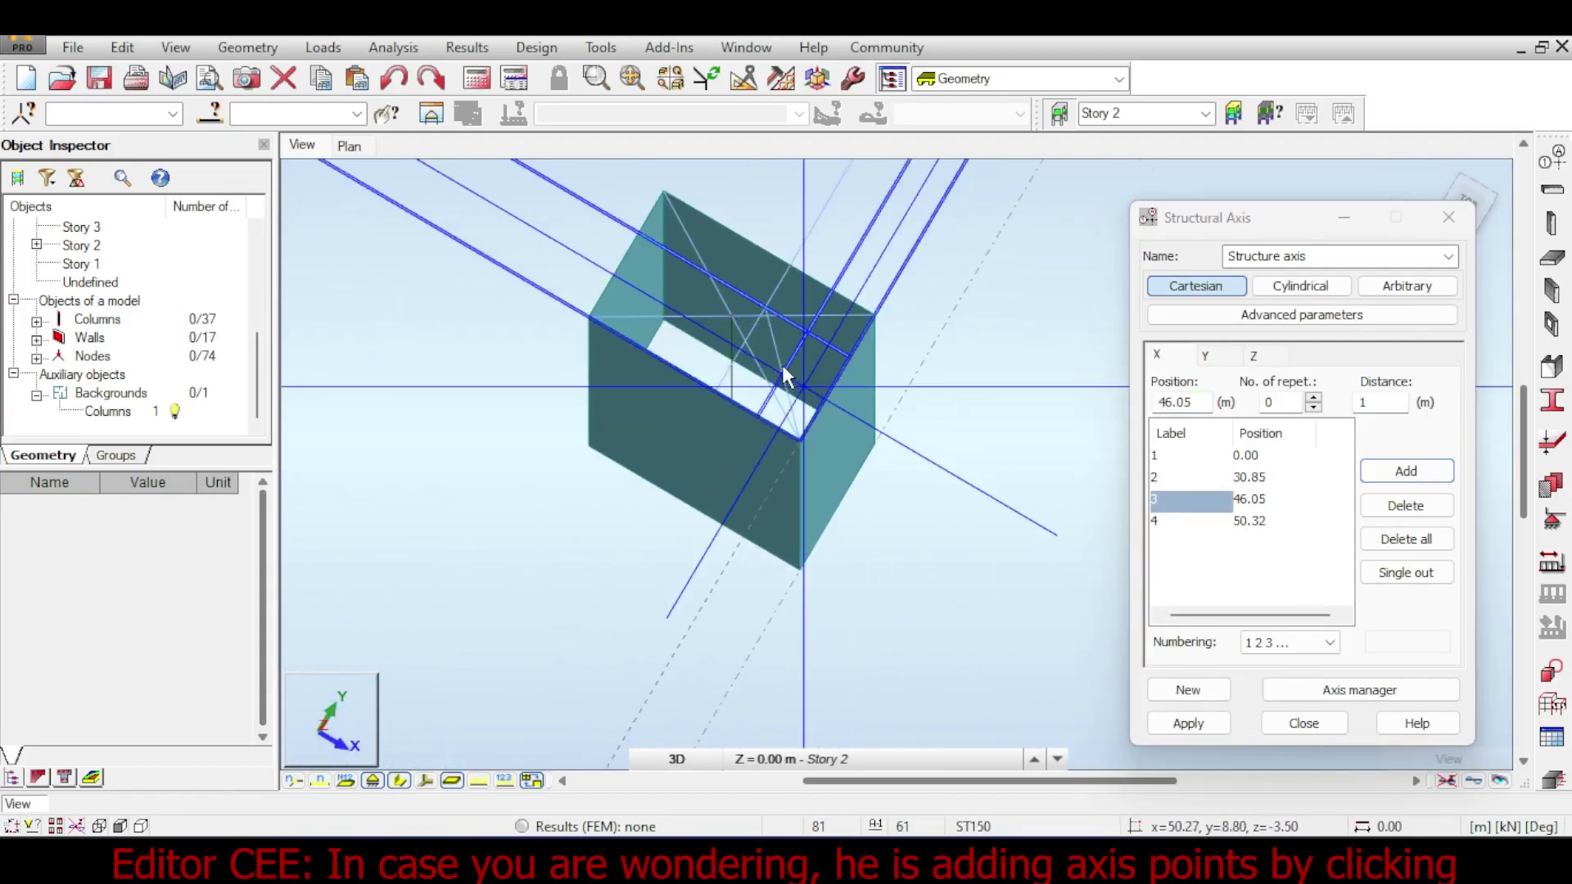
scroll(782, 344, "up", 2)
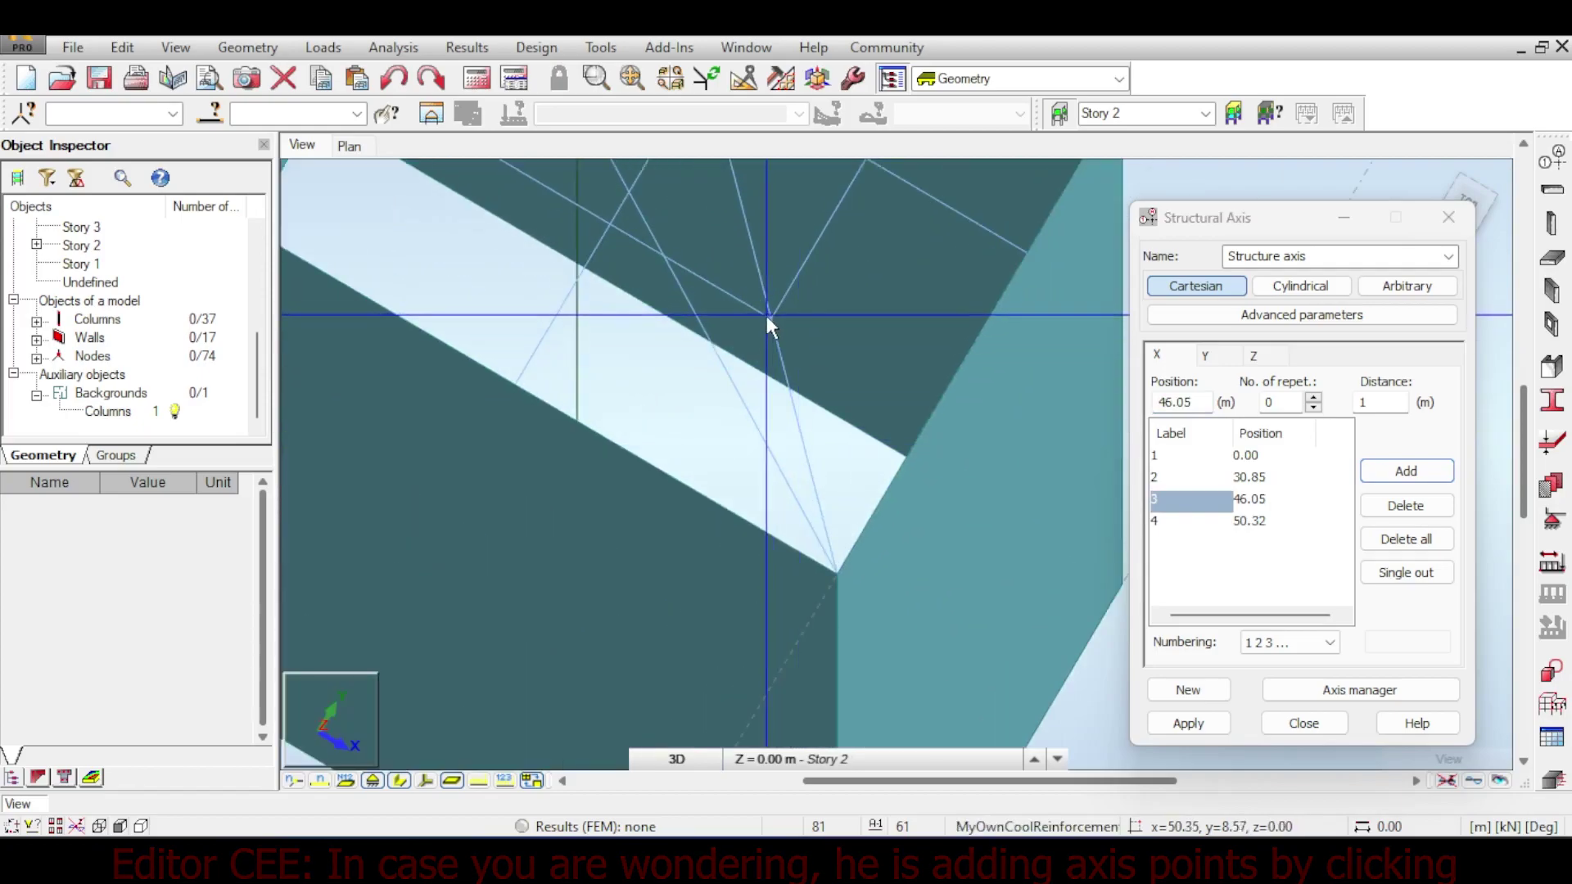
left_click(770, 318)
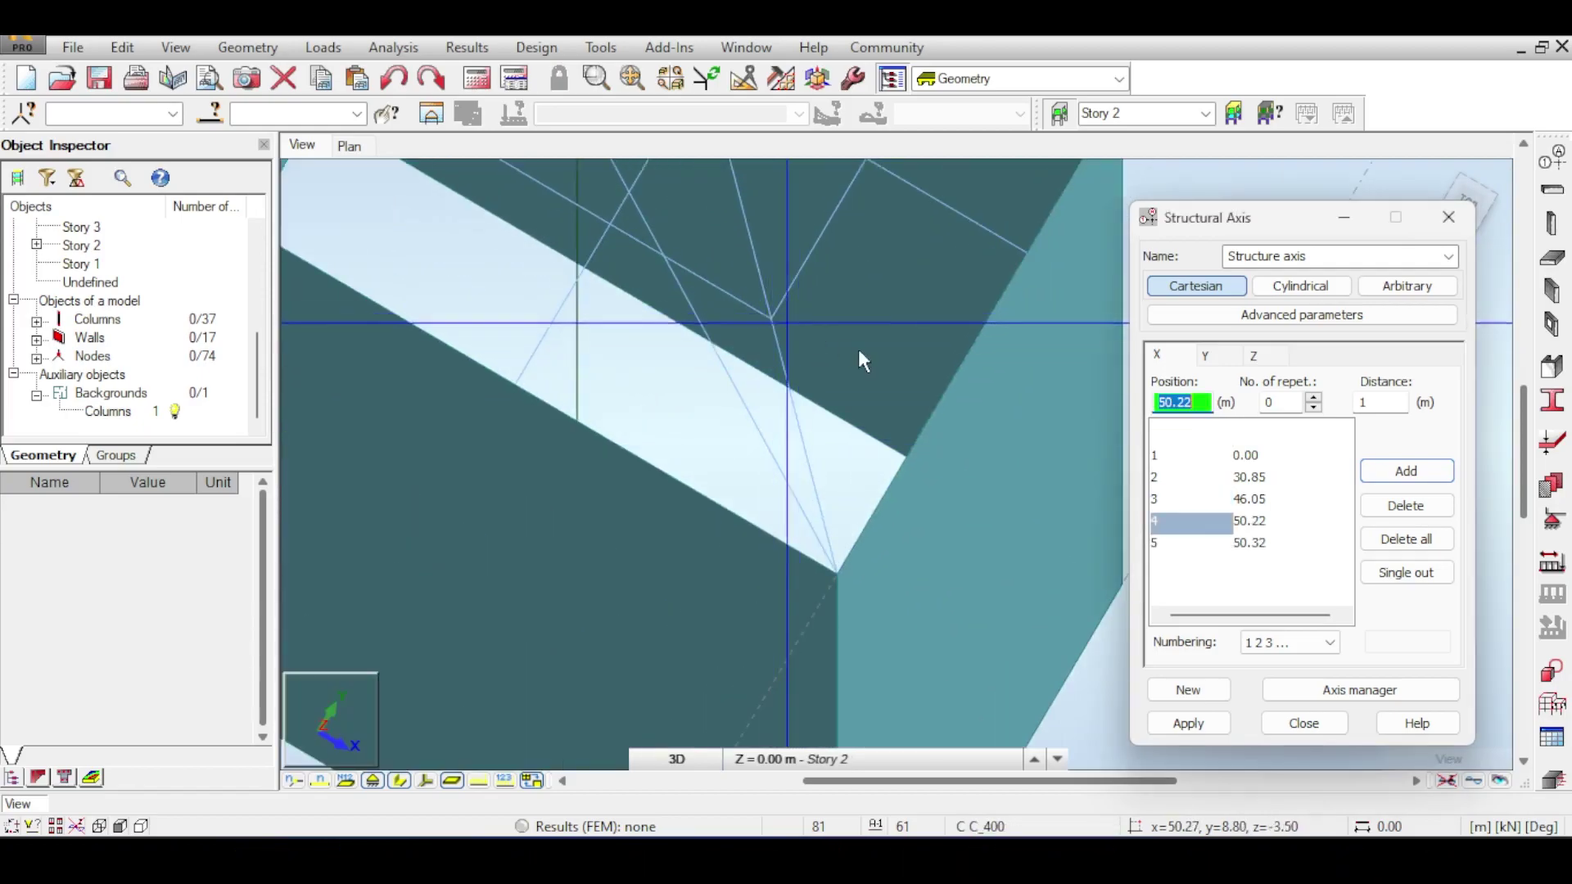
Step: Add X axes at 48.67 m and 46.42 m at the ends of the edge wall and at 45.31 m on the outline's inner corner
scroll(860, 352, "down", 5)
scroll(847, 360, "down", 5)
middle_click_drag(763, 187, 749, 417)
scroll(740, 450, "up", 6)
middle_click_drag(920, 450, 379, 309)
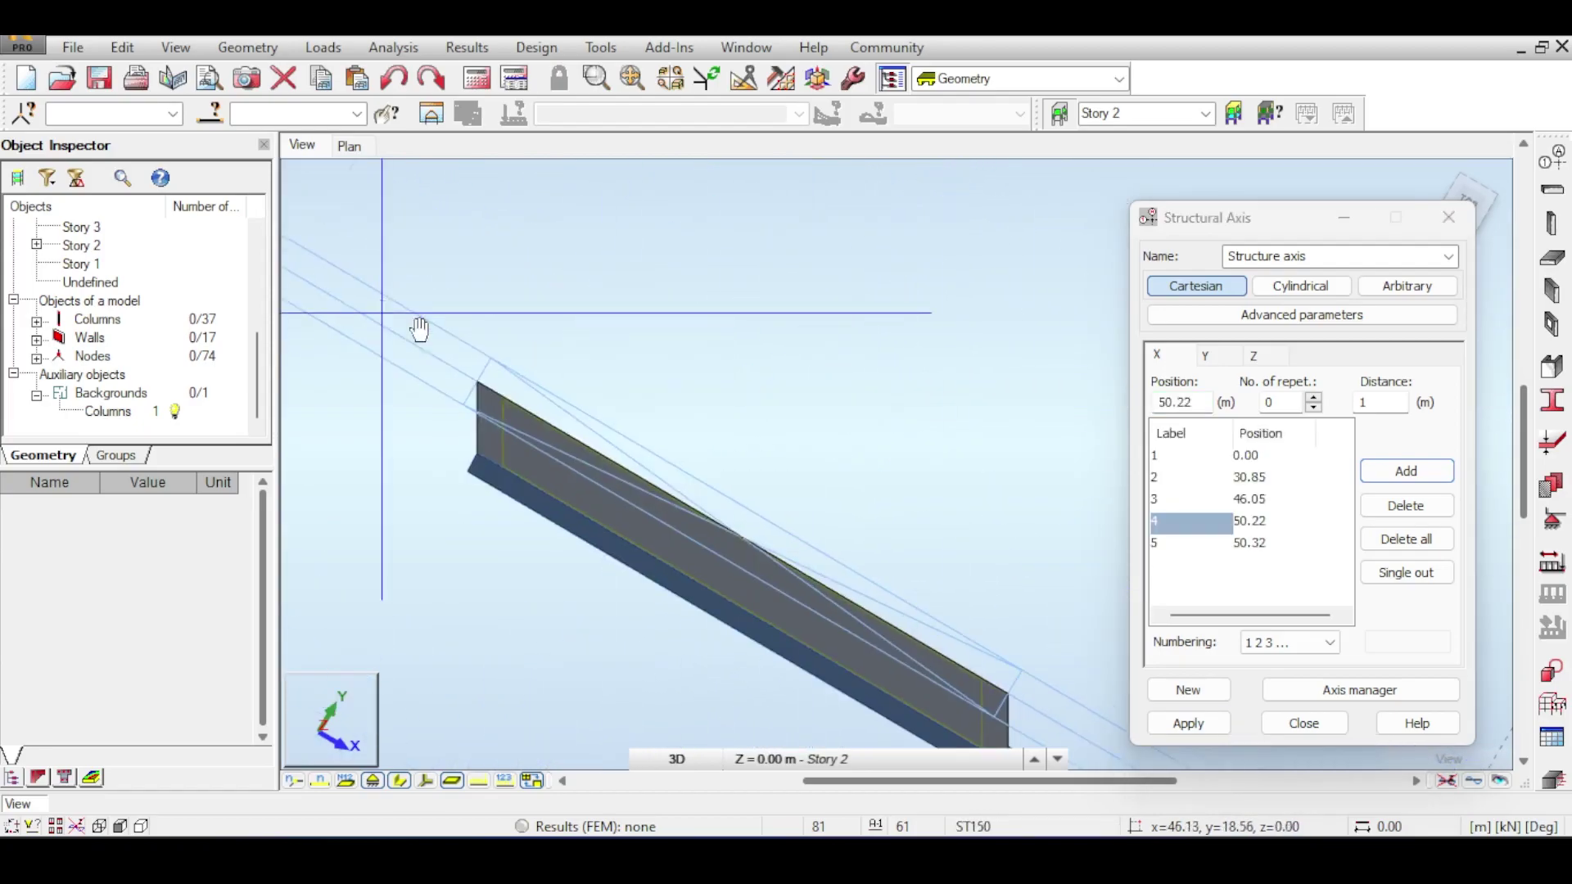
middle_click_drag(868, 671, 700, 319)
left_click(839, 363)
middle_click_drag(352, 229, 1089, 688)
left_click(930, 445)
left_click(601, 290)
Step: Add an X axis on the centreline at the outline's upper right corner, 45.31 m, and apply the axis definition
middle_click_drag(900, 188, 478, 737)
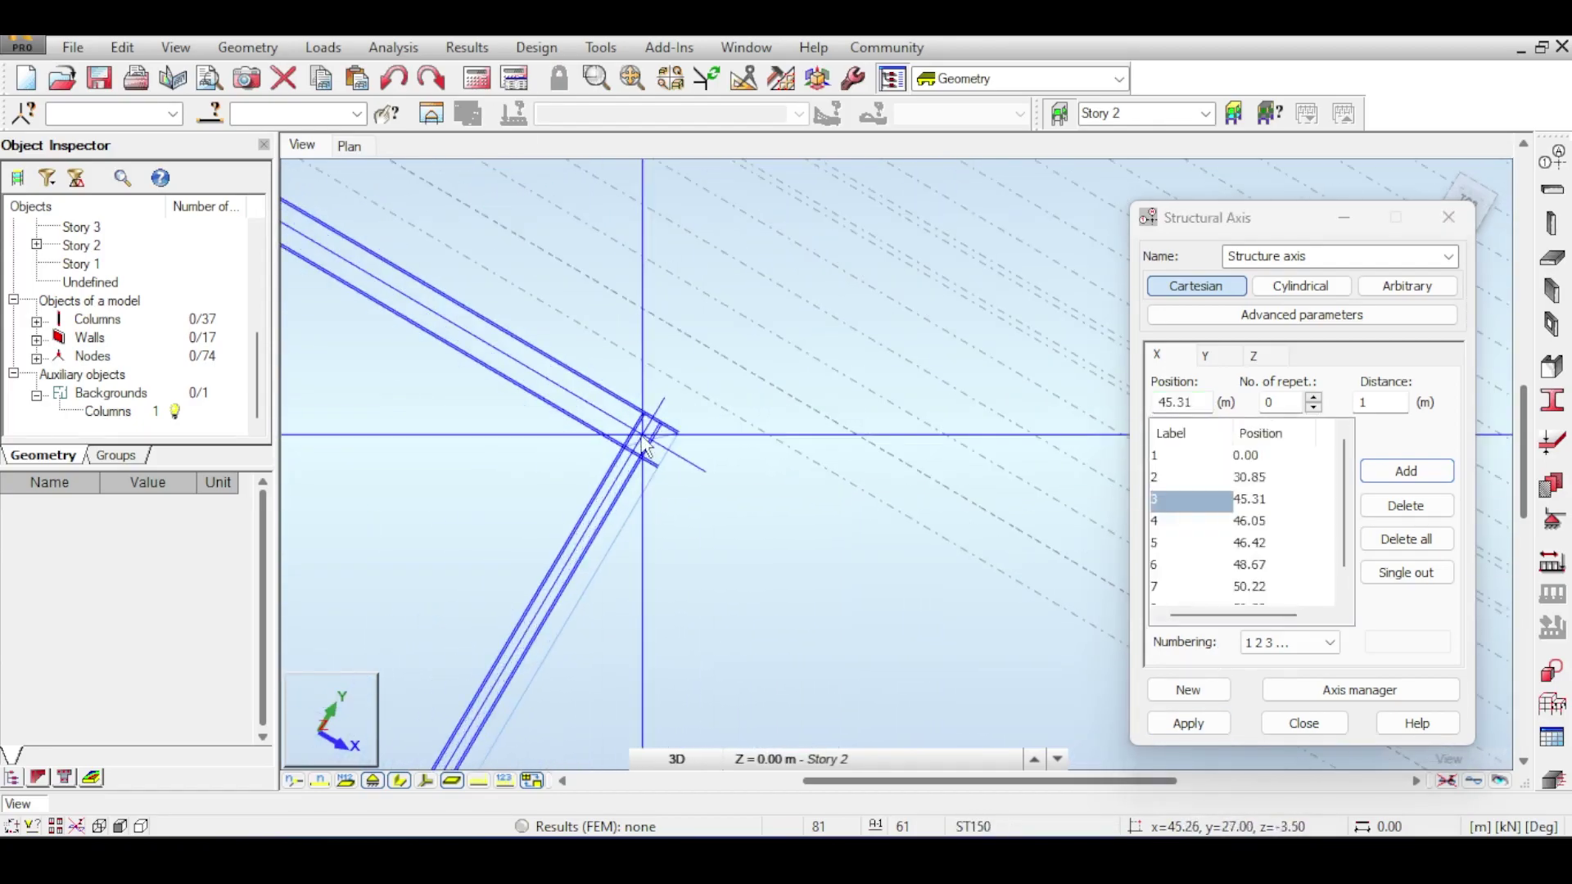
scroll(643, 432, "down", 2)
left_click(622, 449)
middle_click_drag(573, 425, 1017, 442)
middle_click_drag(827, 434, 692, 298)
scroll(856, 421, "down", 4)
left_click(1200, 722)
Step: Examine in the top view how the X axes line up with the outline, columns and walls
scroll(737, 473, "up", 3)
scroll(709, 397, "up", 5)
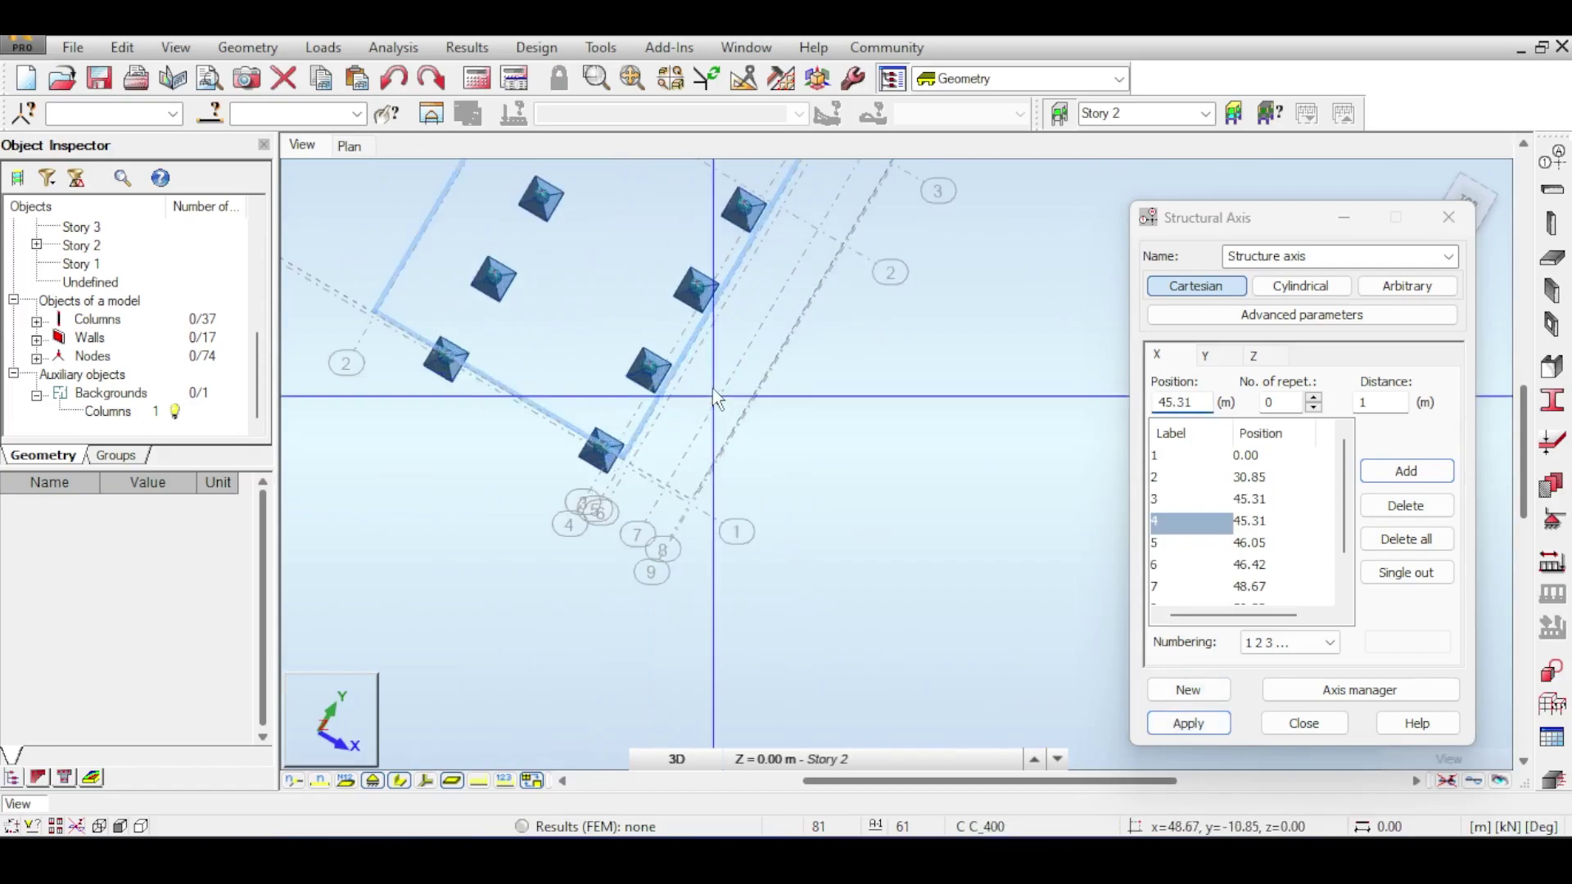
left_click(1473, 208)
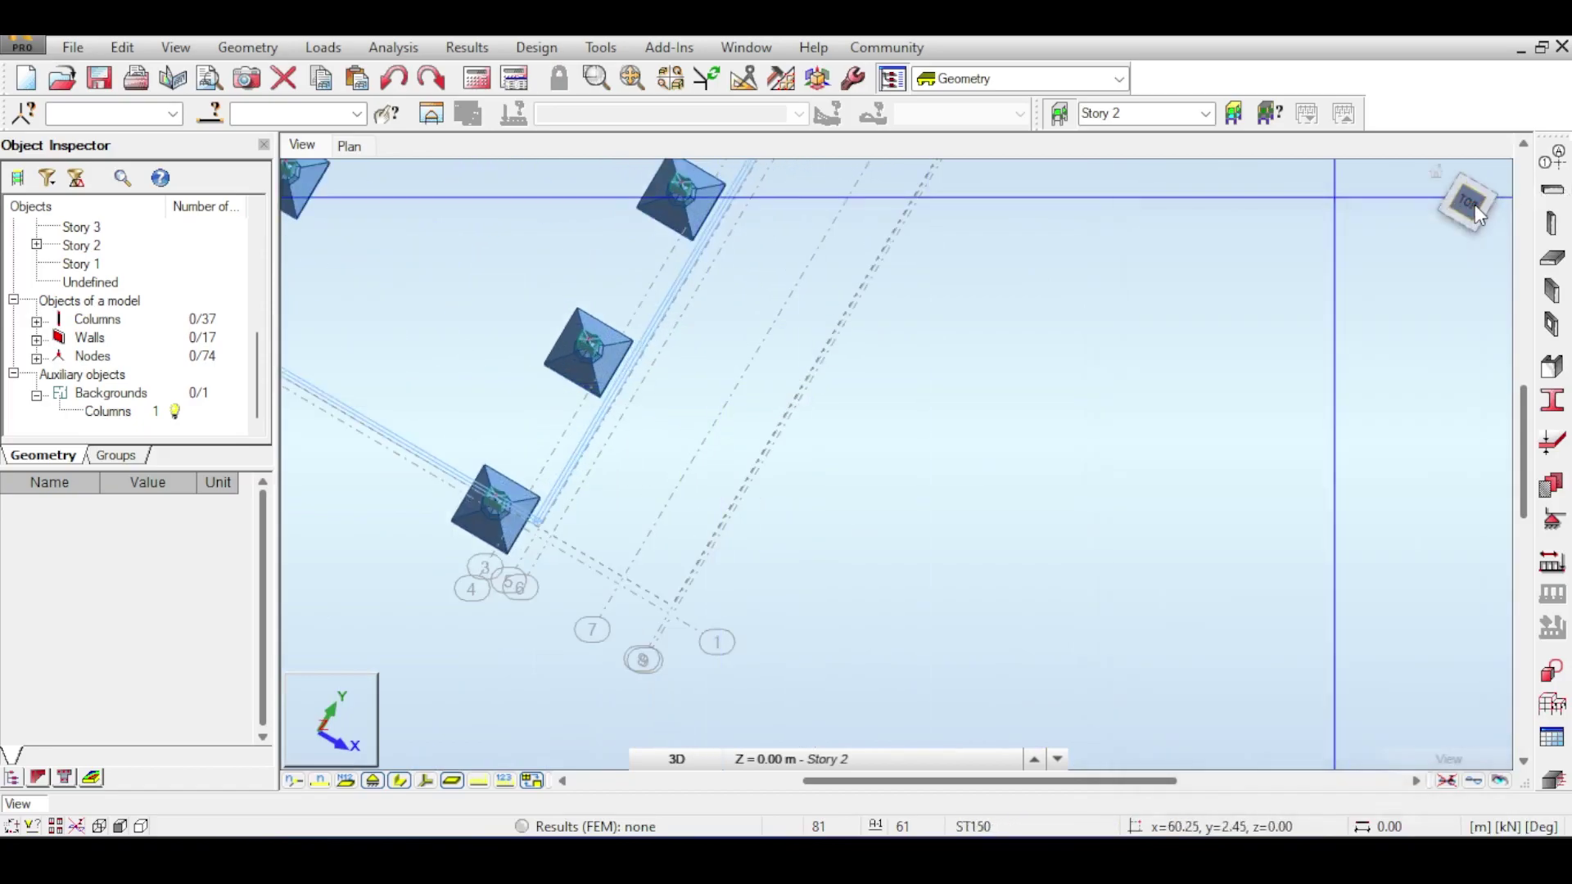
left_click(1472, 200)
middle_click_drag(556, 592, 905, 601)
scroll(907, 602, "up", 5)
scroll(907, 462, "down", 2)
middle_click_drag(709, 322, 709, 646)
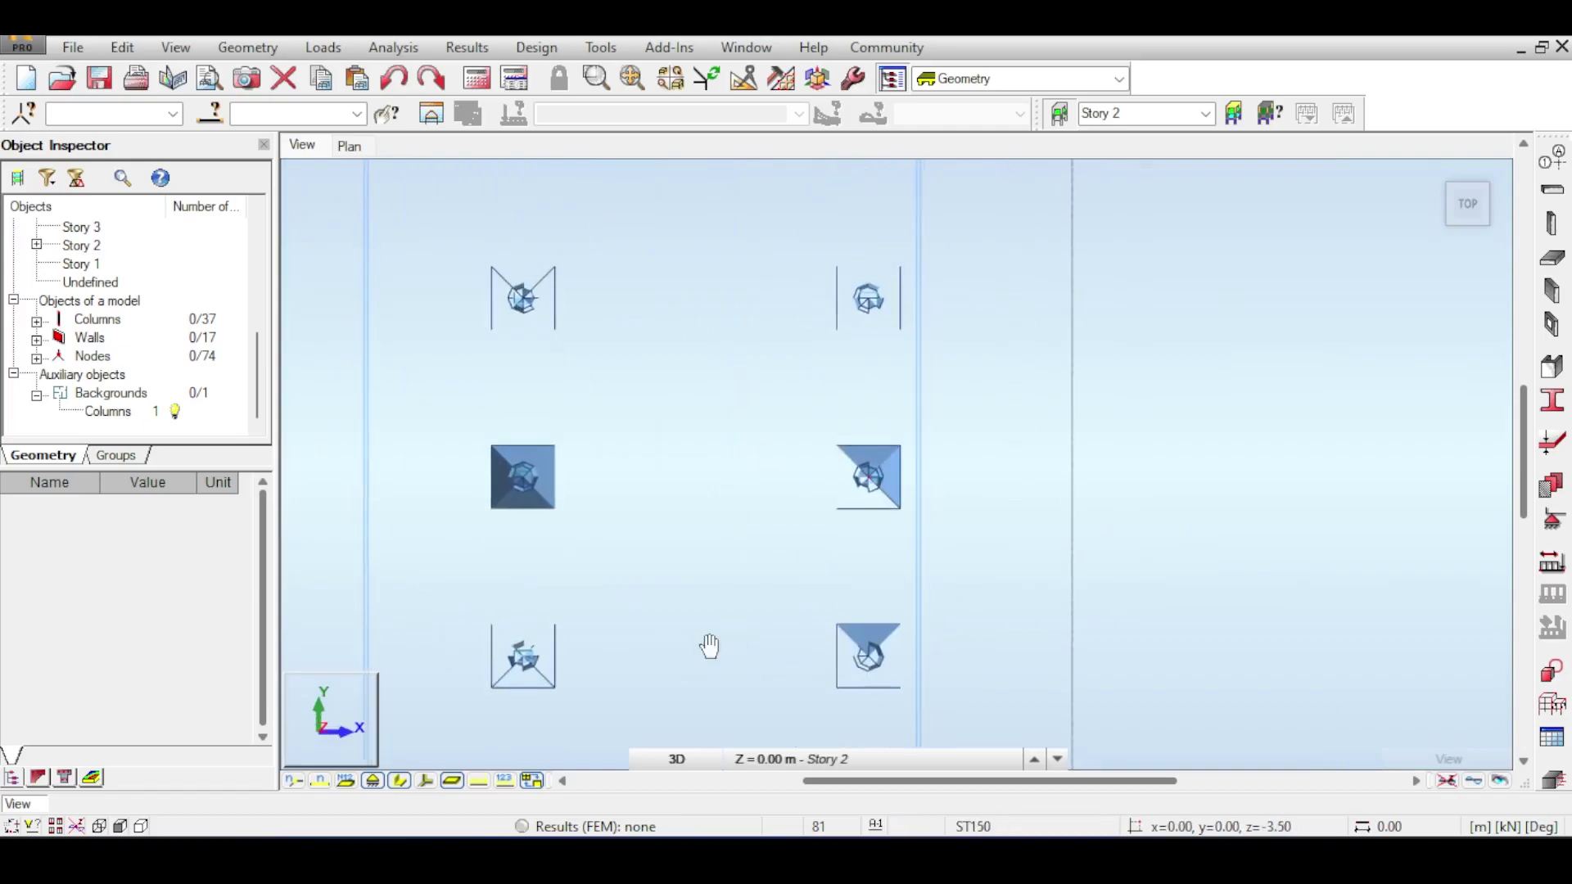
middle_click_drag(814, 463, 720, 653)
middle_click_drag(797, 386, 796, 477)
middle_click_drag(843, 373, 912, 589)
middle_click_drag(1005, 348, 994, 558)
middle_click_drag(926, 316, 915, 171)
middle_click_drag(952, 460, 958, 112)
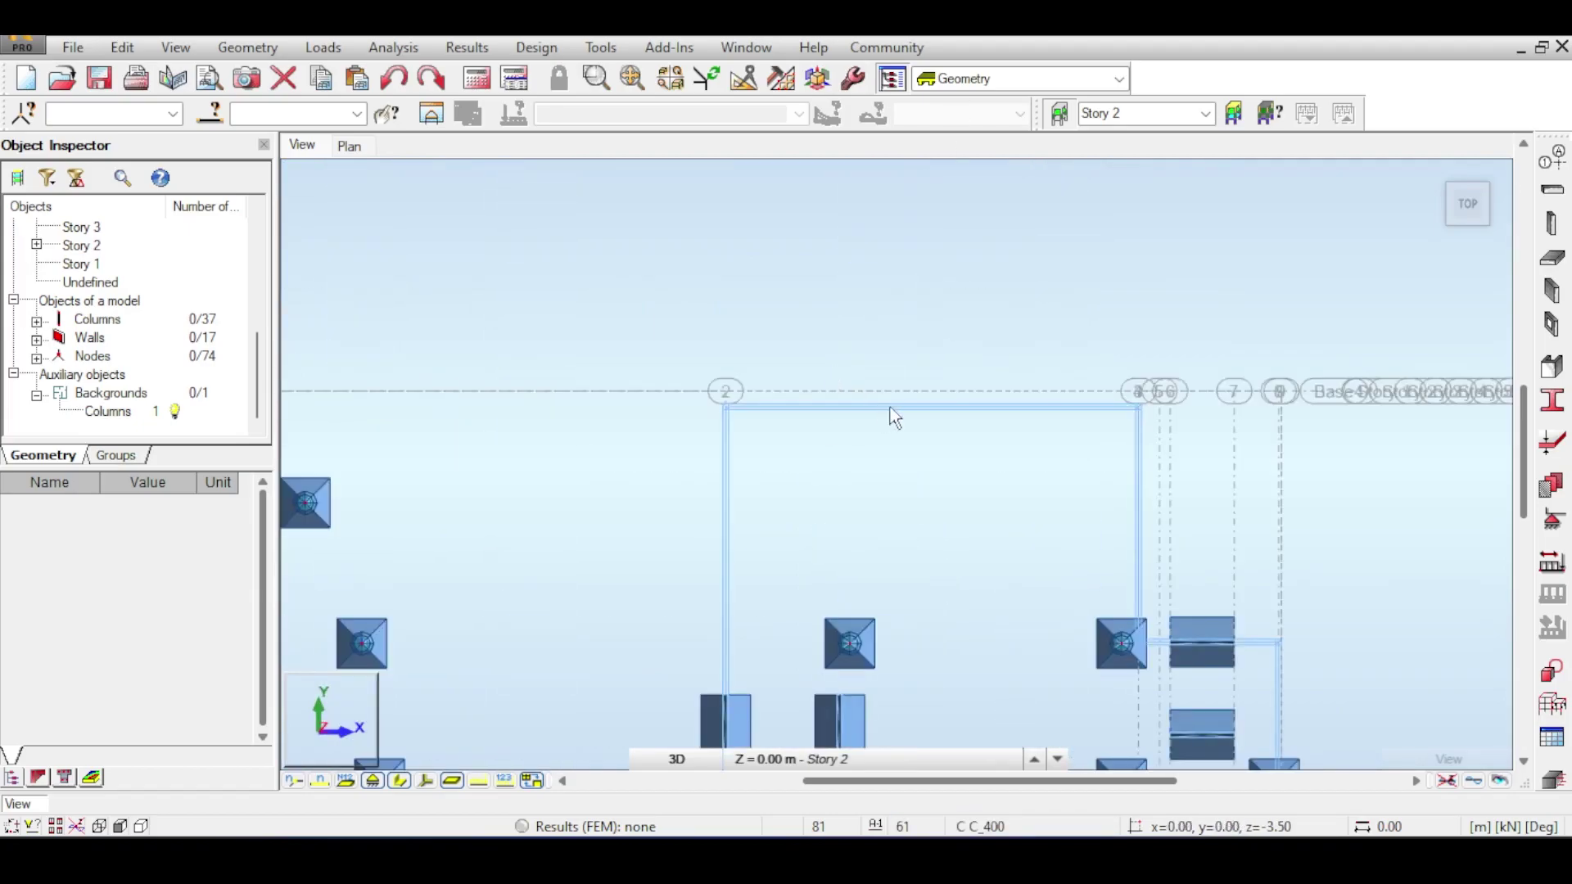
scroll(793, 446, "up", 3)
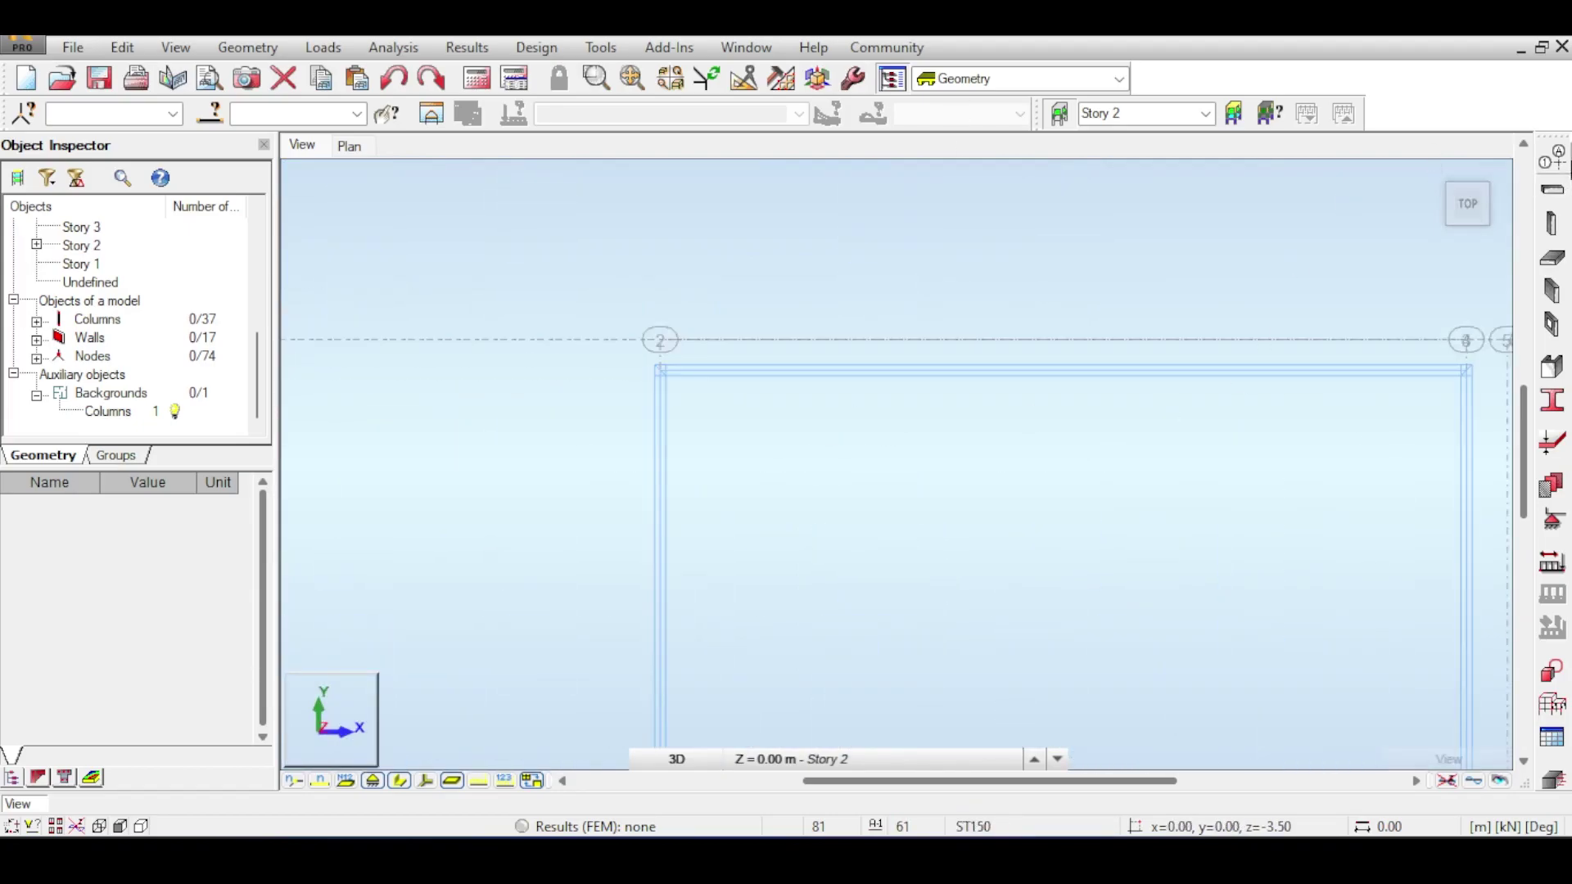
Step: Delete the 26.95 m Y axis and add one at 27.00 m on the centreline of the outline's upper edge
left_click(1552, 157)
left_click(1204, 355)
left_click(1187, 521)
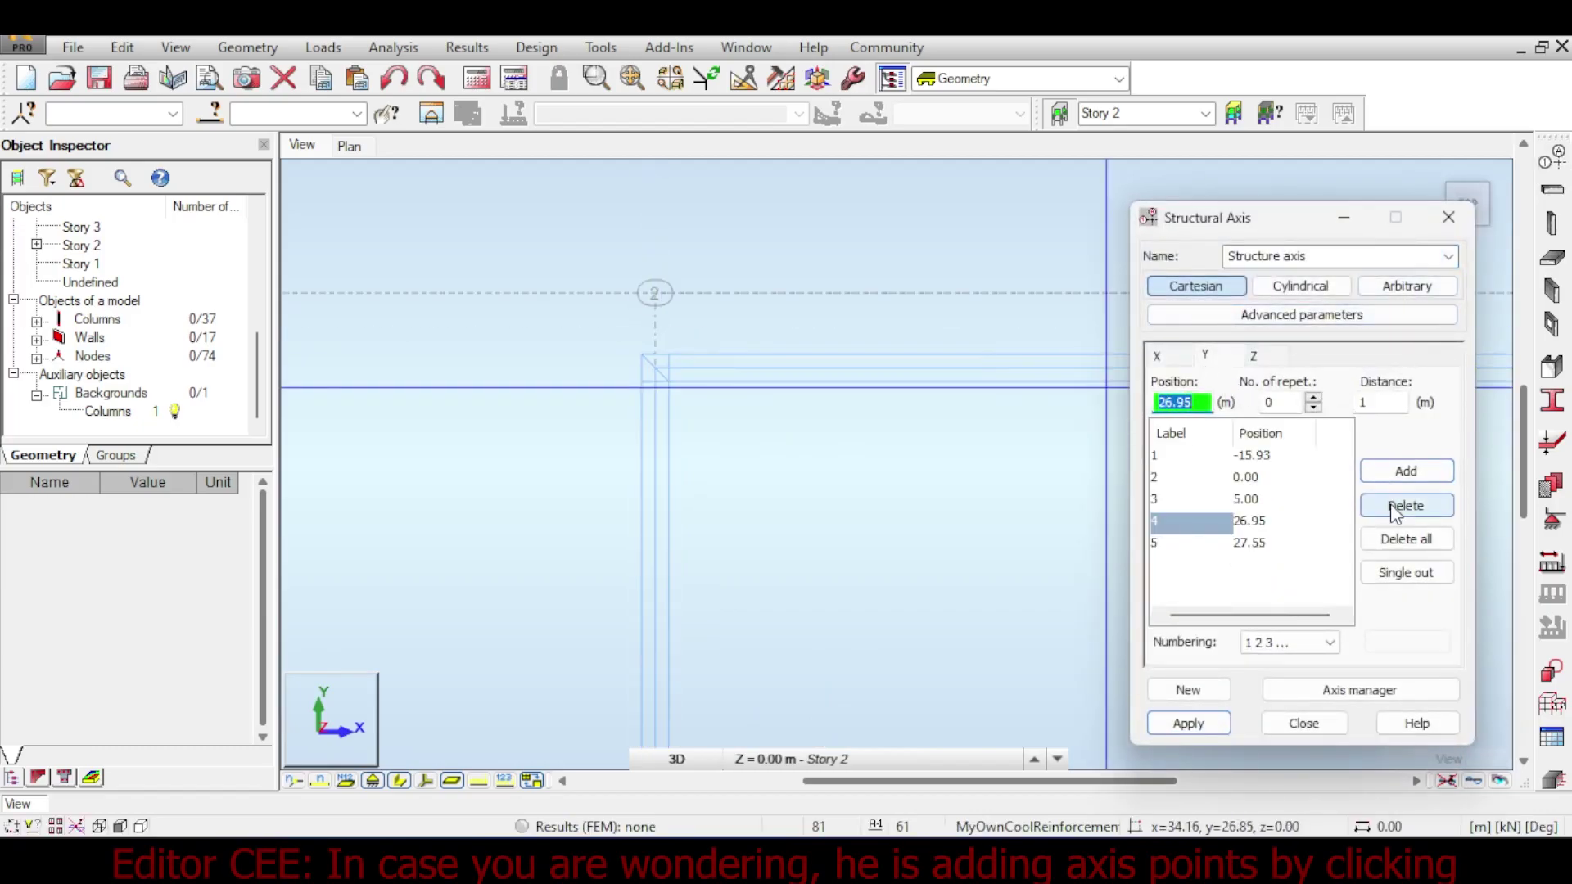
left_click(1393, 511)
scroll(688, 250, "down", 2)
left_click(688, 251)
Step: Add Y axes at 16.90 m and 14.65 m at the ends of the core wall
scroll(646, 425, "up", 3)
left_click(646, 425)
middle_click_drag(649, 426, 984, 300, "shift")
scroll(983, 430, "up", 5)
left_click(572, 446)
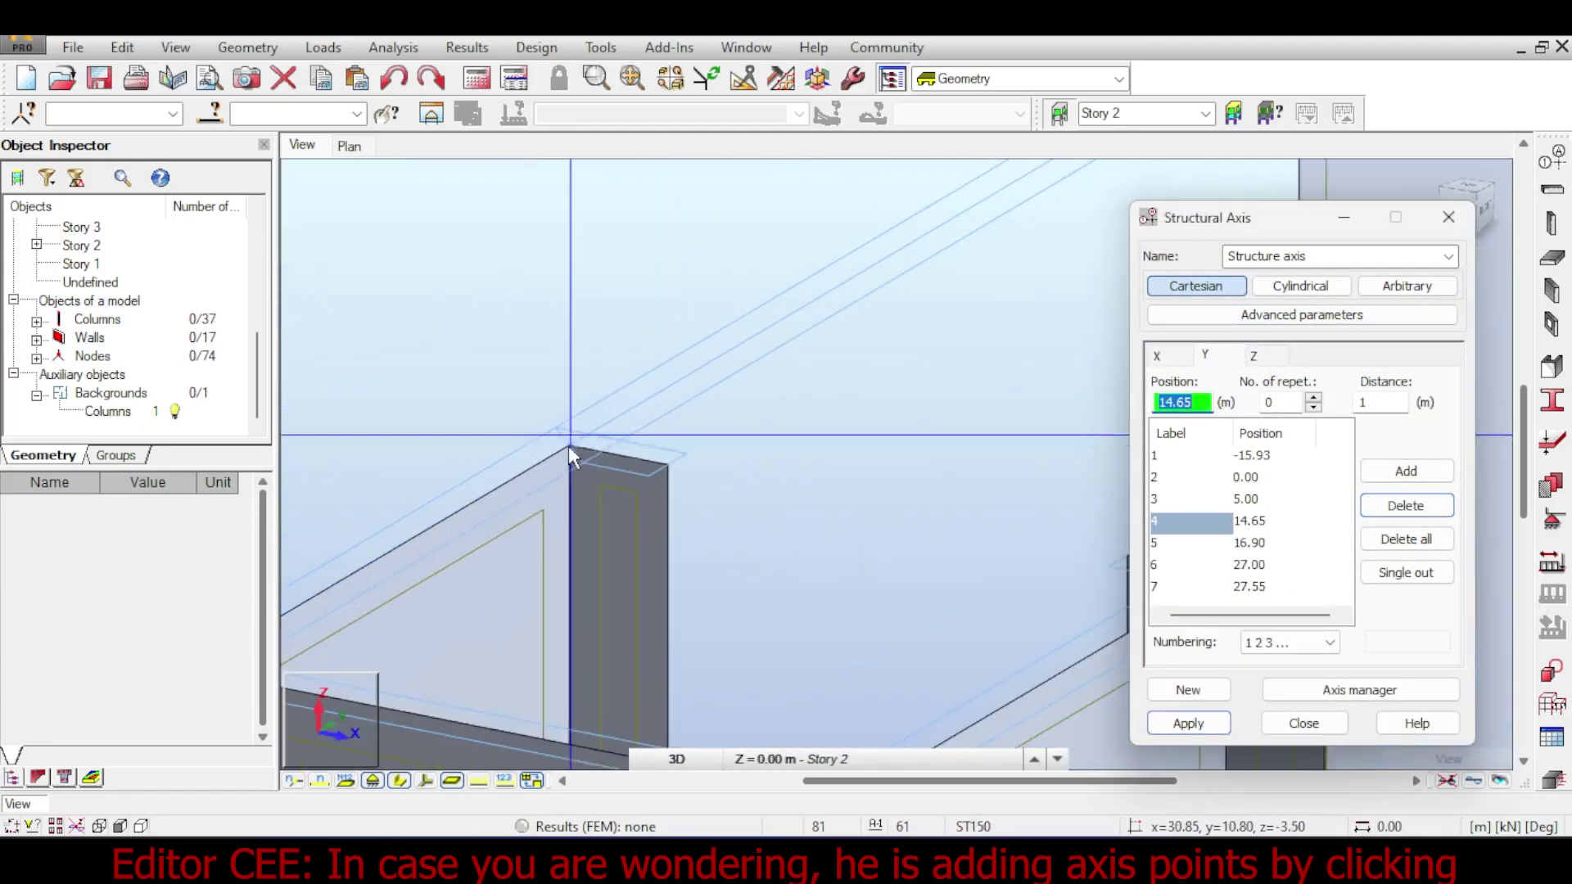
Step: Add Y axes at 10.80 m and 8.80 m along the core walls
left_click(653, 460)
scroll(655, 435, "up", 3)
left_click(656, 435)
scroll(655, 435, "down", 4)
scroll(829, 343, "up", 3)
left_click(759, 399)
scroll(837, 385, "down", 5)
Step: Add a Y axis at 18.75 m on the upper edge of the outline's stepped-out part and apply the axis definition
left_click(1466, 189)
middle_click_drag(720, 189, 729, 344)
scroll(730, 456, "up", 5)
left_click(729, 456)
scroll(729, 456, "down", 2)
middle_click_drag(729, 455, 871, 450)
scroll(1038, 528, "up", 2)
left_click(1038, 528)
scroll(1038, 528, "down", 3)
middle_click_drag(821, 557, 825, 737)
middle_click_drag(825, 369, 842, 547)
left_click(1189, 723)
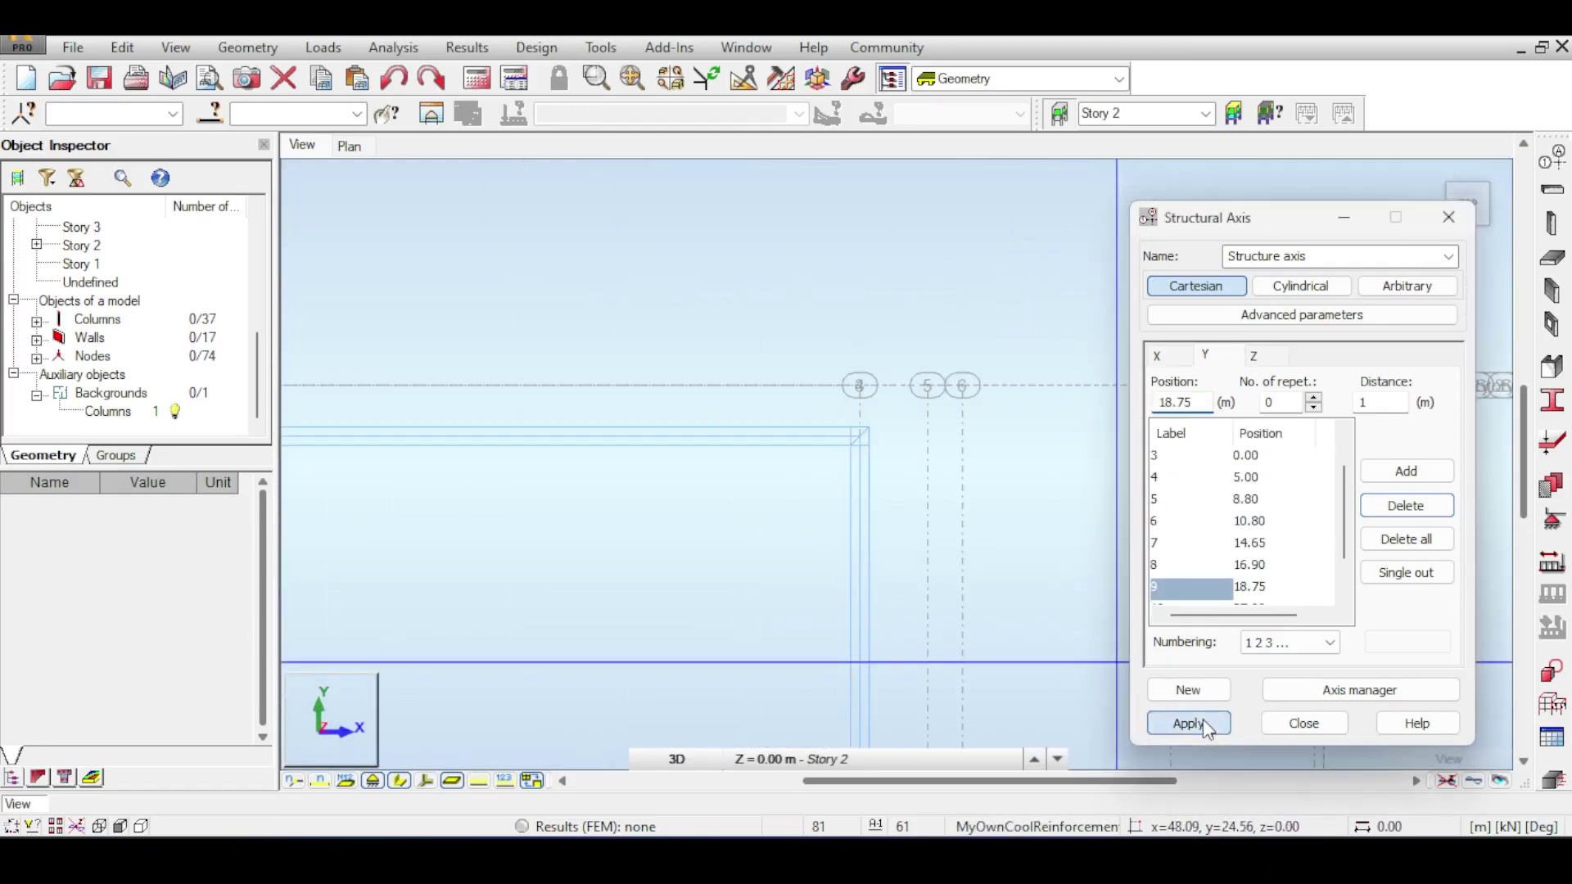
Step: Examine the X and Y axes against the columns and walls in plan, close the axis definition and return to the 3D view
scroll(892, 464, "up", 10)
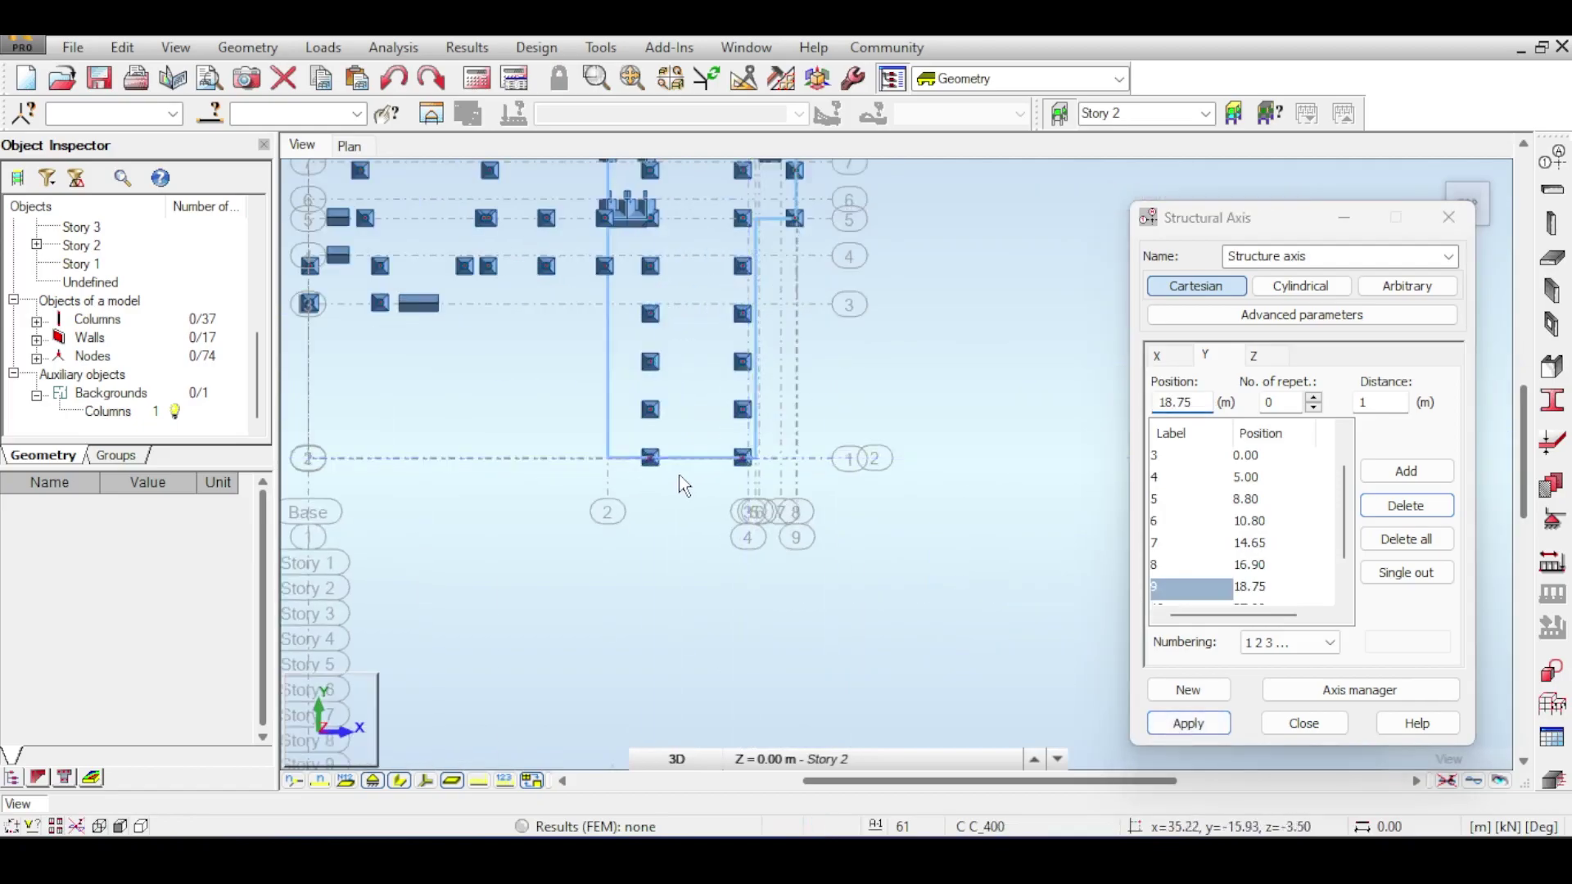
middle_click_drag(818, 219, 798, 493)
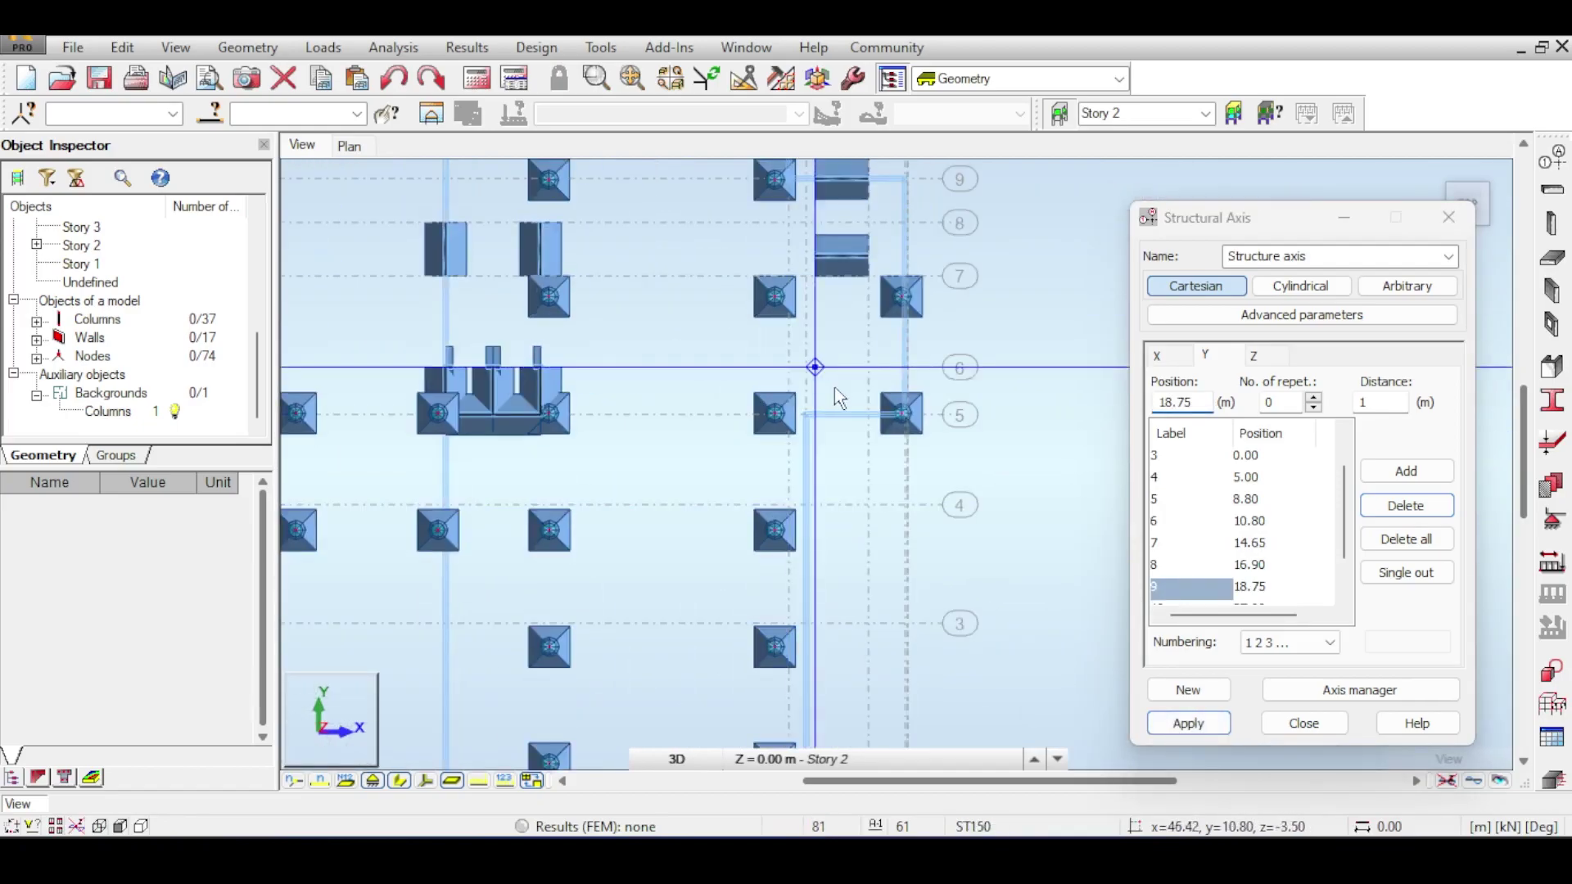
scroll(842, 402, "up", 4)
middle_click_drag(763, 335, 971, 385)
middle_click_drag(326, 431, 591, 437)
scroll(591, 437, "down", 2)
middle_click_drag(607, 205, 560, 639)
scroll(670, 493, "down", 2)
middle_click_drag(753, 397, 682, 362)
left_click(1447, 217)
left_click(1435, 171)
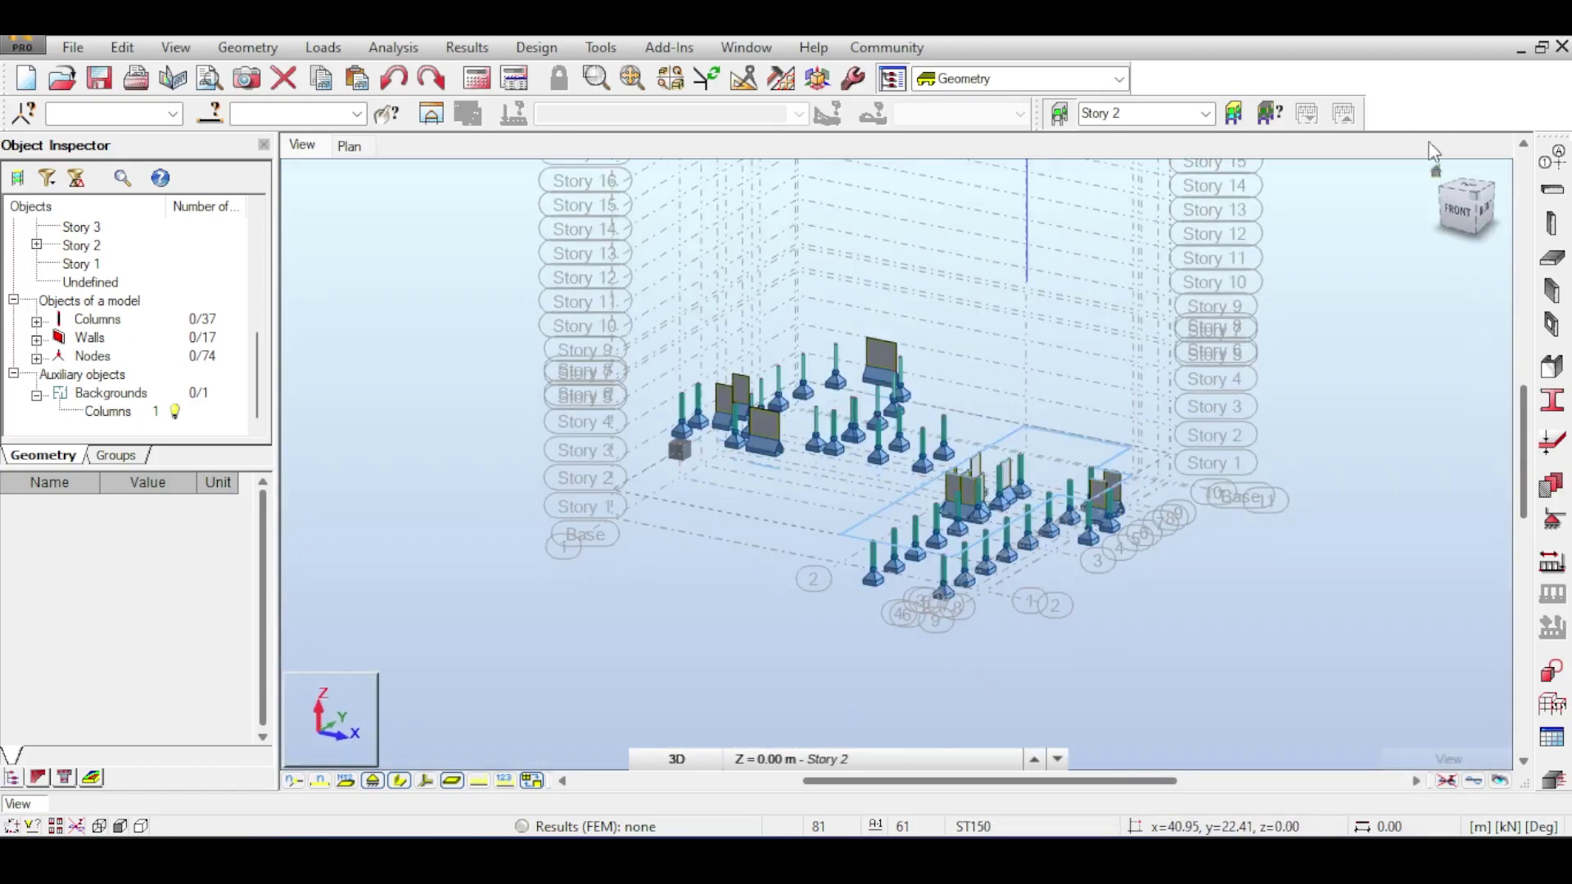
middle_click_drag(1071, 462, 1102, 285)
scroll(978, 347, "up", 2)
right_click(1008, 380)
left_click(1011, 357)
middle_click_drag(1063, 318, 1031, 303)
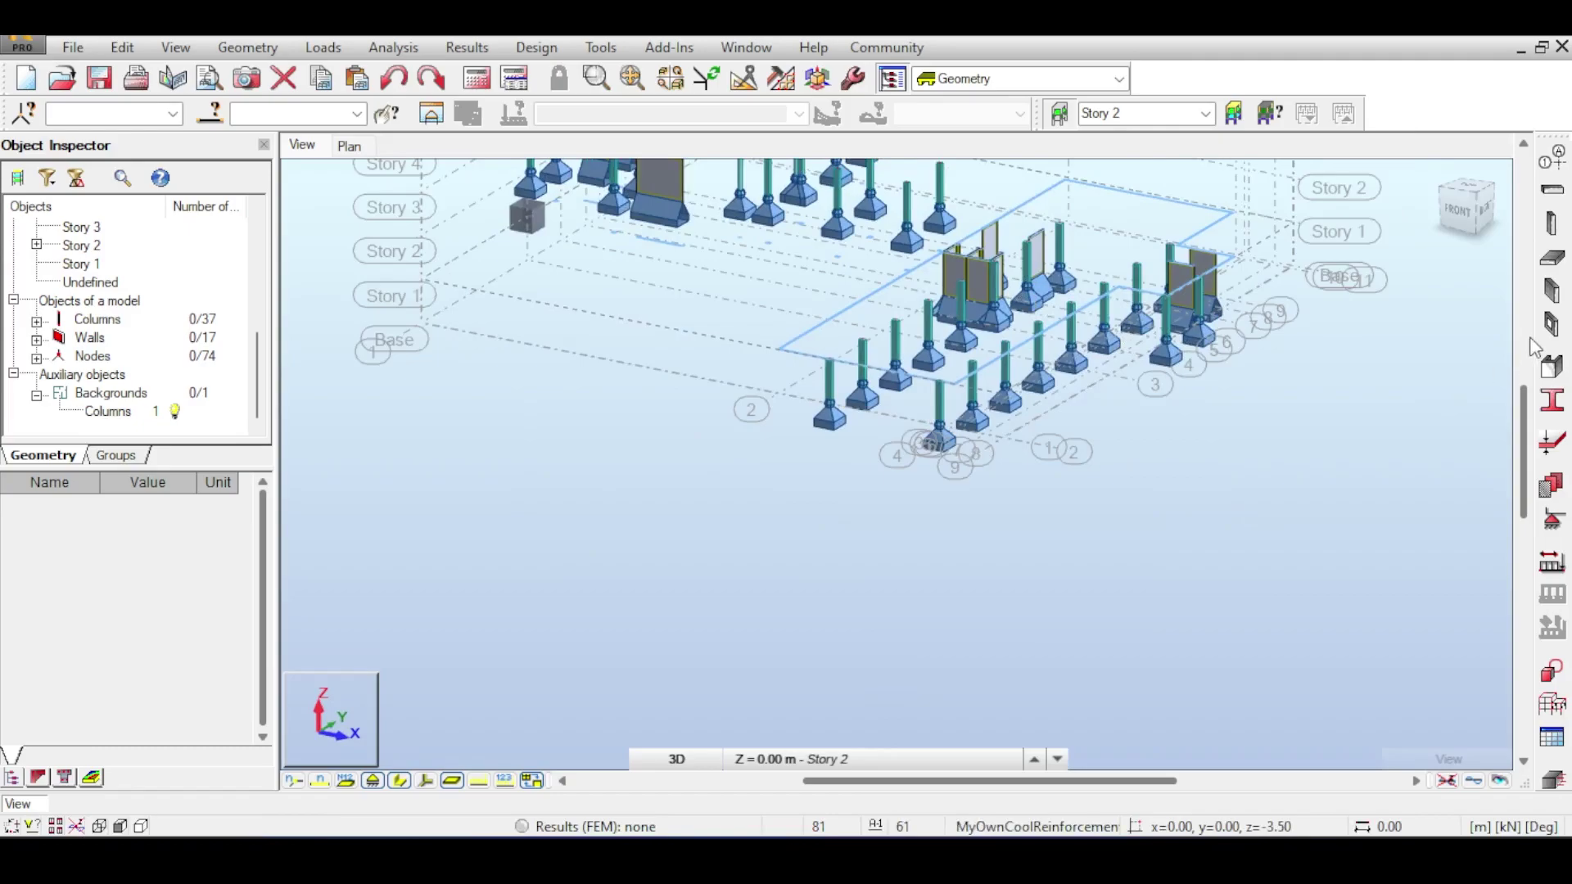
Step: Start a floor definition with thickness Th200 and change that thickness's material to CONCR, overwriting the existing definition
left_click(1551, 264)
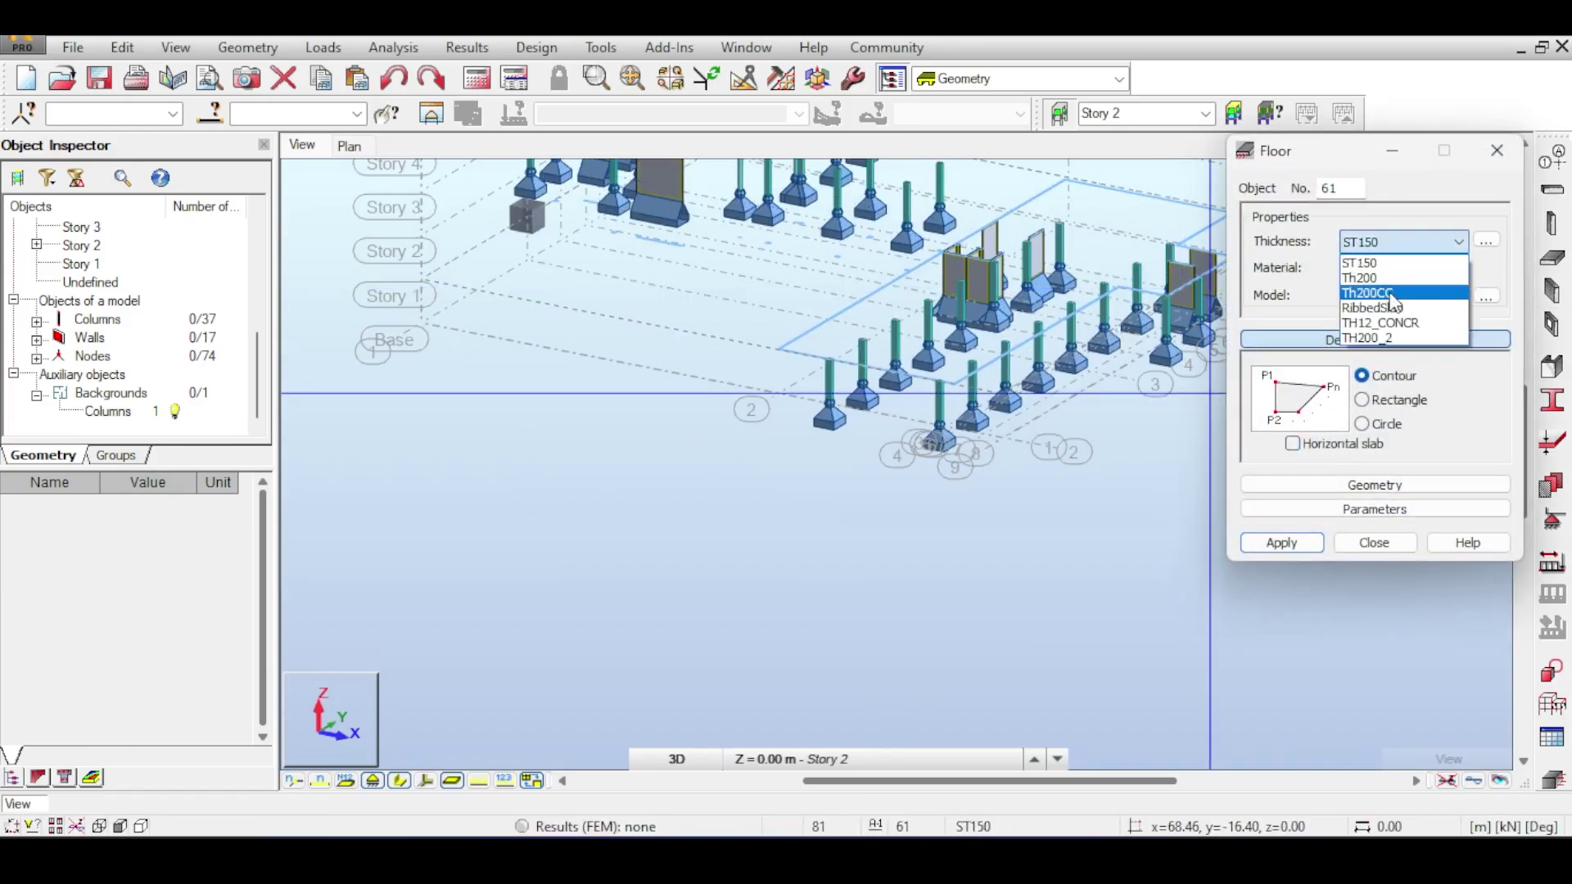
left_click(1395, 279)
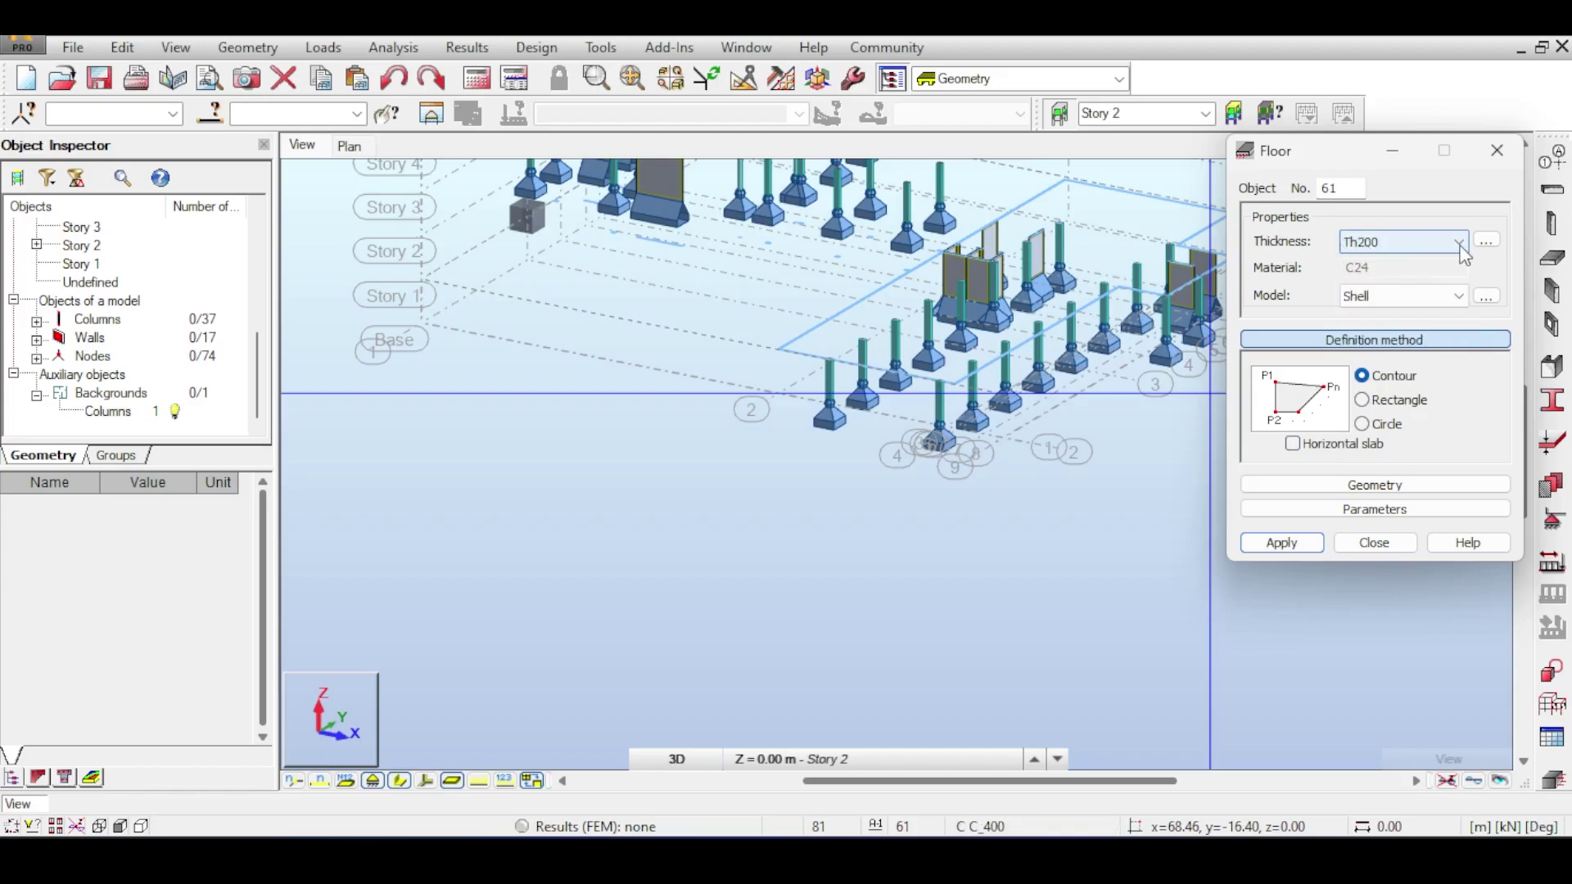
left_click(1487, 240)
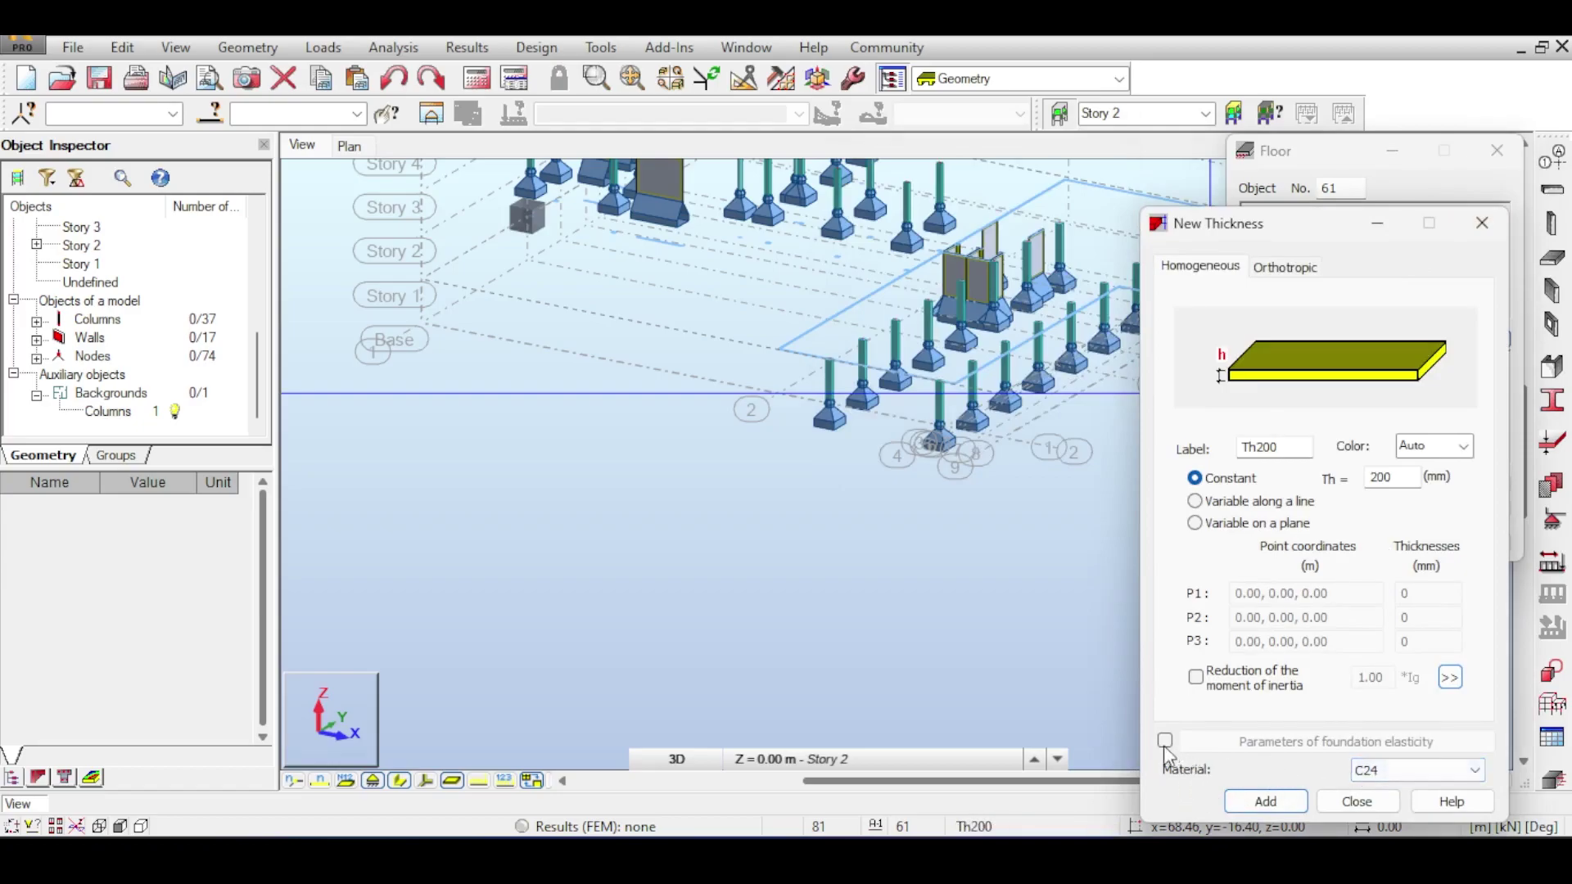
left_click(1361, 770)
left_click(1406, 331)
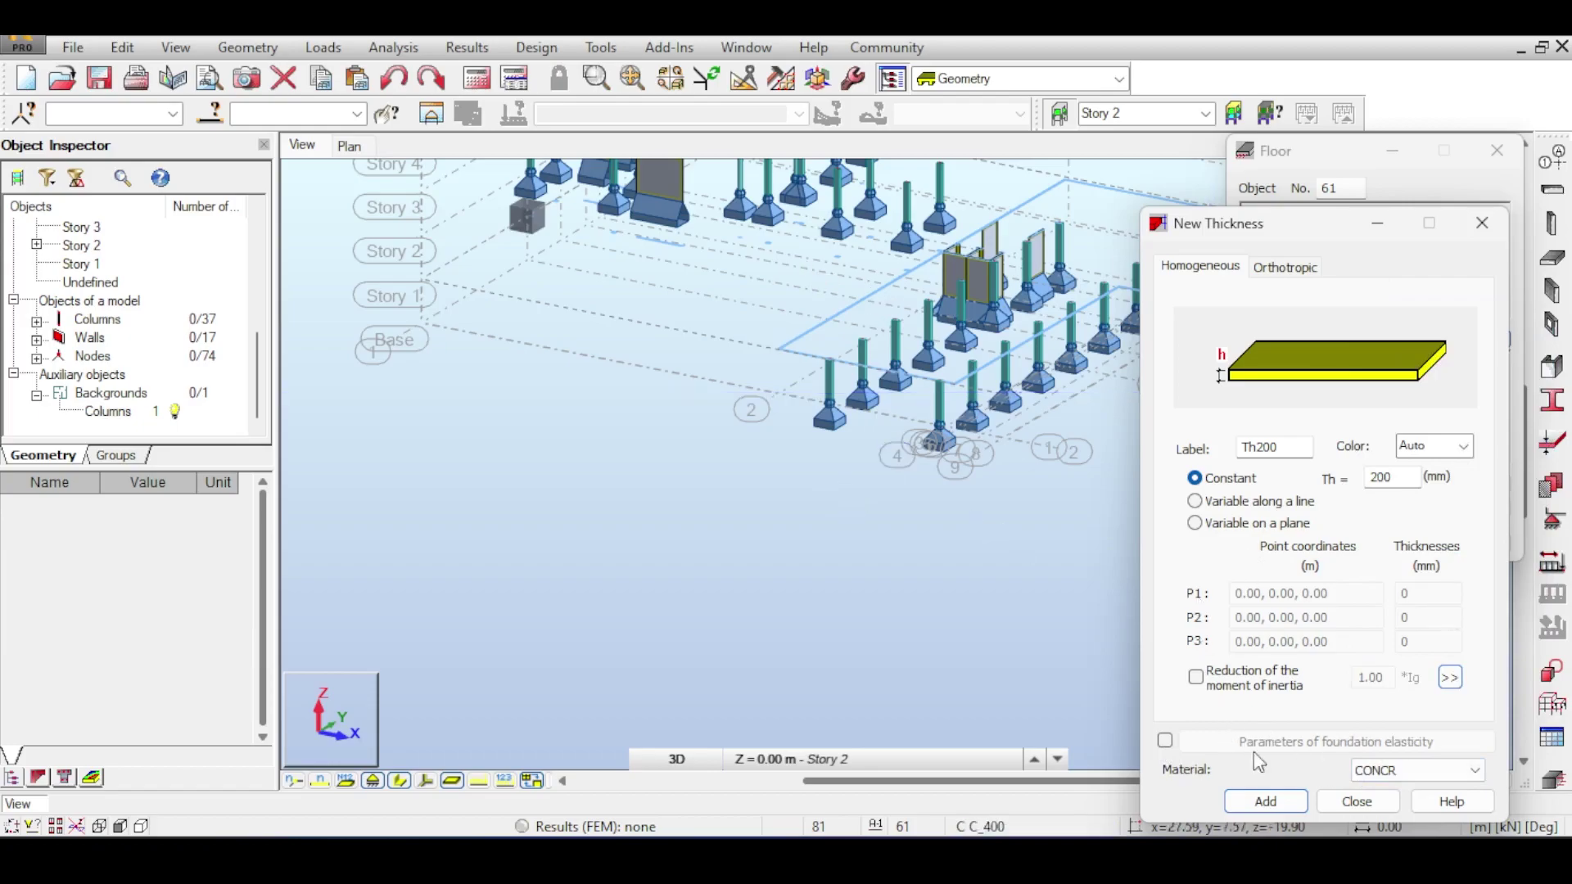
left_click(1284, 806)
left_click(1349, 577)
left_click(1366, 806)
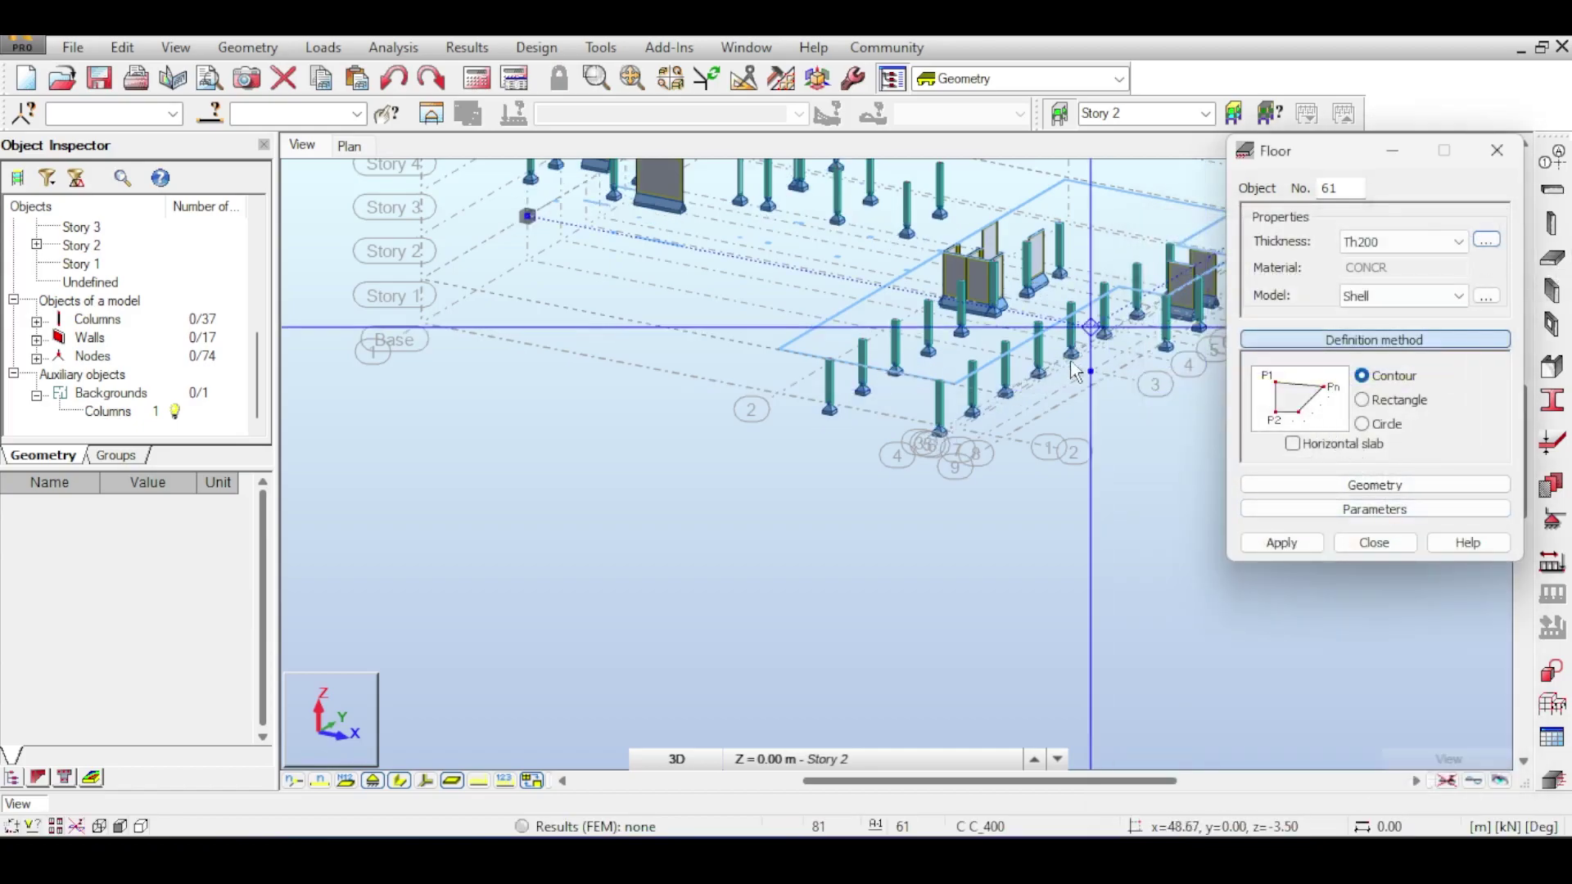
Step: Move the floor definition clear of the model and start the slab contour at the outline's lower right corner
scroll(925, 391, "up", 6)
middle_click_drag(755, 476, 898, 510)
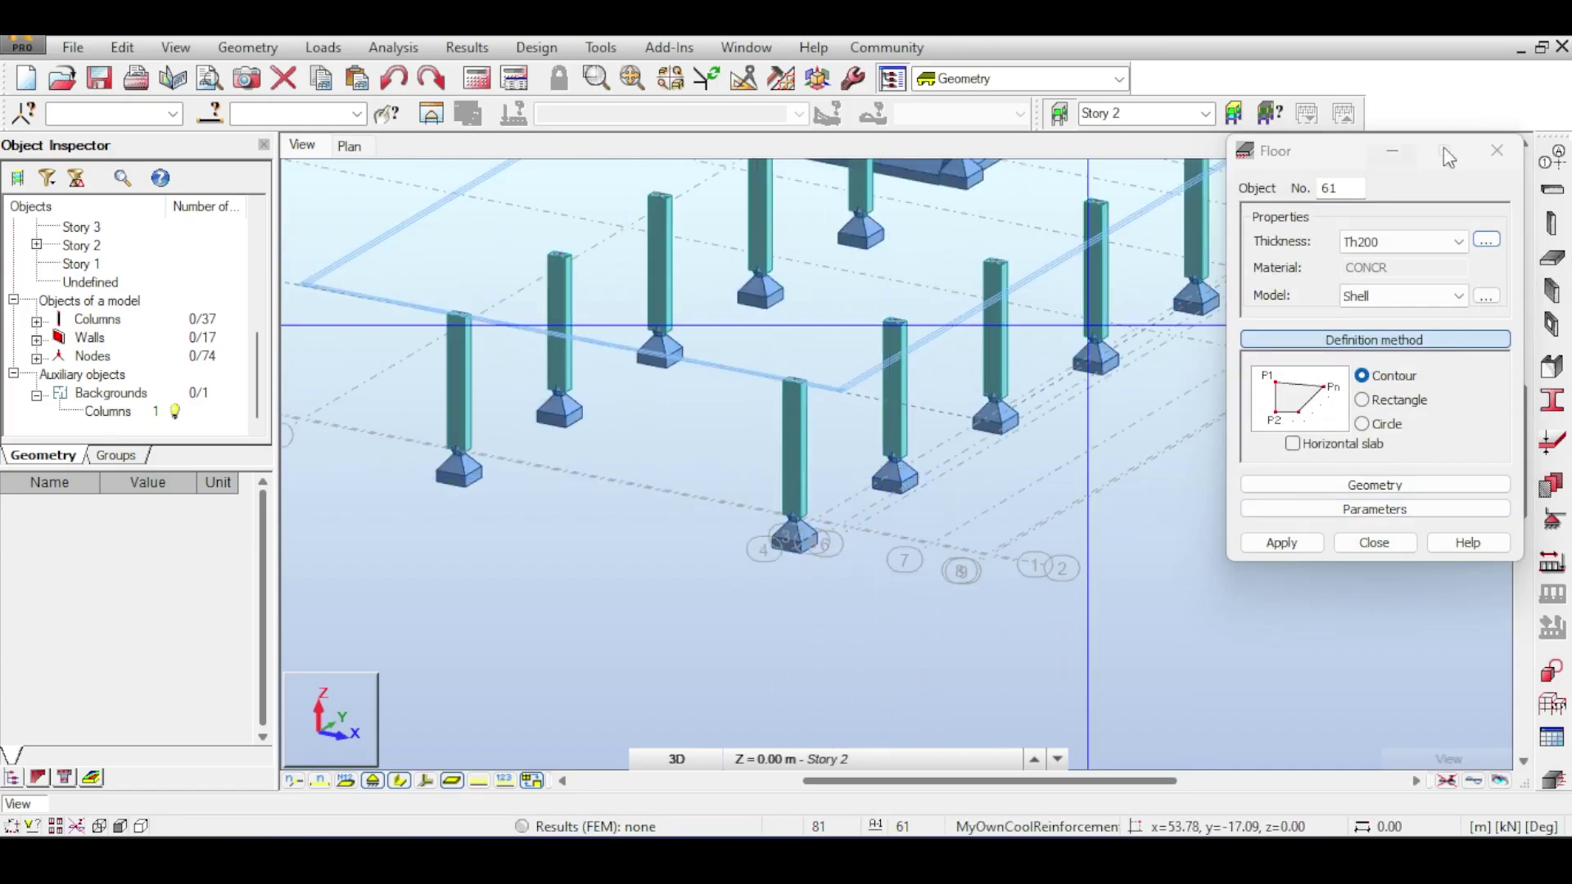
left_click_drag(1349, 163, 1444, 421)
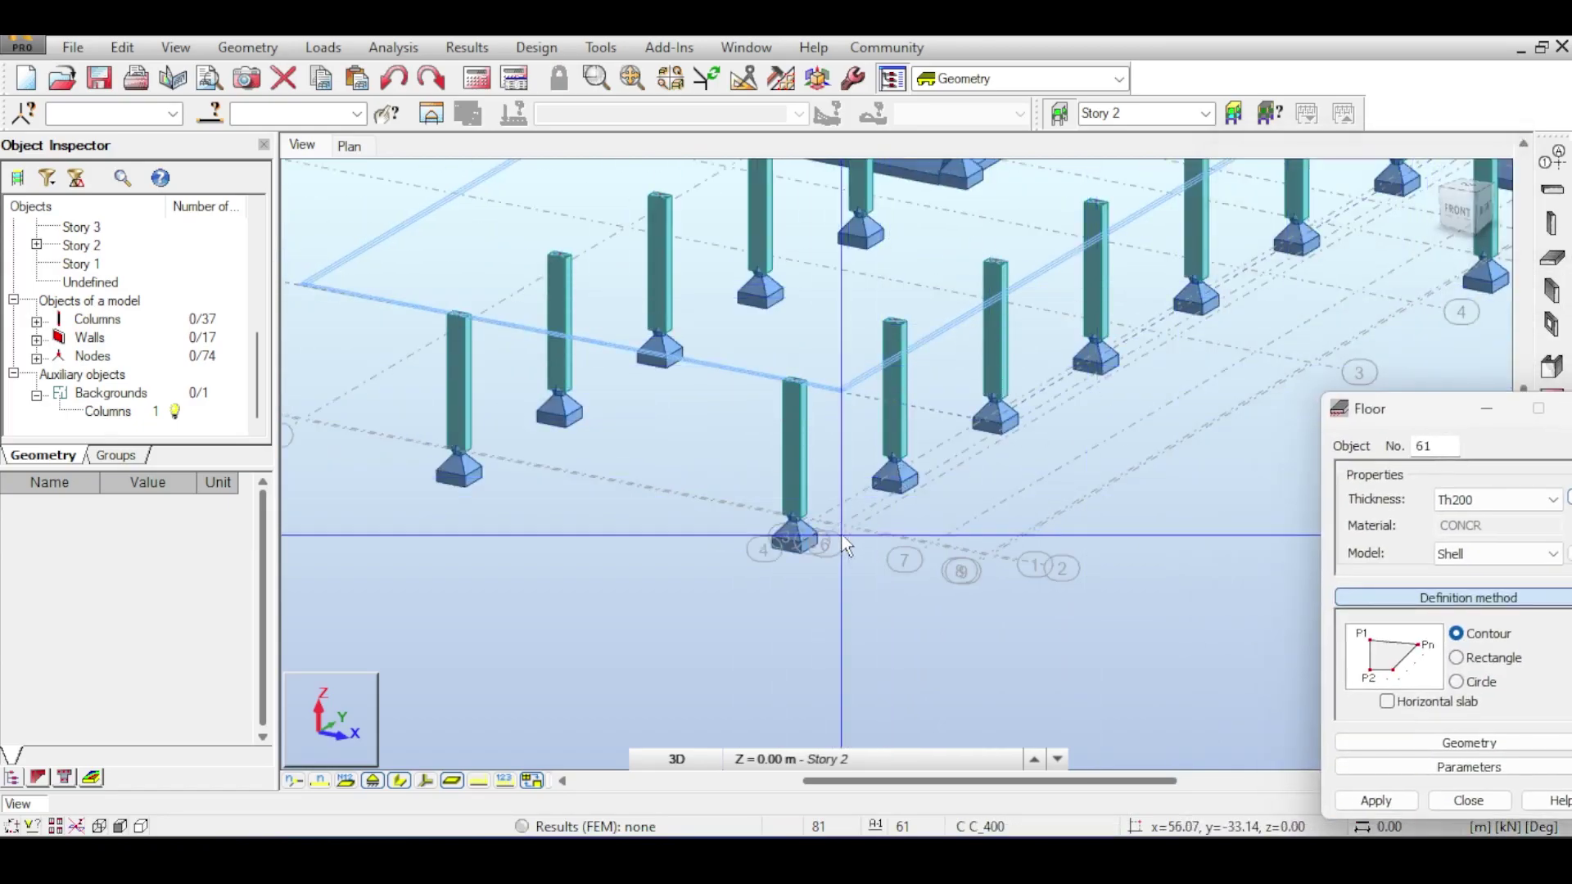
scroll(841, 533, "up", 3)
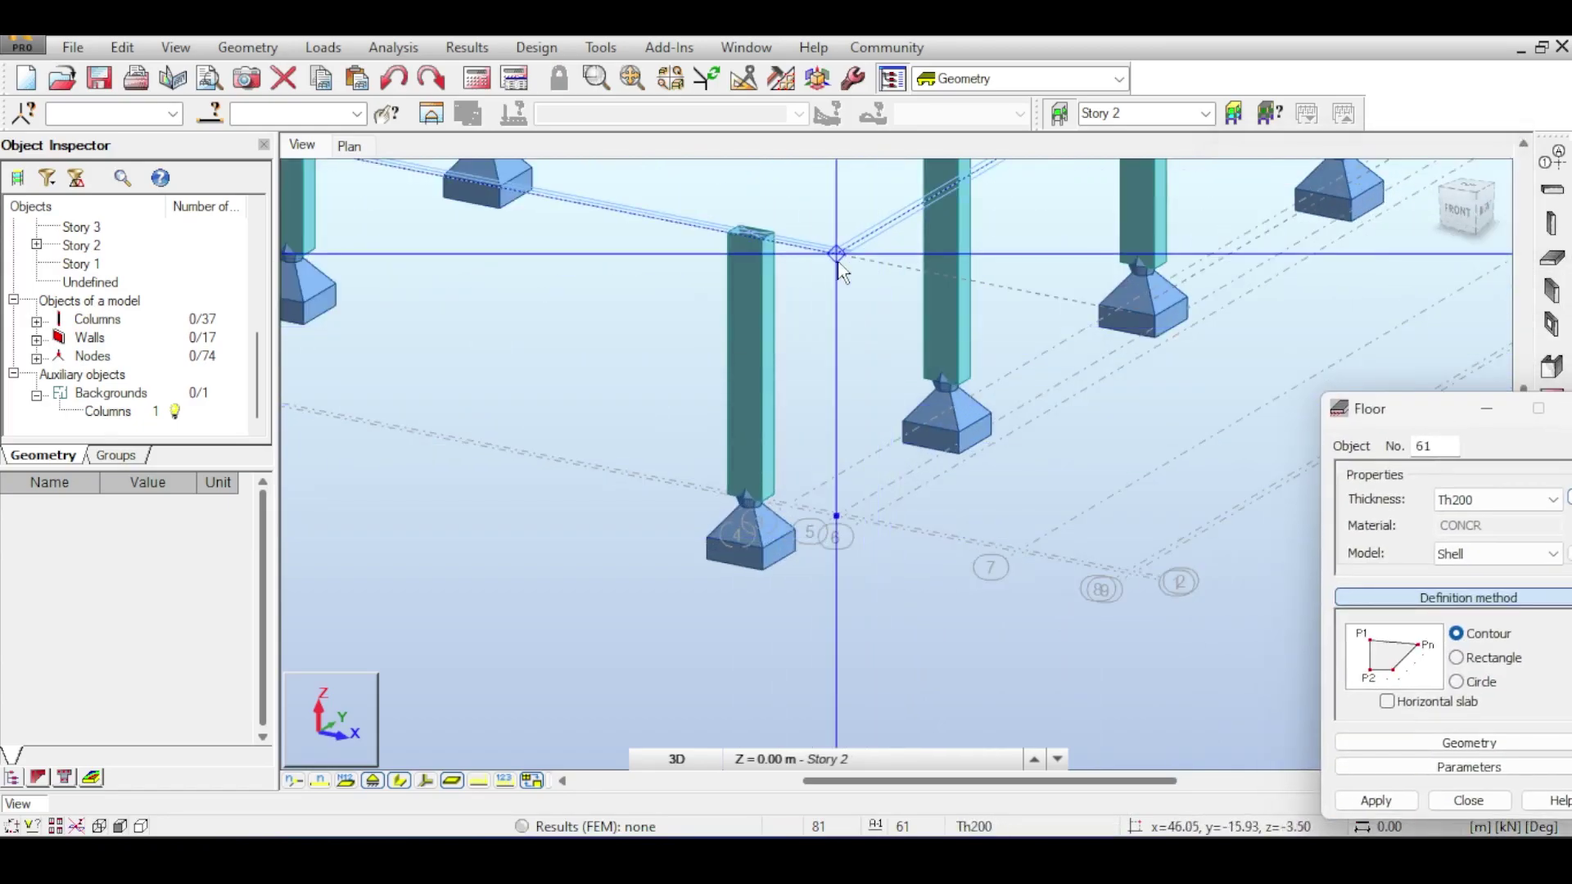
scroll(840, 270, "up", 2)
scroll(985, 309, "down", 2)
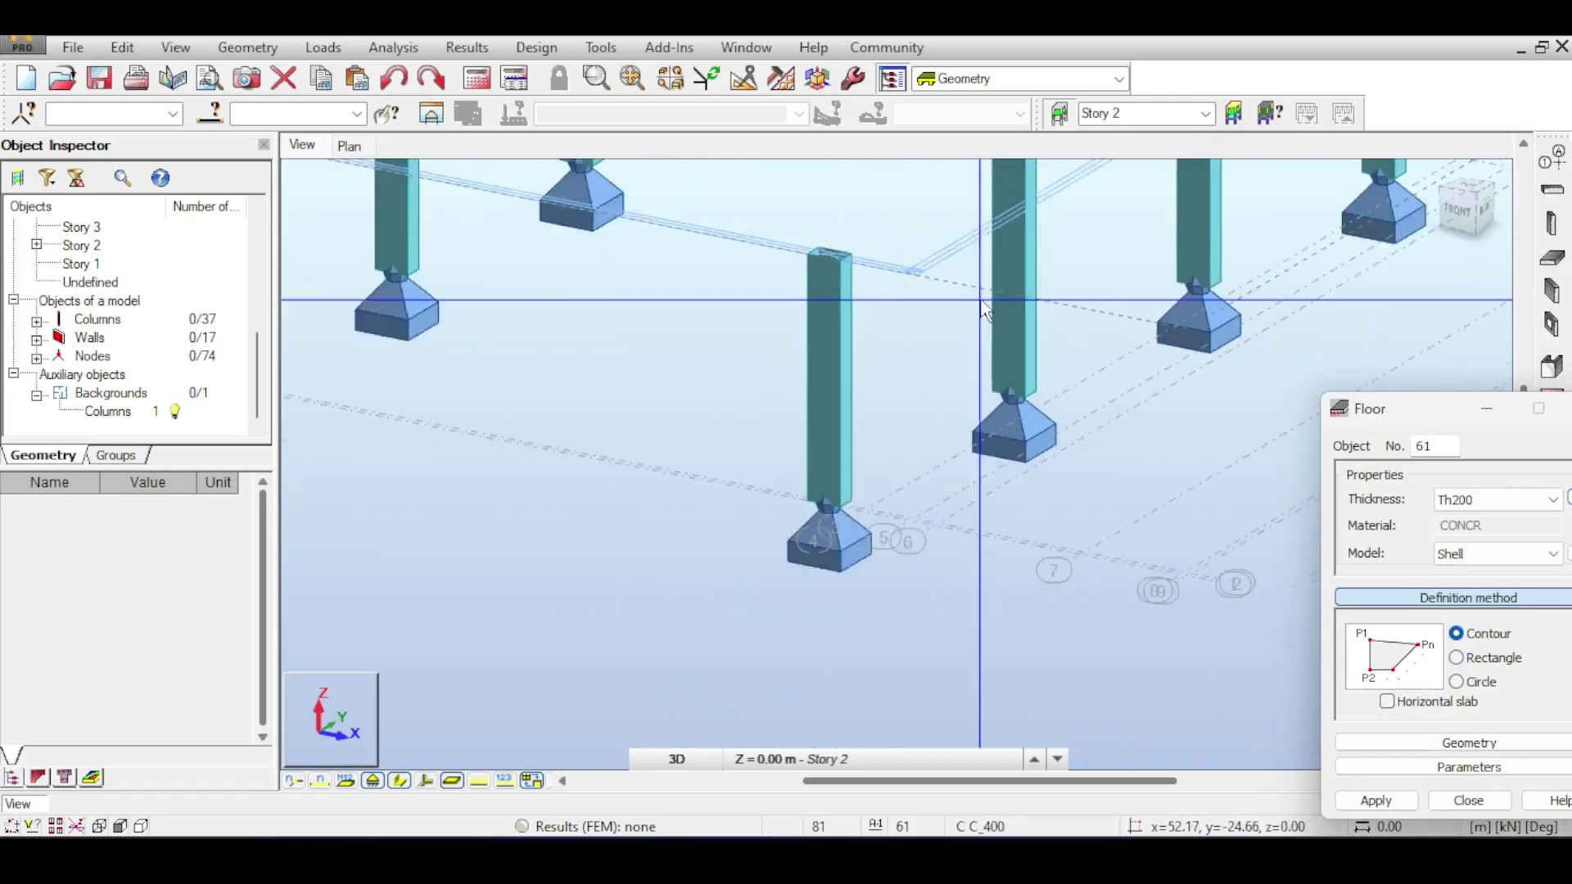
scroll(981, 300, "down", 2)
middle_click_drag(887, 375, 603, 550)
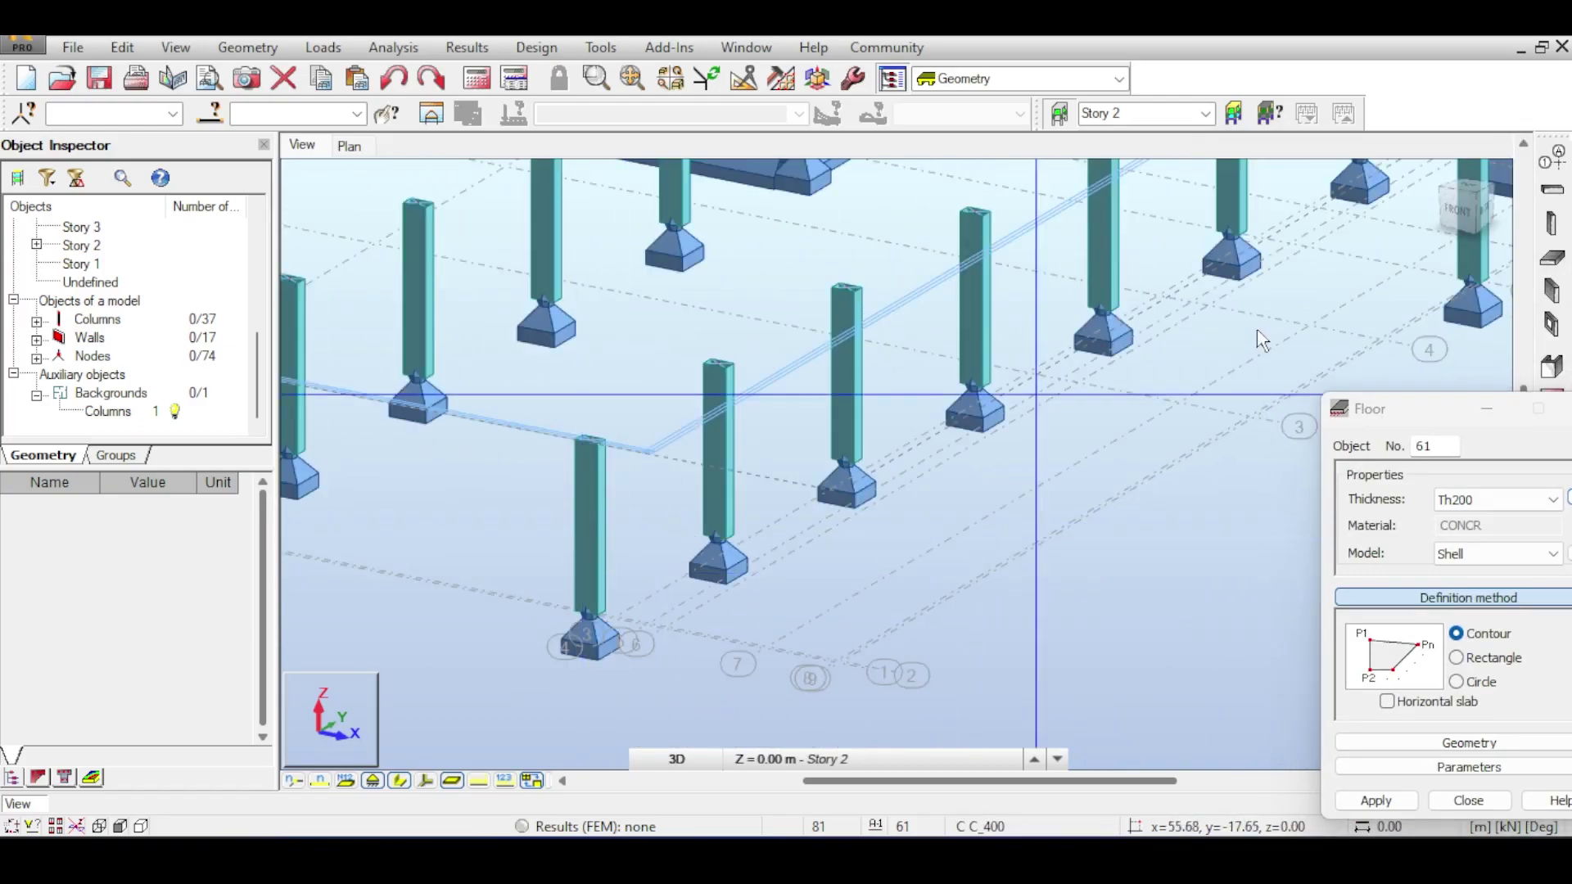
scroll(625, 642, "up", 4)
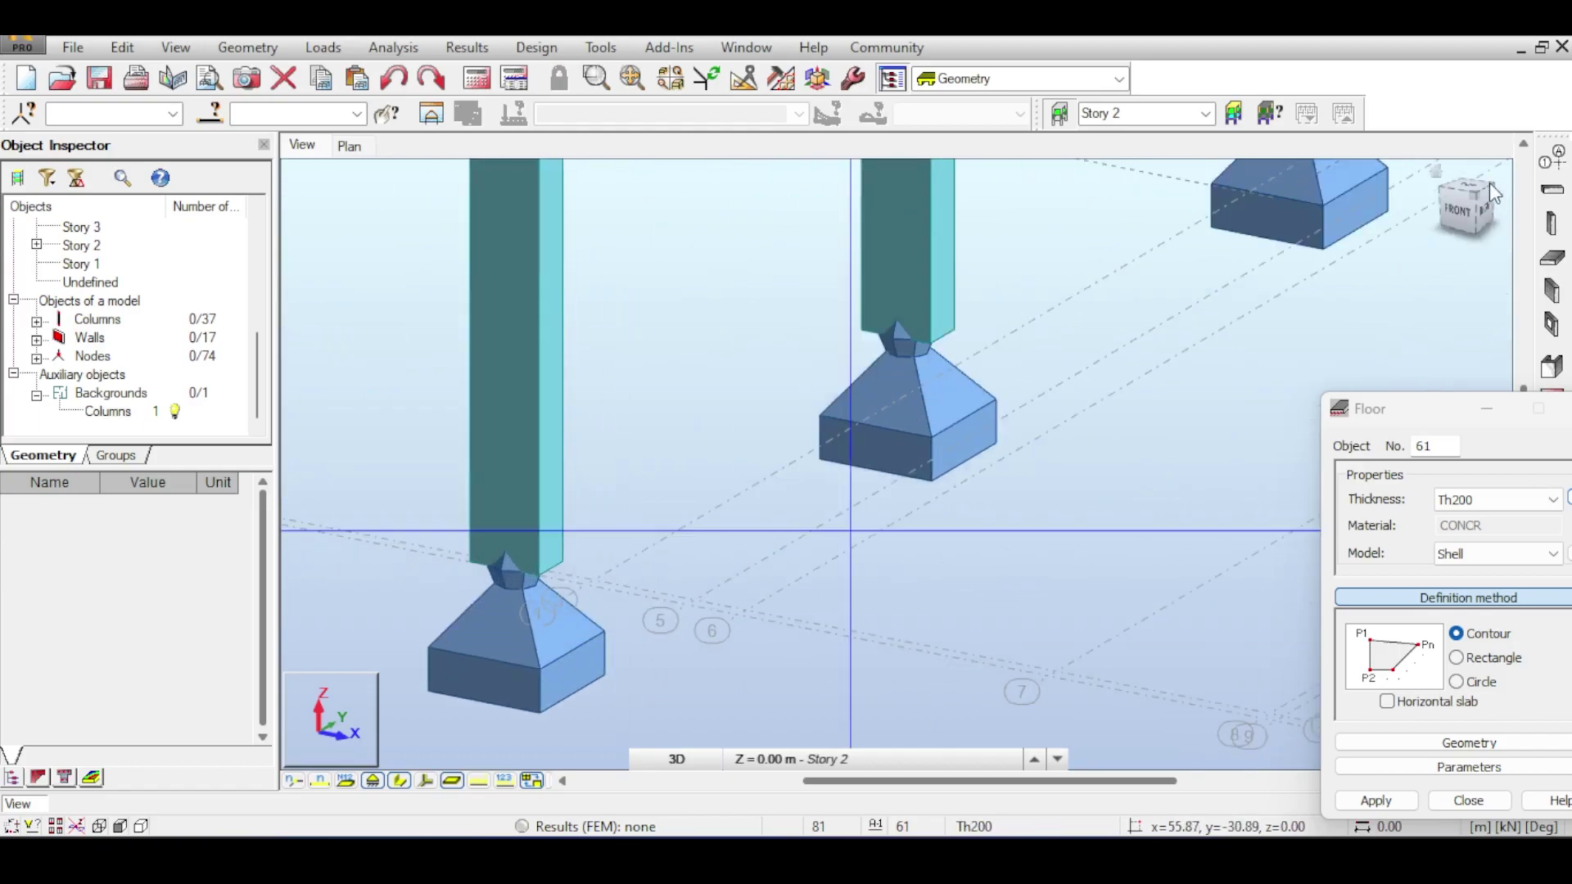
left_click(1480, 192)
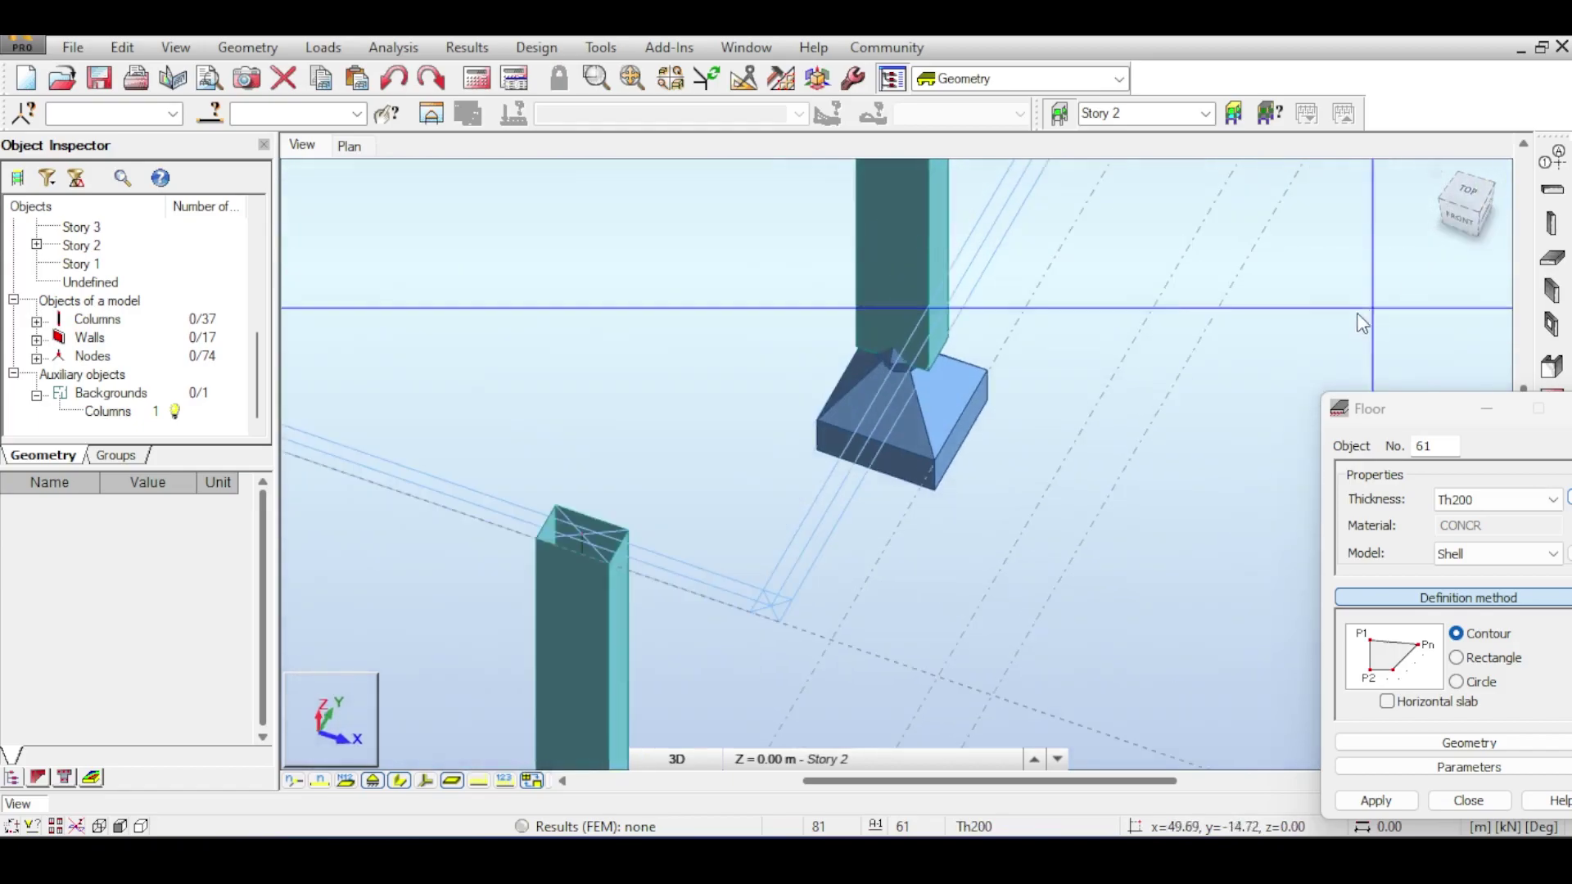
left_click(1463, 198)
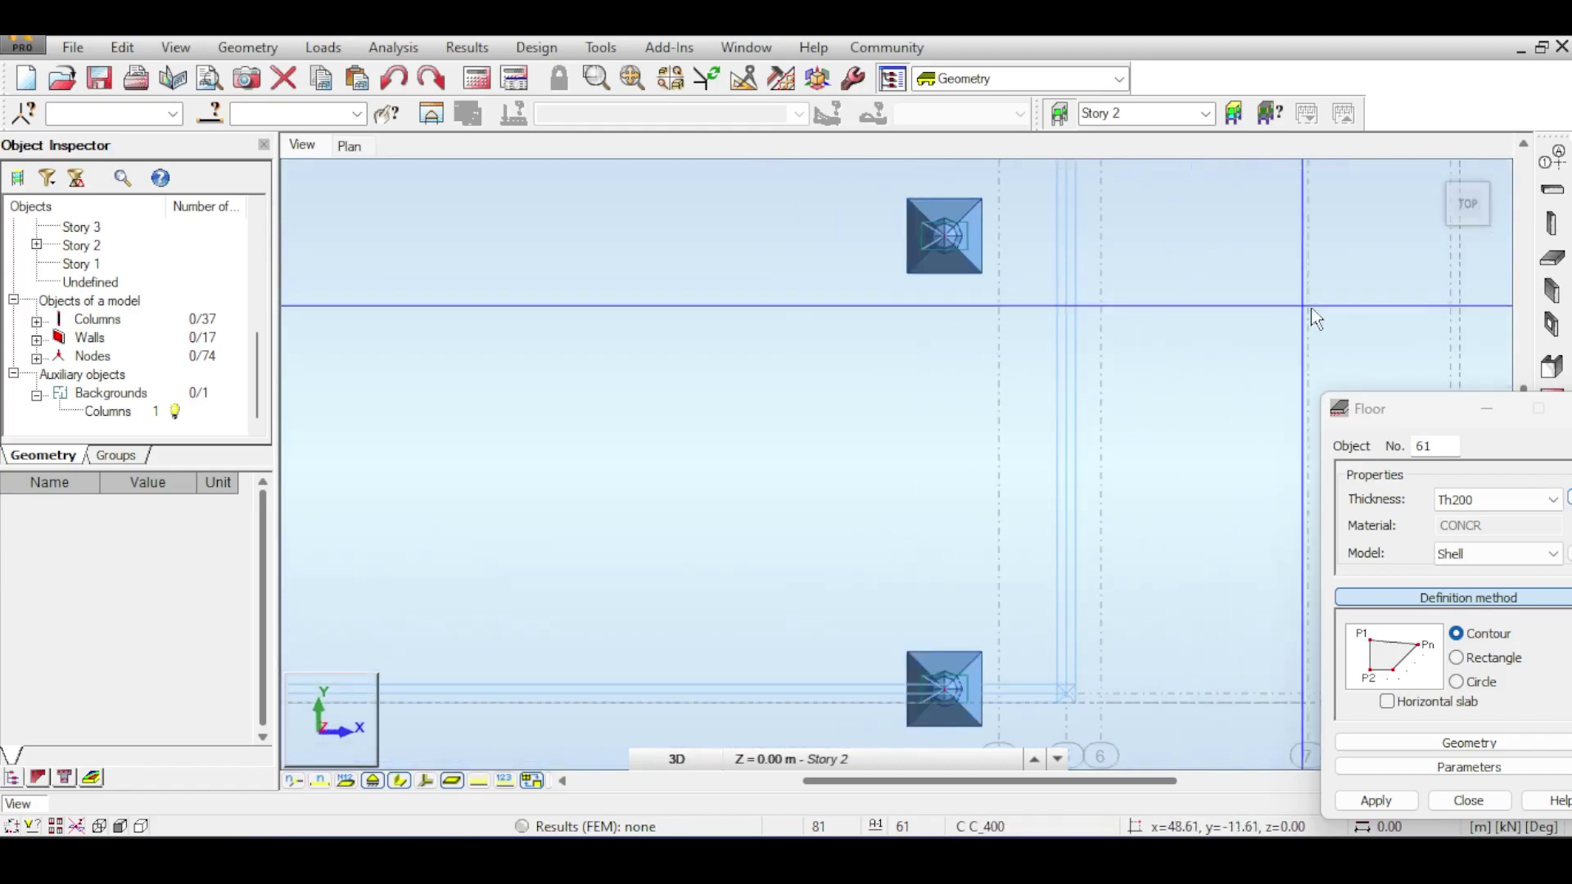
left_click_drag(1464, 212, 1335, 182)
middle_click_drag(818, 555, 803, 530)
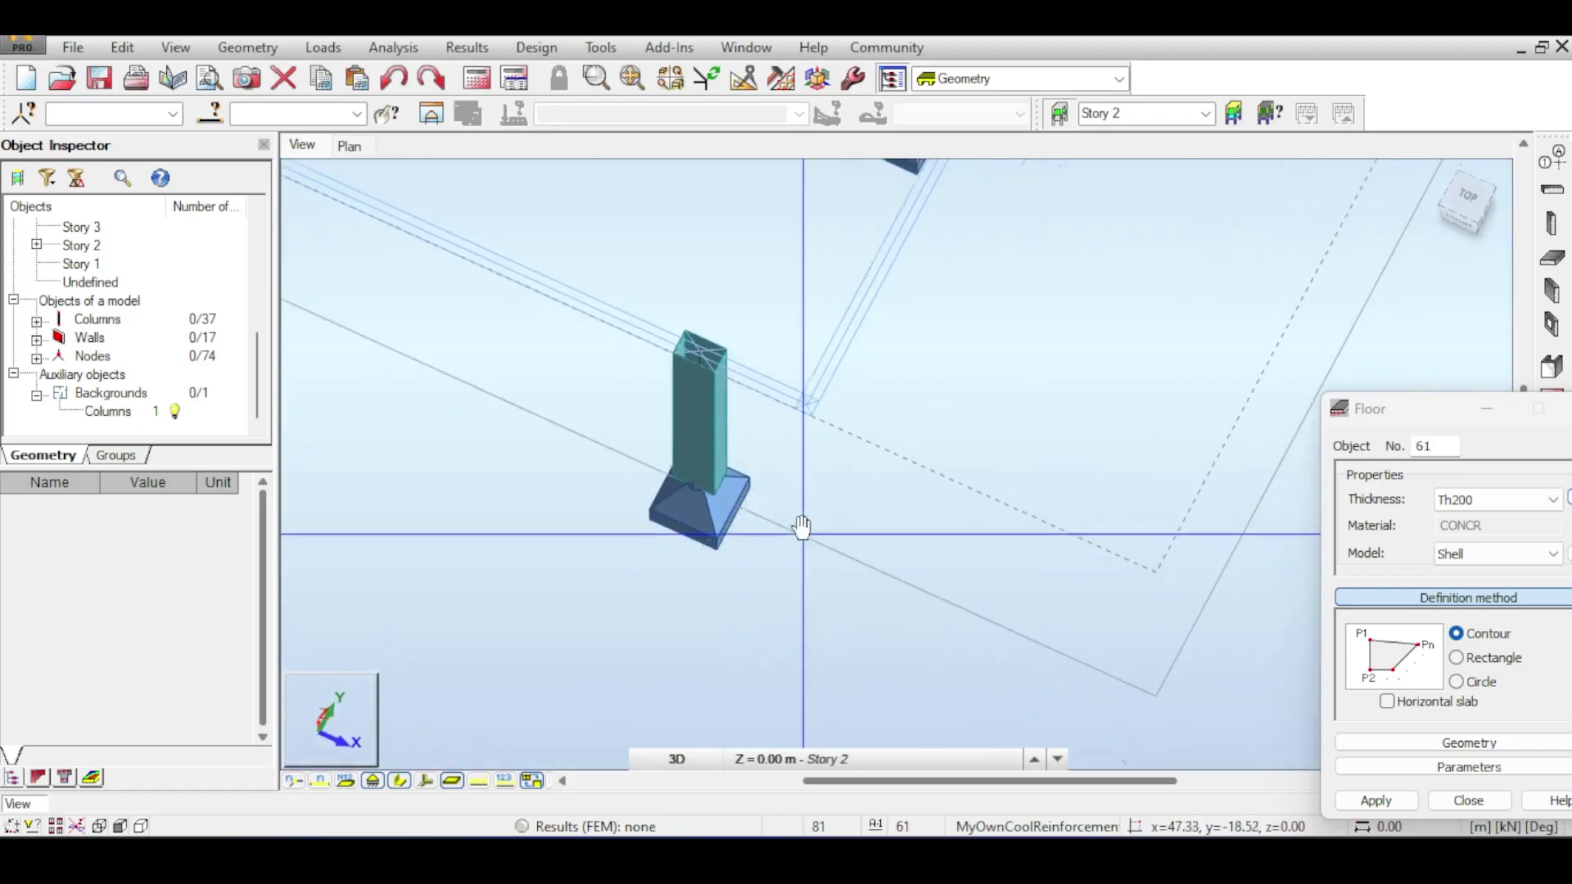
scroll(805, 531, "up", 1)
left_click(805, 365)
Step: Add the contour's second corner at 46.05, 8.80, -3.50, on the outline's inner corner near axis 5
middle_click_drag(867, 328, 729, 565)
middle_click_drag(989, 214, 729, 573)
middle_click_drag(1017, 211, 799, 582)
middle_click_drag(923, 304, 829, 605)
middle_click_drag(970, 338, 818, 597)
middle_click_drag(998, 265, 761, 575)
middle_click_drag(933, 361, 781, 671)
middle_click_drag(915, 324, 841, 497)
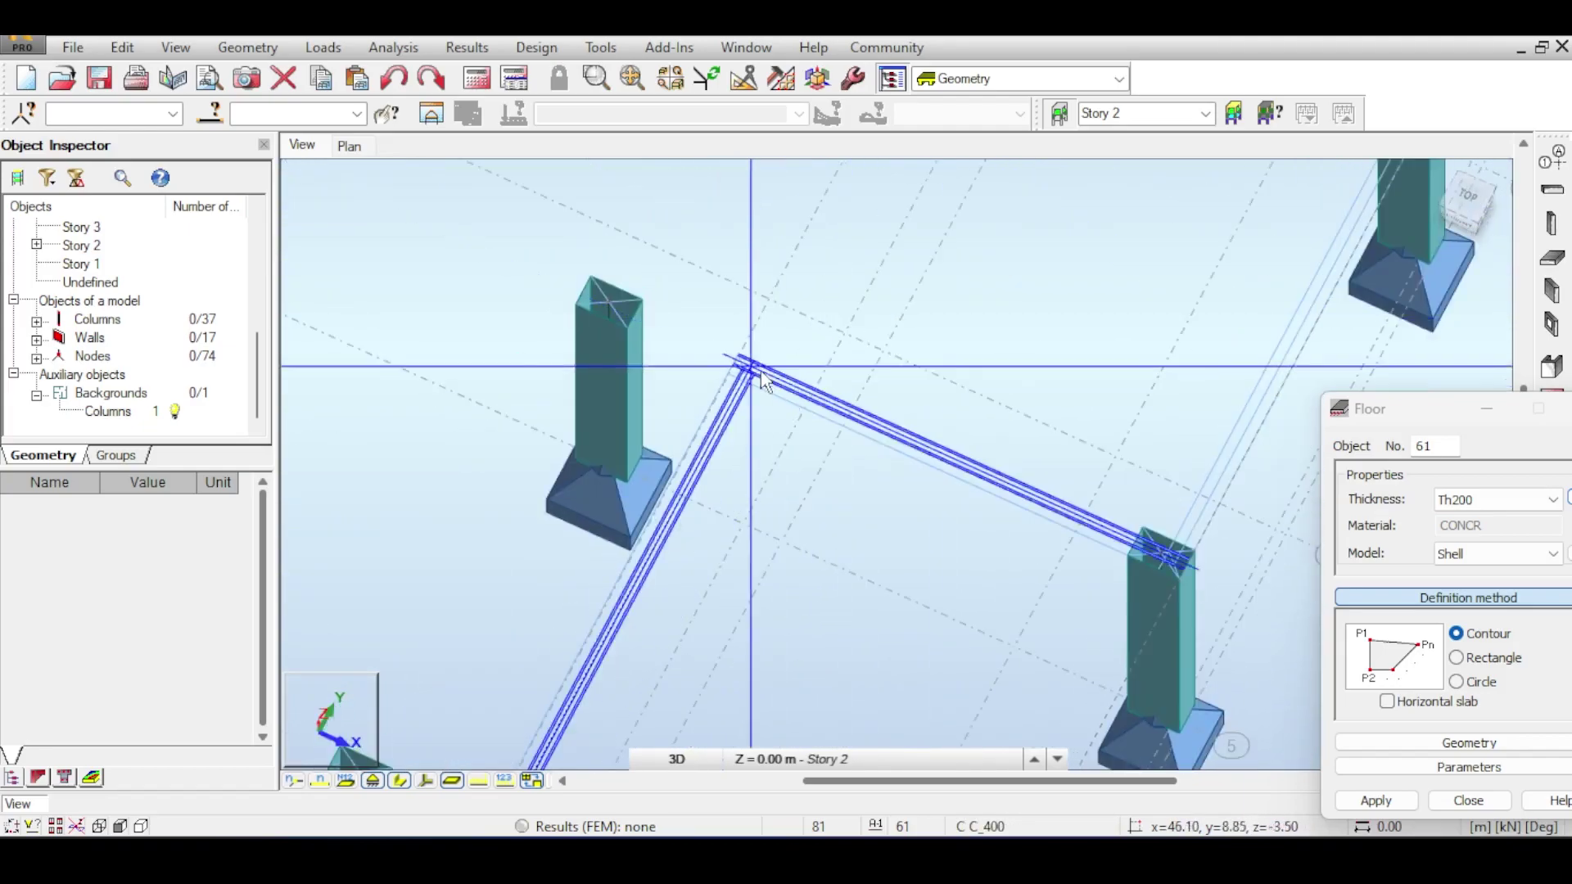
scroll(762, 380, "up", 5)
left_click(702, 268)
Step: Add a third contour point directly below that corner at 46.05, 8.80, -7
middle_click_drag(744, 721, 842, 302)
middle_click_drag(872, 455, 898, 186)
scroll(914, 254, "down", 3)
middle_click_drag(920, 271, 795, 602)
scroll(820, 360, "down", 2)
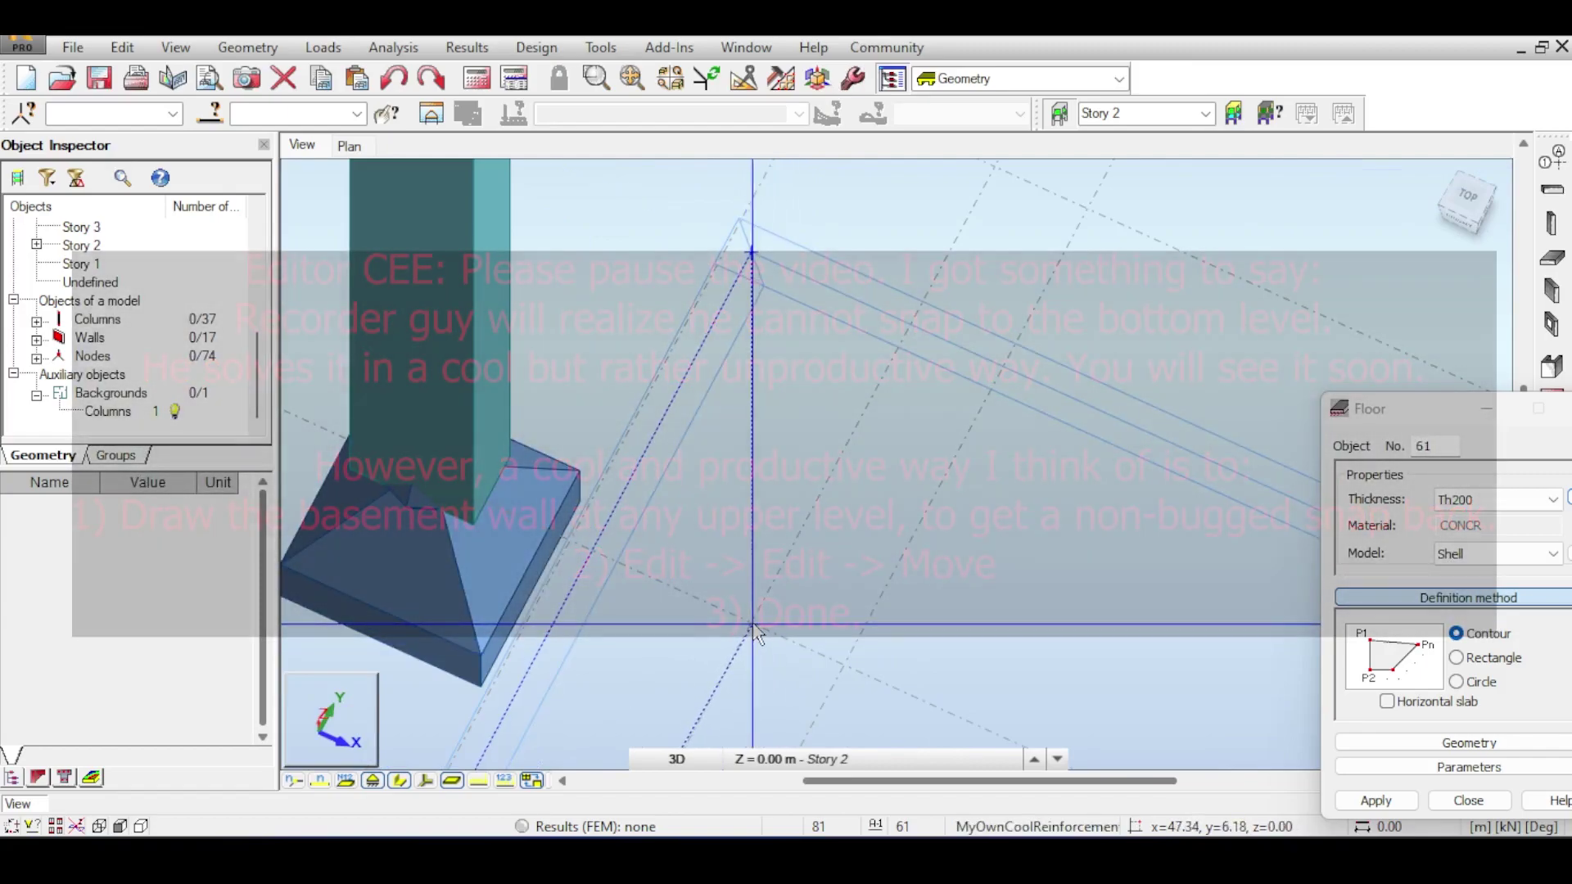
middle_click_drag(753, 635, 669, 326)
scroll(726, 417, "down", 1)
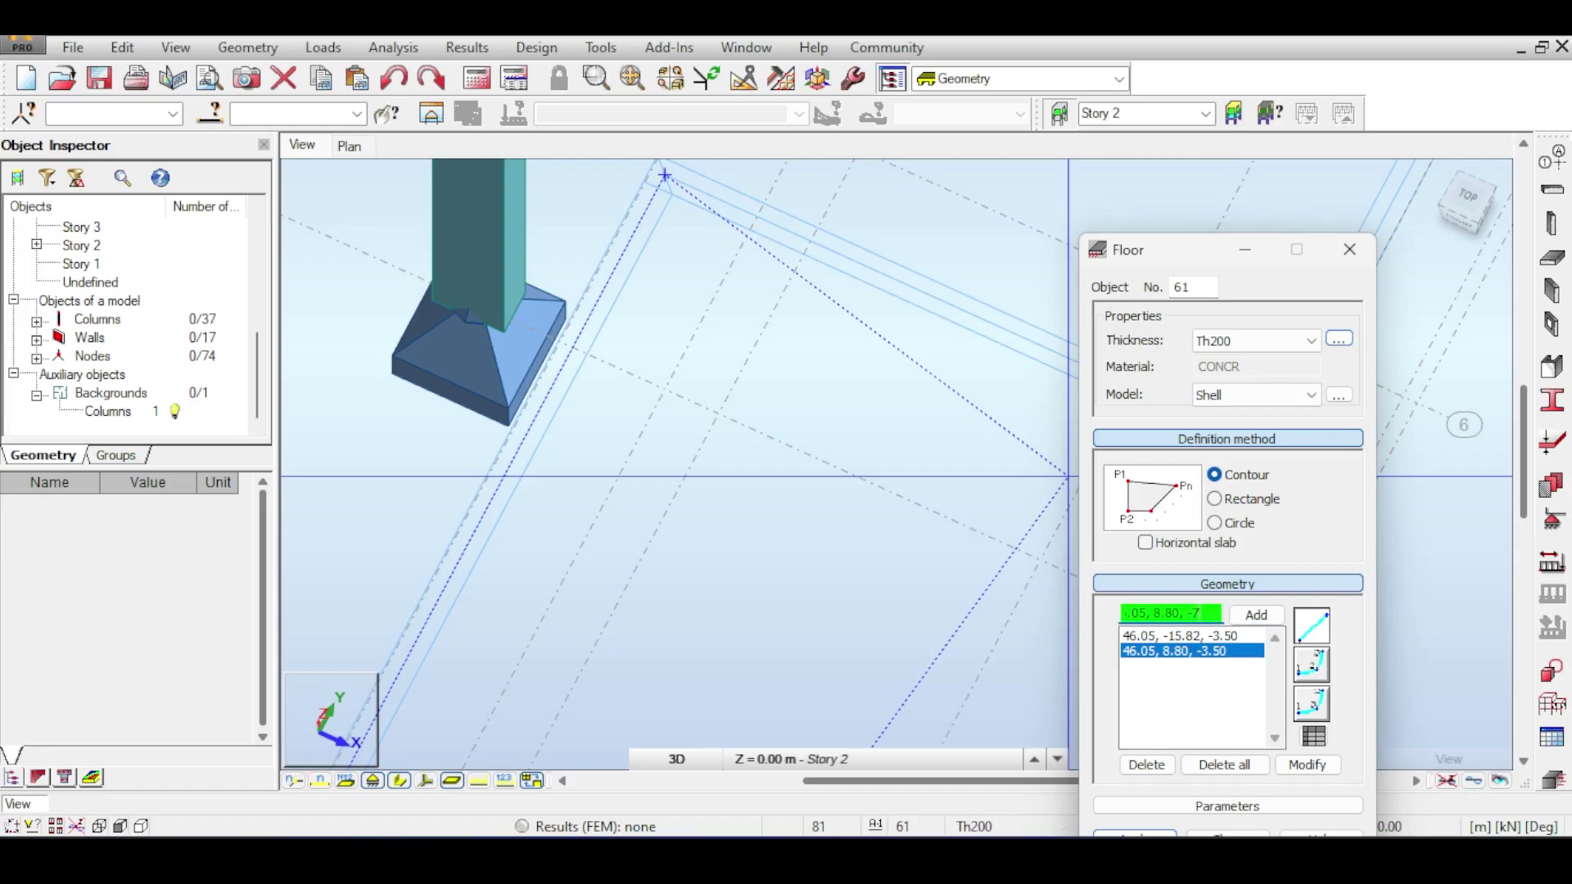
left_click(1256, 614)
Step: Add the fourth contour point at 46.05, -15.82, -7 and close the vertical panel at its starting corner
scroll(667, 434, "down", 2)
middle_click_drag(545, 655, 659, 264)
middle_click_drag(524, 532, 842, 241)
middle_click_drag(529, 586, 800, 267)
middle_click_drag(628, 631, 655, 332)
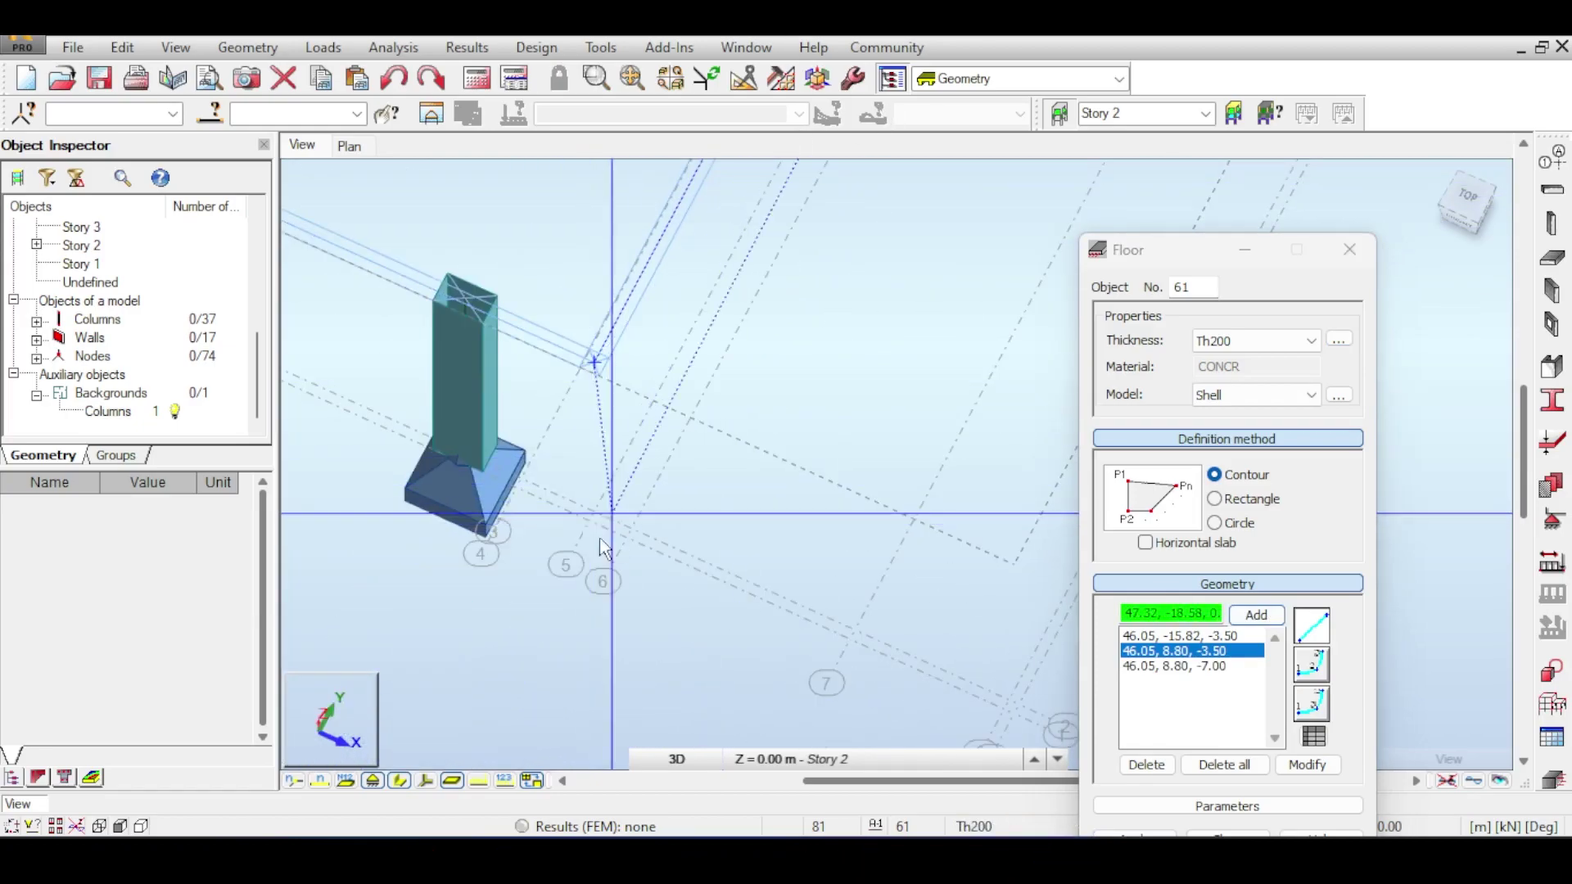
middle_click_drag(561, 405, 568, 366)
scroll(600, 342, "up", 2)
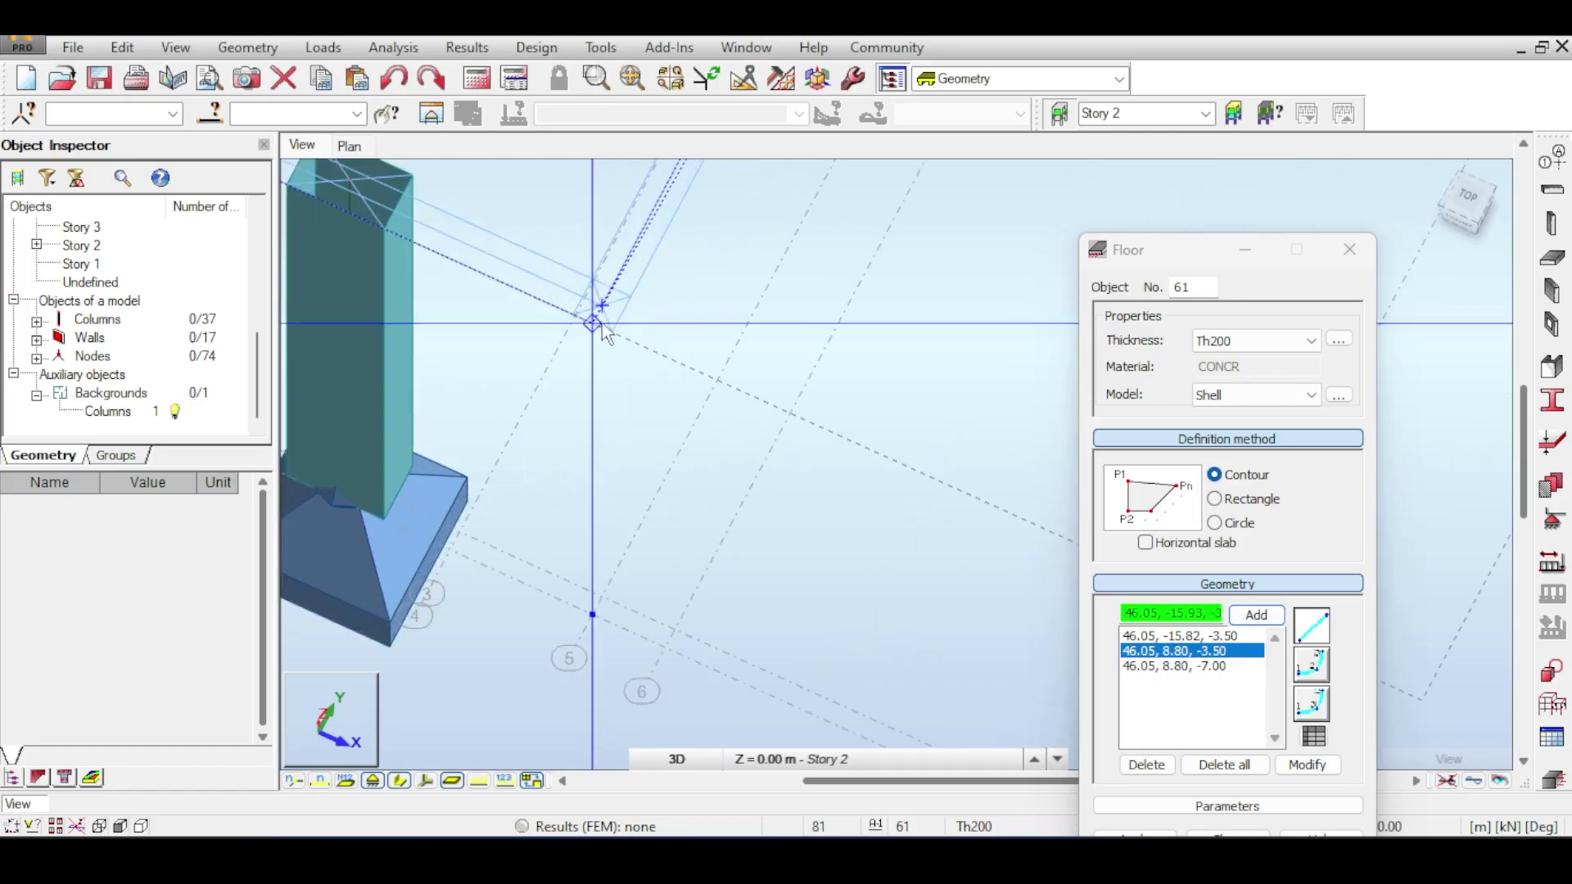
left_click(1166, 636)
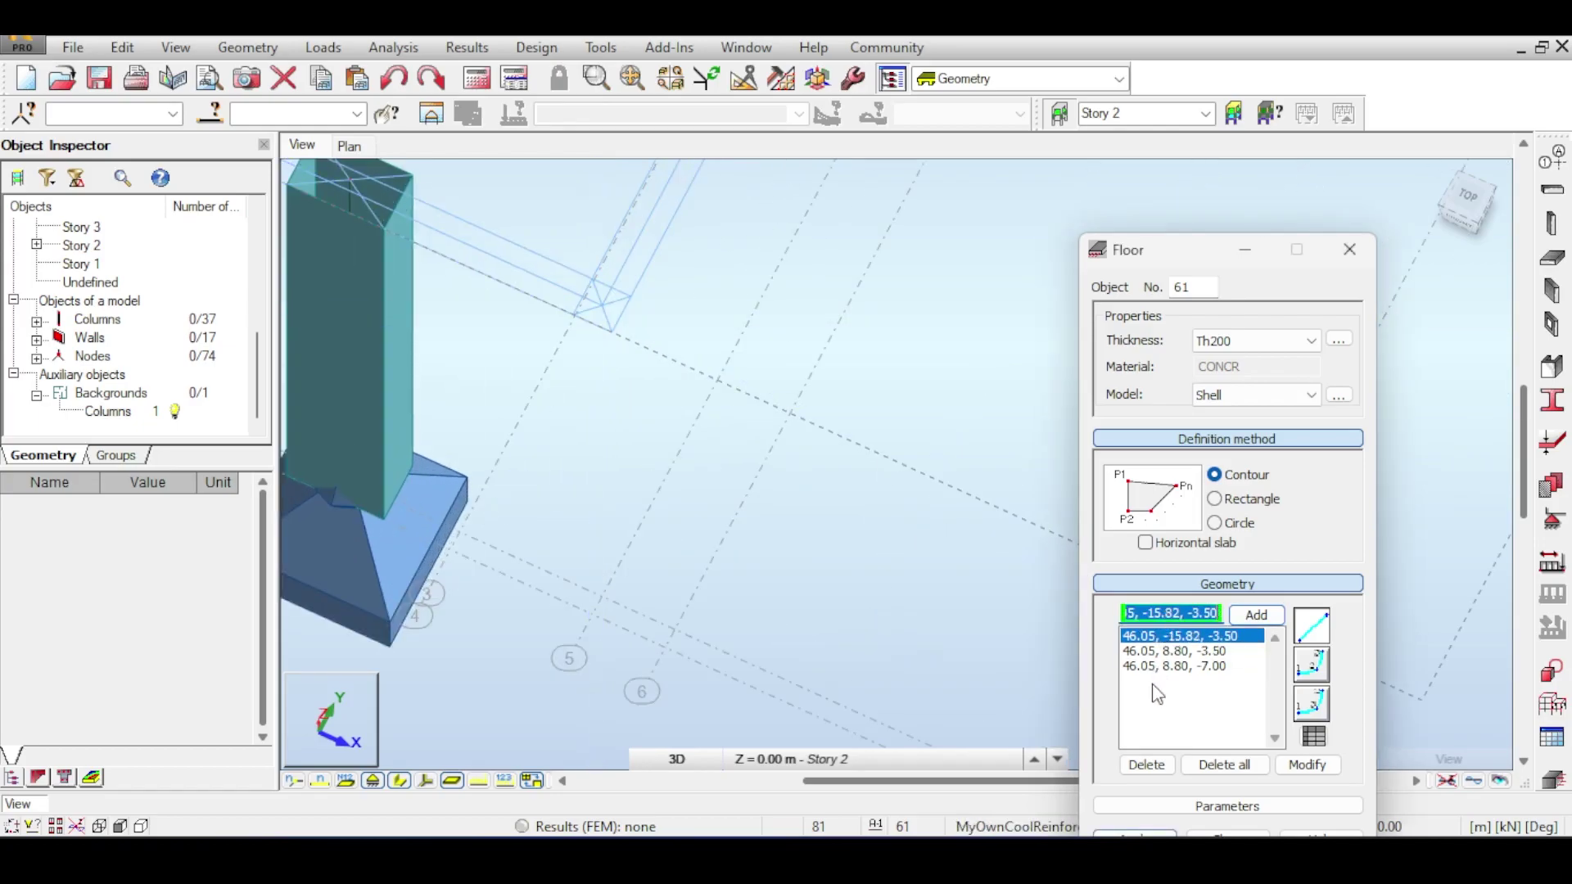
left_click(1196, 612)
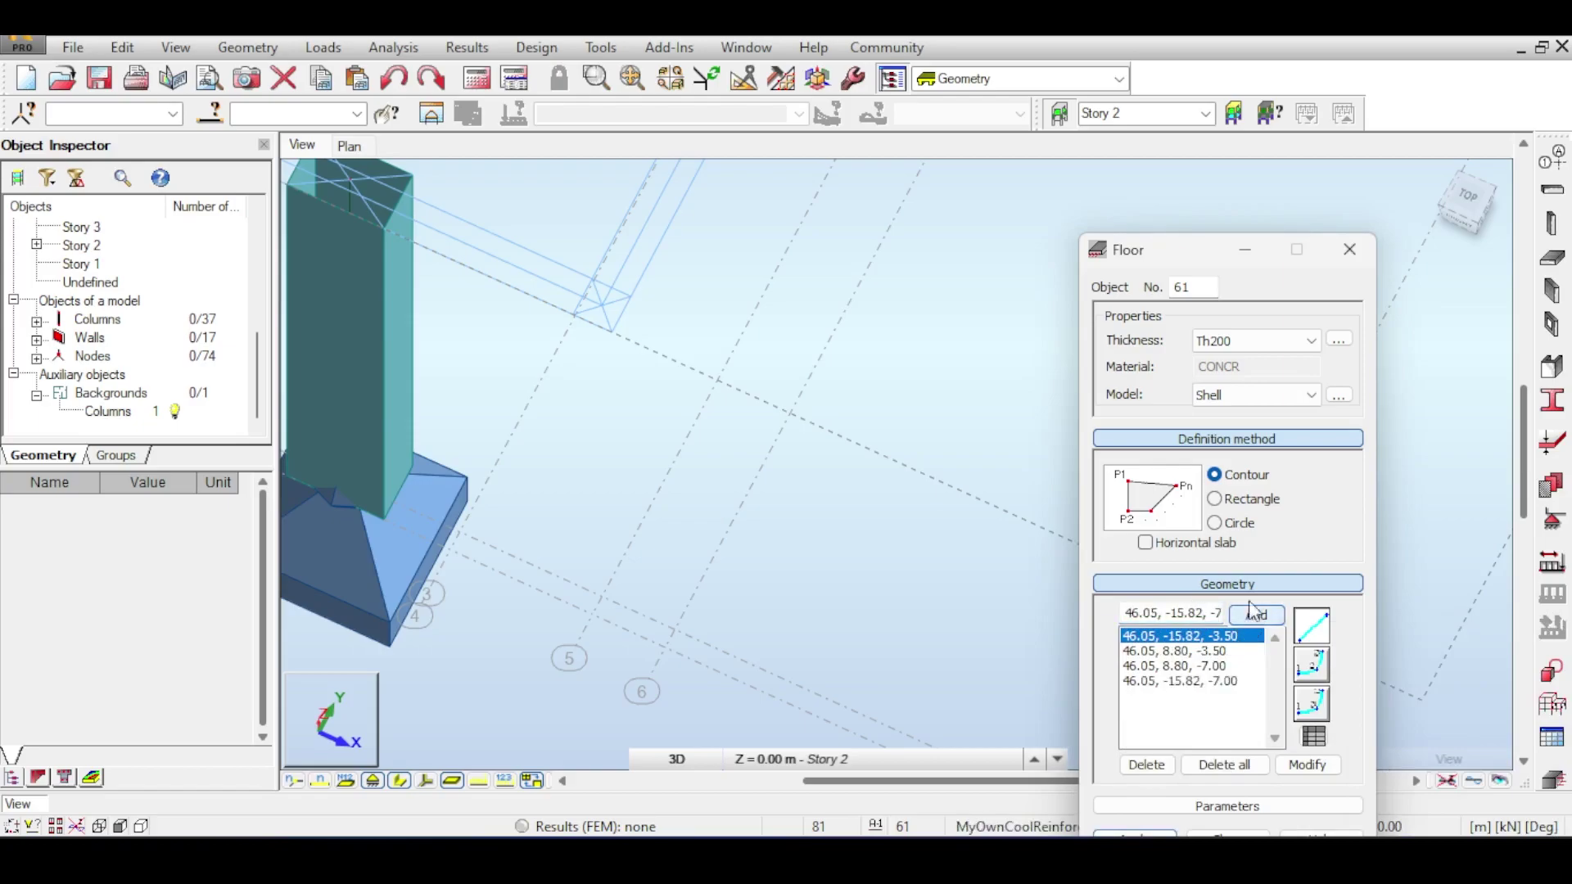
scroll(635, 319, "up", 5)
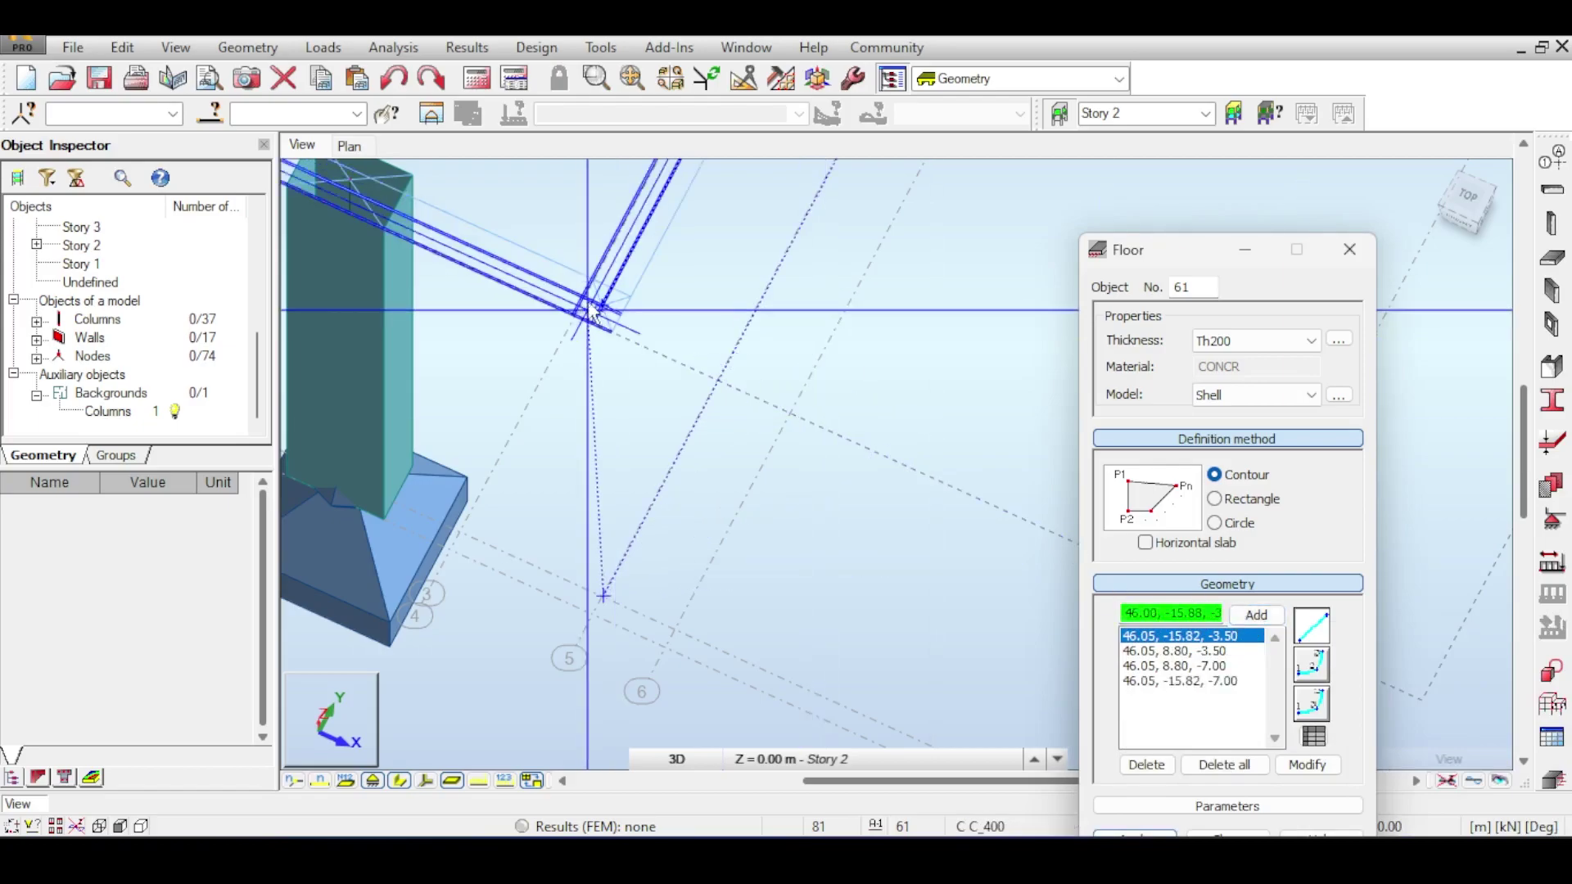
left_click(658, 306)
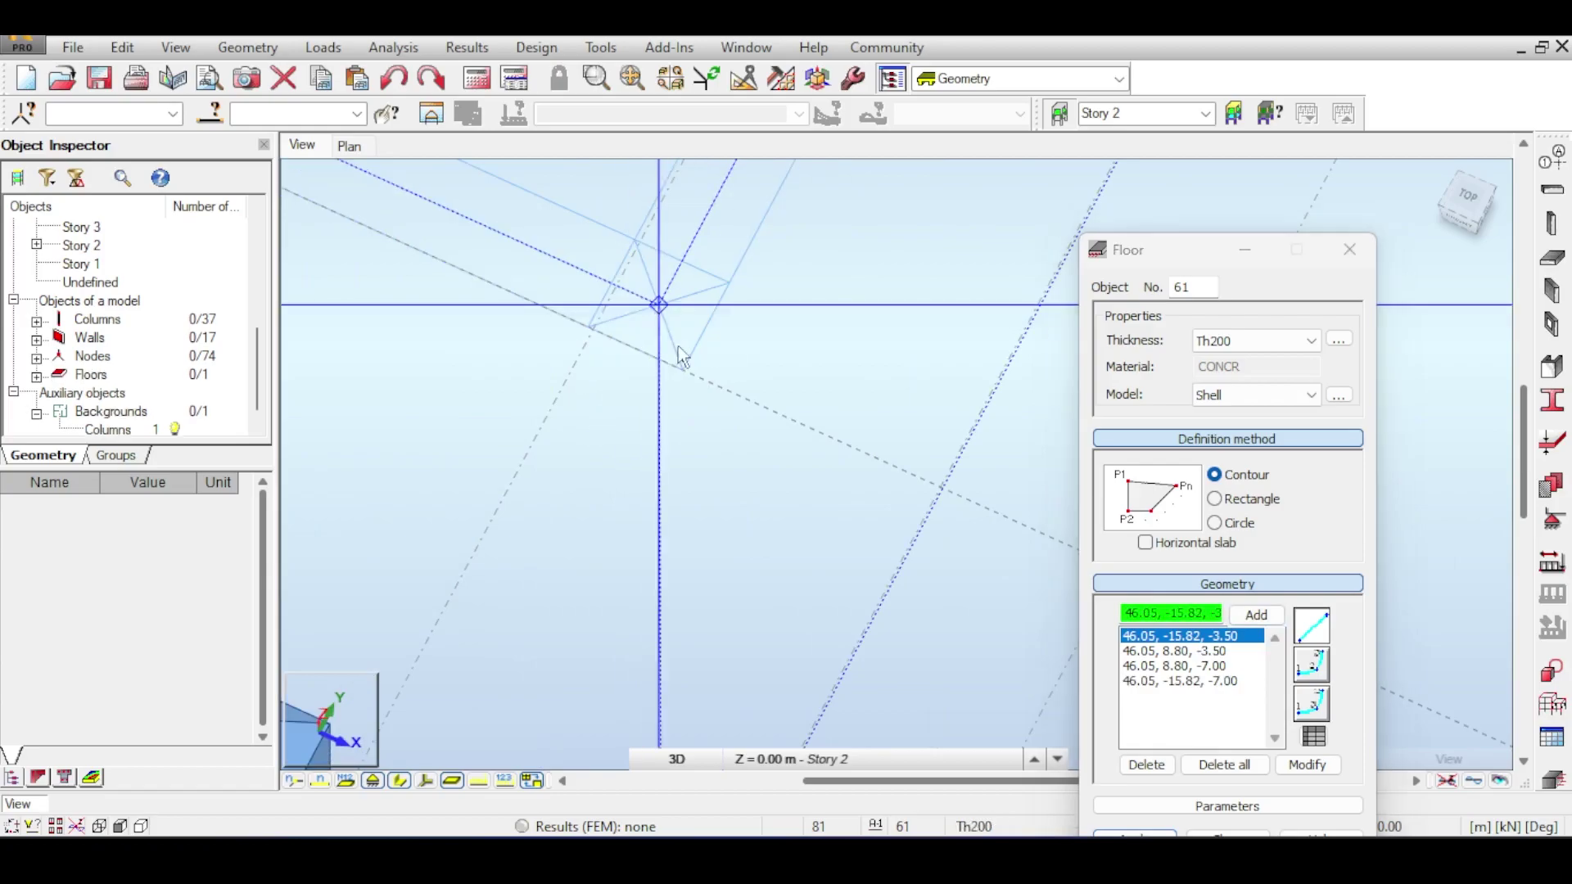
Step: Start a second vertical panel contour at the first panel's upper end corner, 46.05, 8.80, -3.50
scroll(769, 460, "down", 3)
scroll(786, 459, "down", 3)
scroll(720, 444, "up", 2)
scroll(721, 442, "down", 4)
scroll(717, 434, "down", 2)
middle_click_drag(778, 345, 680, 540)
middle_click_drag(758, 425, 554, 716)
scroll(687, 379, "up", 1)
scroll(638, 311, "up", 3)
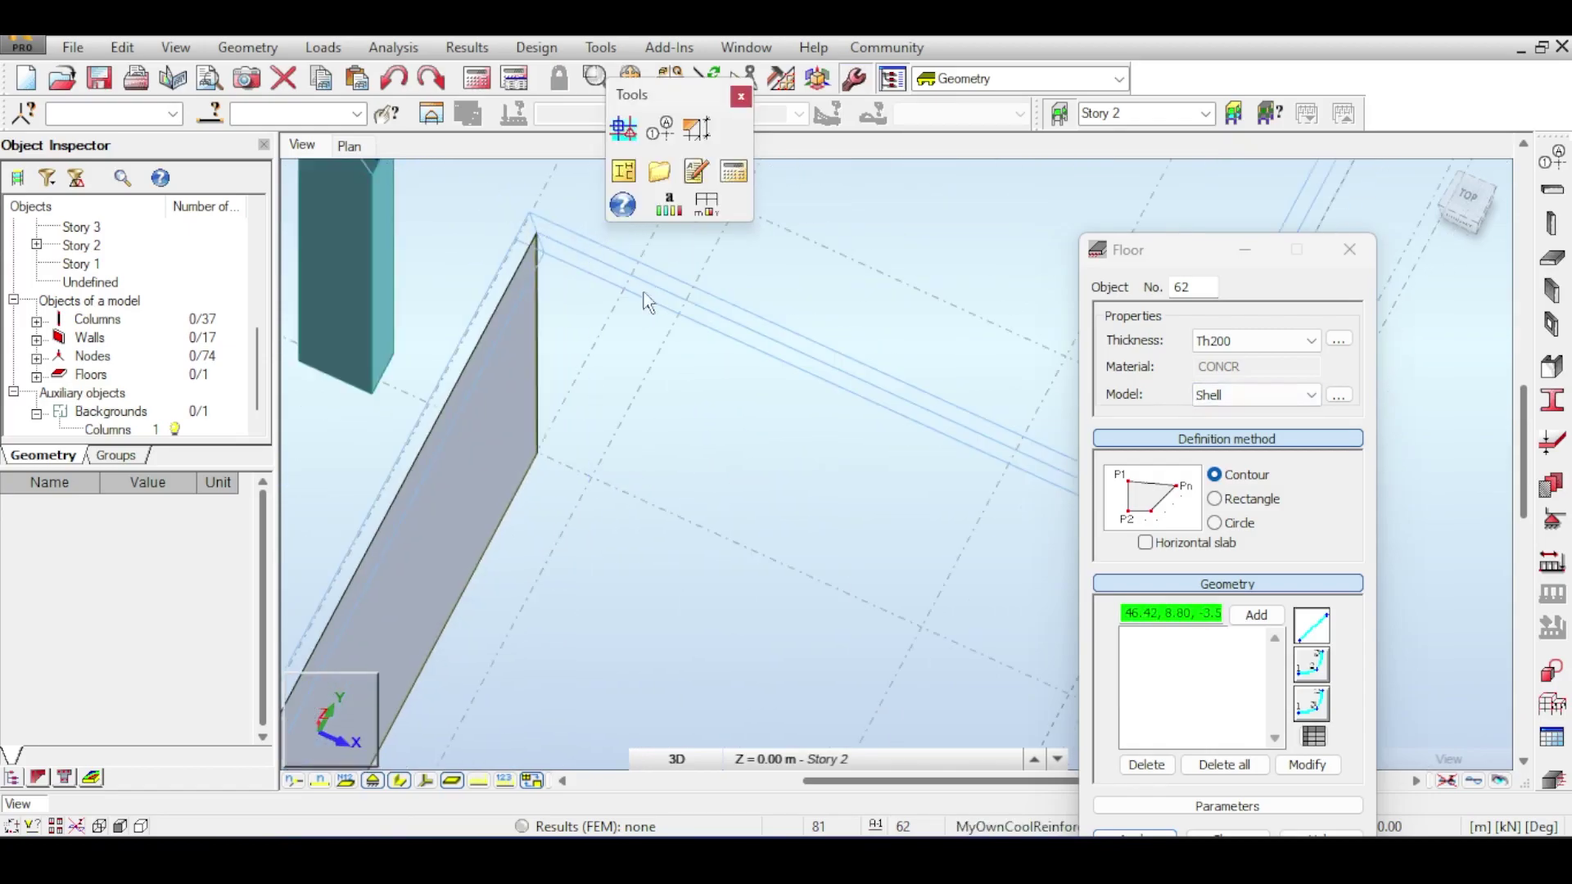
middle_click_drag(525, 224, 465, 257)
middle_click_drag(541, 303, 525, 295)
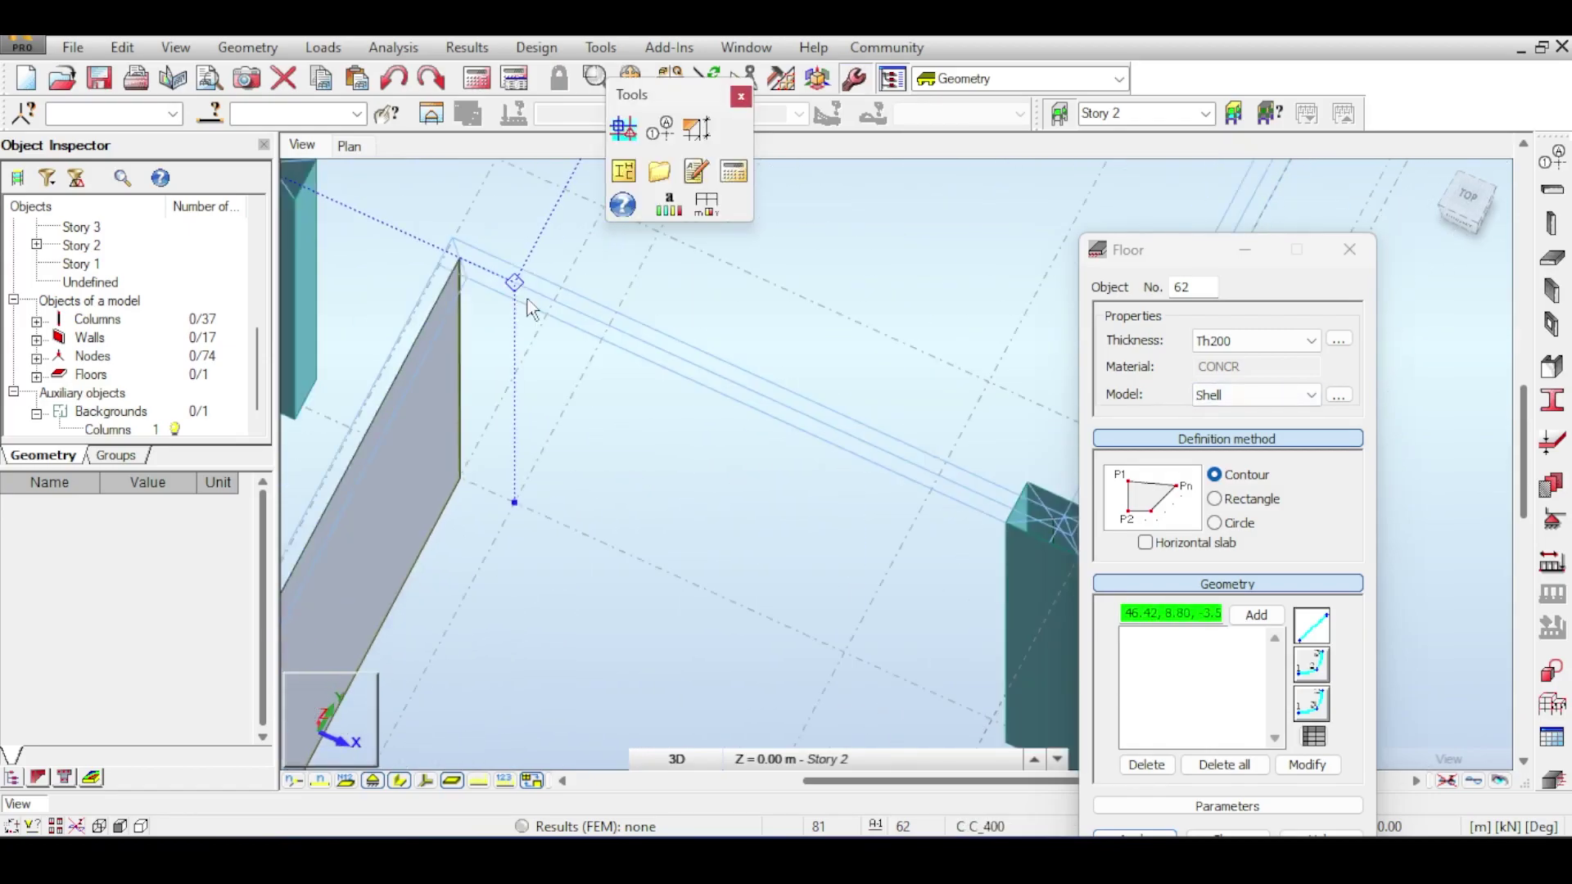
scroll(525, 295, "up", 1)
scroll(449, 260, "down", 2)
scroll(446, 254, "up", 3)
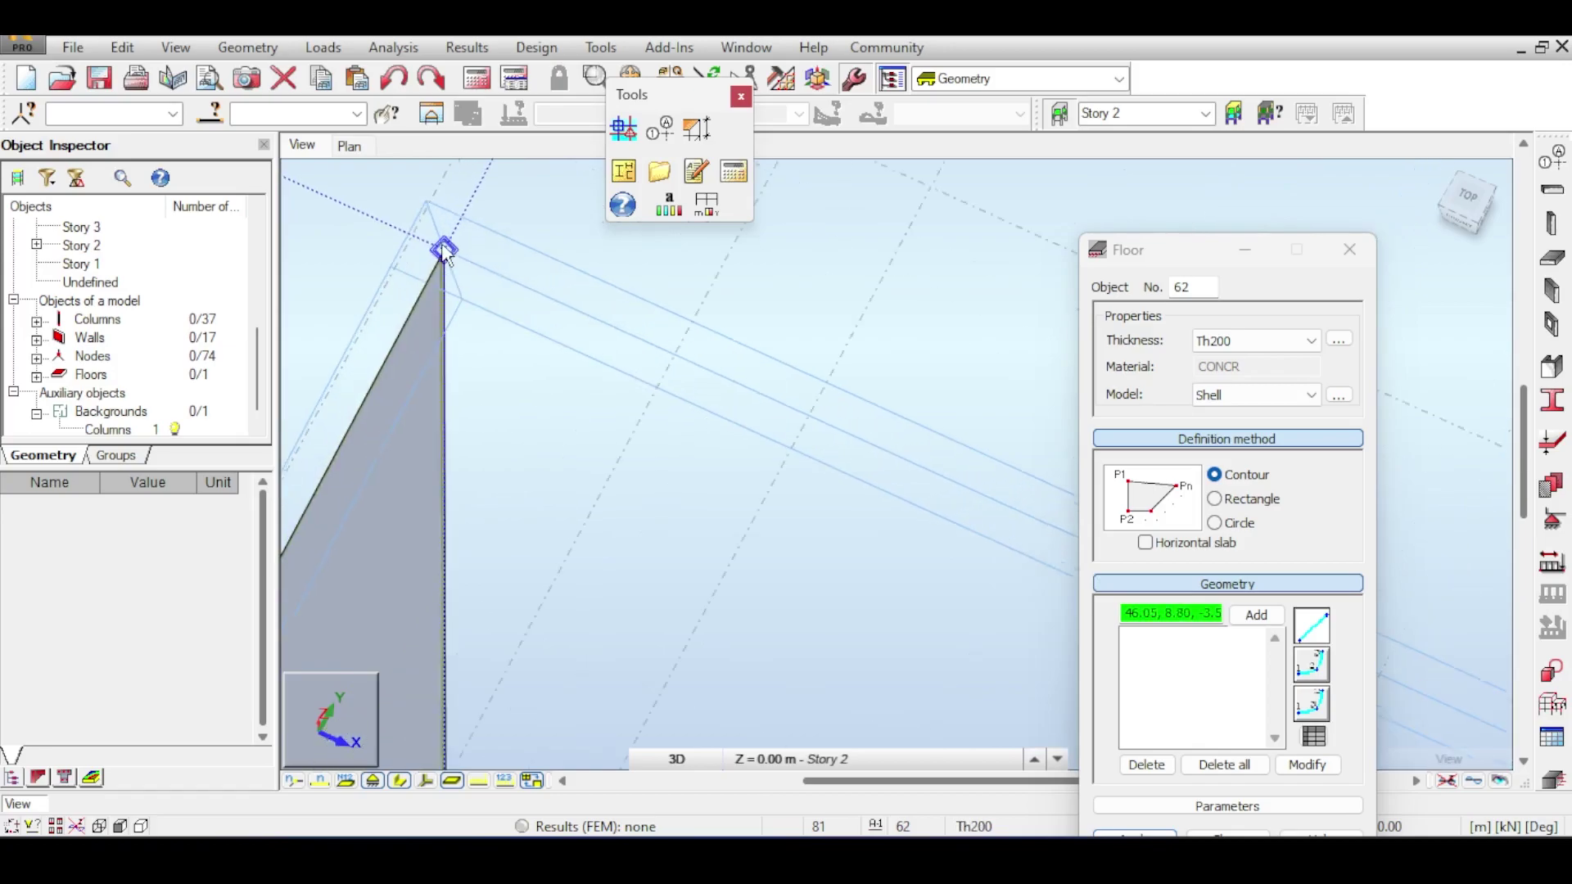
left_click(445, 250)
Step: Add the second panel's next upper corner at 50.22, 8.80, -3.50, on the column at the outline's outer corner
scroll(614, 333, "down", 3)
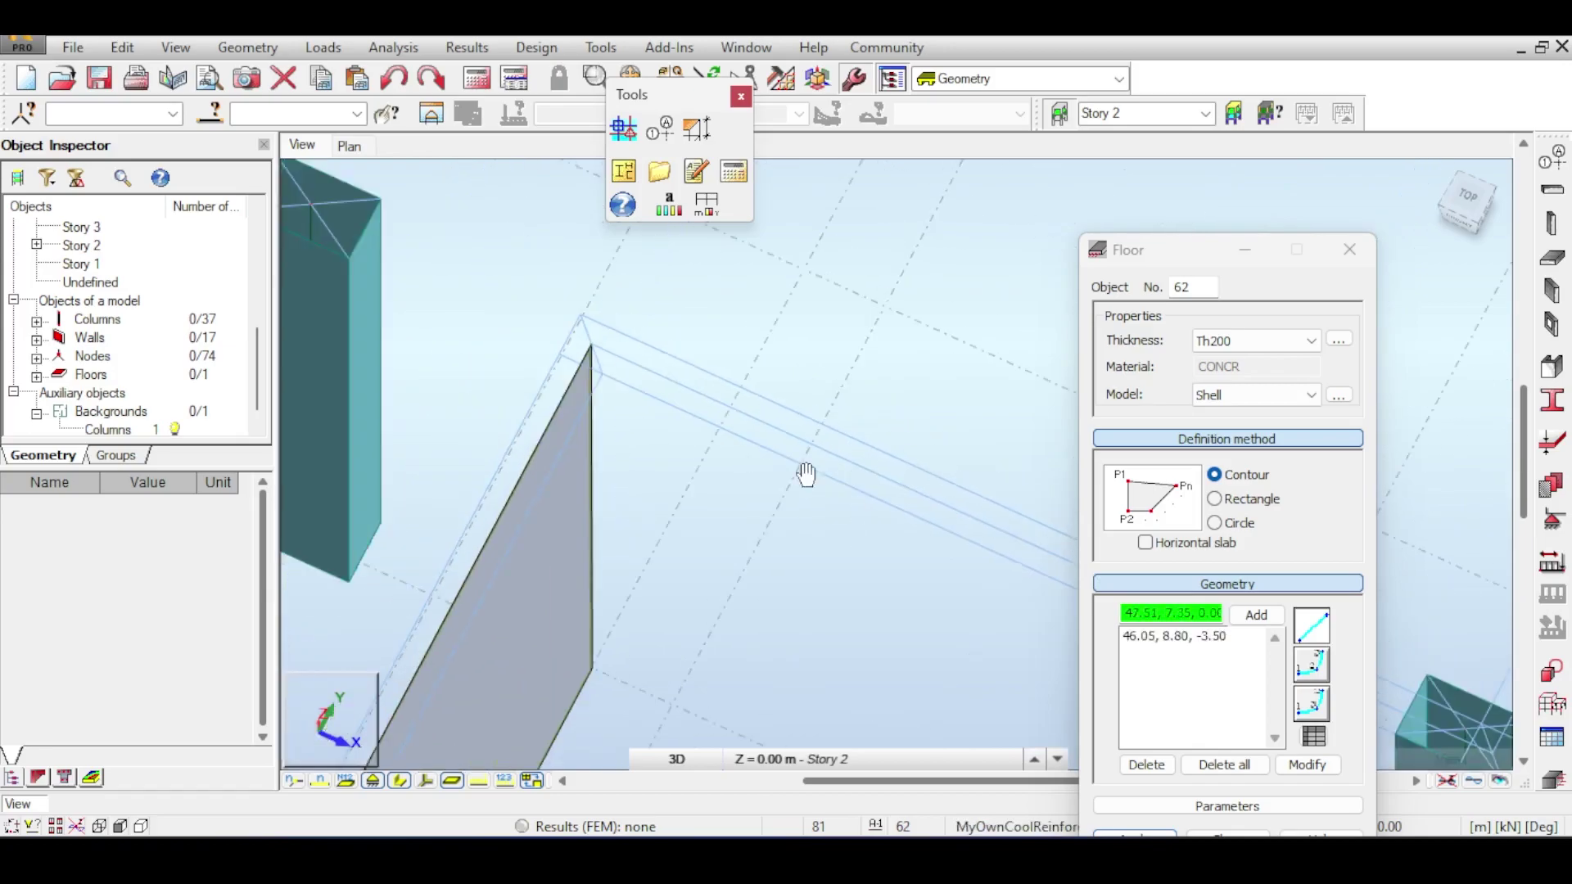
scroll(690, 413, "up", 3)
scroll(573, 336, "up", 2)
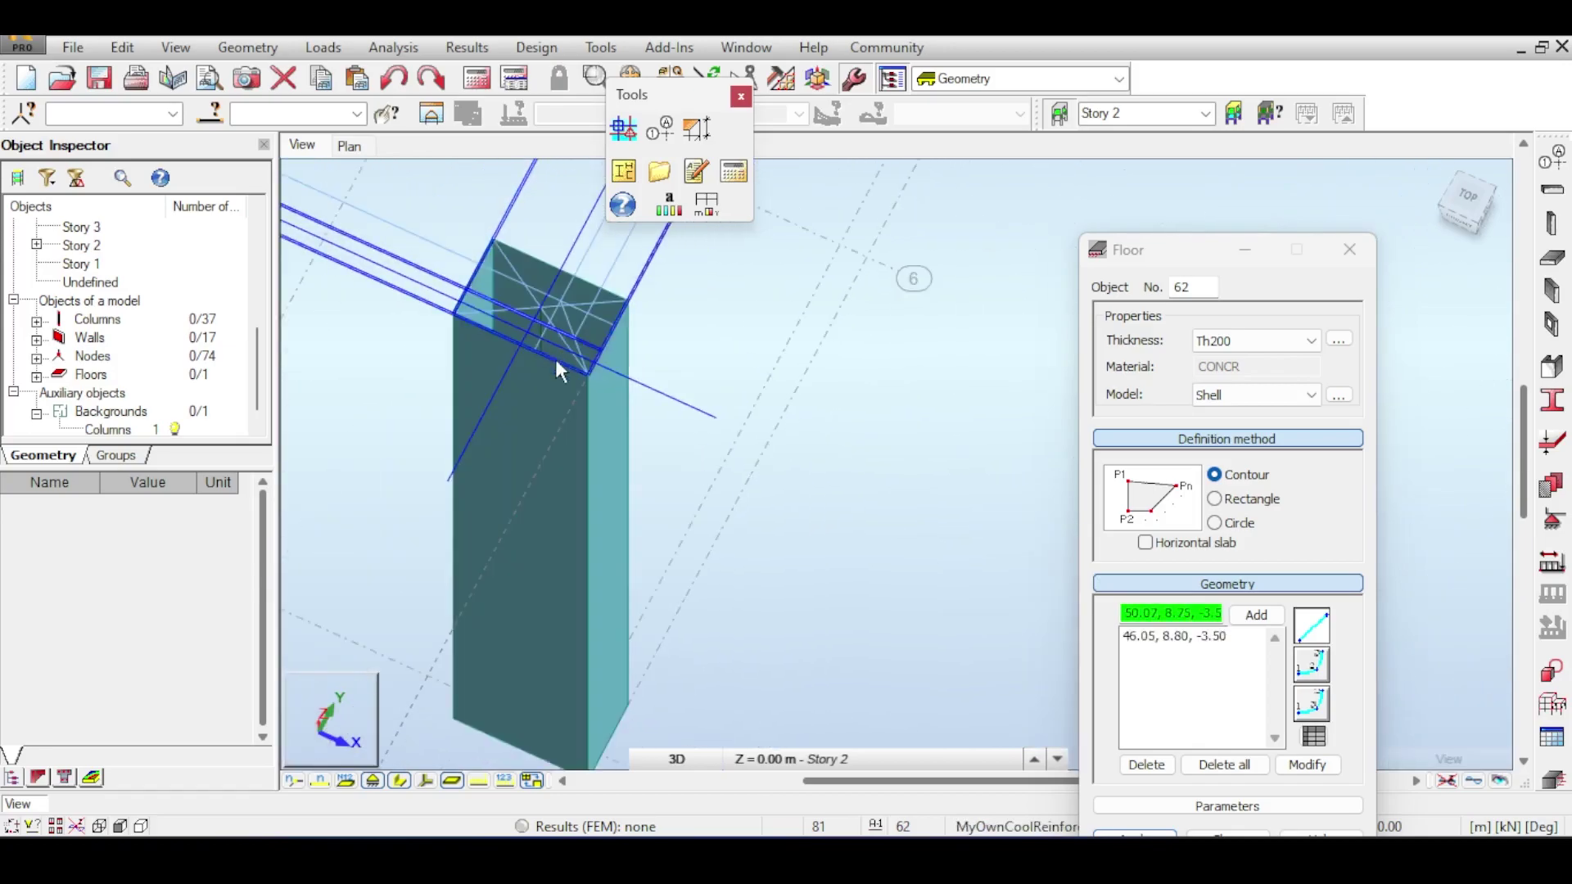
left_click(579, 337)
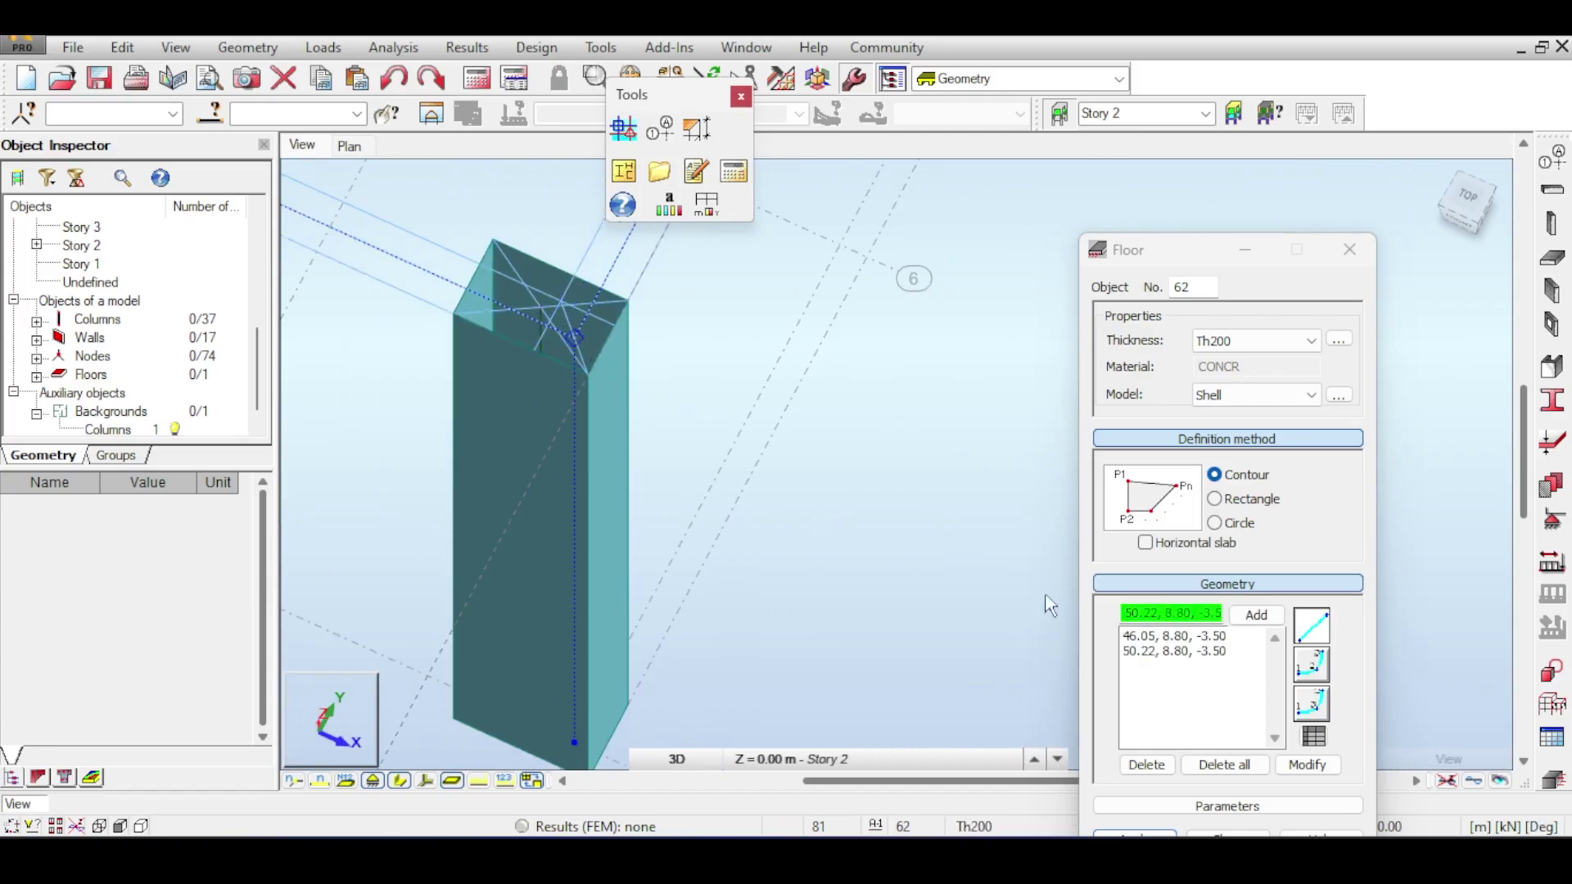
Step: Add the second panel's lower corners at 50.22, 8.80, -7 and 46.05, 8.80, -7, and close its contour
left_click(1209, 652)
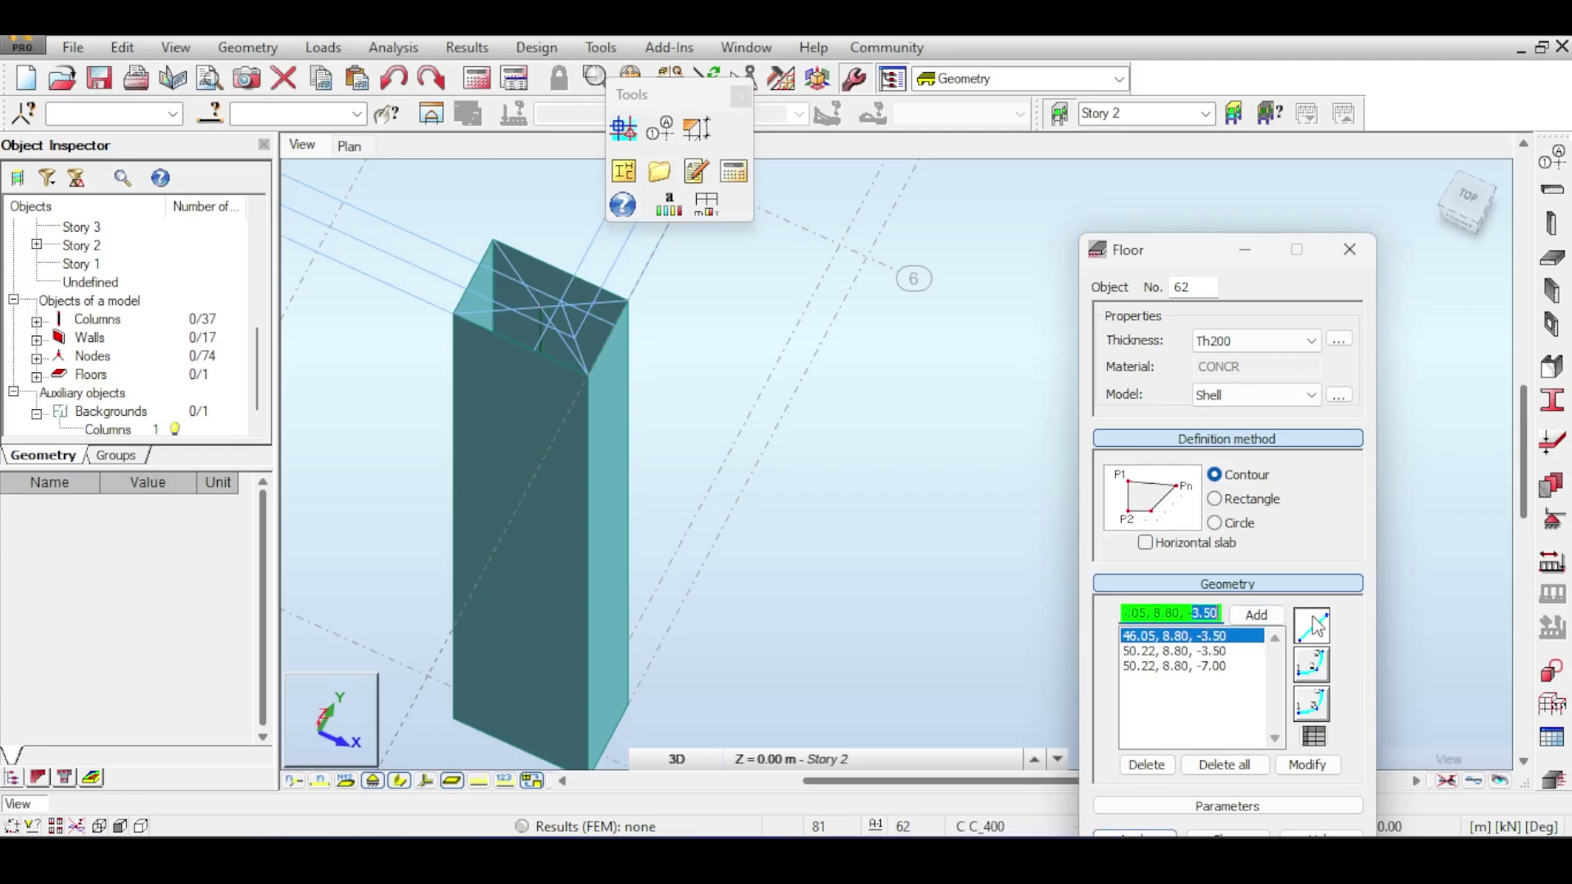
scroll(464, 486, "down", 1)
middle_click_drag(700, 473, 970, 500)
scroll(970, 500, "down", 2)
middle_click_drag(332, 246, 817, 537)
scroll(735, 500, "up", 1)
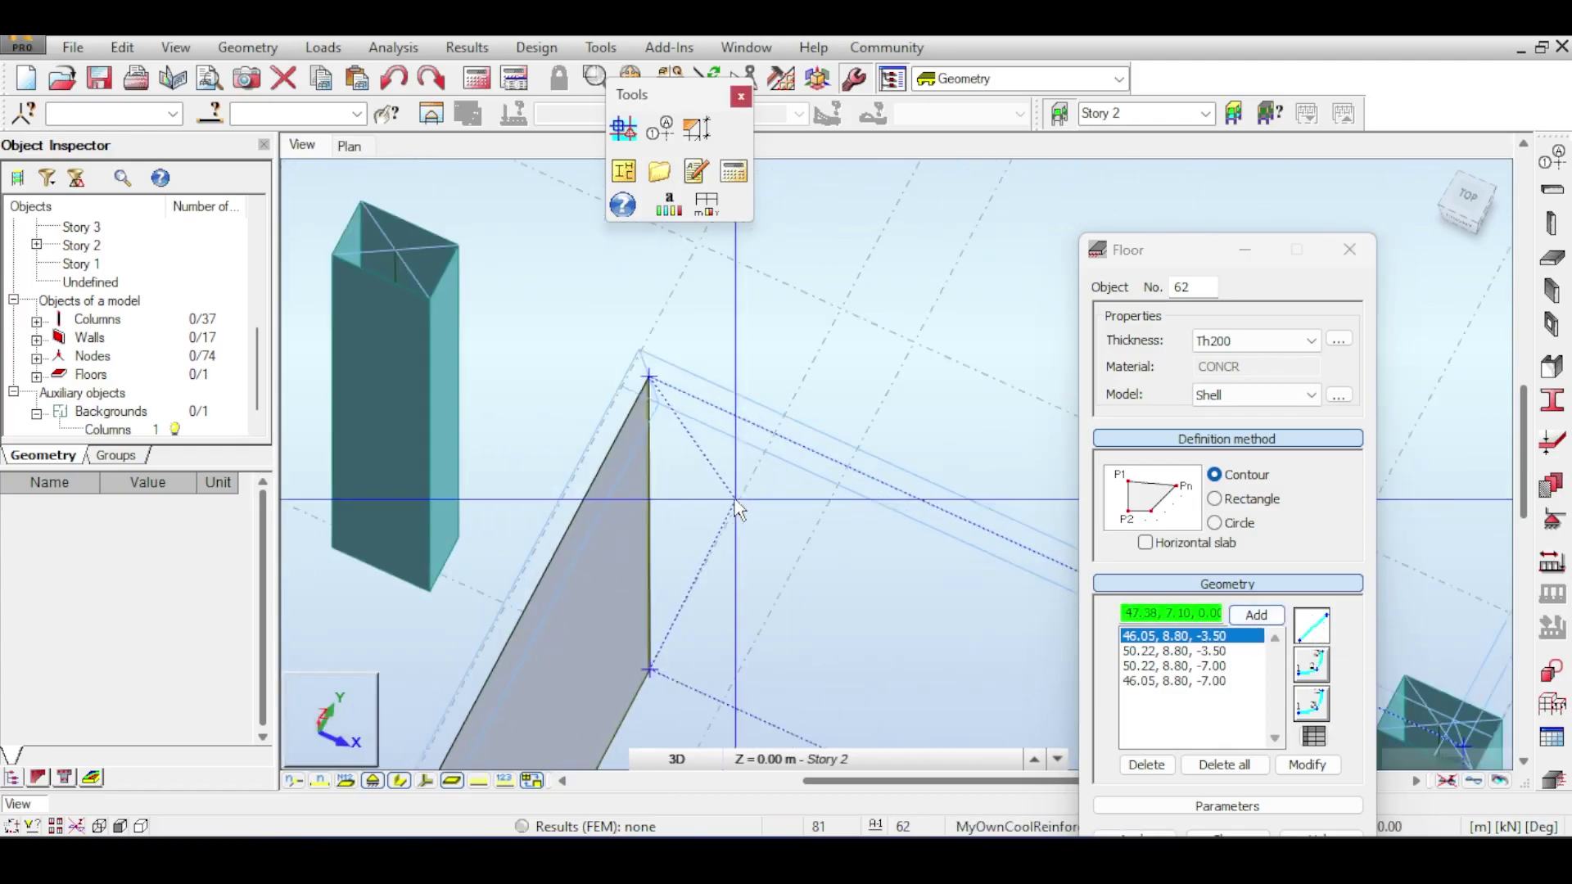
scroll(737, 509, "up", 1)
left_click(628, 347)
Step: Start a third vertical panel contour at the column corner, 50.22, 8.80, -3.50
scroll(728, 421, "down", 2)
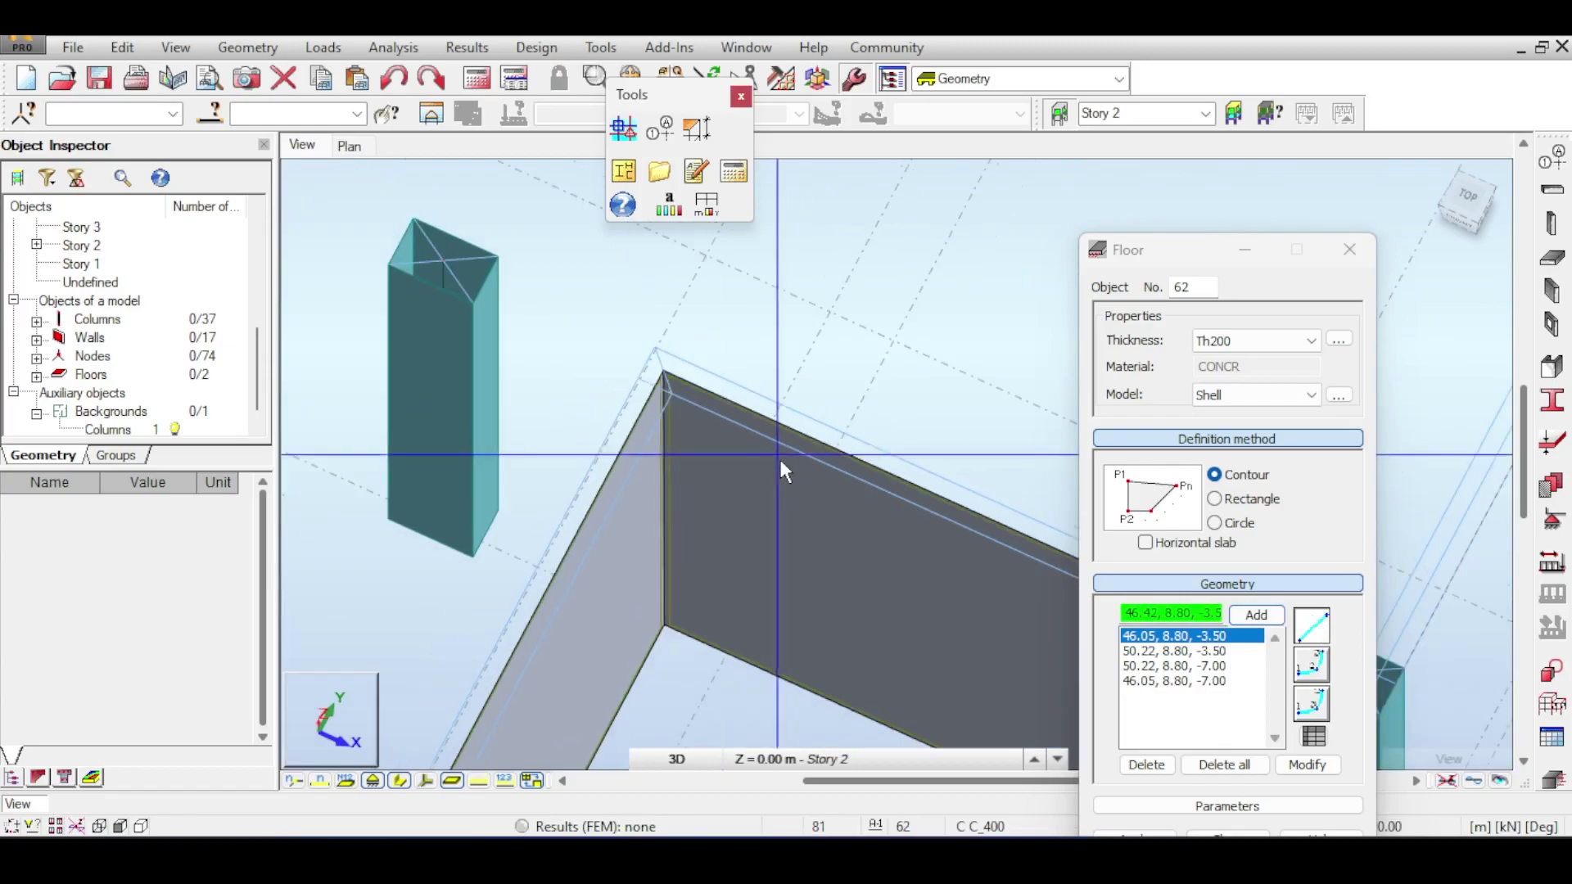
middle_click_drag(866, 486, 396, 368)
middle_click_drag(840, 550, 572, 441)
scroll(572, 441, "up", 3)
left_click(607, 427)
Step: Add the third panel's second upper corner at 50.22, 18.75, -3.50, at the far end of the stepped-out part
middle_click_drag(892, 180, 659, 502)
scroll(652, 517, "down", 4)
middle_click_drag(807, 399, 652, 725)
middle_click_drag(778, 263, 499, 696)
middle_click_drag(624, 467, 524, 638)
middle_click_drag(688, 266, 584, 455)
scroll(650, 351, "up", 2)
scroll(647, 344, "up", 3)
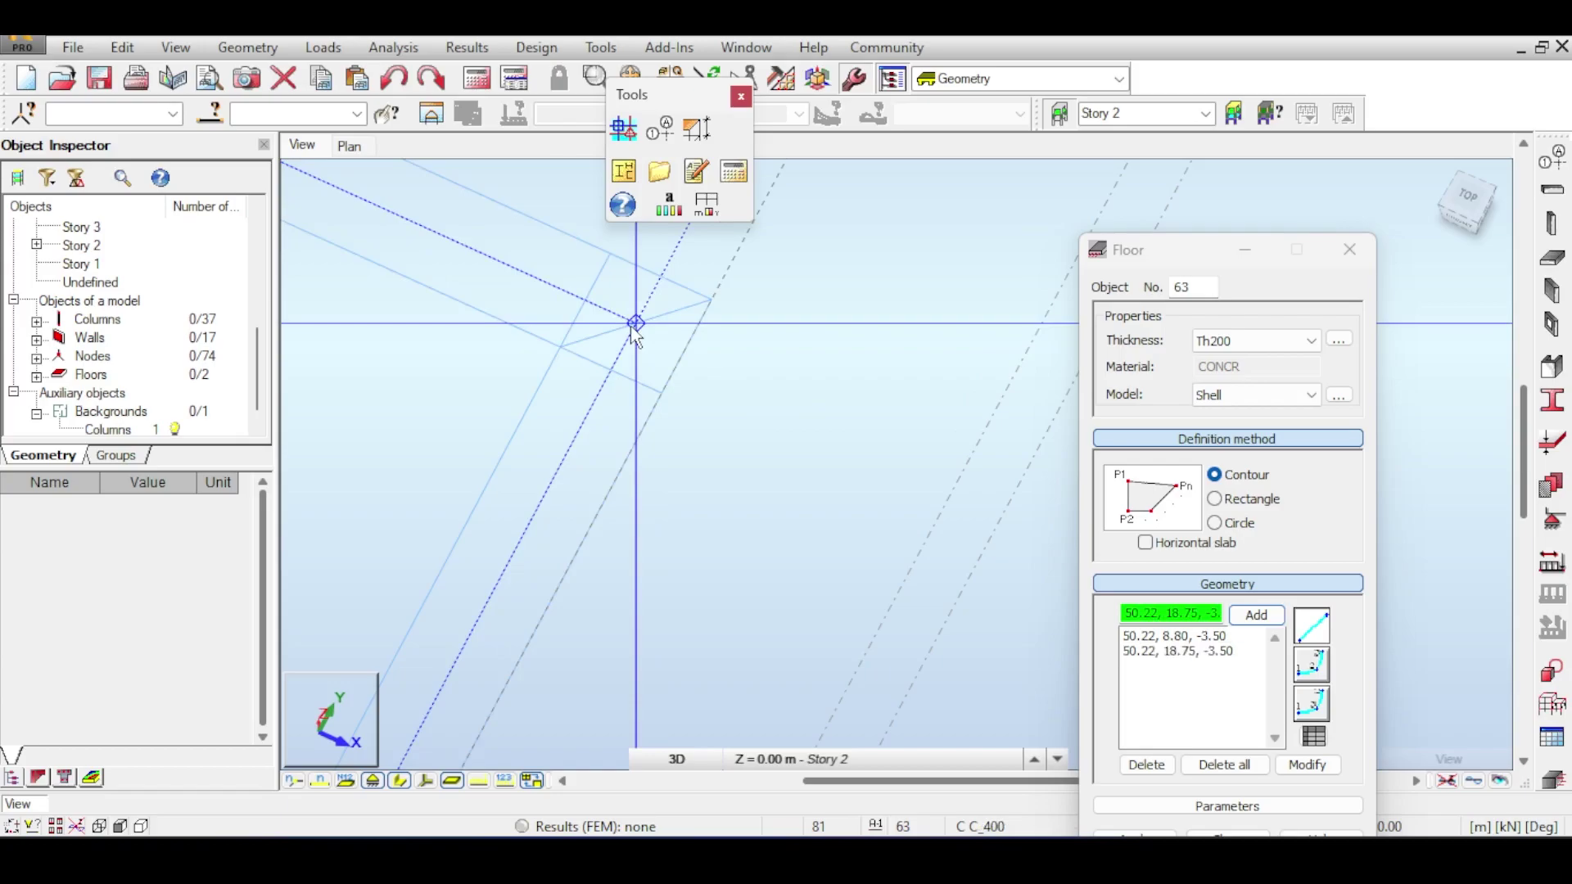
Step: Add the third panel's lower corners at 50.22, 18.75, -7 and 50.22, 8.80, -7, and close its contour
left_click(1180, 651)
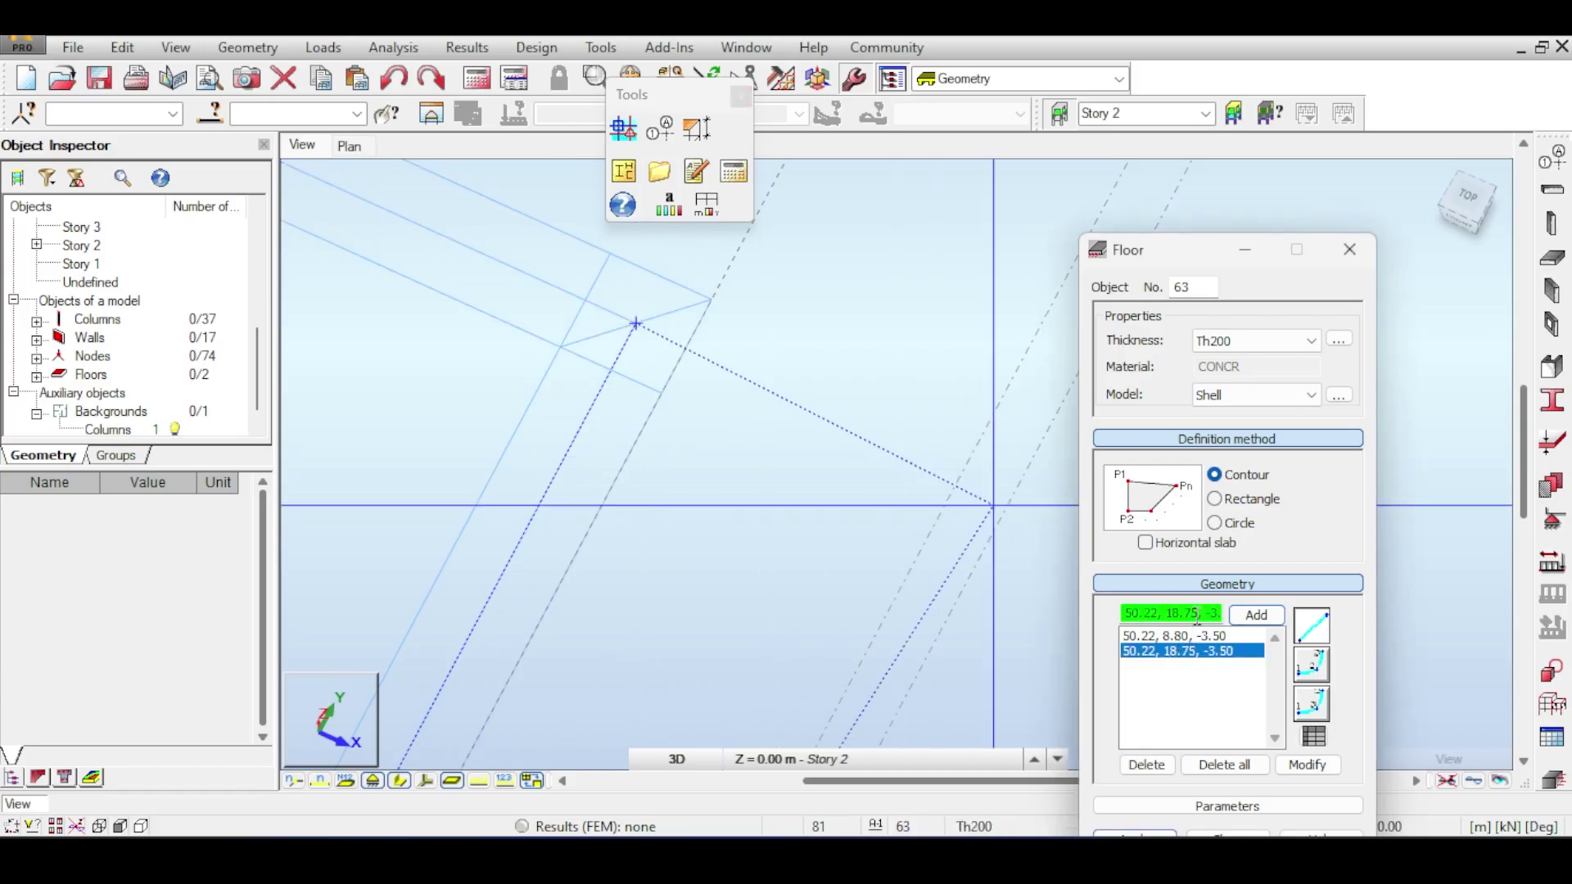
type("7")
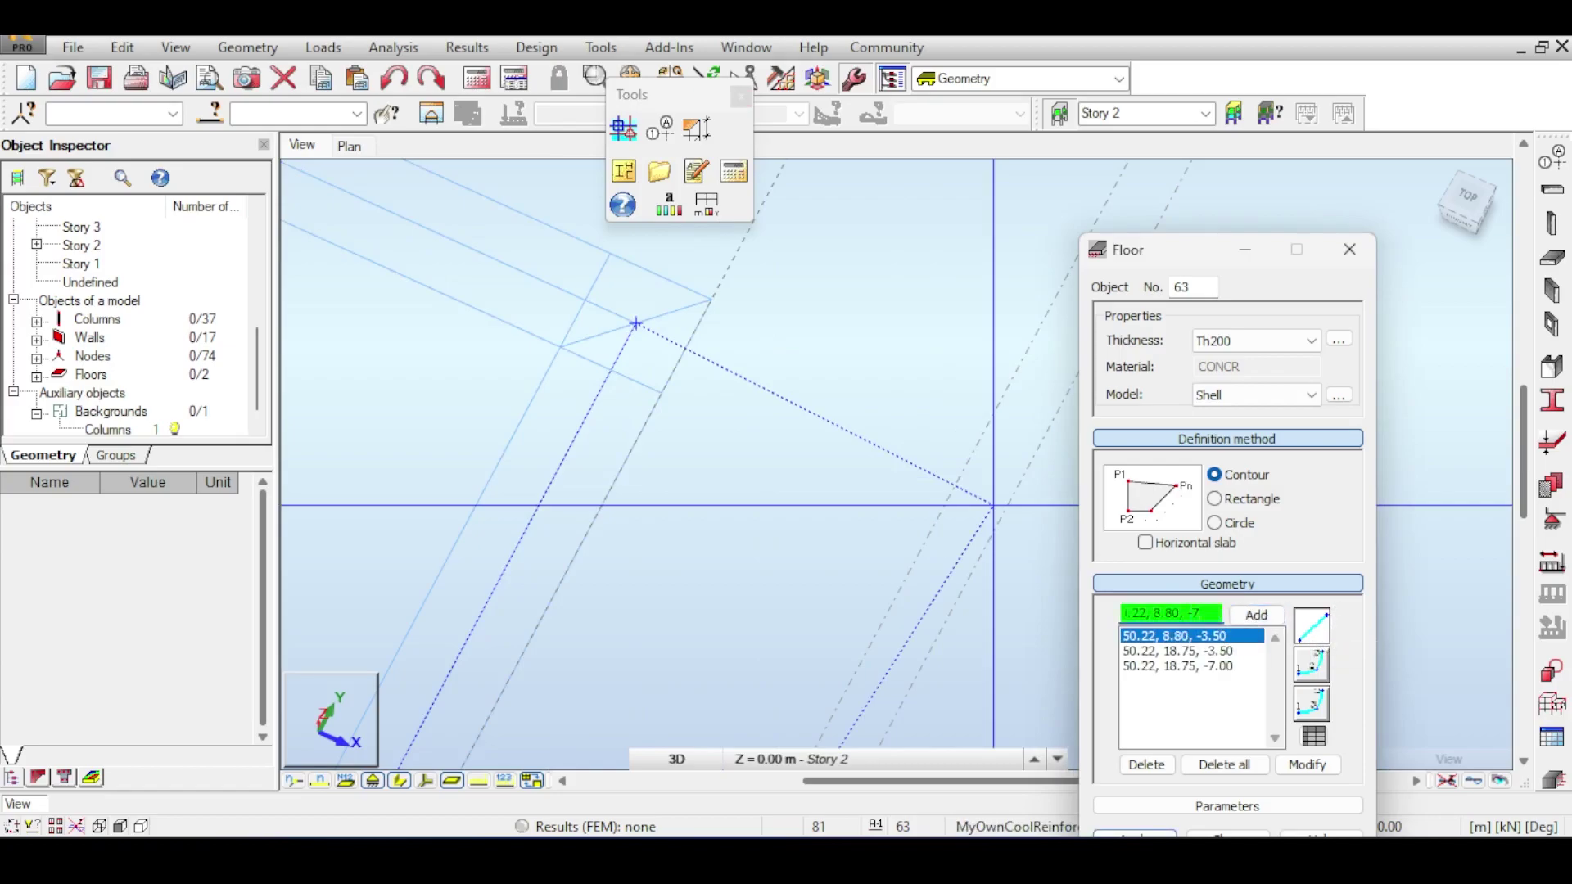
left_click(1275, 616)
scroll(906, 579, "down", 3)
middle_click_drag(905, 579, 908, 162)
middle_click_drag(571, 550, 729, 428)
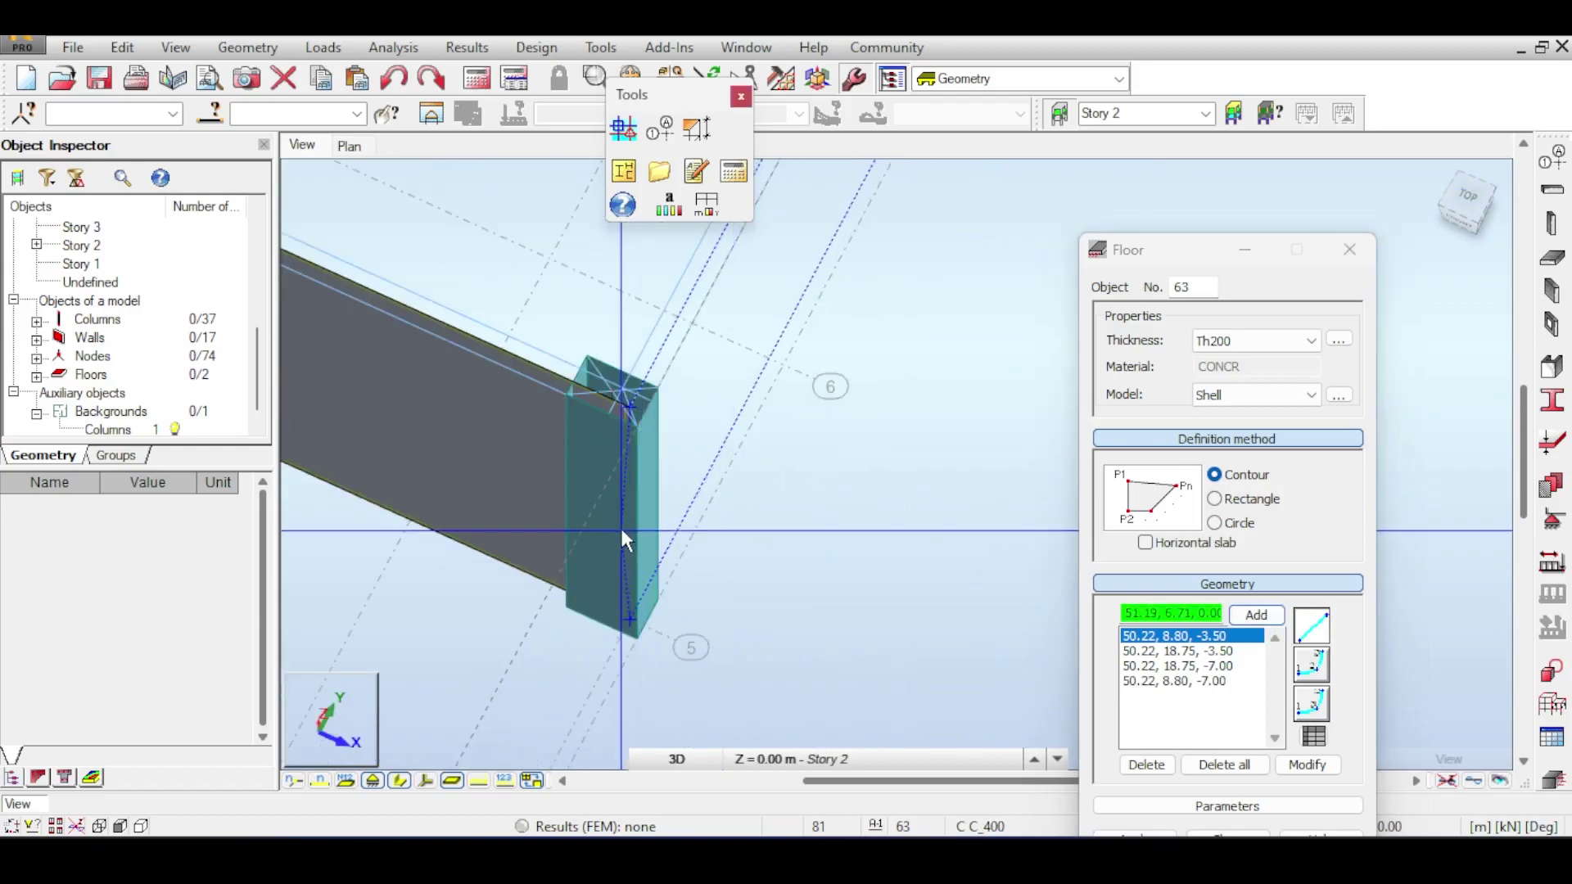
scroll(624, 534, "up", 2)
left_click(632, 346)
Step: Switch the floor definition to the Rectangle method and add a vertical panel along the upper edge using the point 45.31, 18.75, -3.50
left_click_drag(1196, 613, 1228, 613)
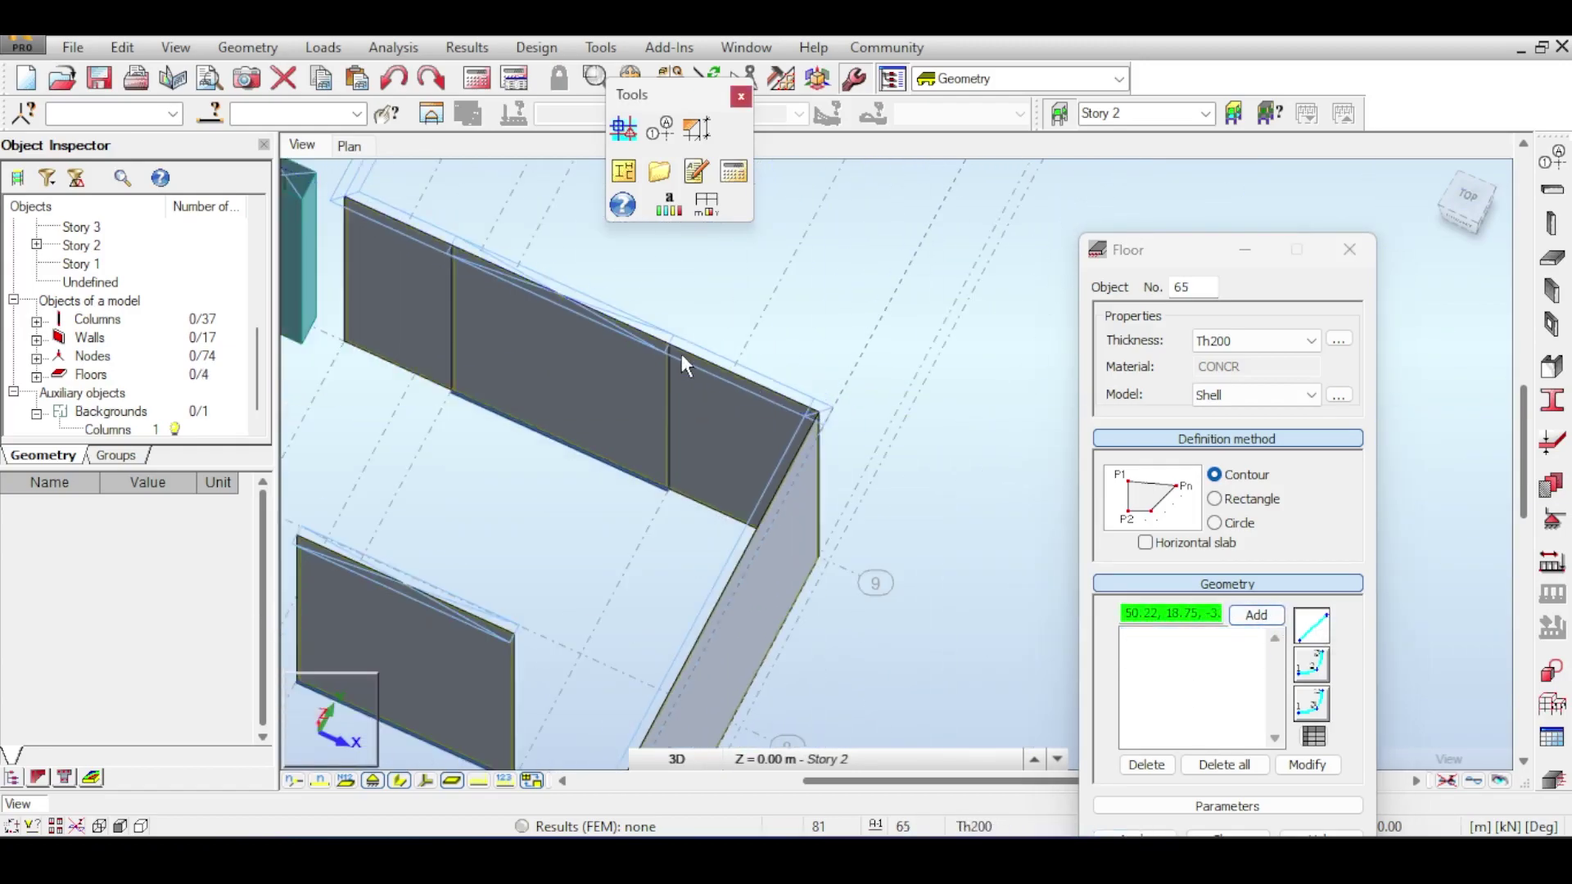
key("ctrl+z")
left_click(1214, 499)
left_click(818, 414)
scroll(687, 374, "up", 3)
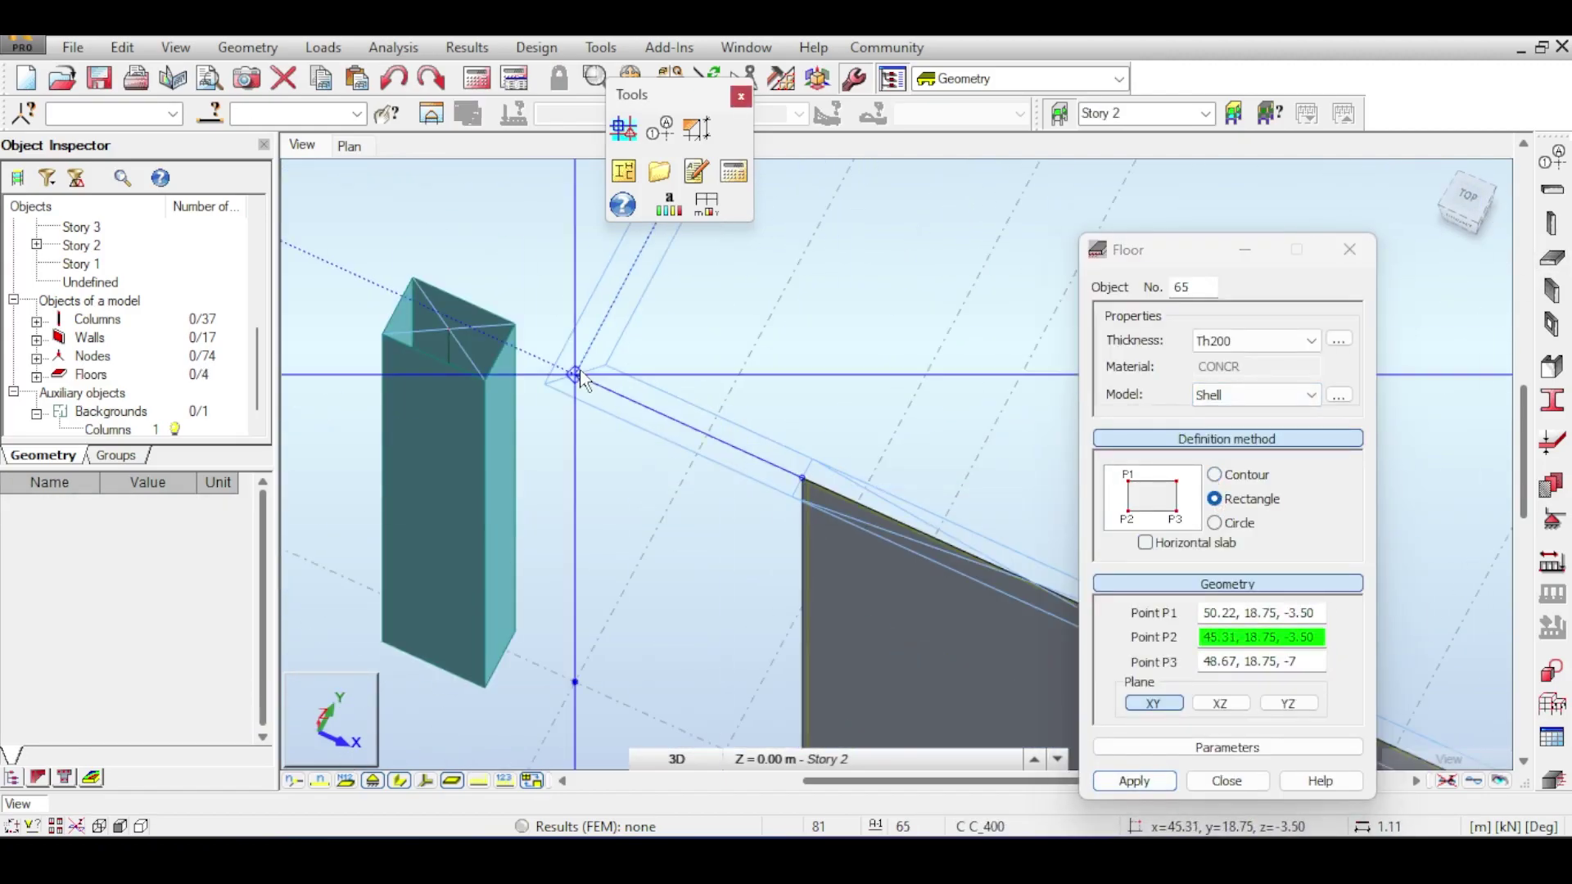
left_click(575, 375)
left_click(1134, 781)
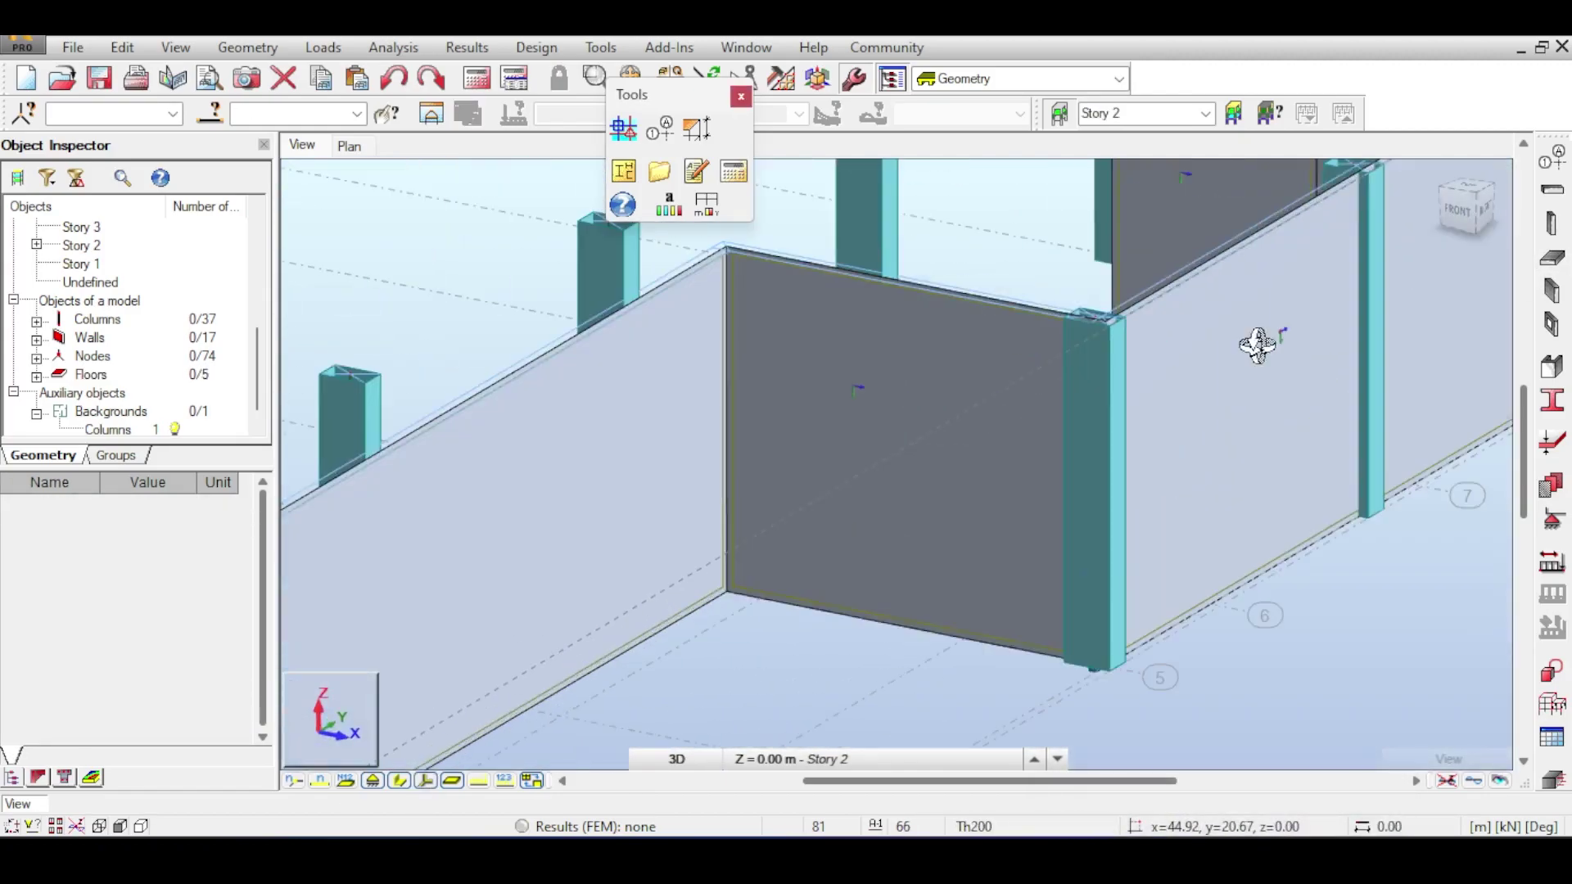
Step: Keep the view level at Story 2 and examine the vertical panels around the whole outline and at the stepped corner in 3D
left_click(860, 760)
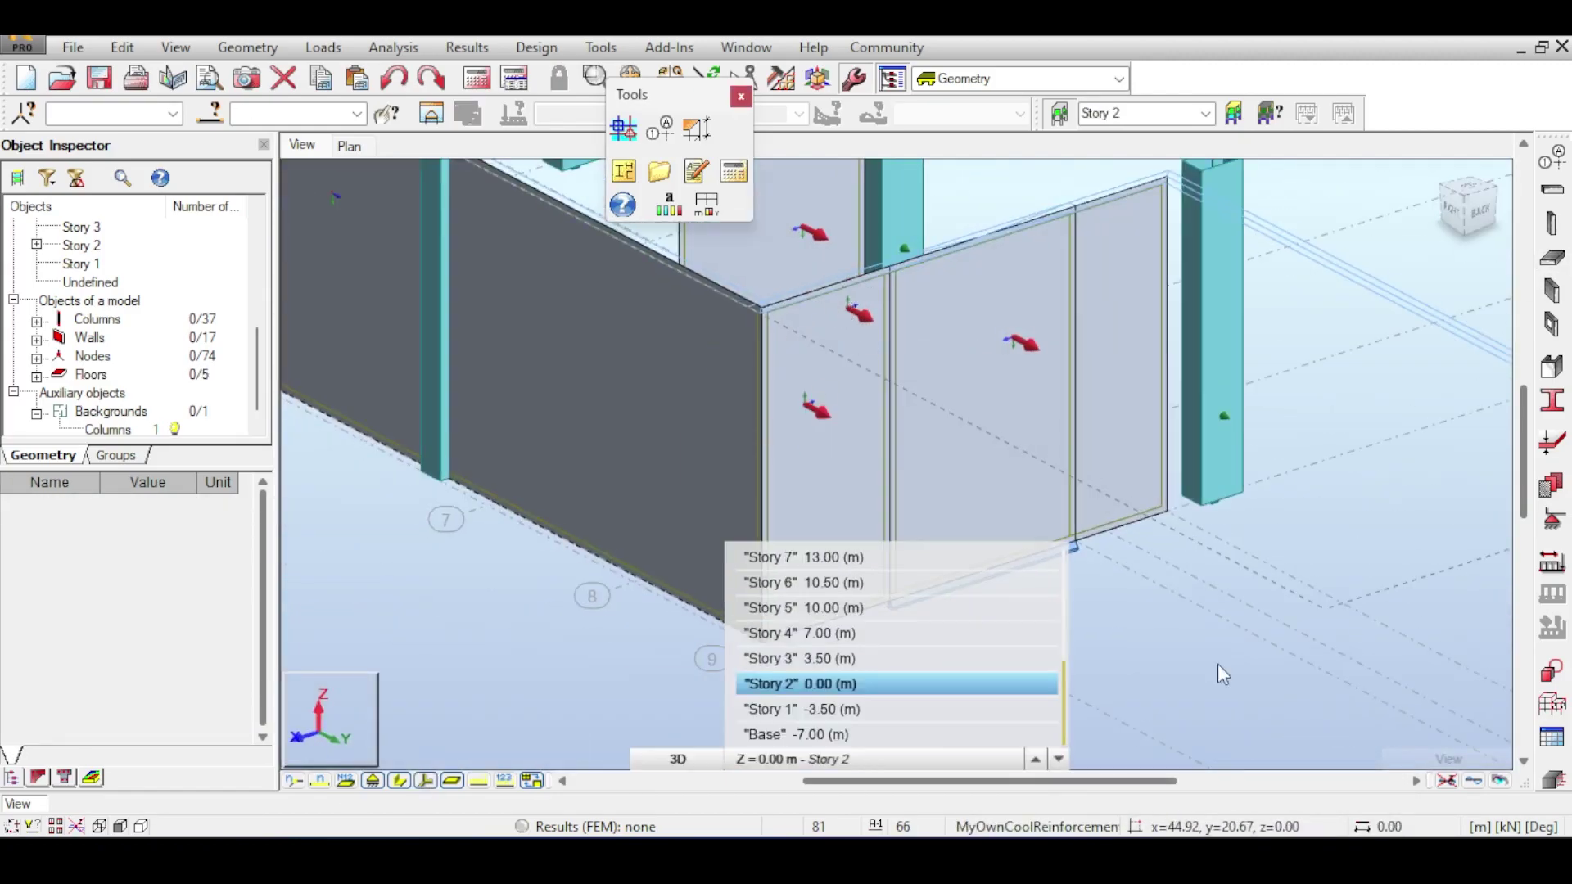
left_click(859, 684)
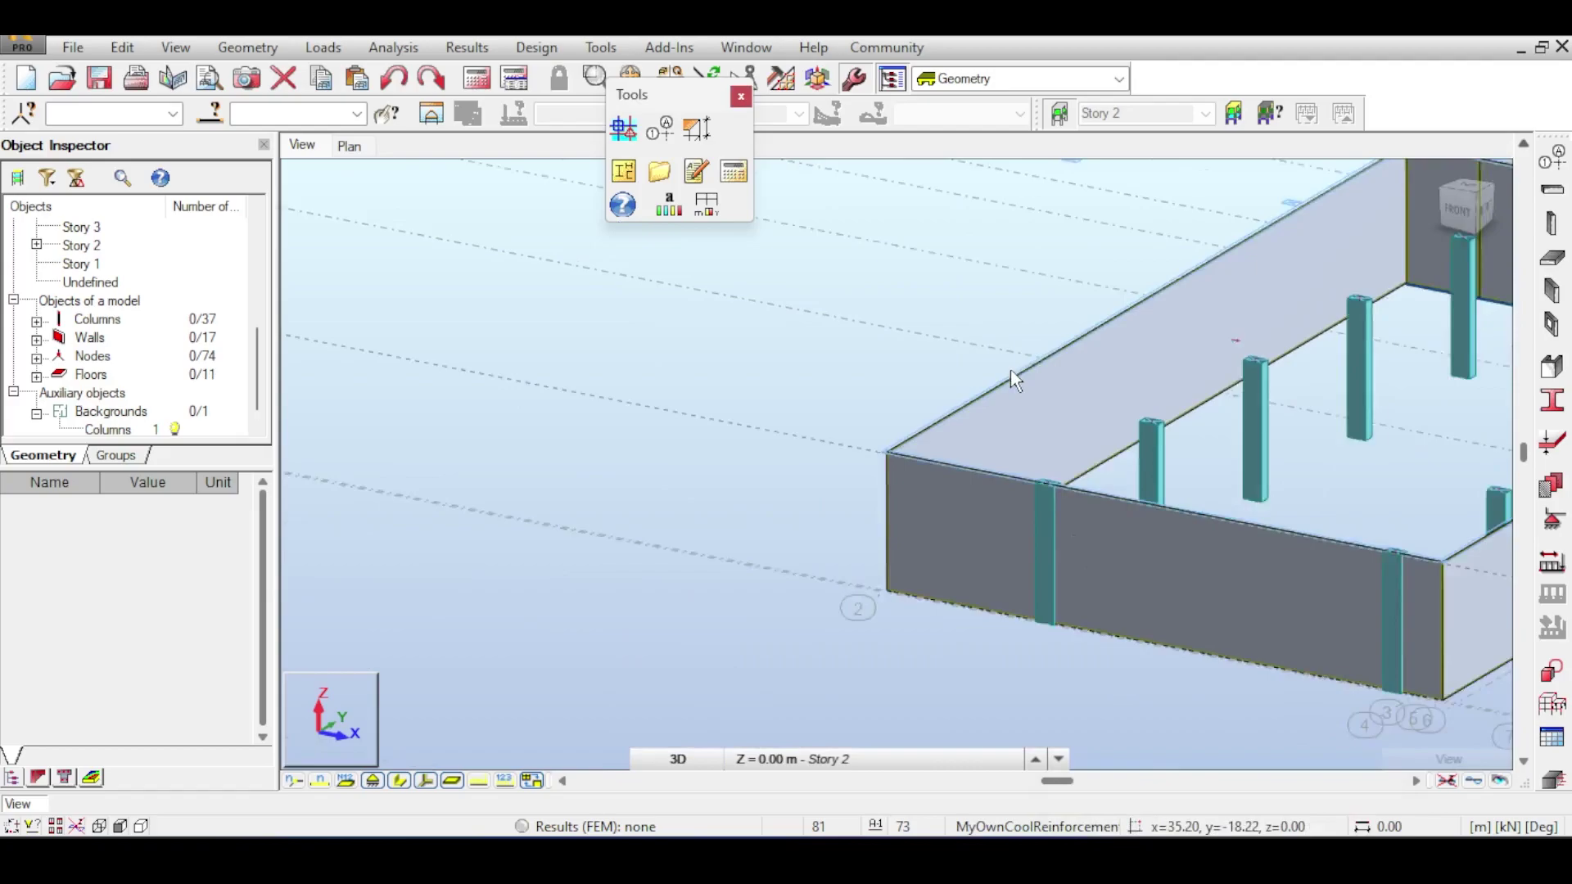
scroll(933, 325, "down", 5)
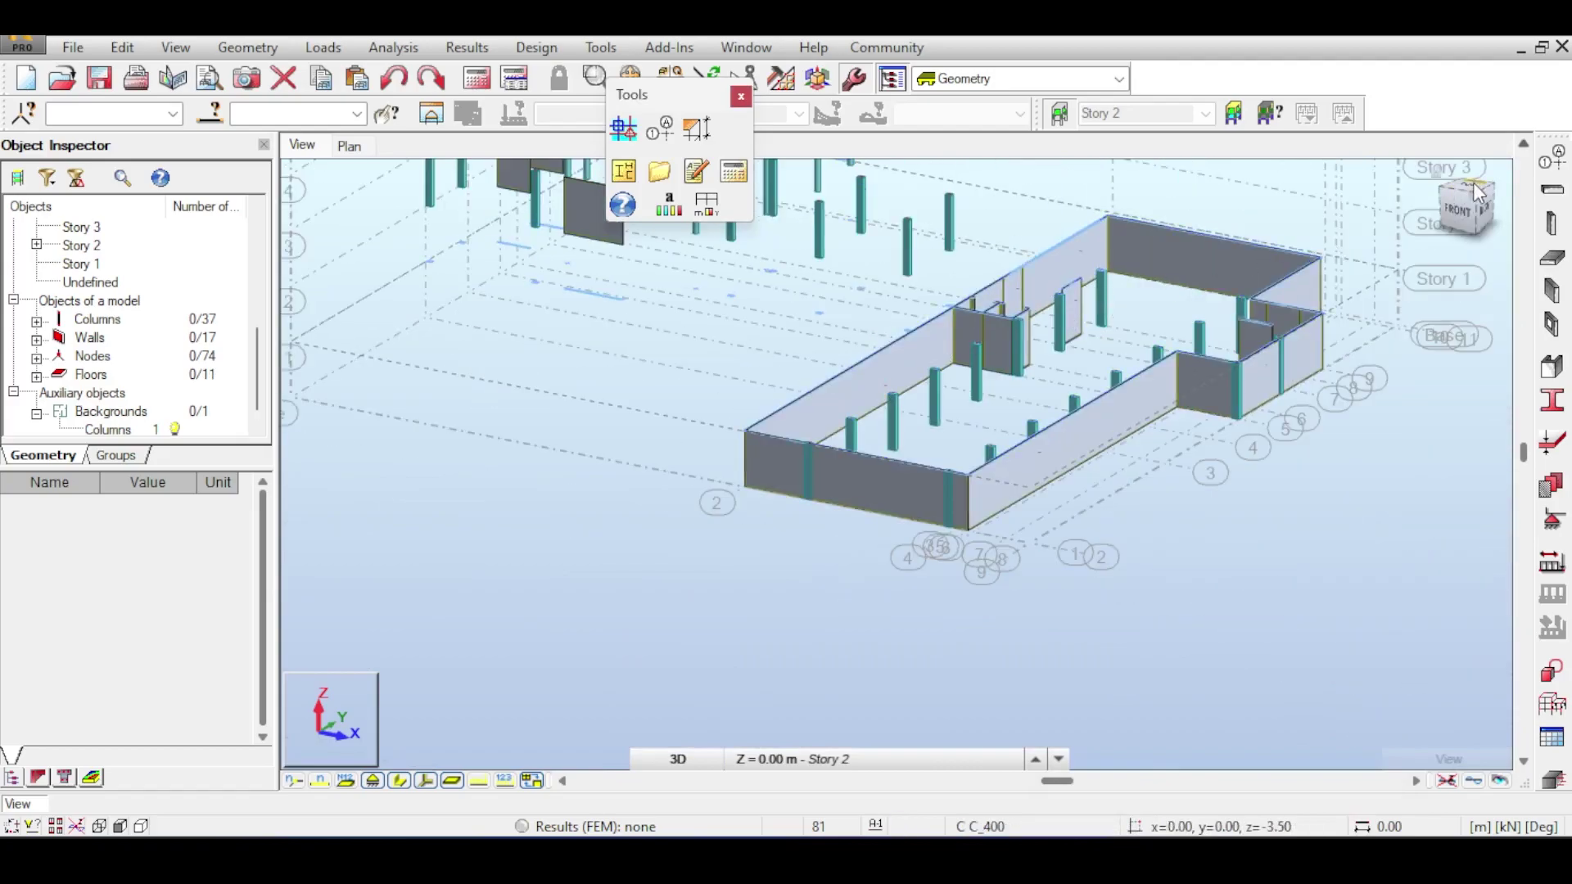
left_click_drag(1467, 209, 1436, 229)
scroll(1344, 413, "up", 5)
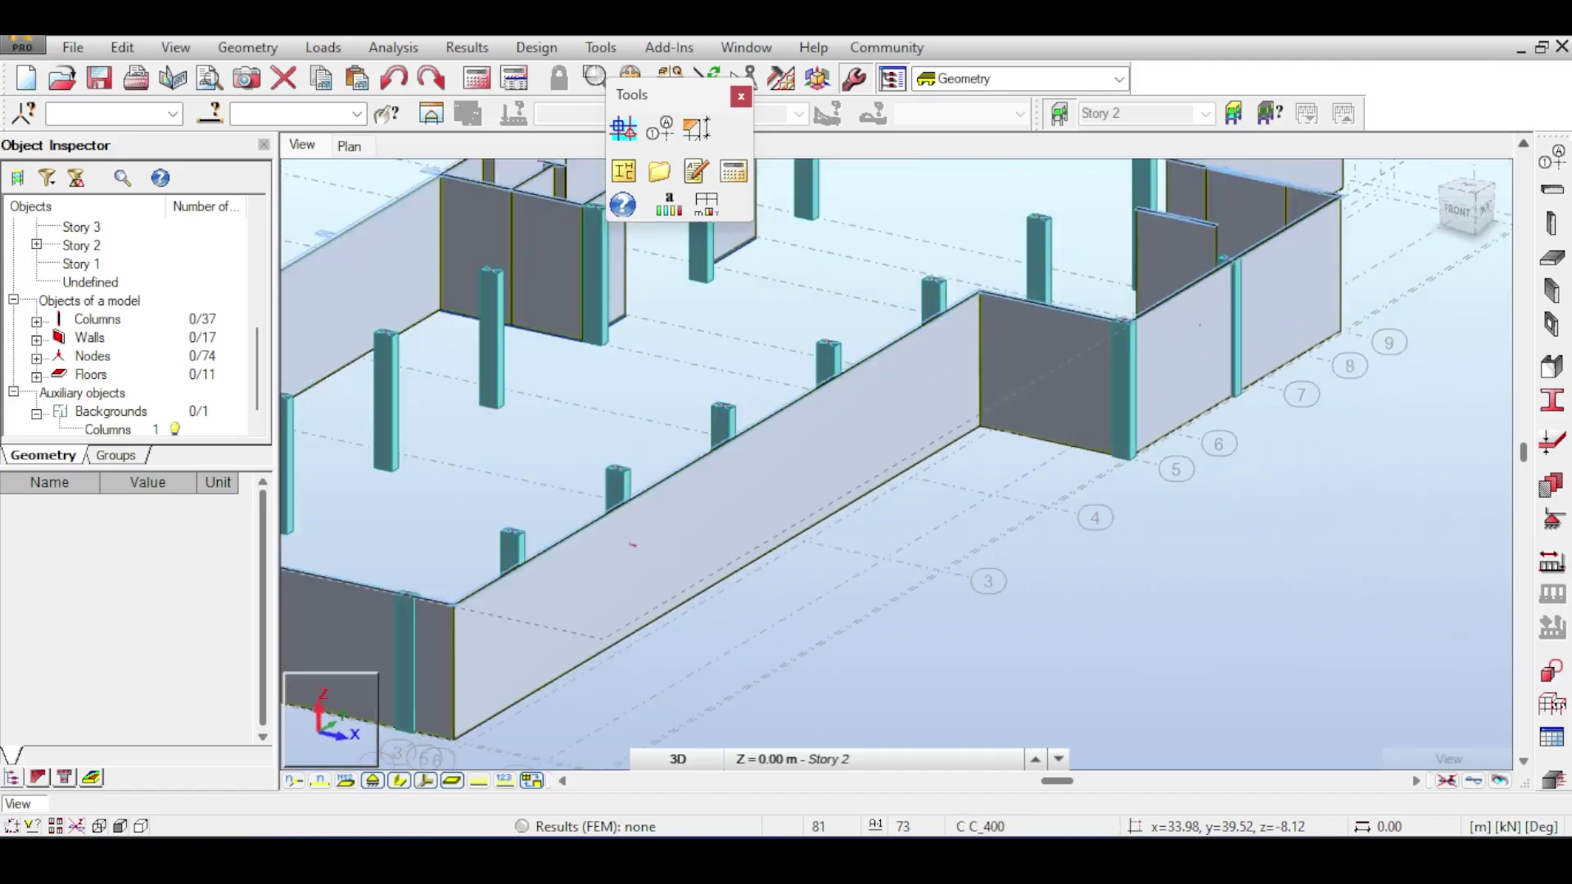
scroll(1079, 336, "up", 5)
middle_click_drag(1388, 290, 1305, 357)
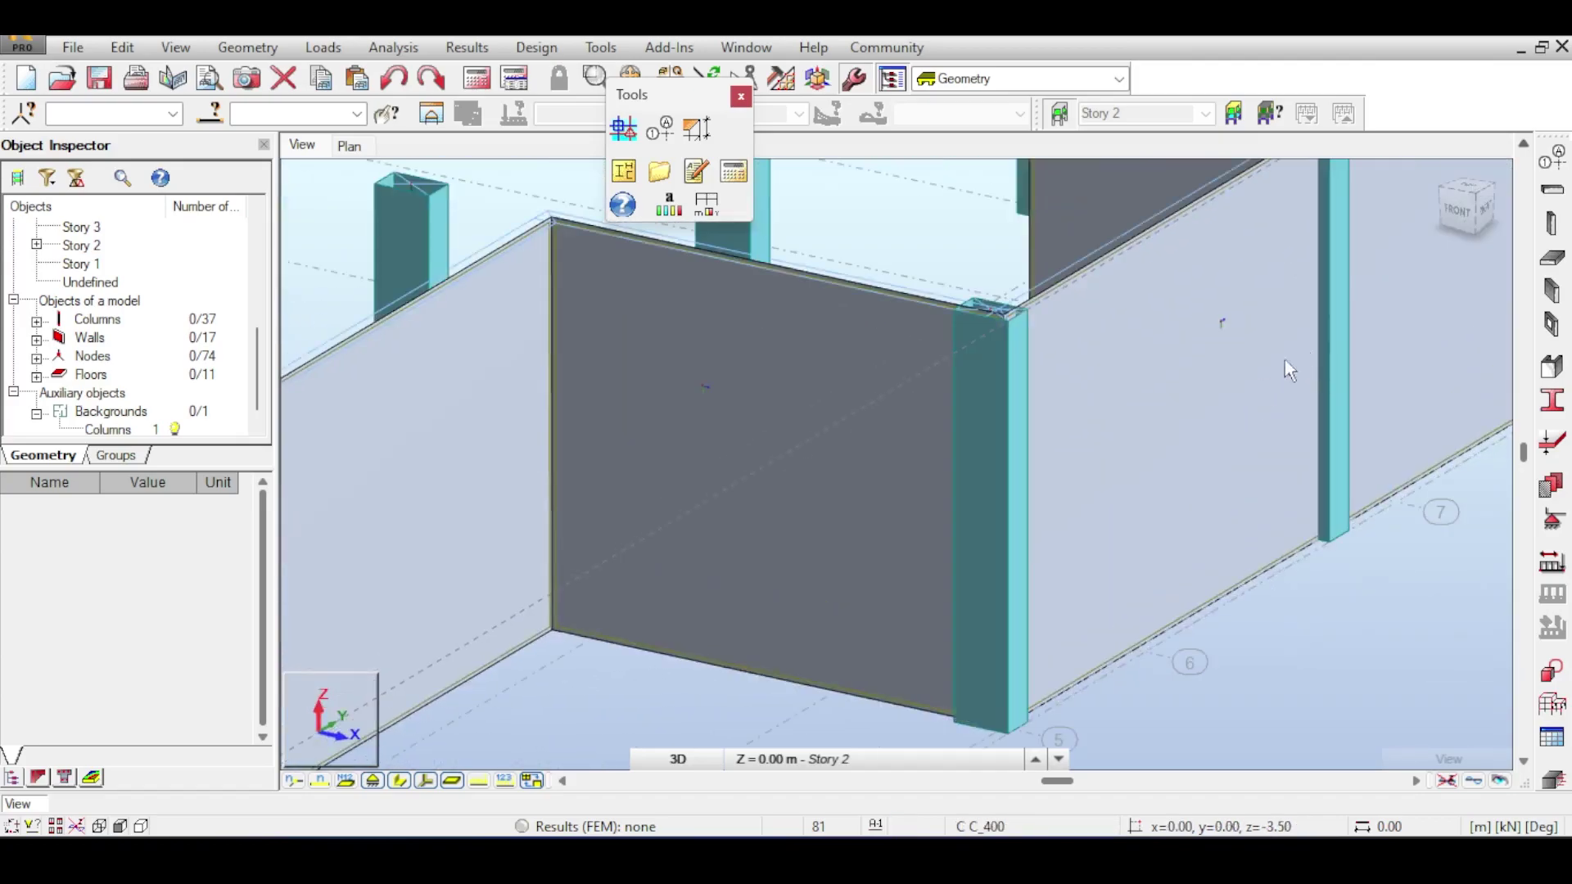
scroll(1089, 340, "down", 2)
middle_click_drag(1175, 319, 1170, 456)
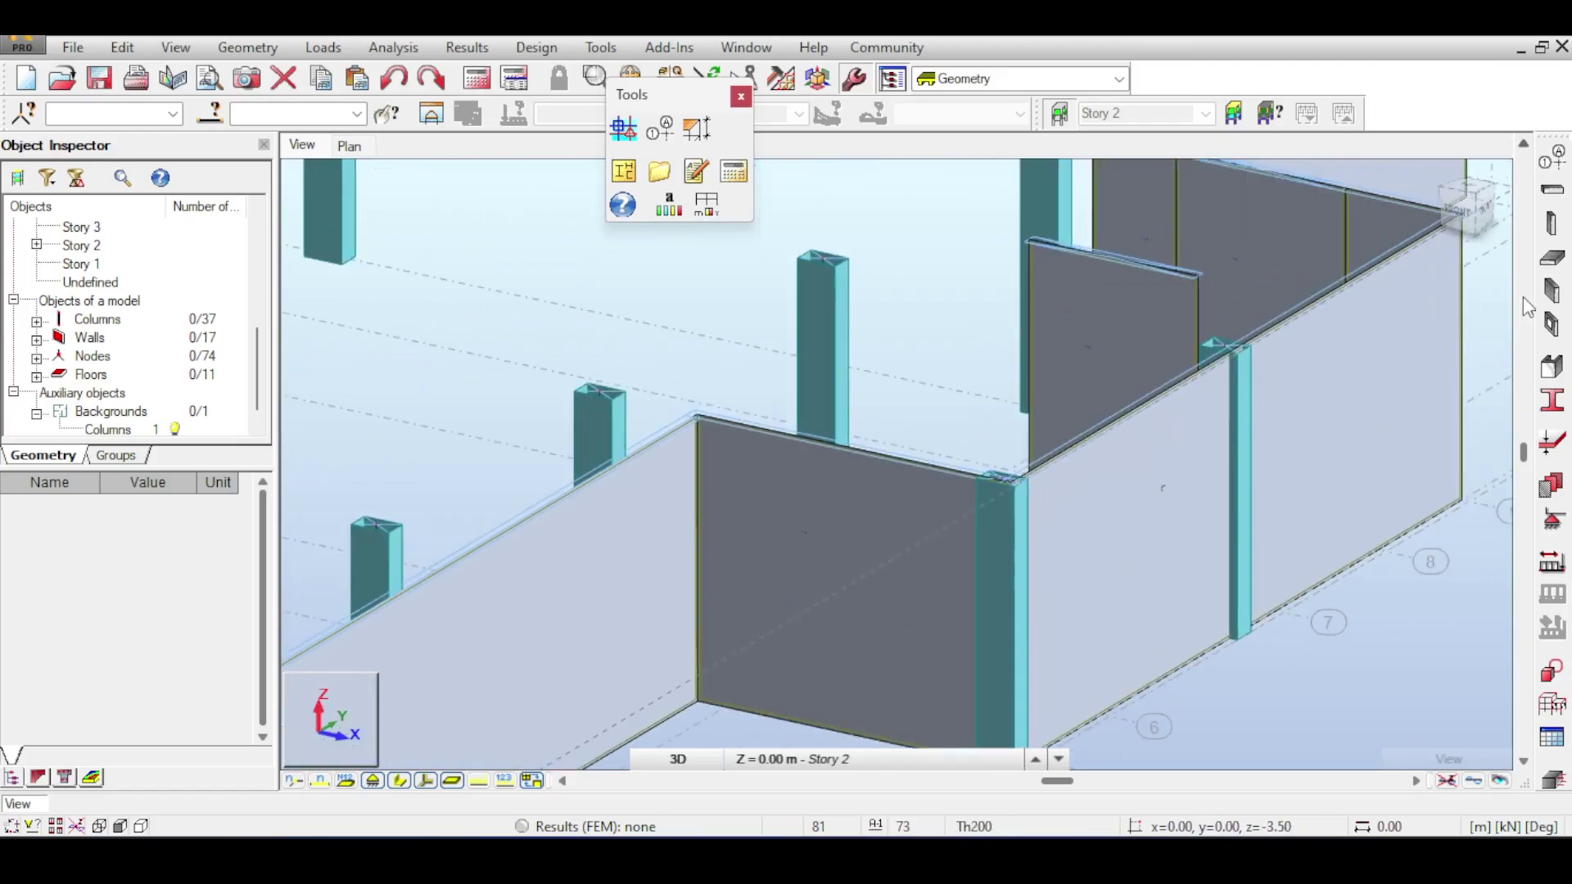
Step: Look at the model from above and examine how the panels meet the corner column at axis 5
left_click(1466, 196)
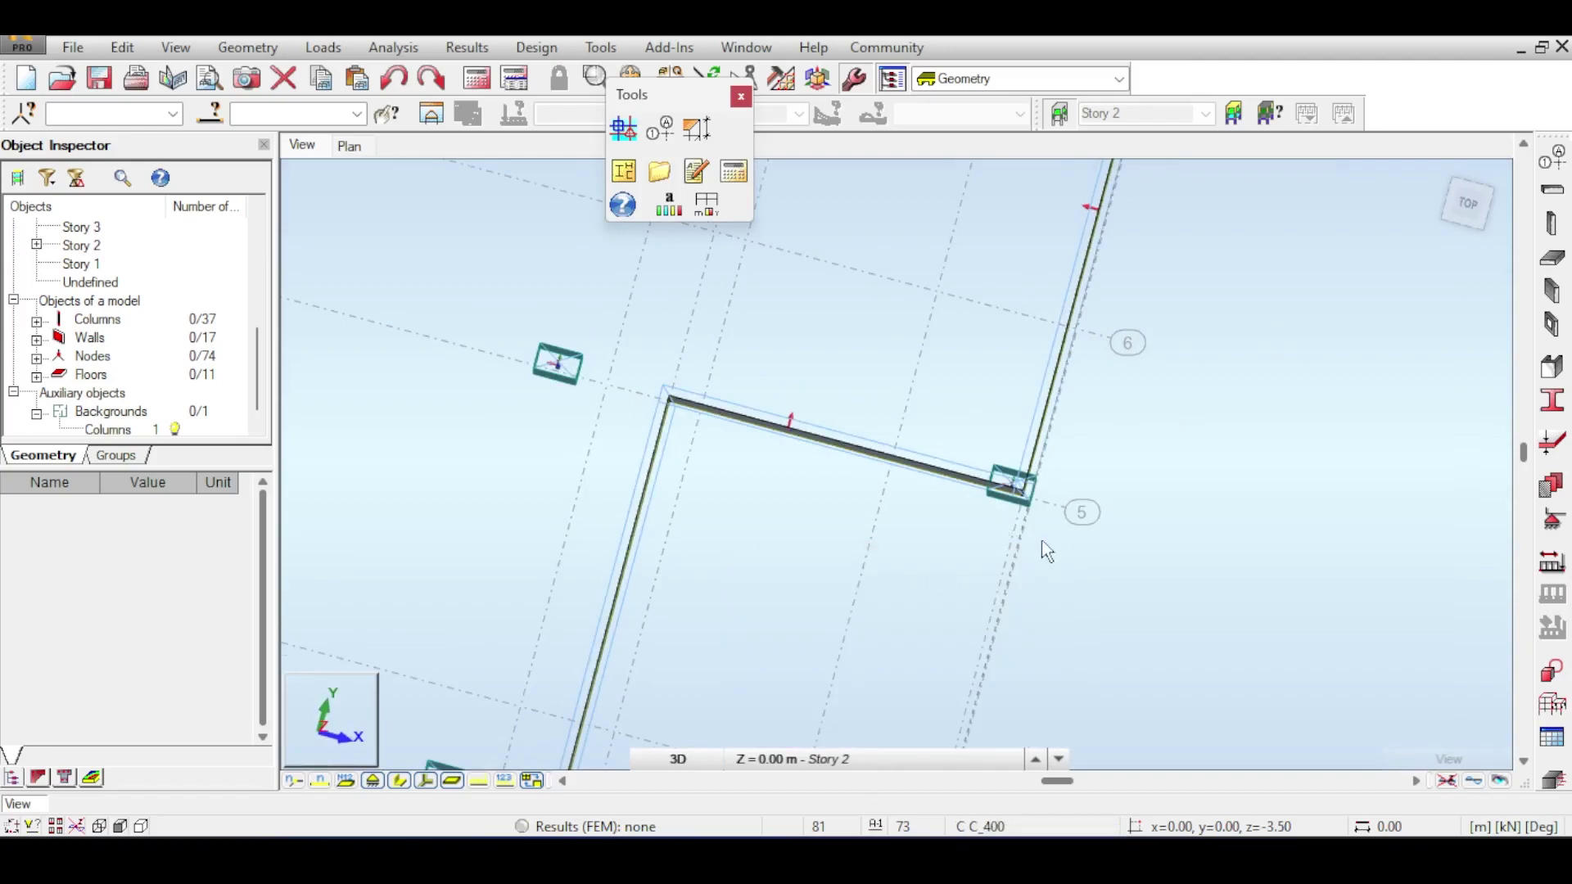
scroll(1038, 480, "up", 5)
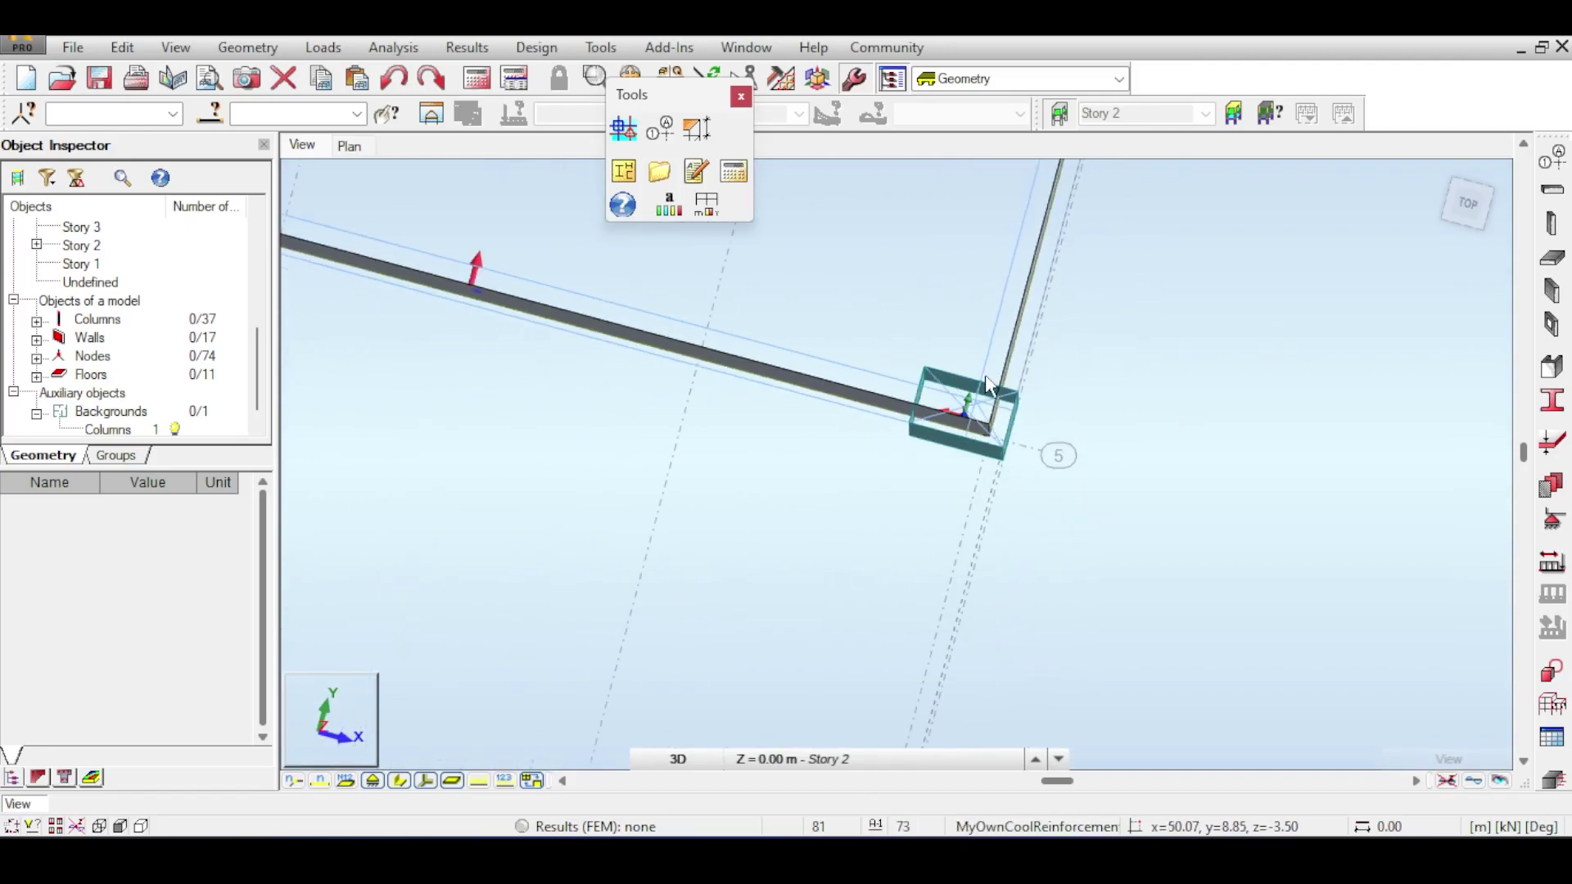
scroll(970, 405, "up", 2)
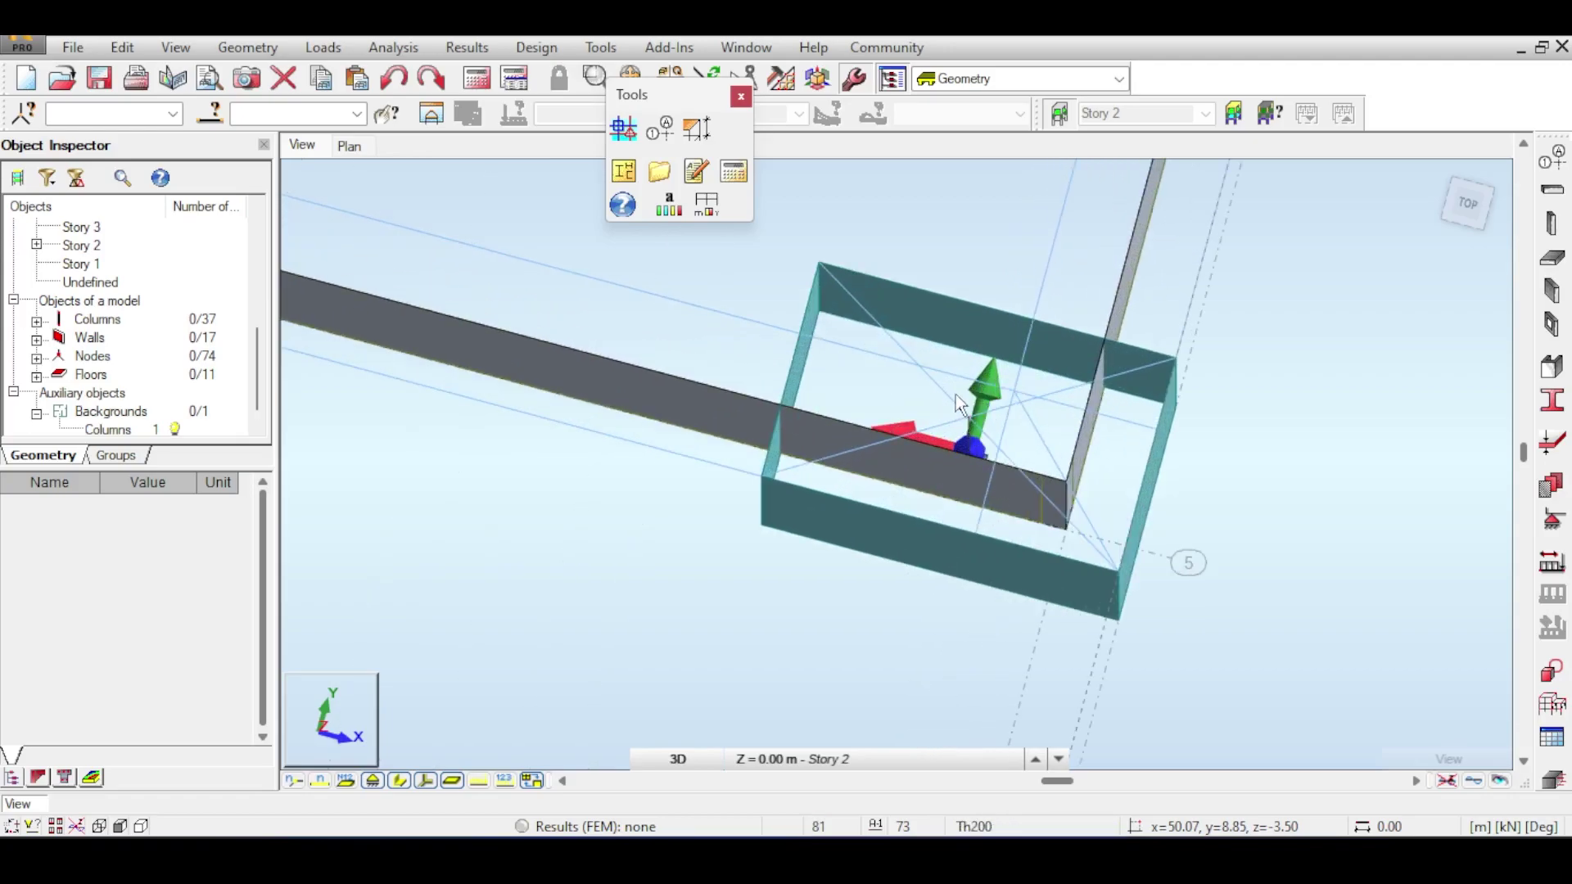
scroll(960, 389, "down", 3)
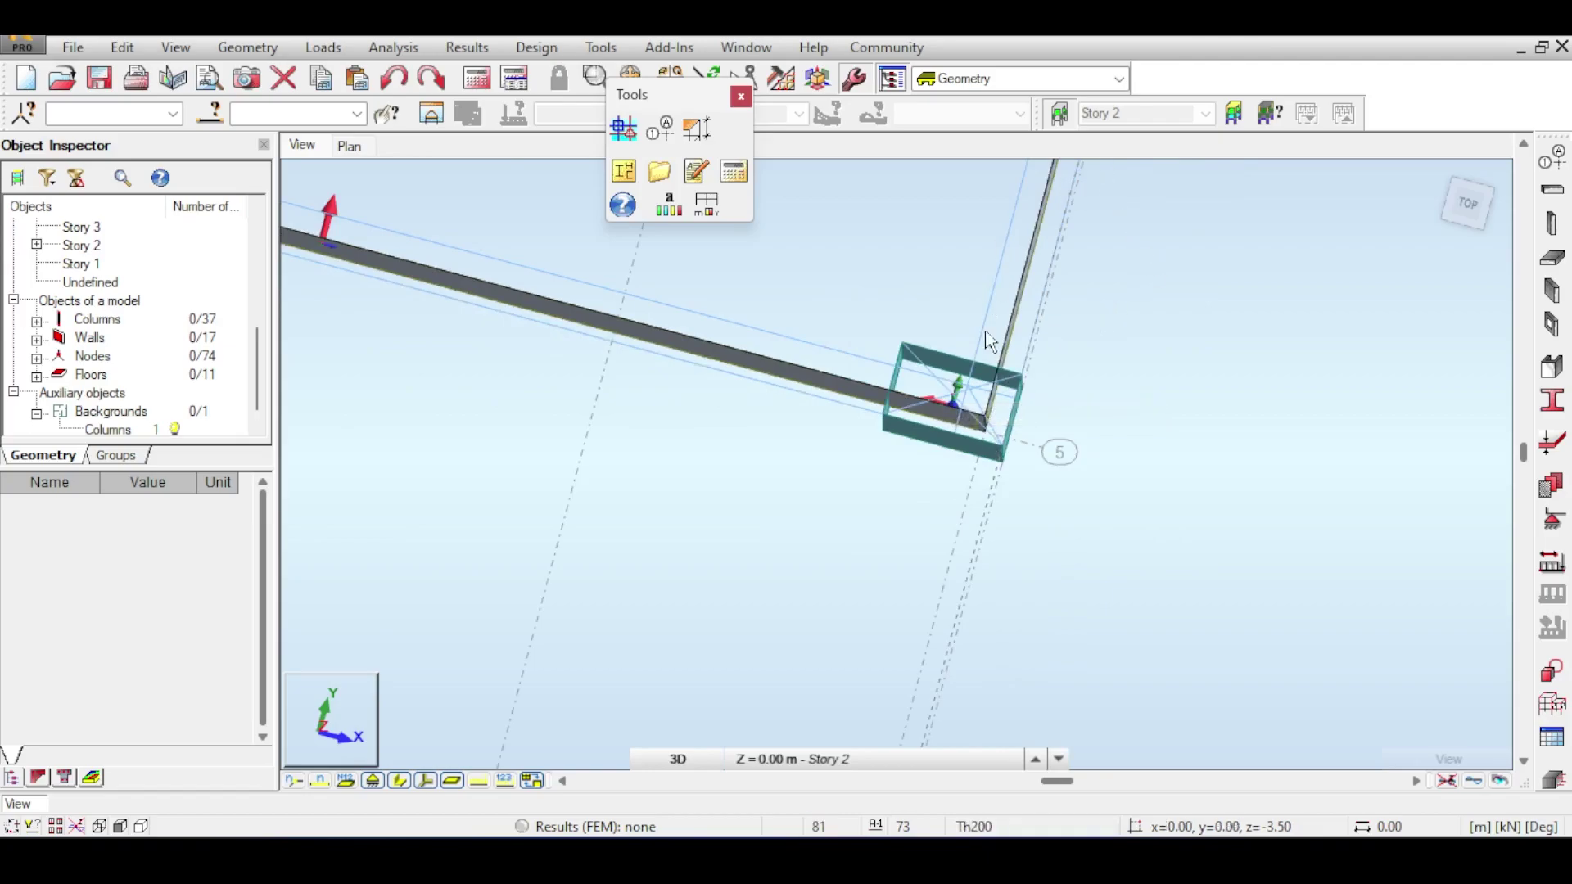
Step: Examine from above how the wall panels run along the stepped outline between axes 5 and 7
scroll(950, 393, "down", 5)
middle_click_drag(983, 218, 902, 400)
middle_click_drag(959, 284, 979, 165)
scroll(837, 614, "up", 2)
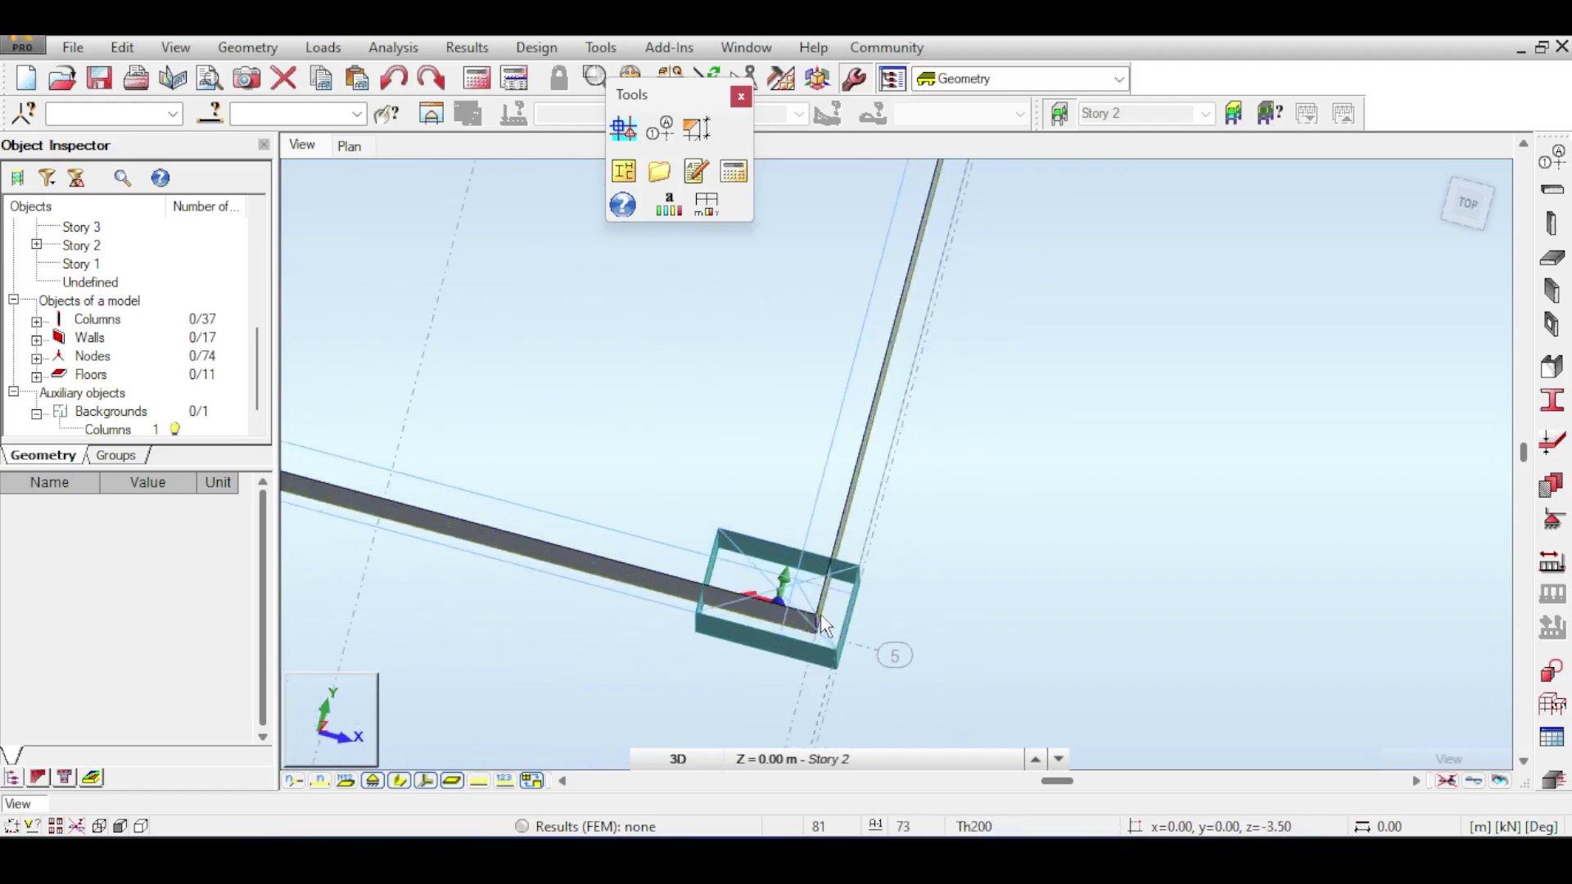
scroll(821, 626, "down", 4)
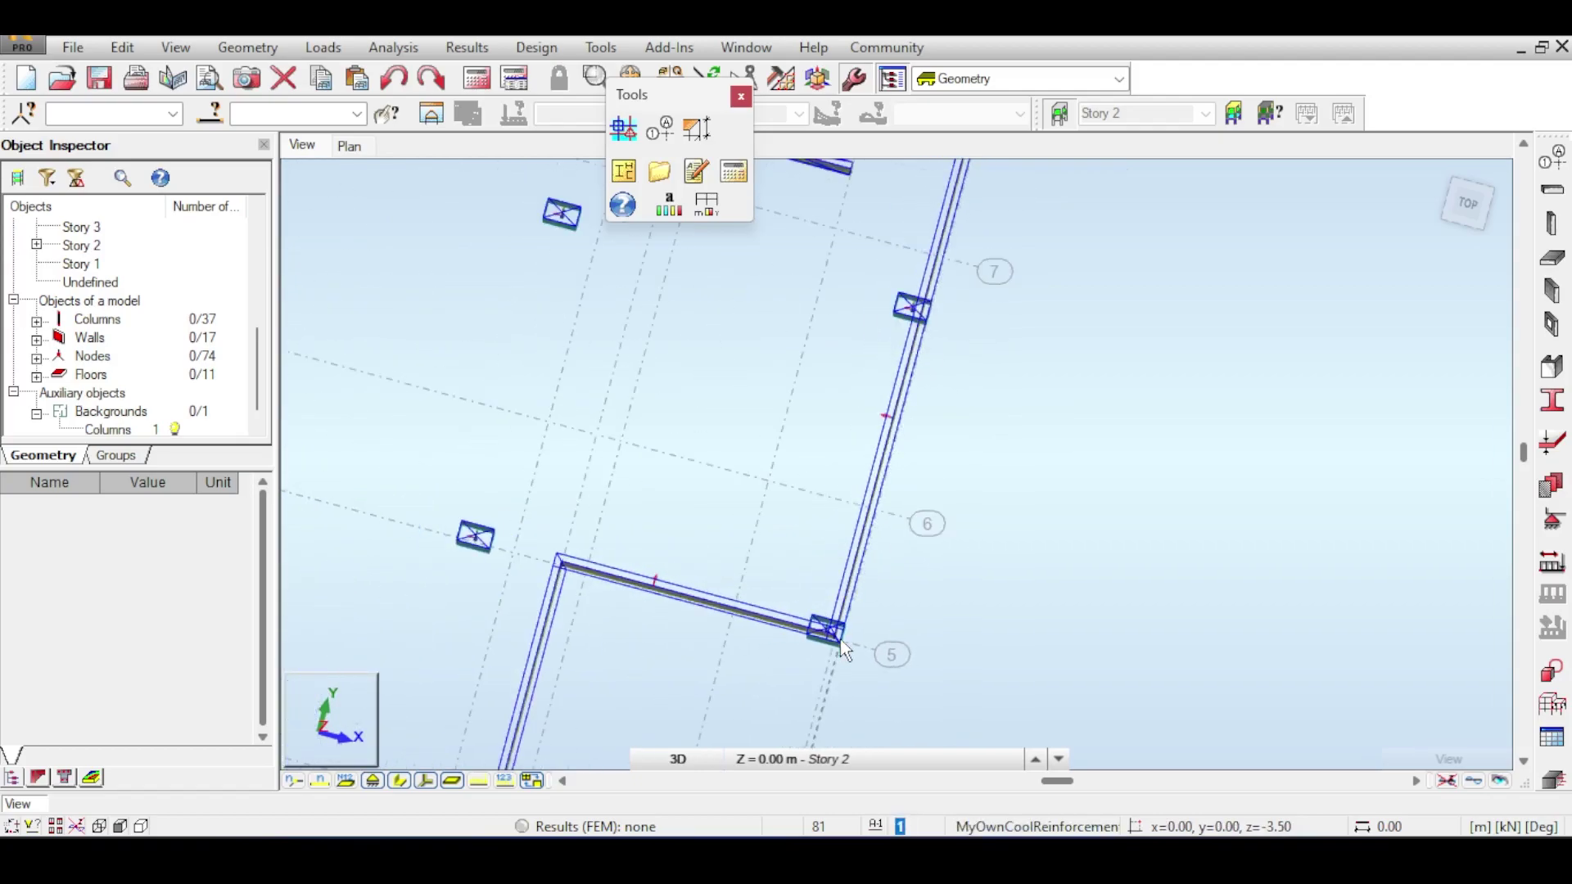
middle_click_drag(765, 531, 729, 487)
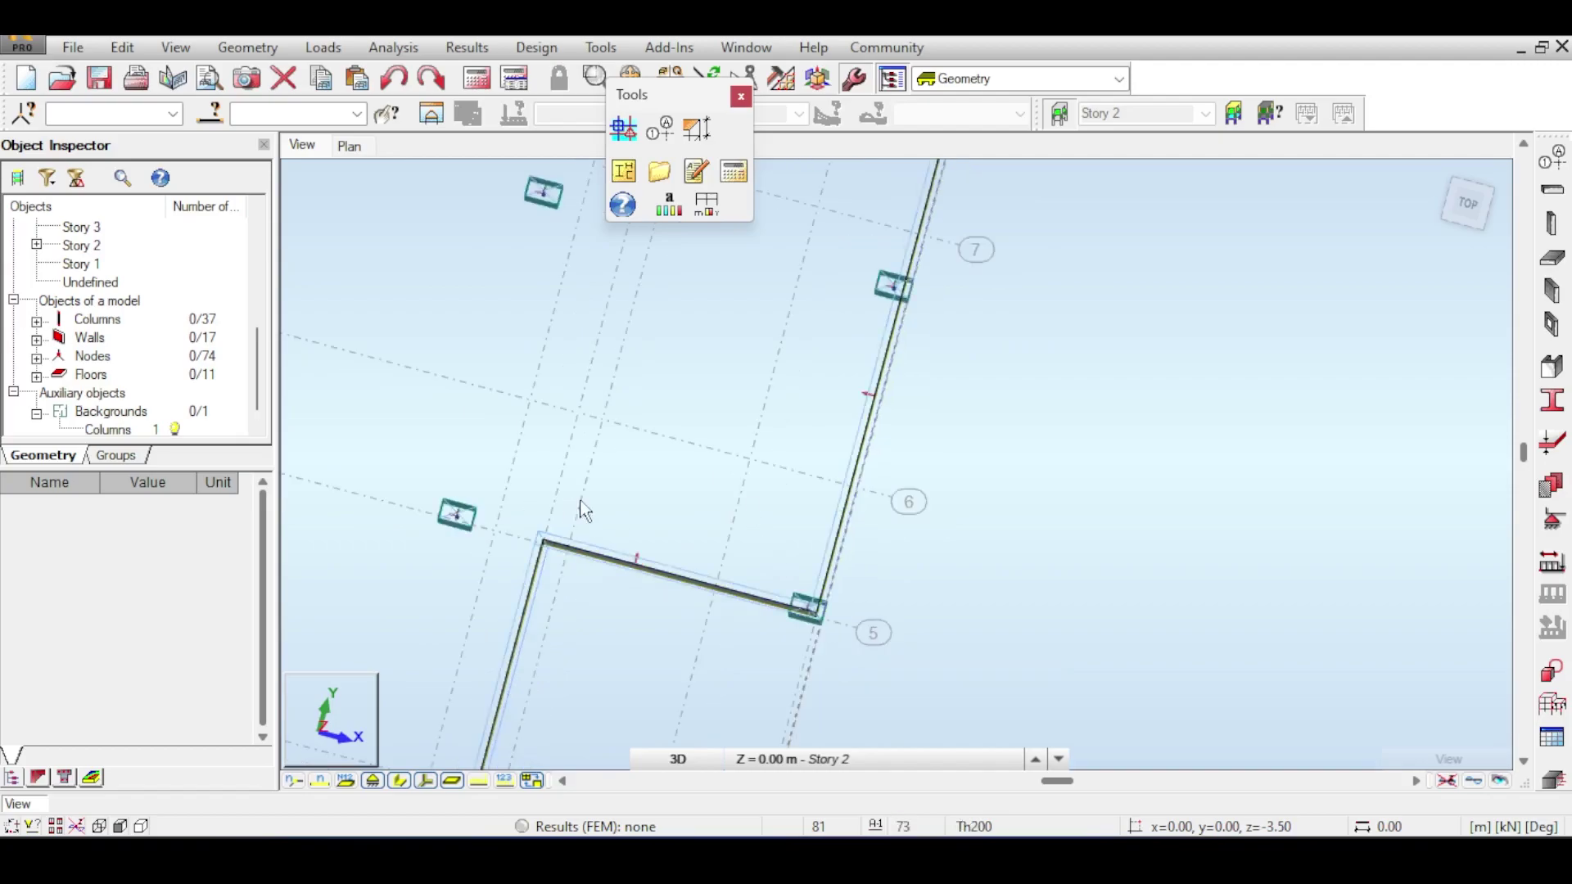
middle_click_drag(625, 501, 661, 502)
Step: Examine in a tilted 3D view how the wall panels pass through the edge columns near axes 5 and 7
left_click_drag(1477, 214, 1470, 184)
scroll(962, 678, "up", 2)
scroll(940, 688, "up", 1)
middle_click_drag(735, 549, 719, 425)
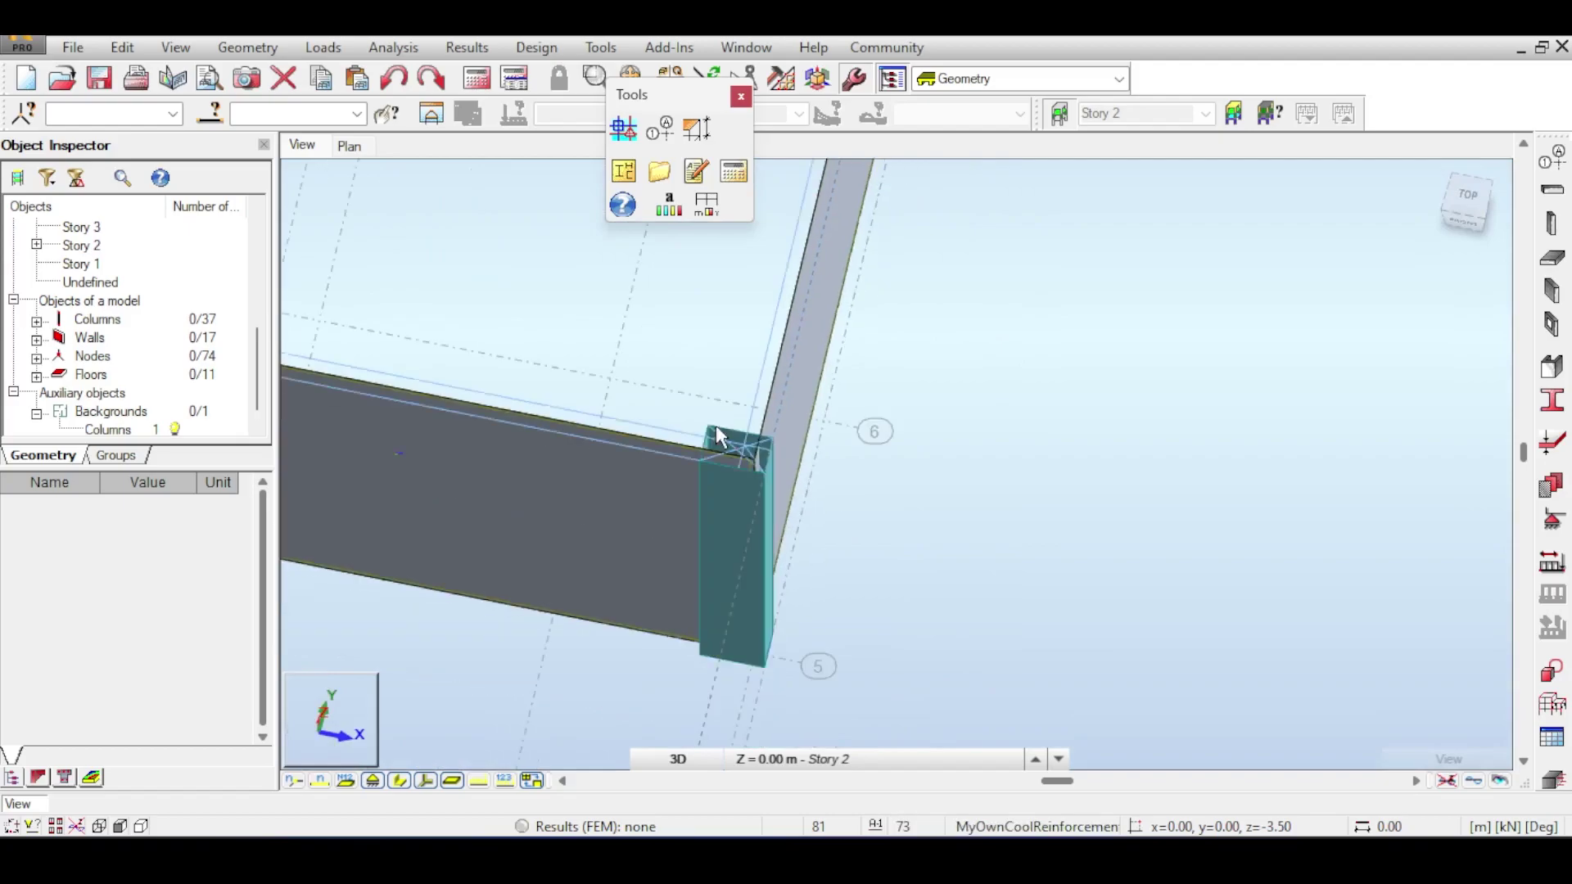
middle_click_drag(823, 500, 690, 601)
scroll(651, 647, "up", 2)
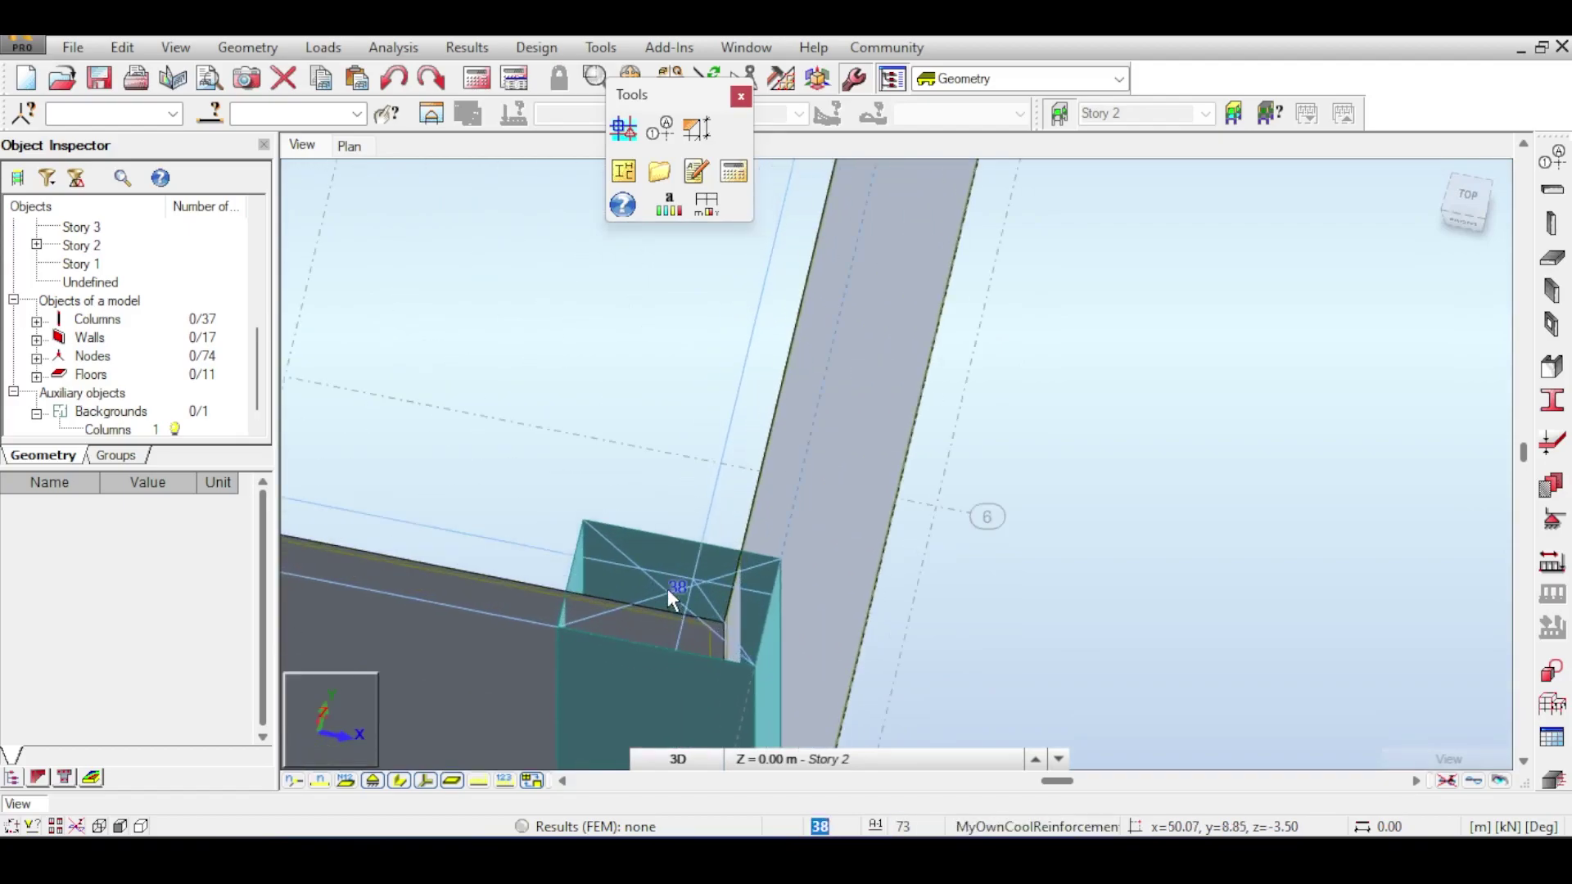
scroll(727, 630, "down", 5)
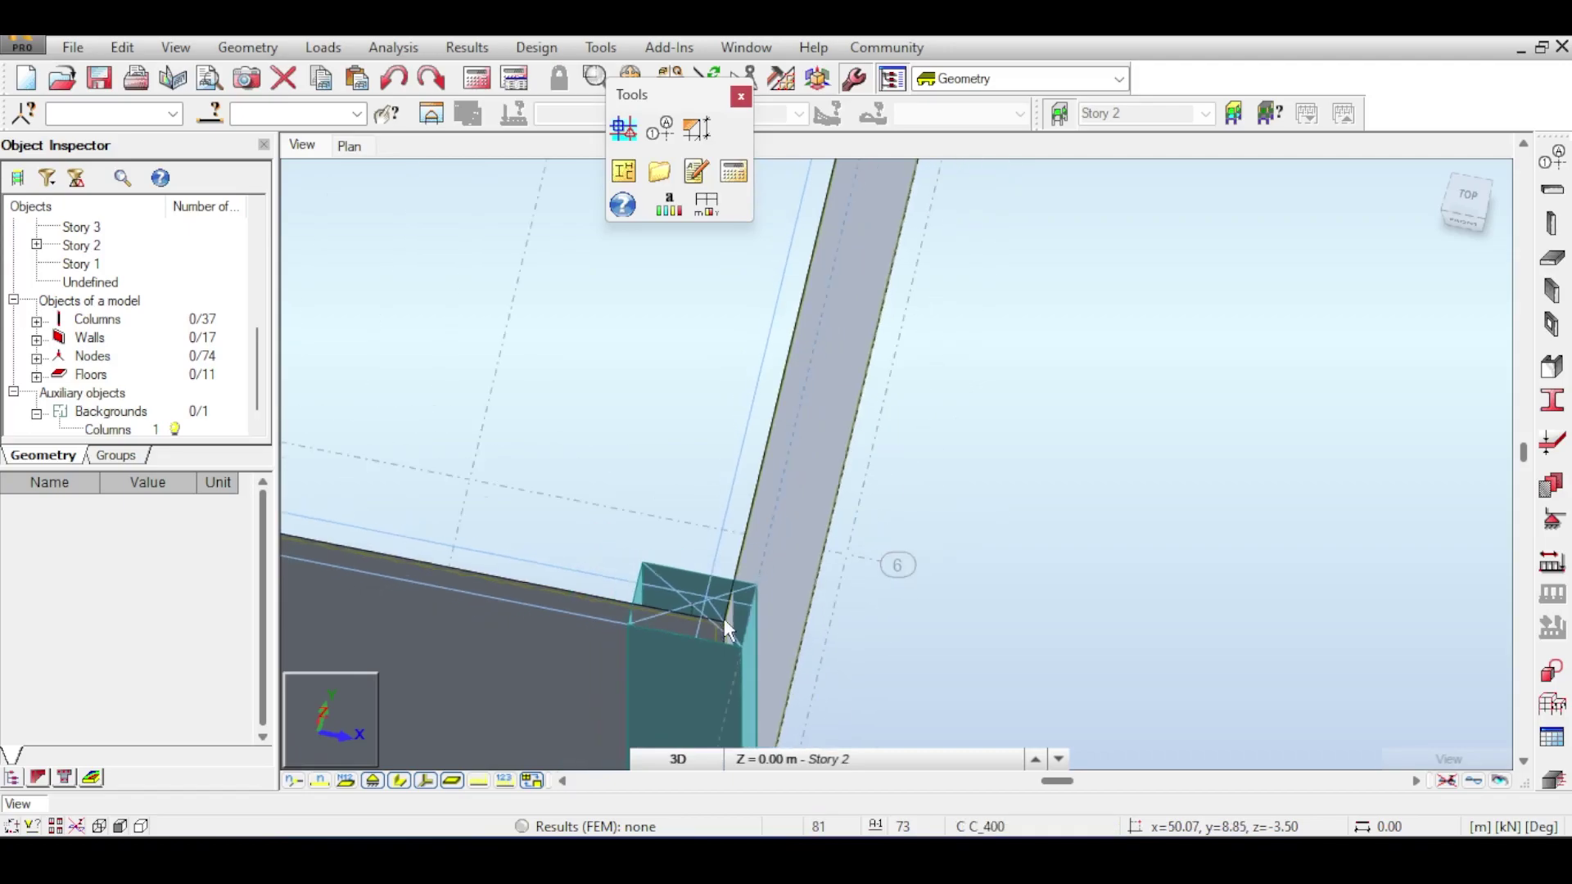
scroll(740, 473, "up", 5)
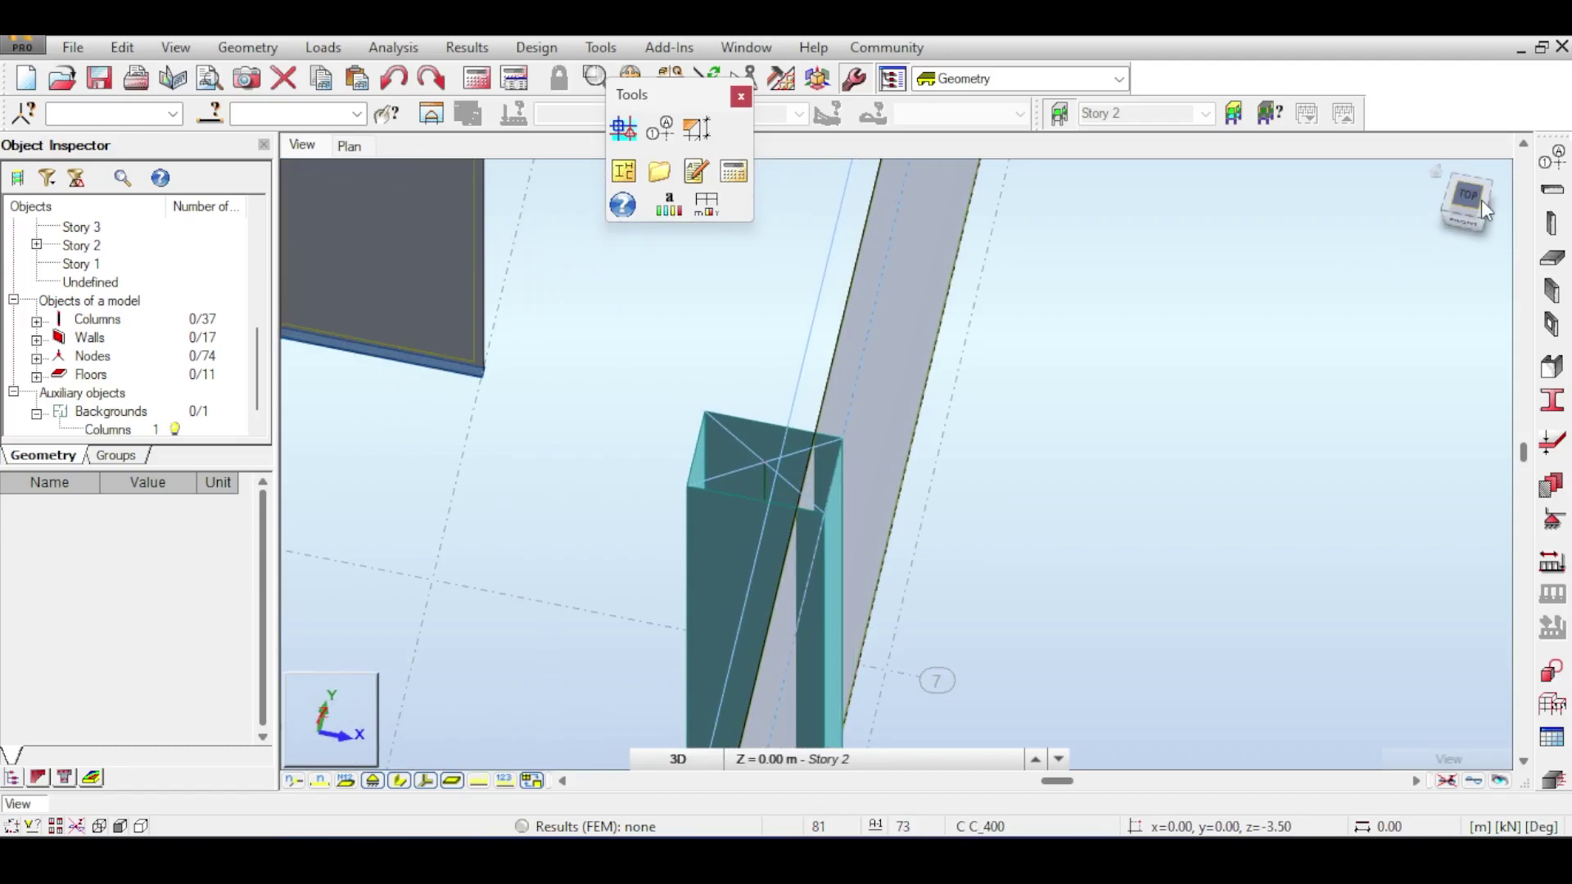
Step: Inspect the edge column below axis 7 from above against the wall panel's line
left_click(1480, 200)
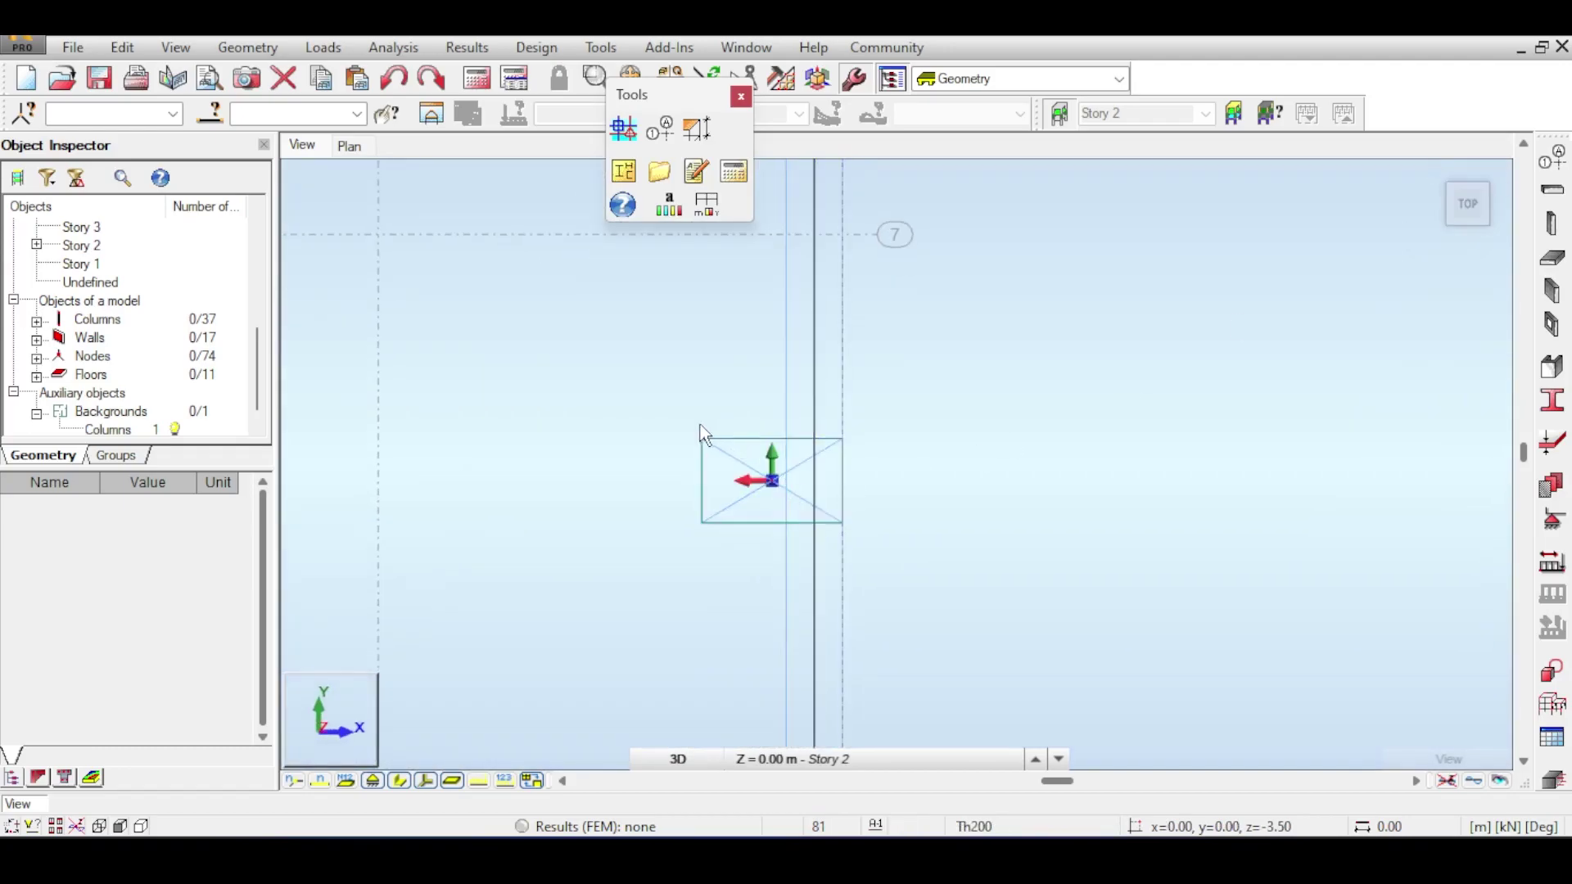
left_click(788, 516)
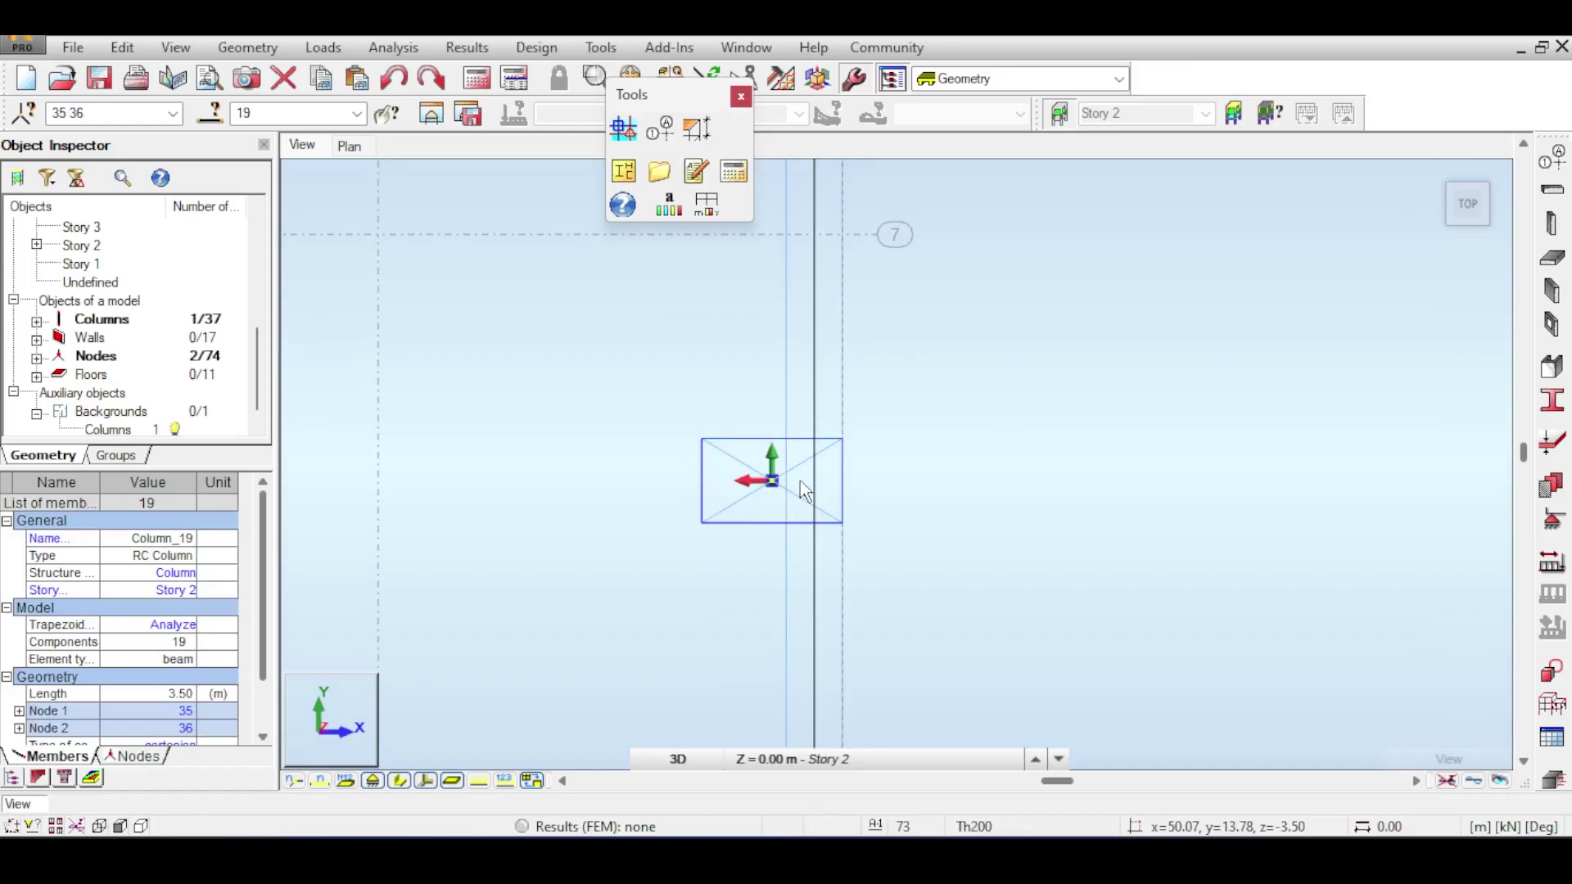
scroll(851, 484, "down", 3)
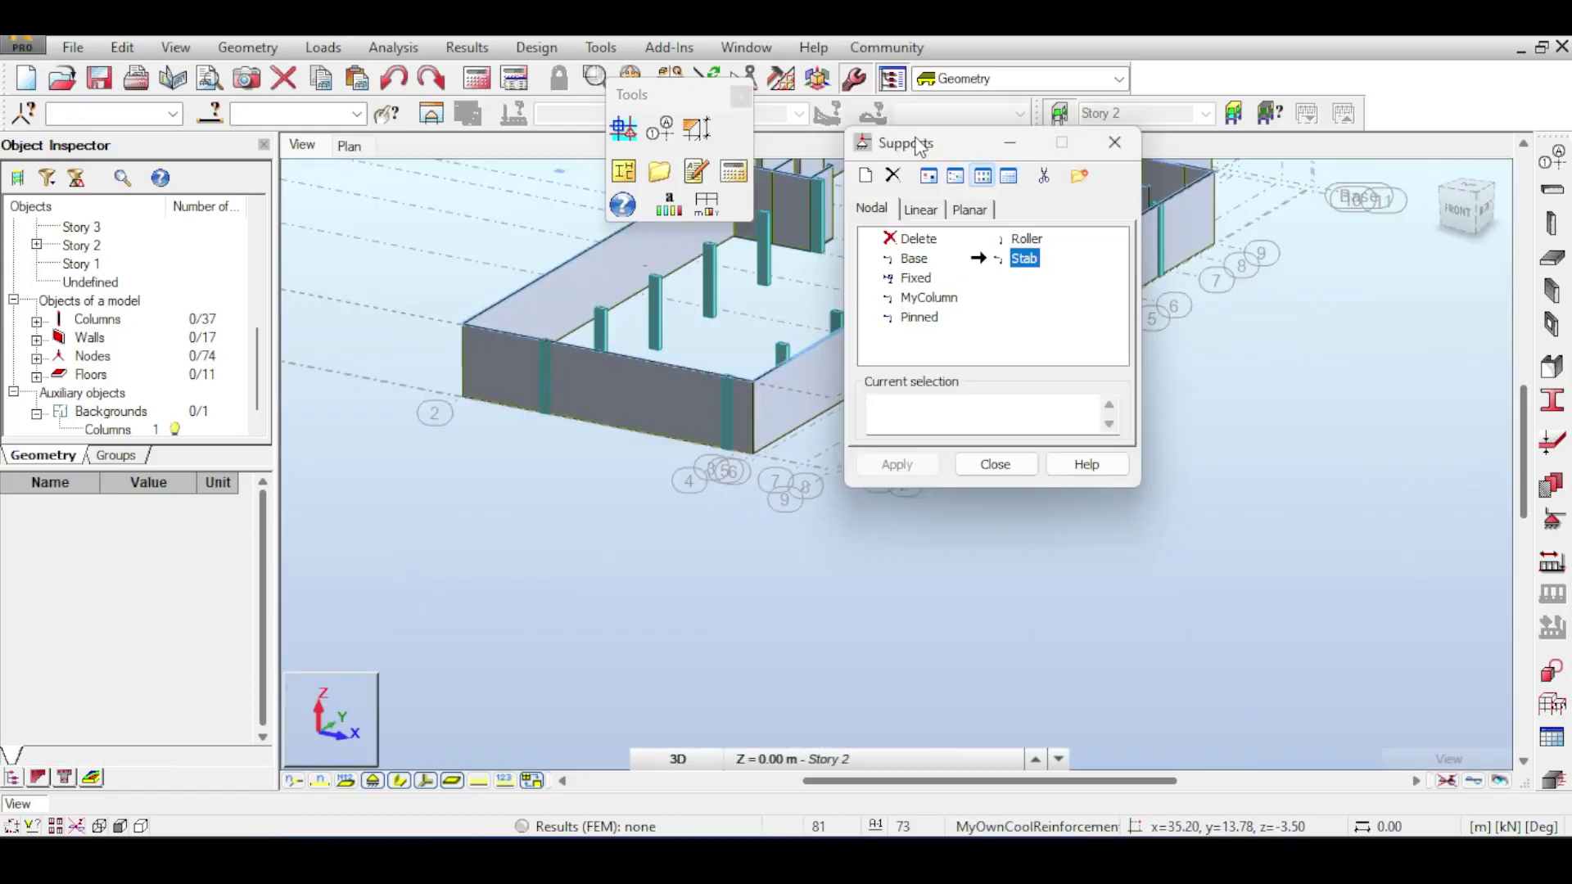
Step: Try to assign the Pinned linear support to the whole long wall panel 61
left_click_drag(919, 140, 1094, 183)
left_click(1107, 249)
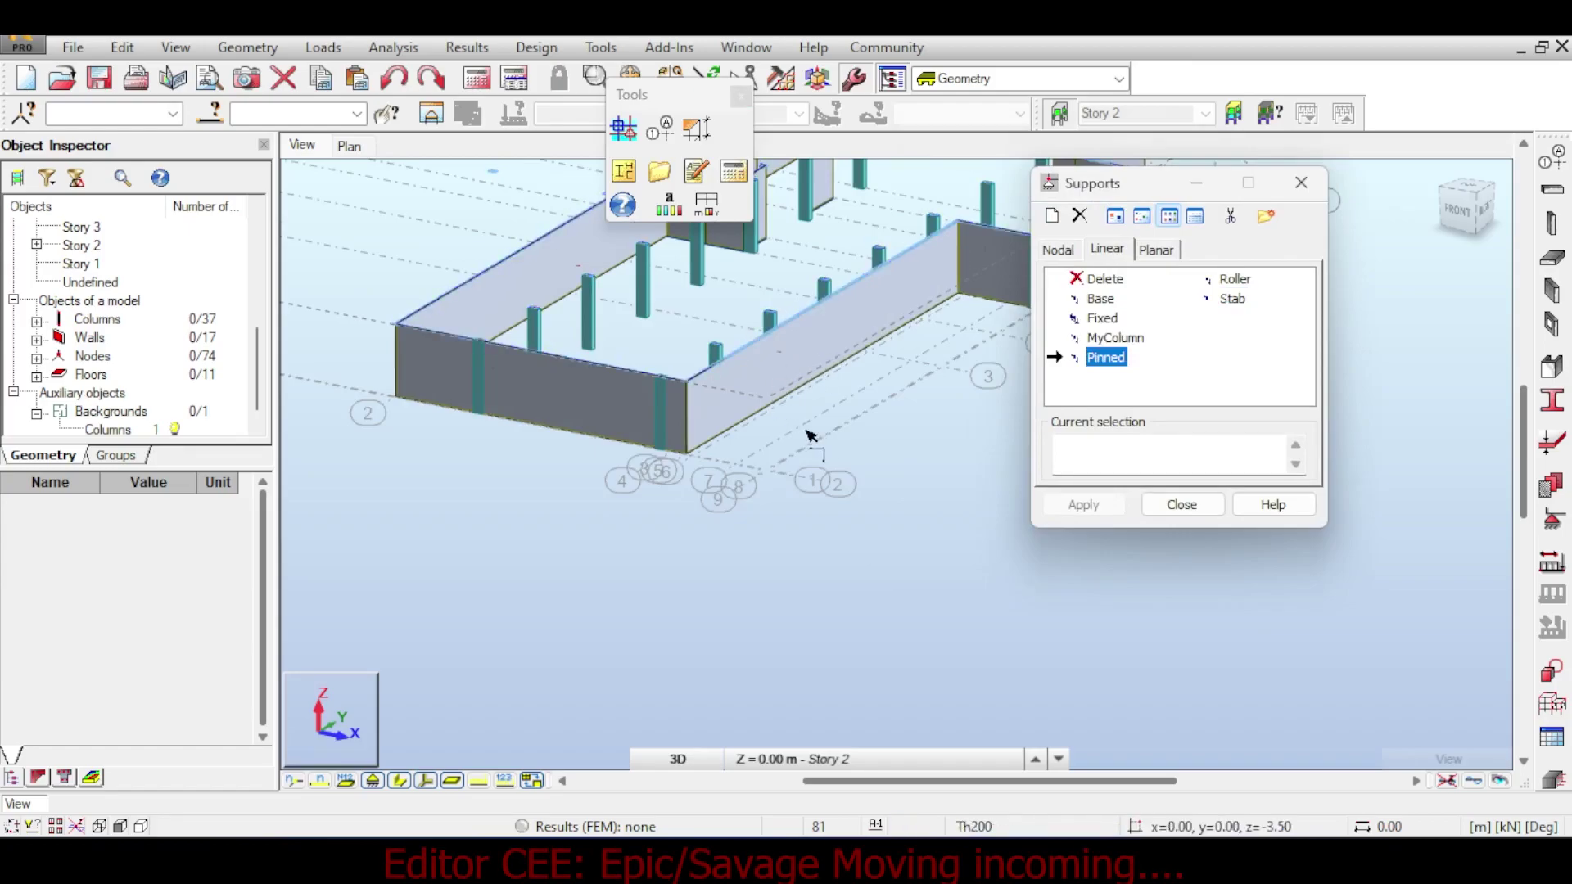
left_click(858, 399)
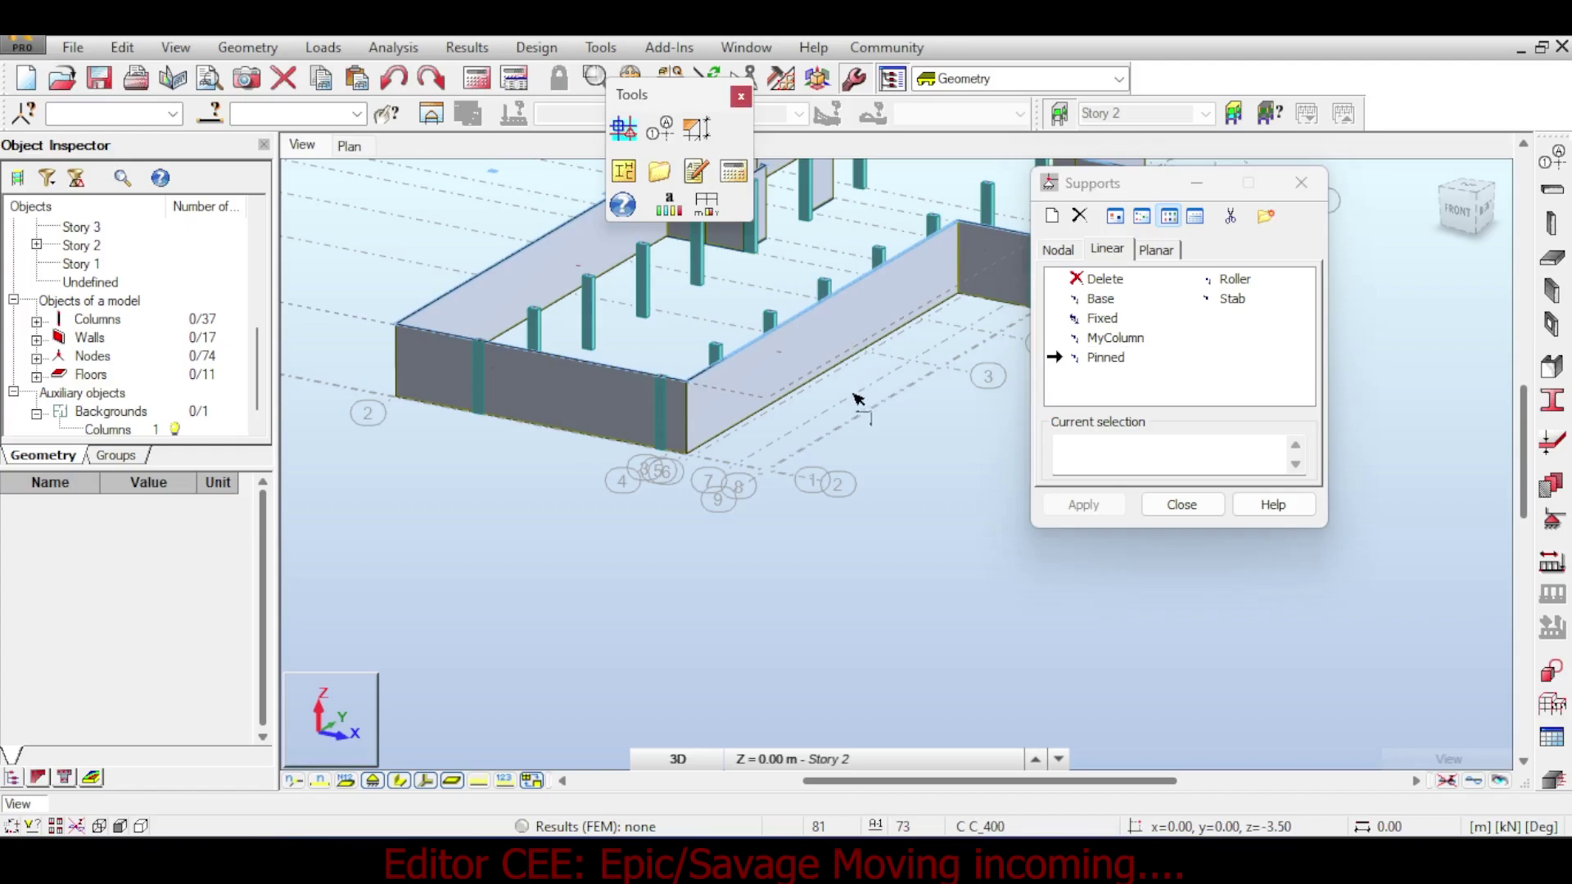
left_click(819, 352)
left_click(1083, 505)
scroll(962, 352, "up", 2)
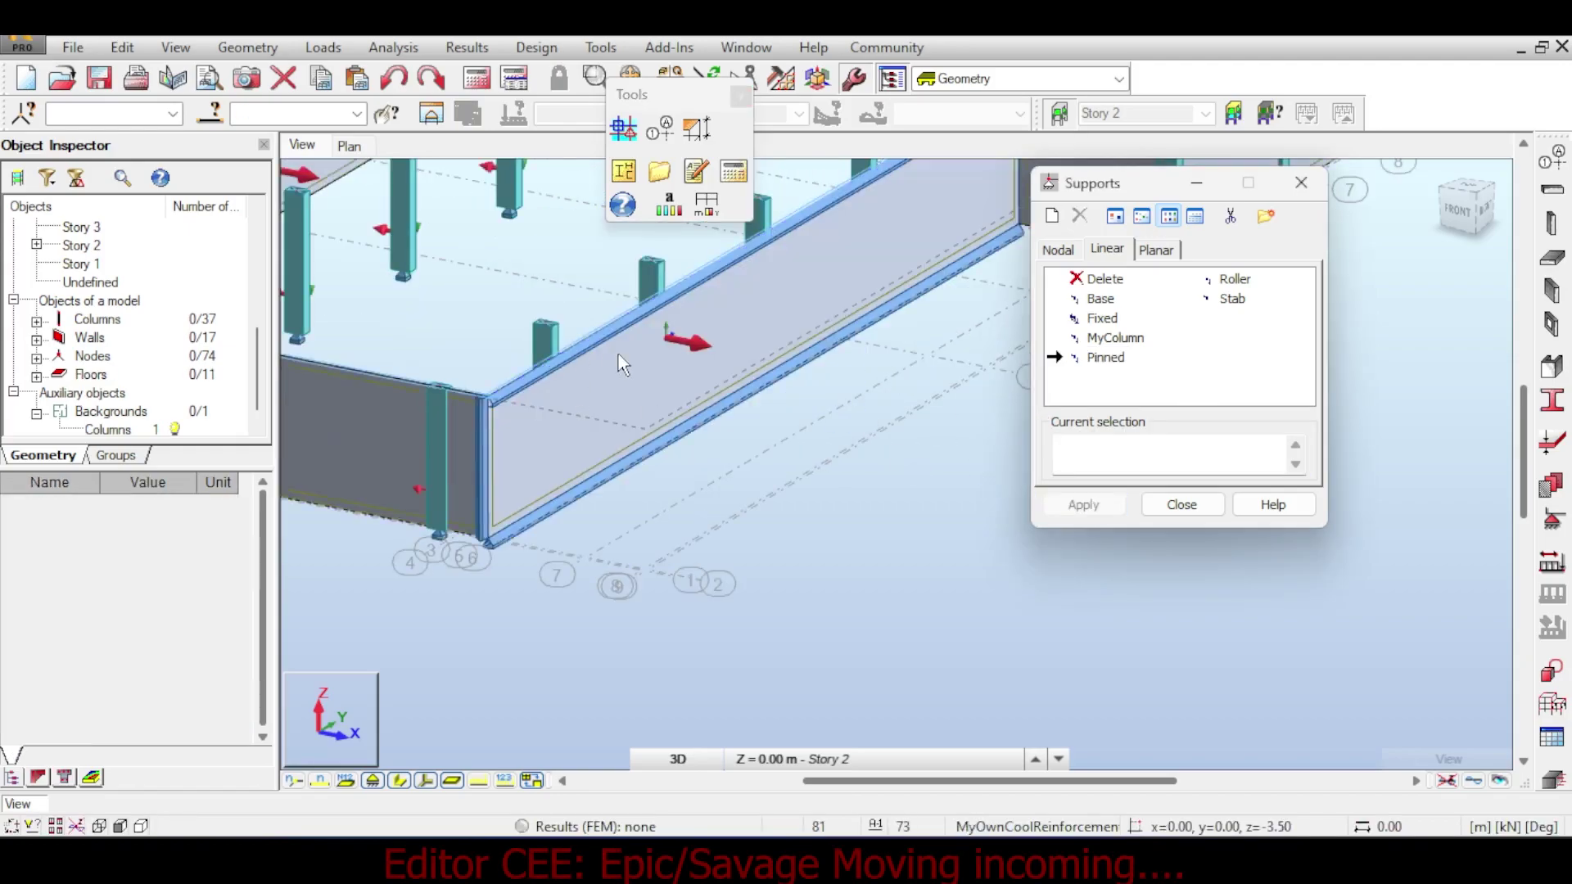
left_click(1180, 504)
scroll(958, 393, "down", 3)
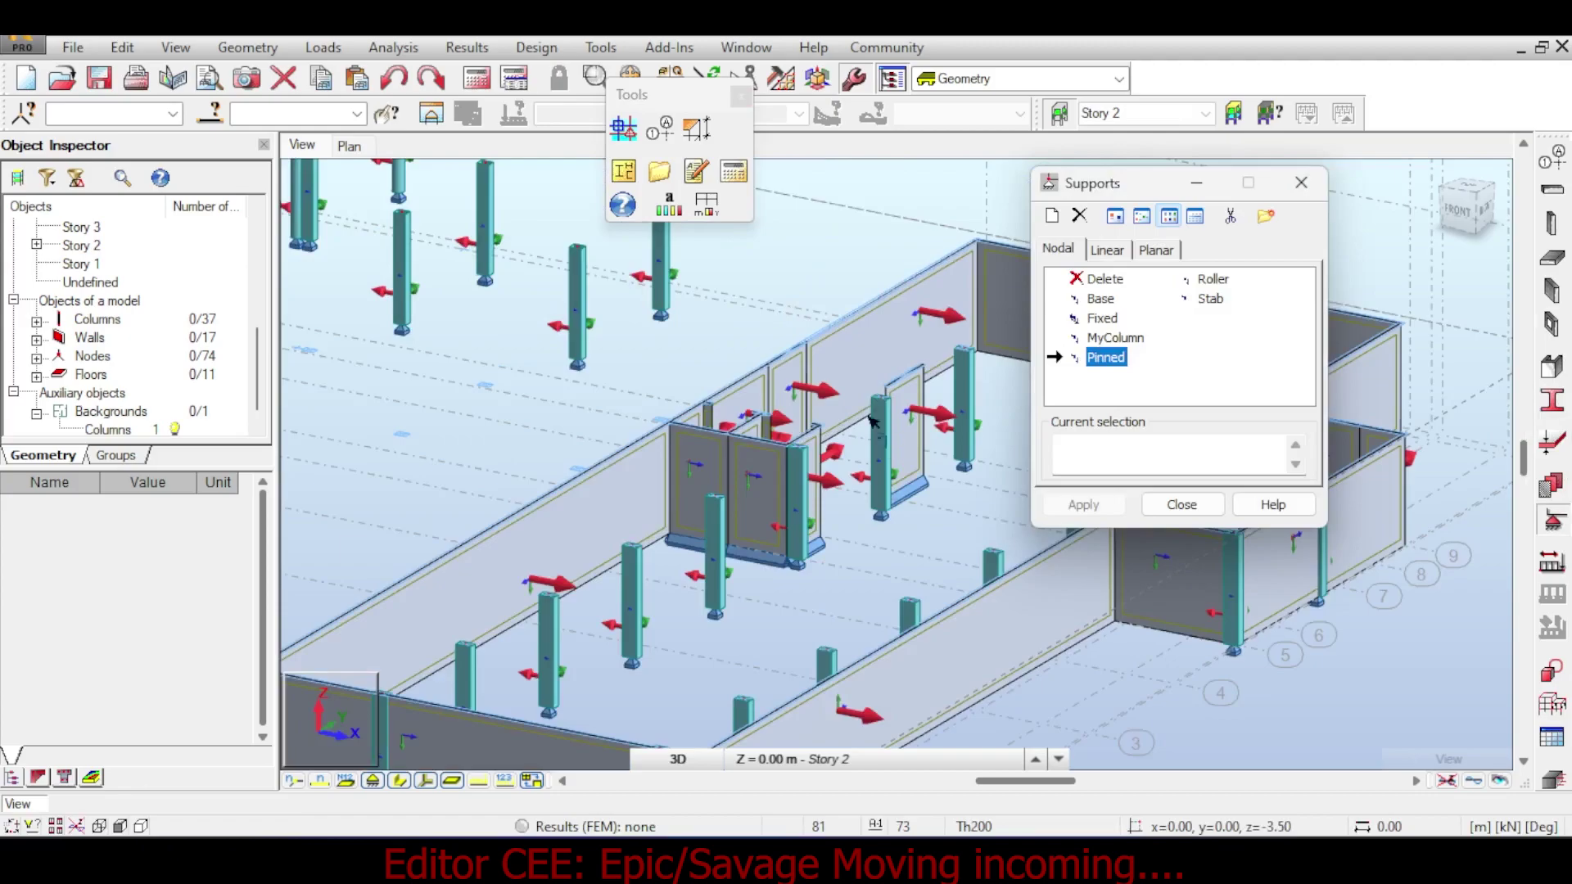
Step: Try to assign the Pinned linear support using the selection 61_edge for the long wall panel
left_click(1107, 249)
left_click(1120, 446)
type("61_edge")
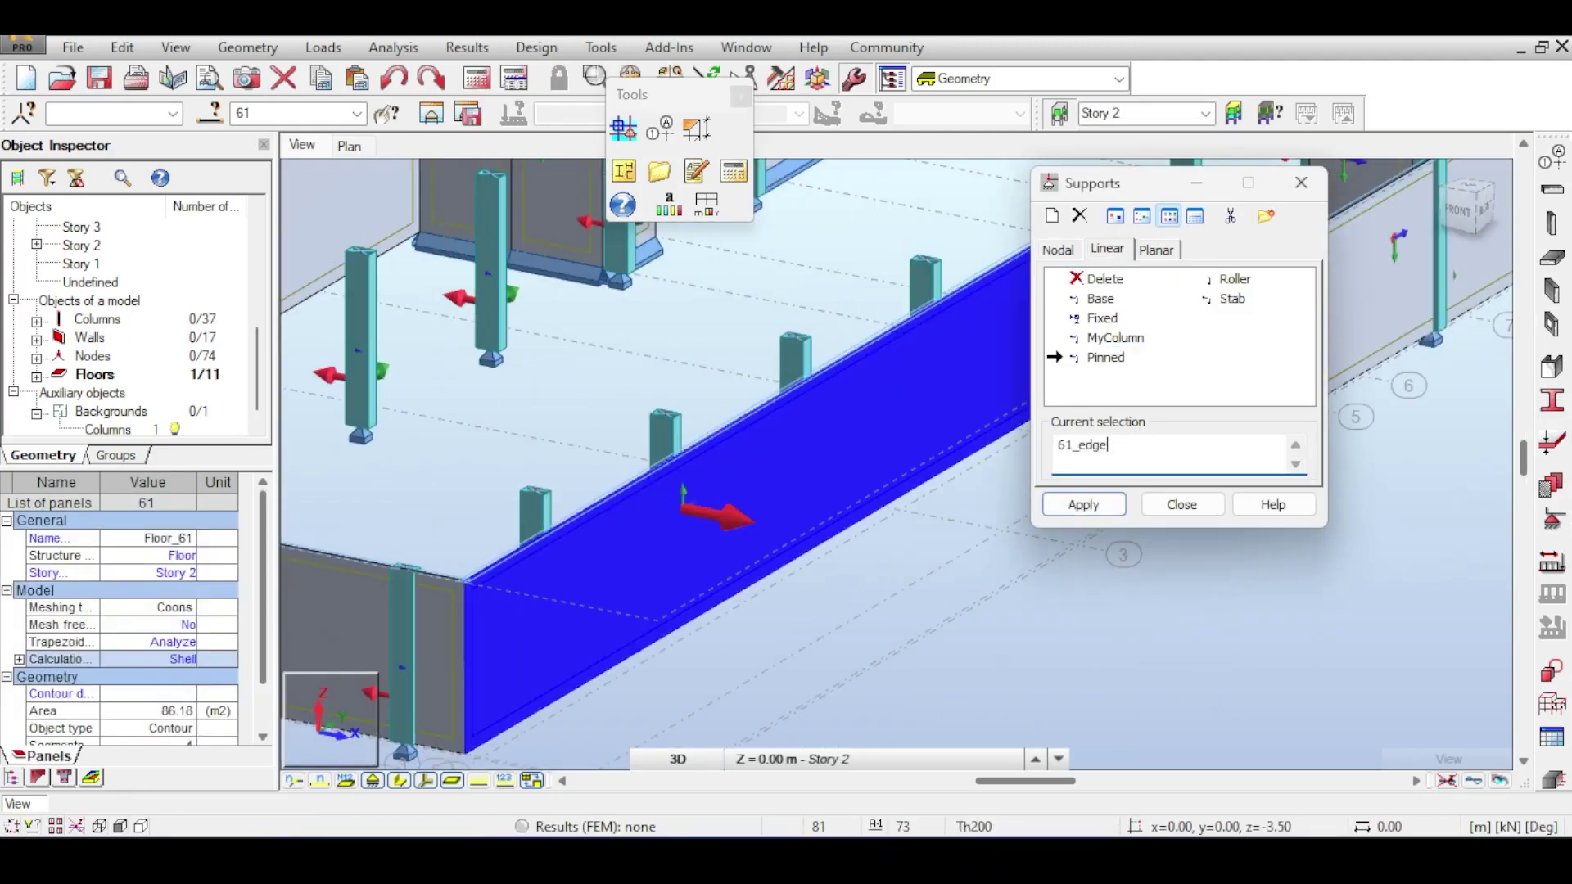
left_click(1082, 508)
scroll(741, 556, "down", 2)
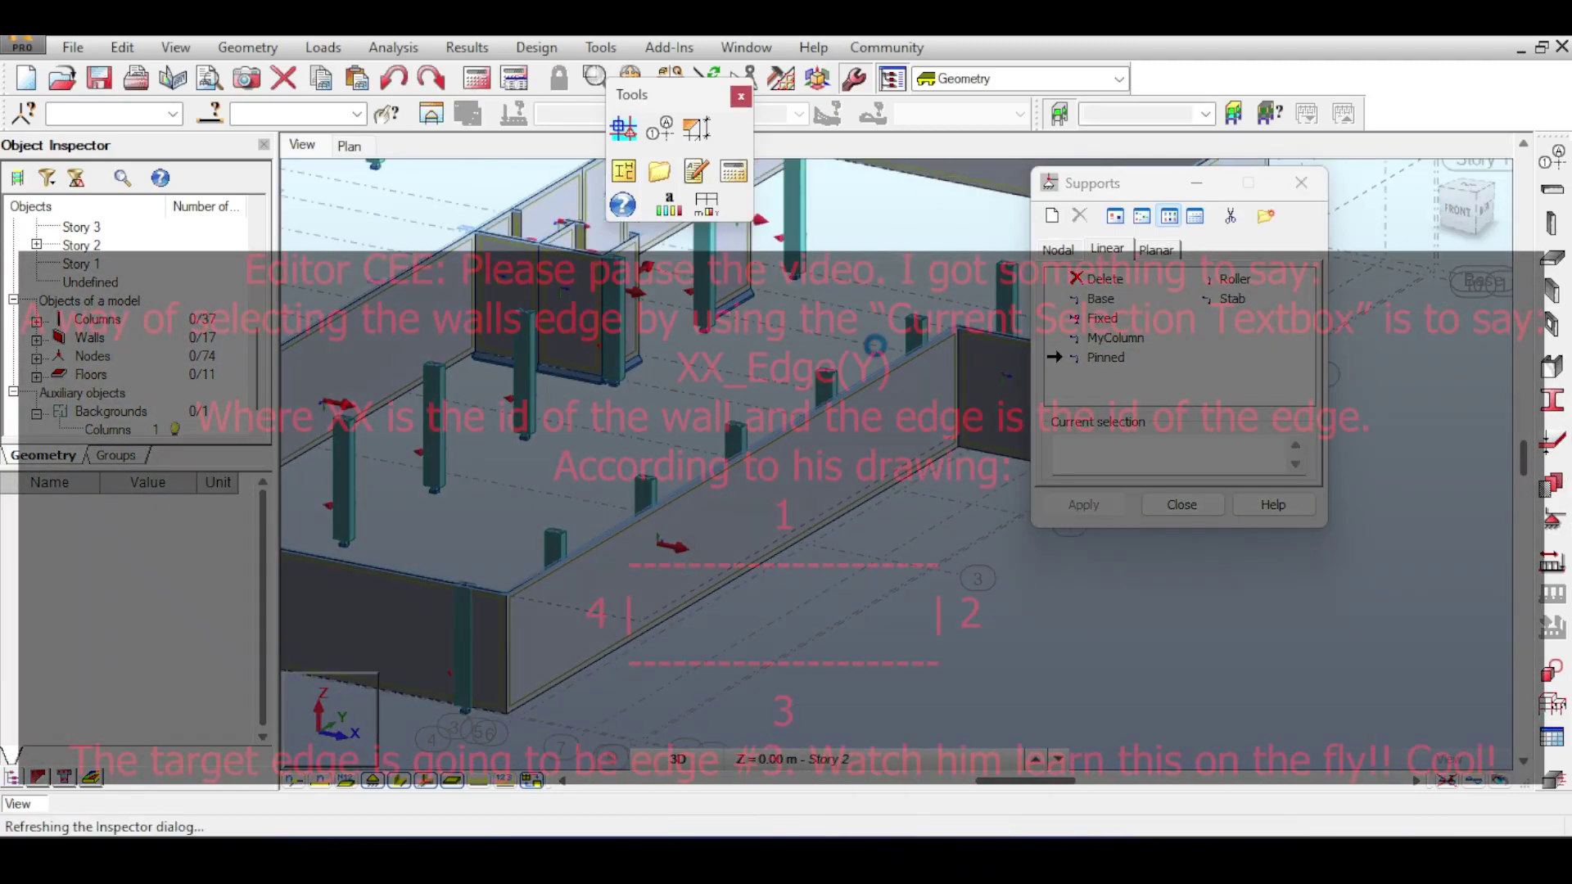
type("65")
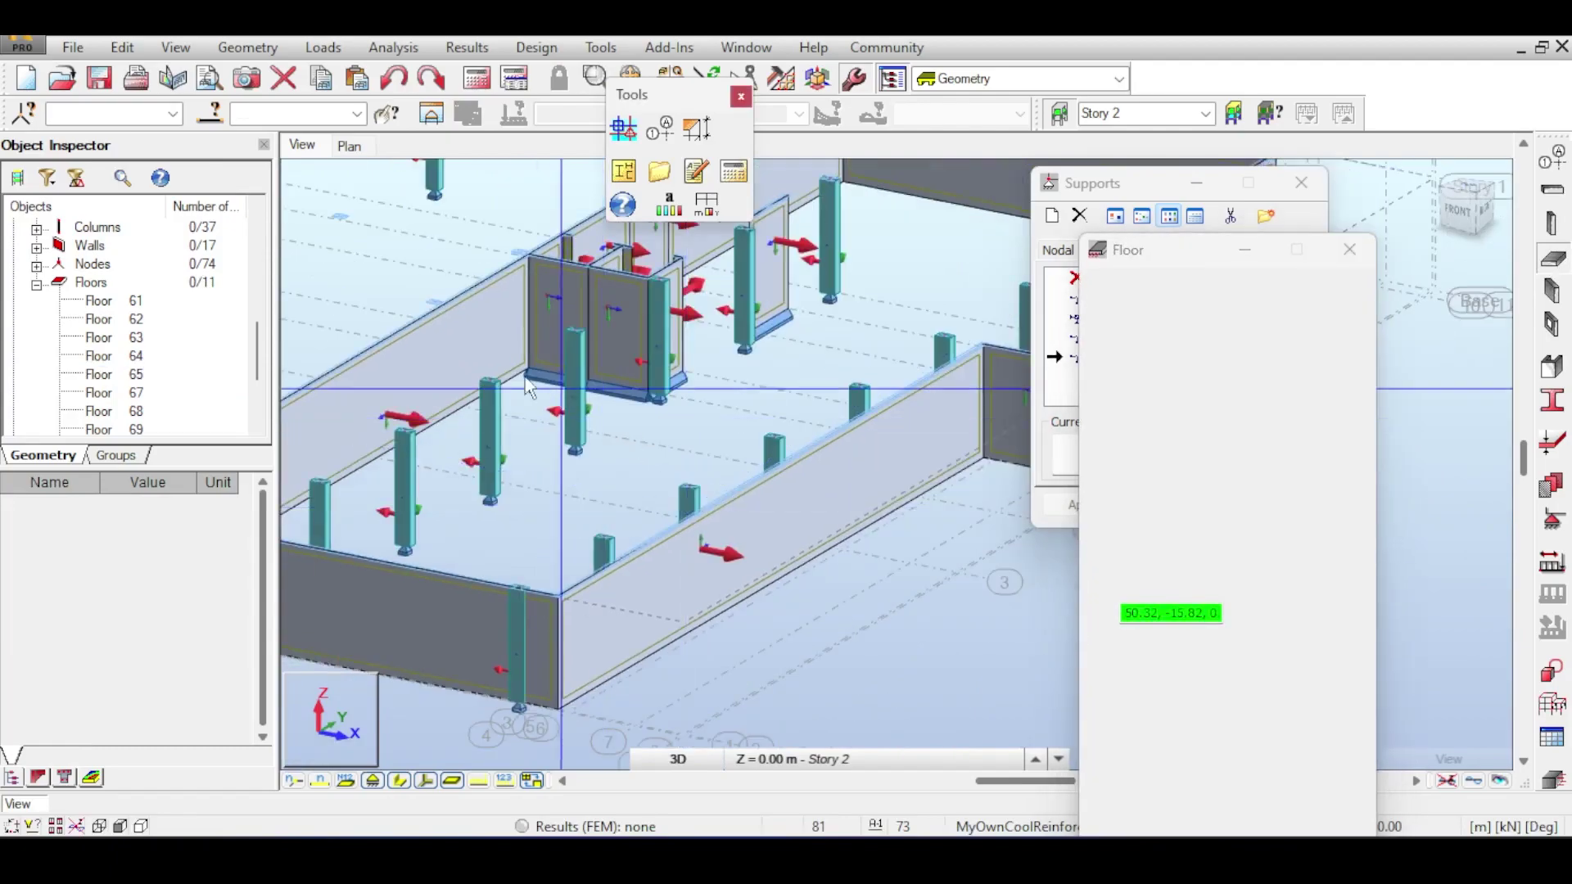
Step: Draw a triangular Th200 test floor by contour through 35.22, -1.00; 44.72, -5.92 and 44.72, -10.85 at -3.50
left_click(491, 381)
left_click(690, 488)
left_click(606, 538)
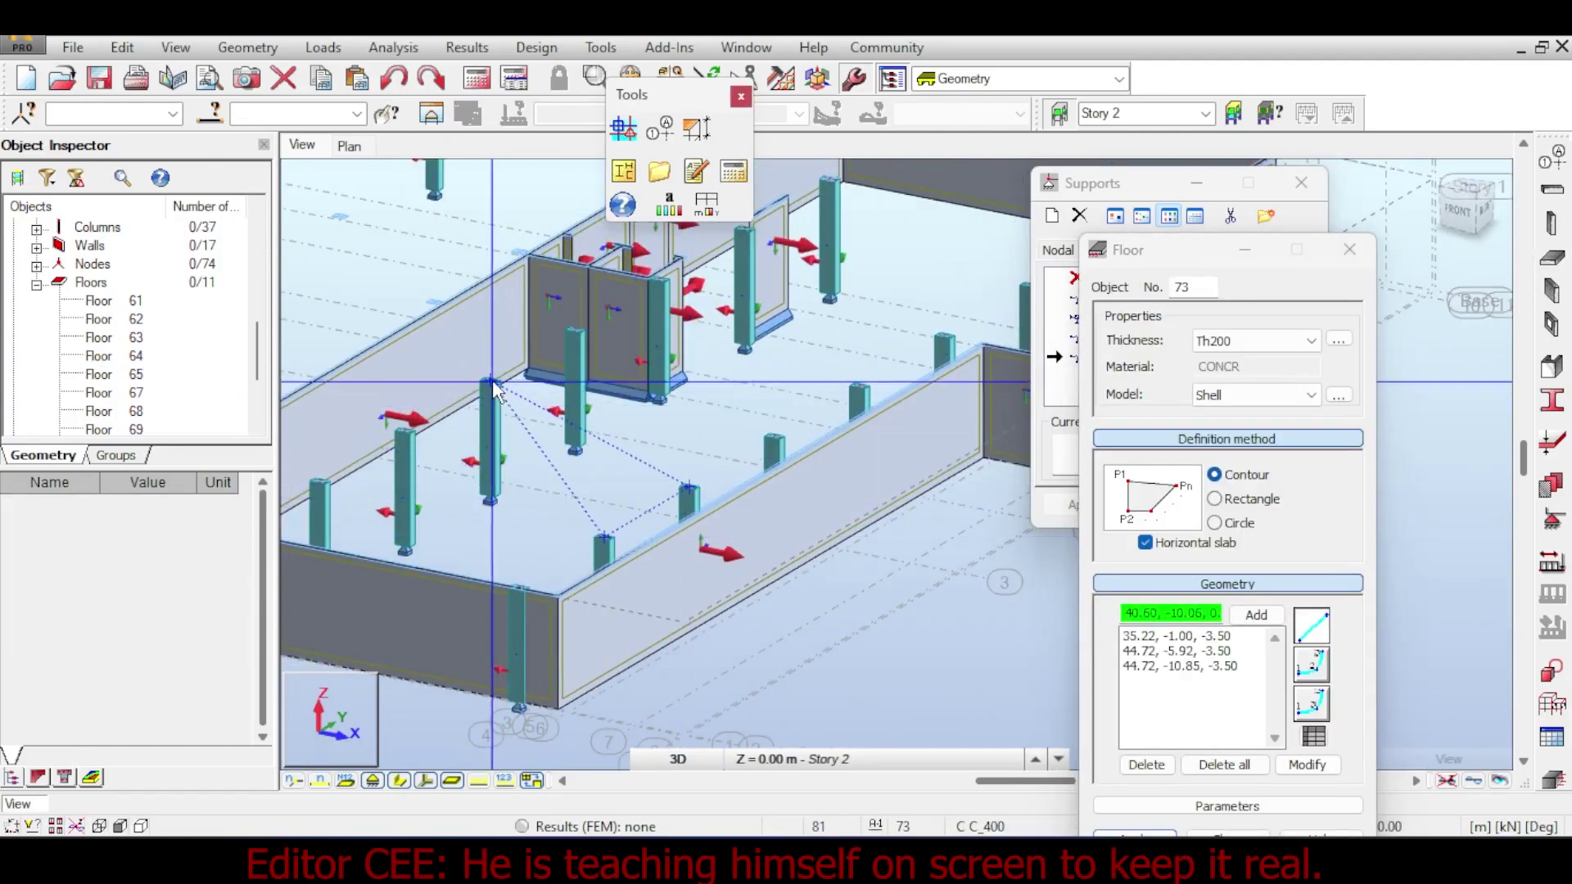
left_click(491, 381)
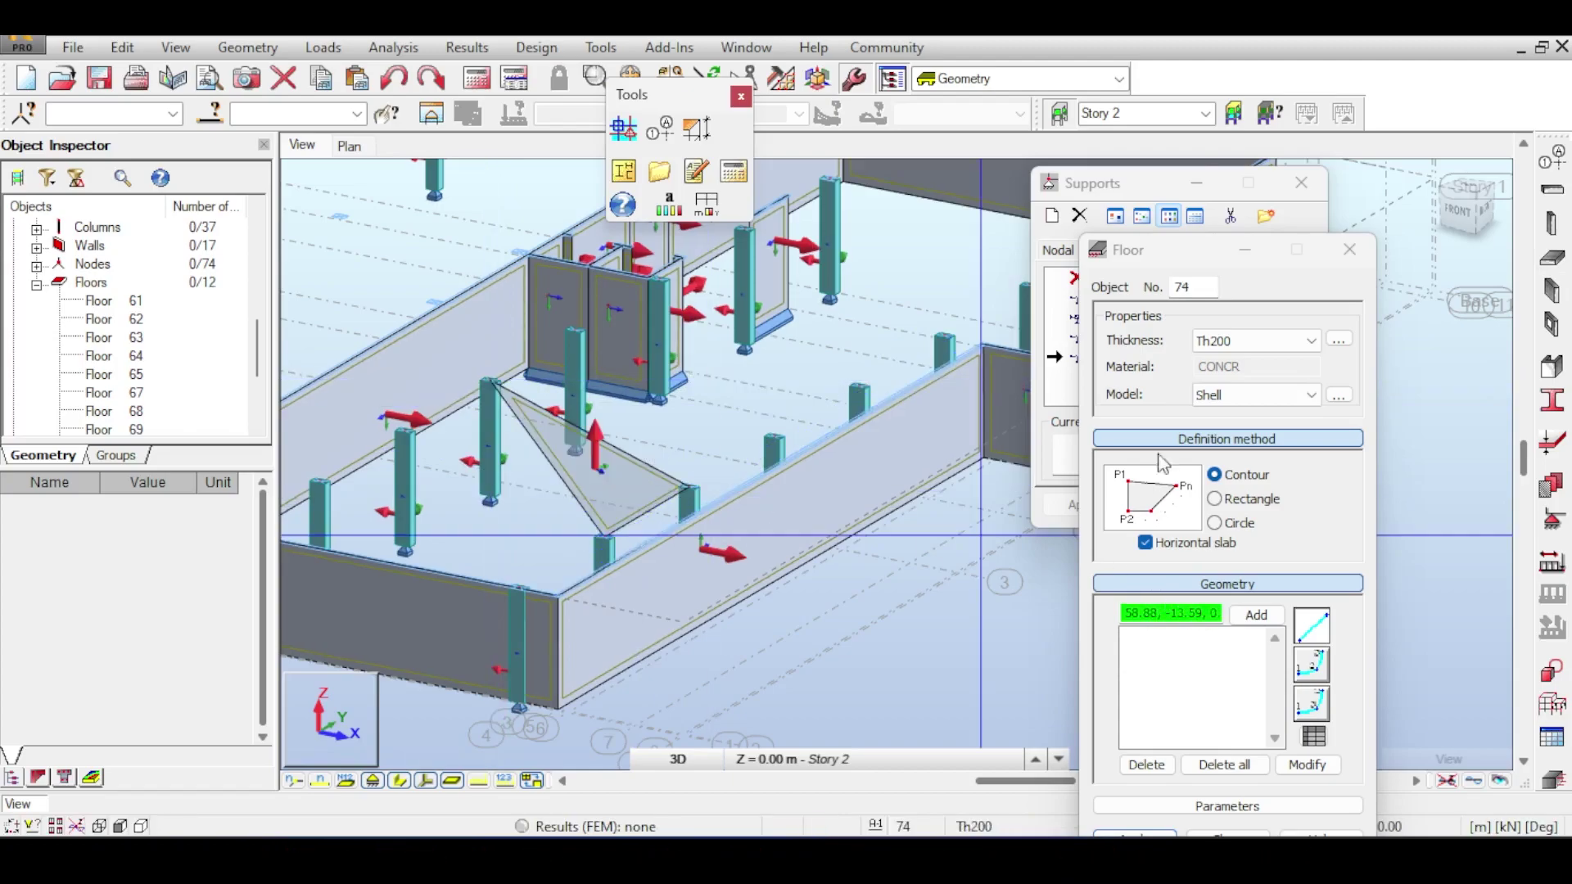
left_click(1349, 250)
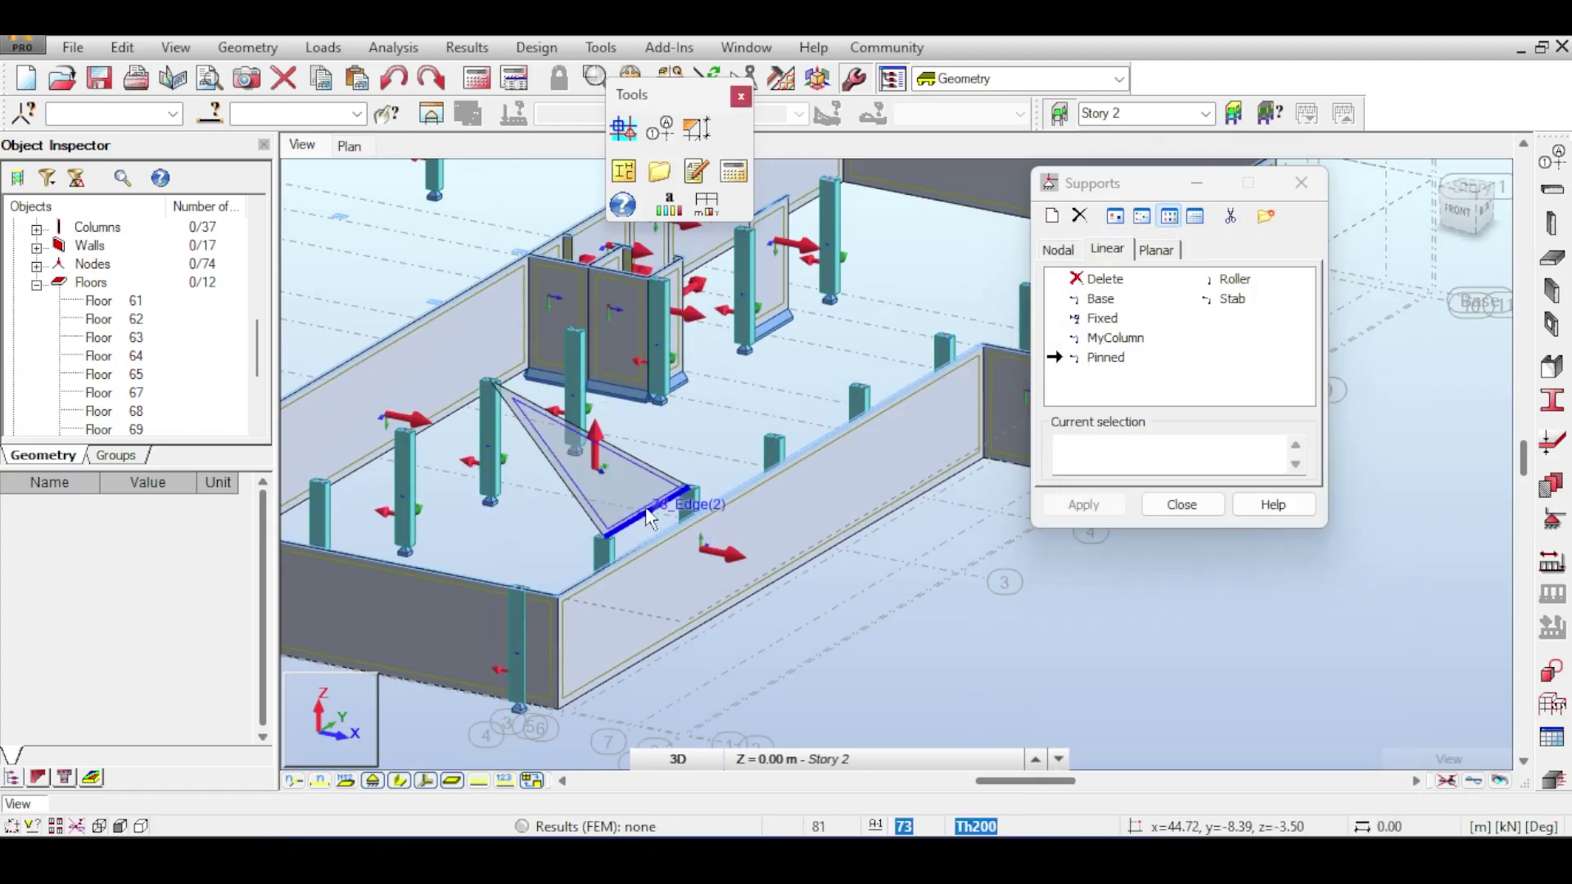
Step: Assign the Pinned linear support to the triangular test floor's edge 73_Edge(2)
left_click(1080, 460)
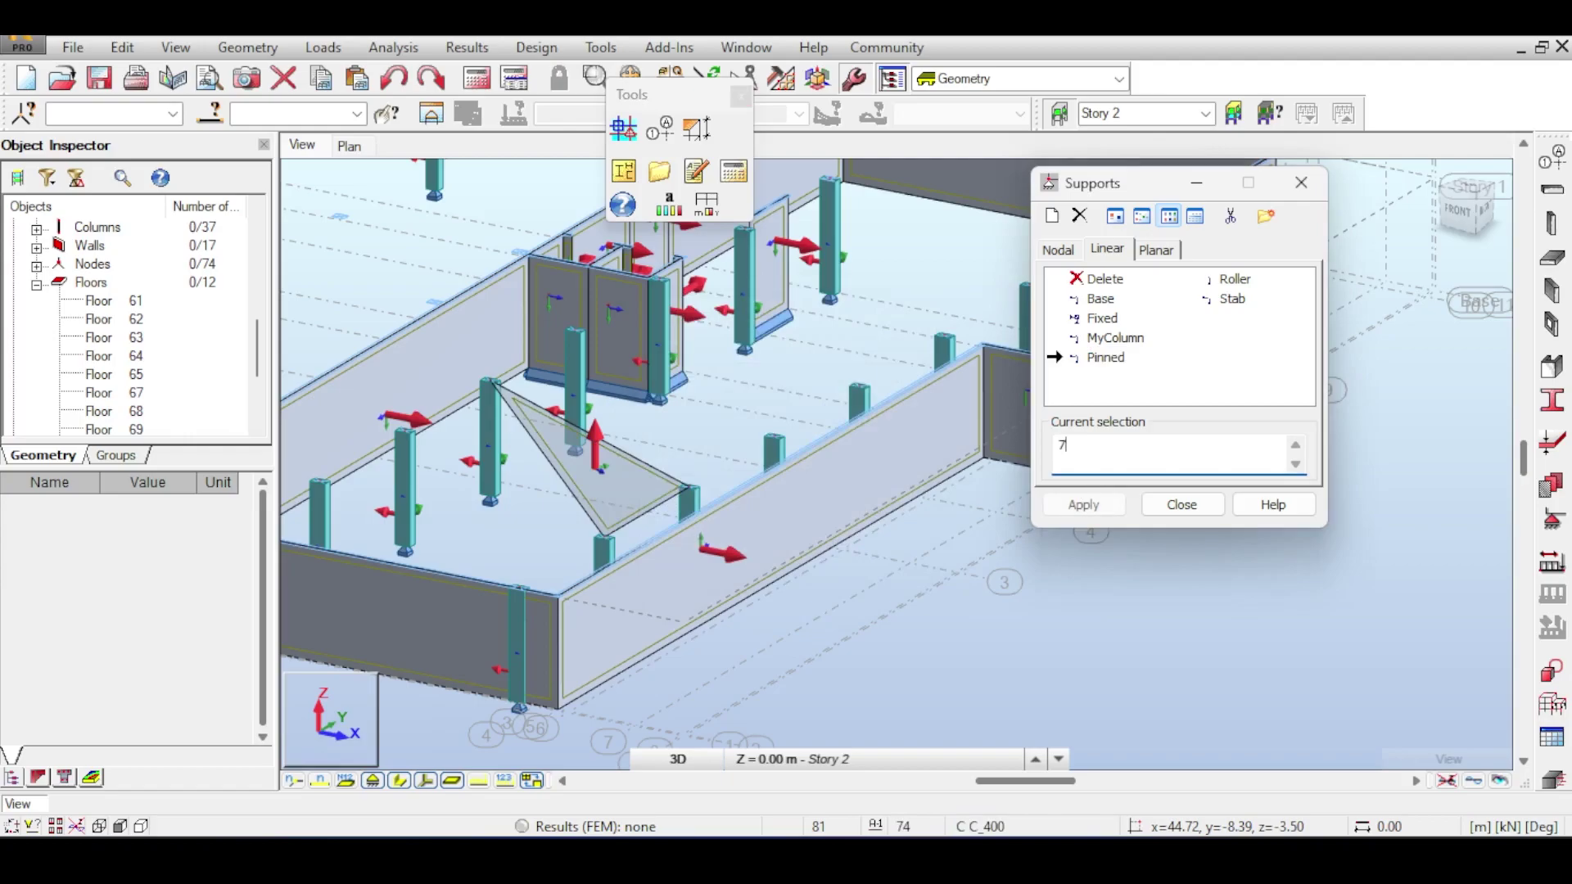
type("73_Edge(2)")
key("Return")
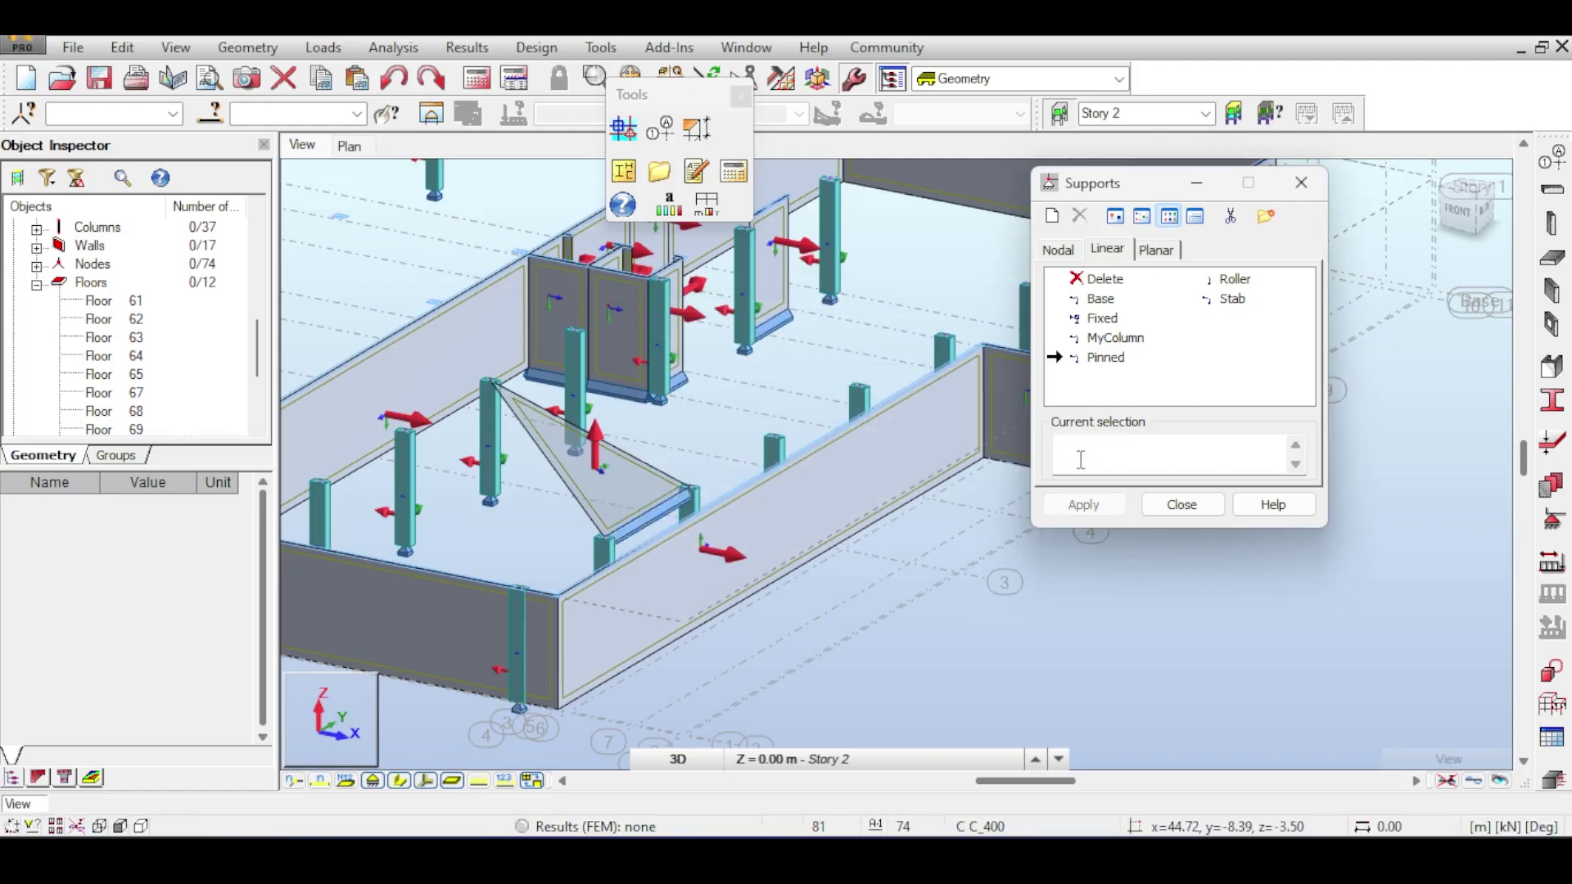
Step: Close the support definition and undo both the test edge support and the triangular test floor
left_click(1175, 507)
key("ctrl+z")
key("ctrl+z")
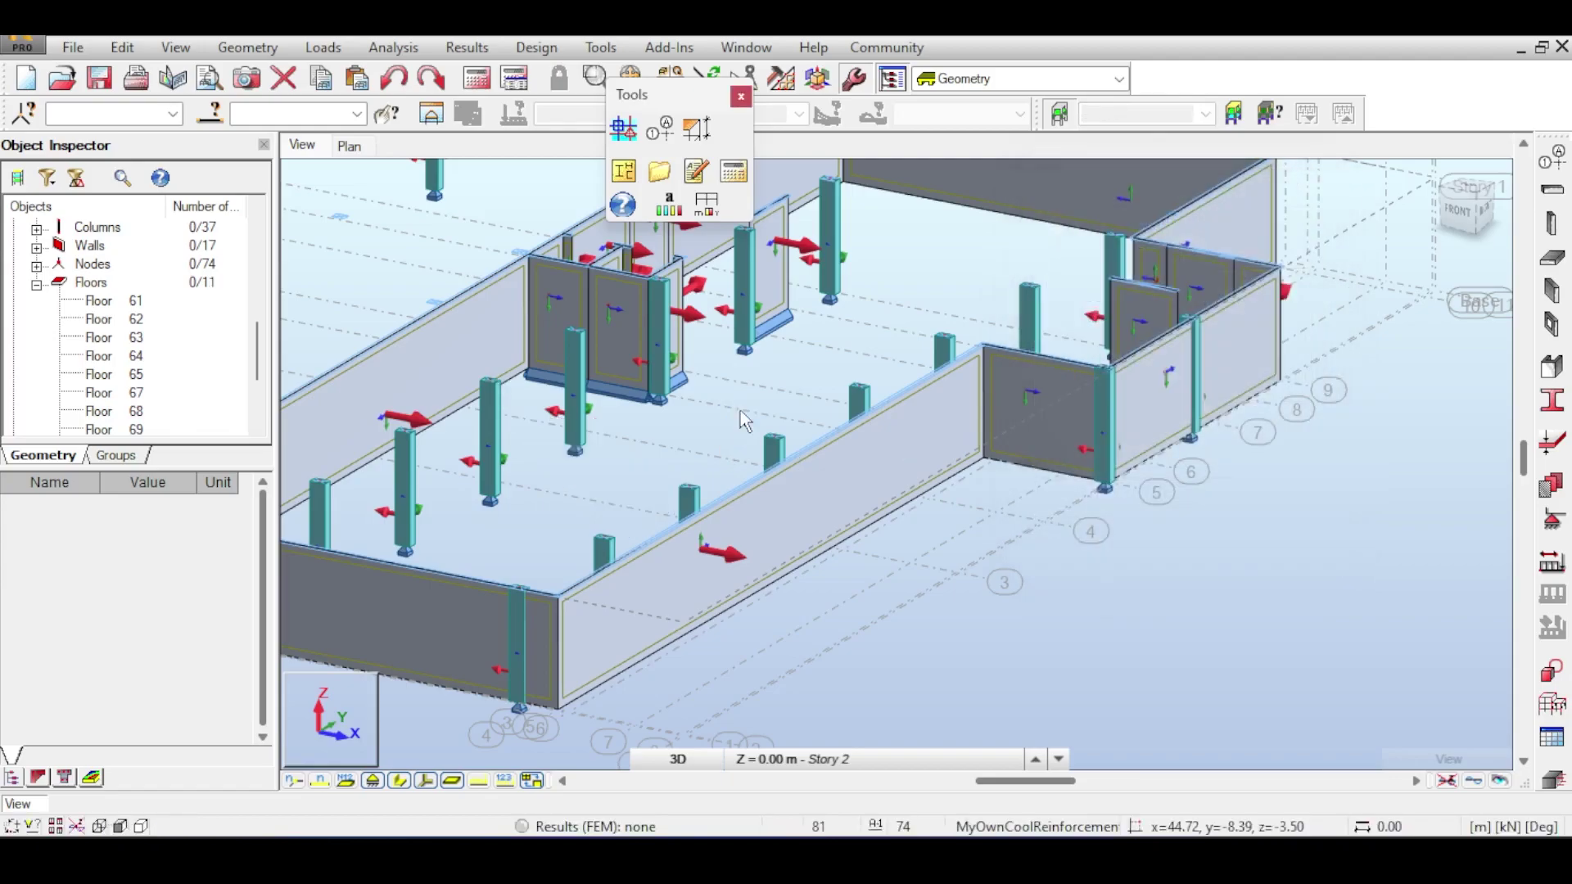
middle_click_drag(760, 385, 1157, 427)
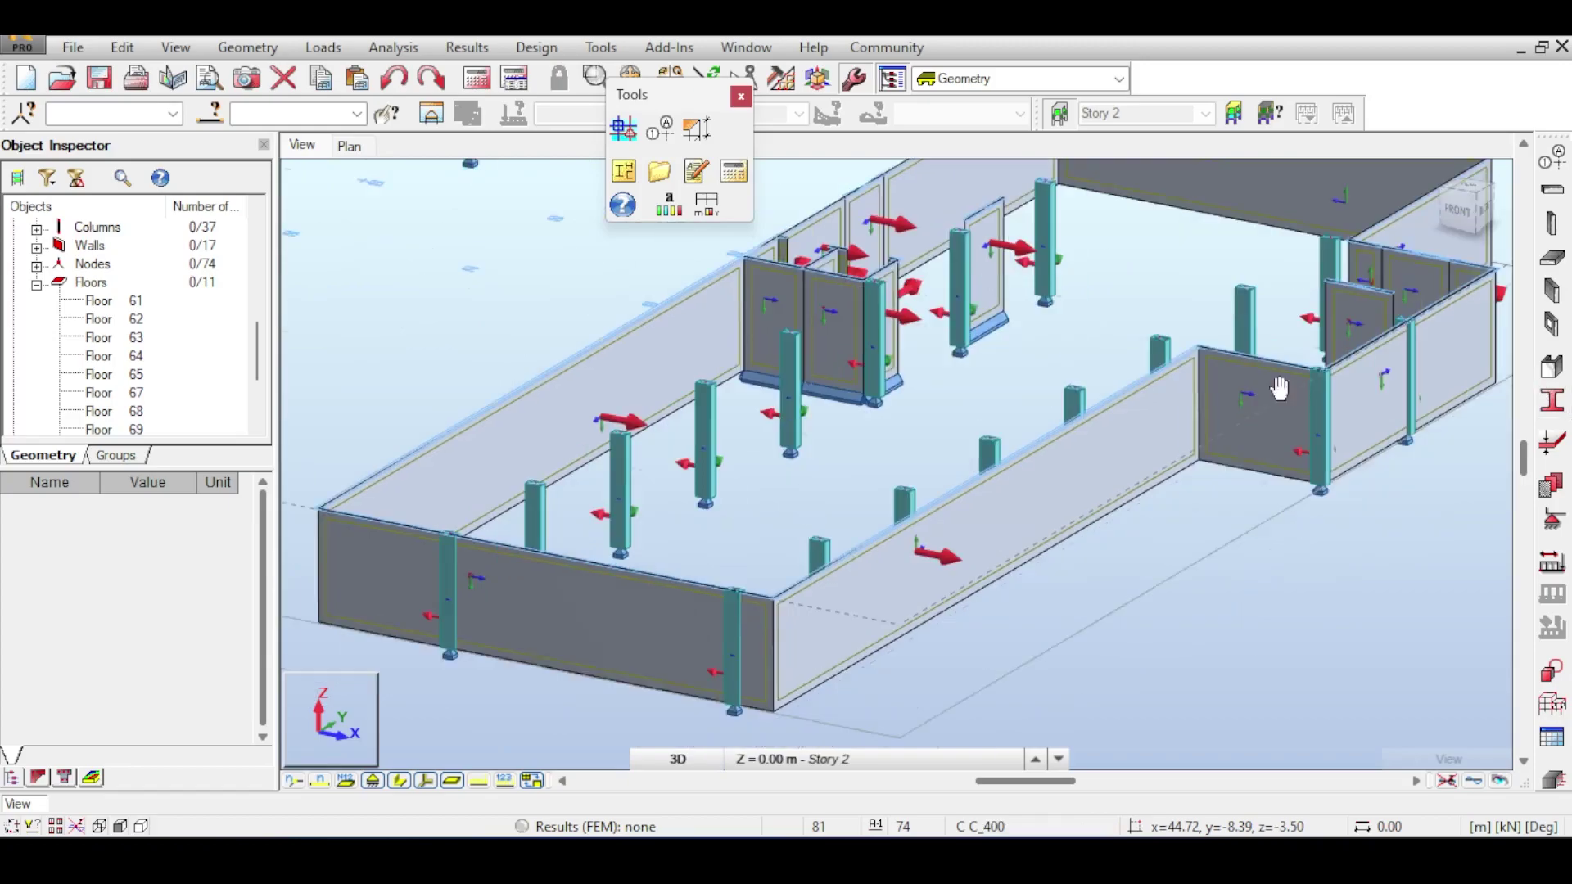
Step: Identify the panel number of the long wall beside the row of columns by selecting it
left_click(1553, 521)
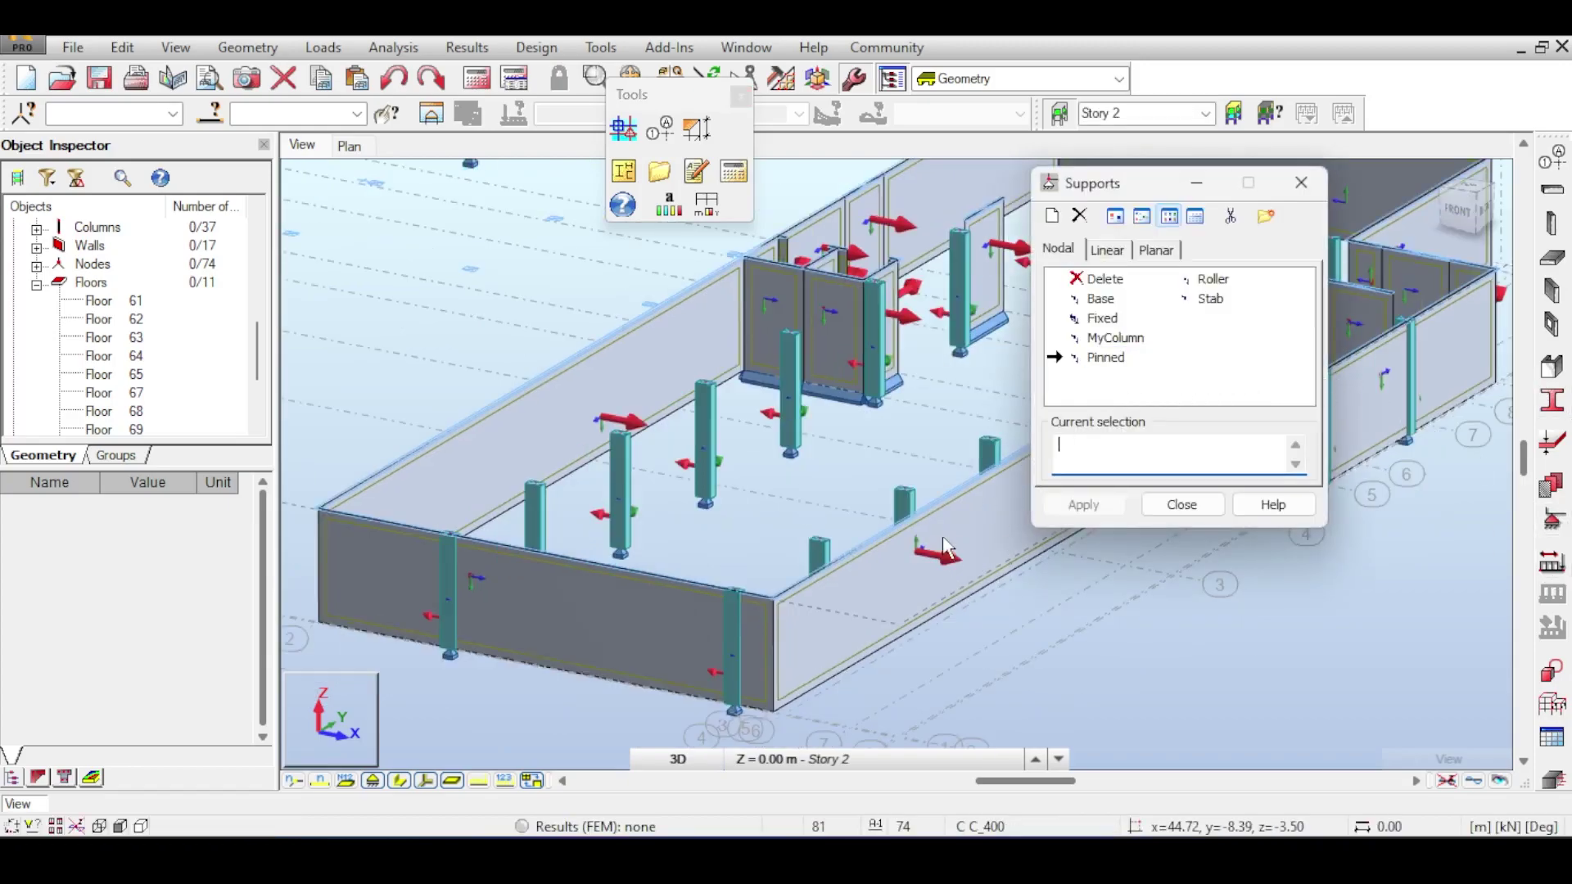
left_click(954, 484)
left_click(1072, 652)
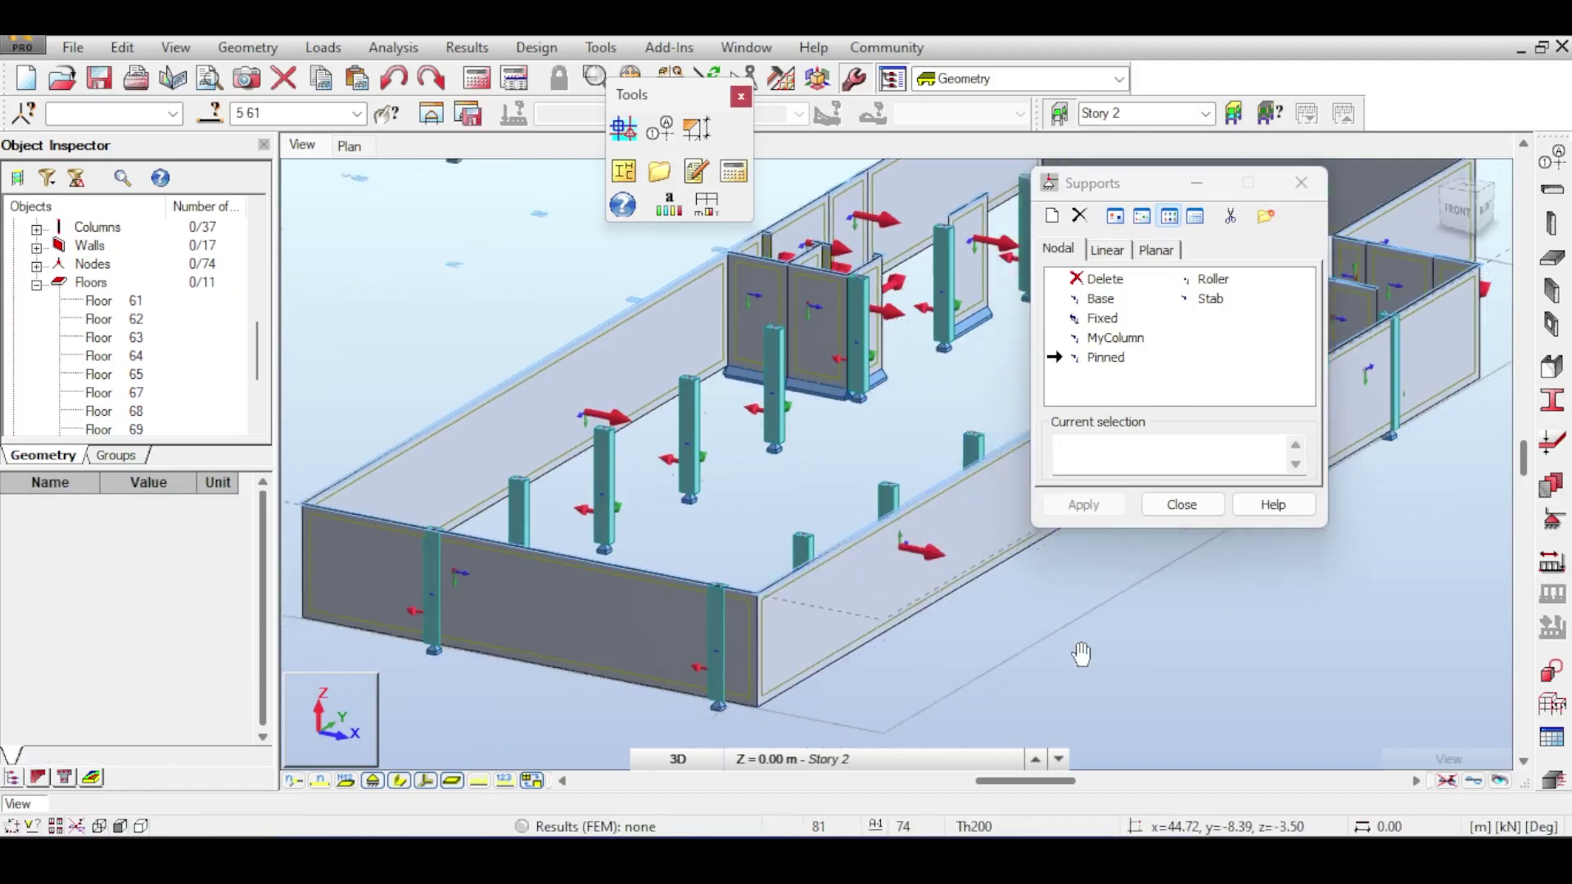
left_click(886, 483)
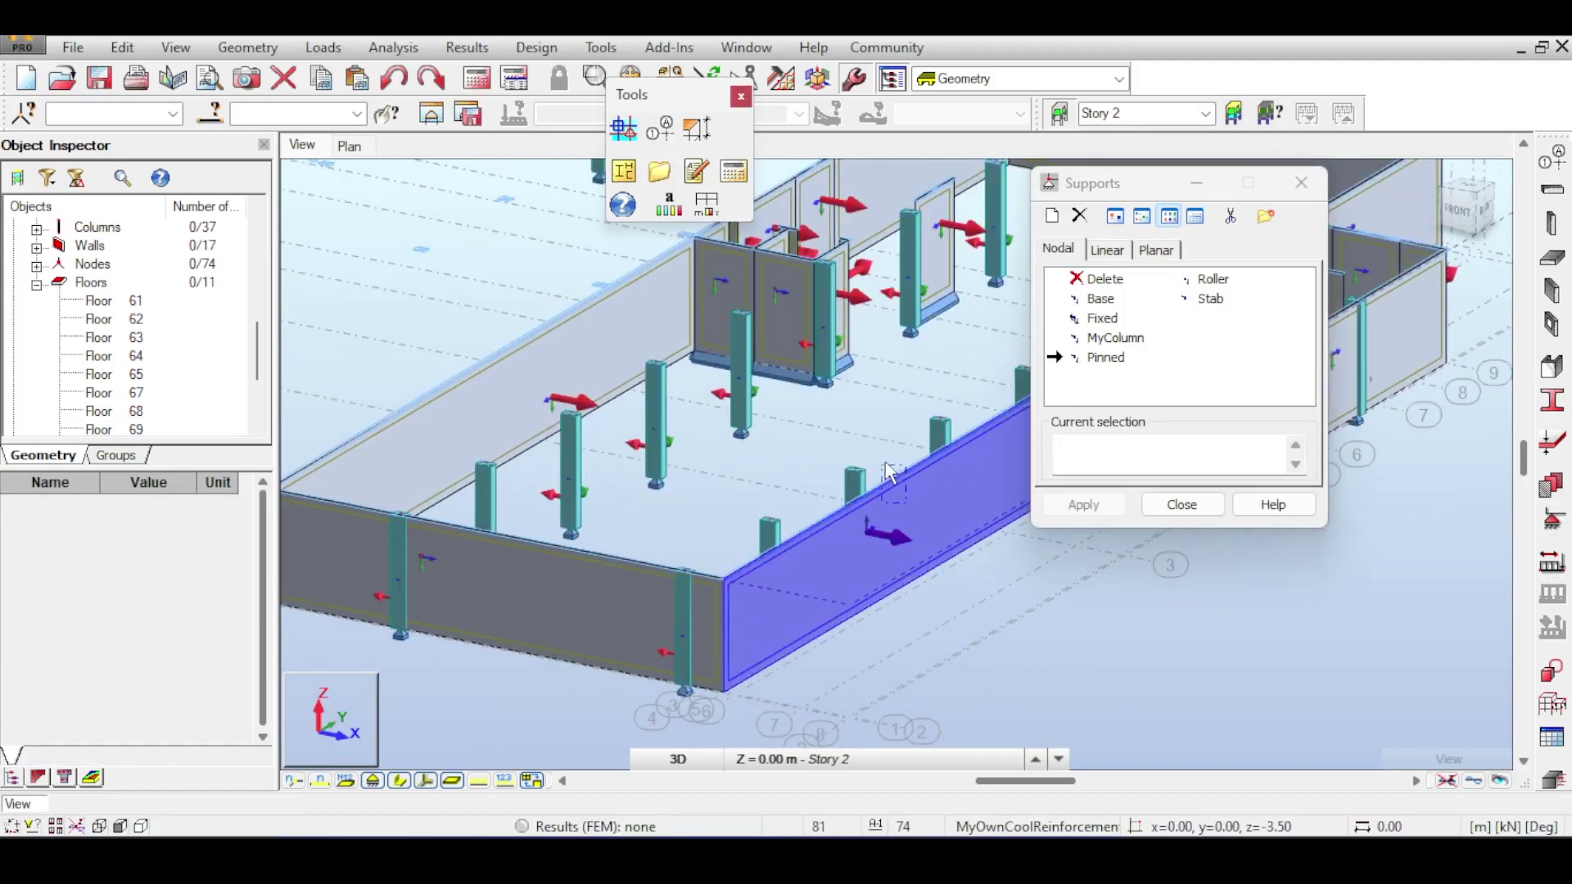
left_click(1128, 453)
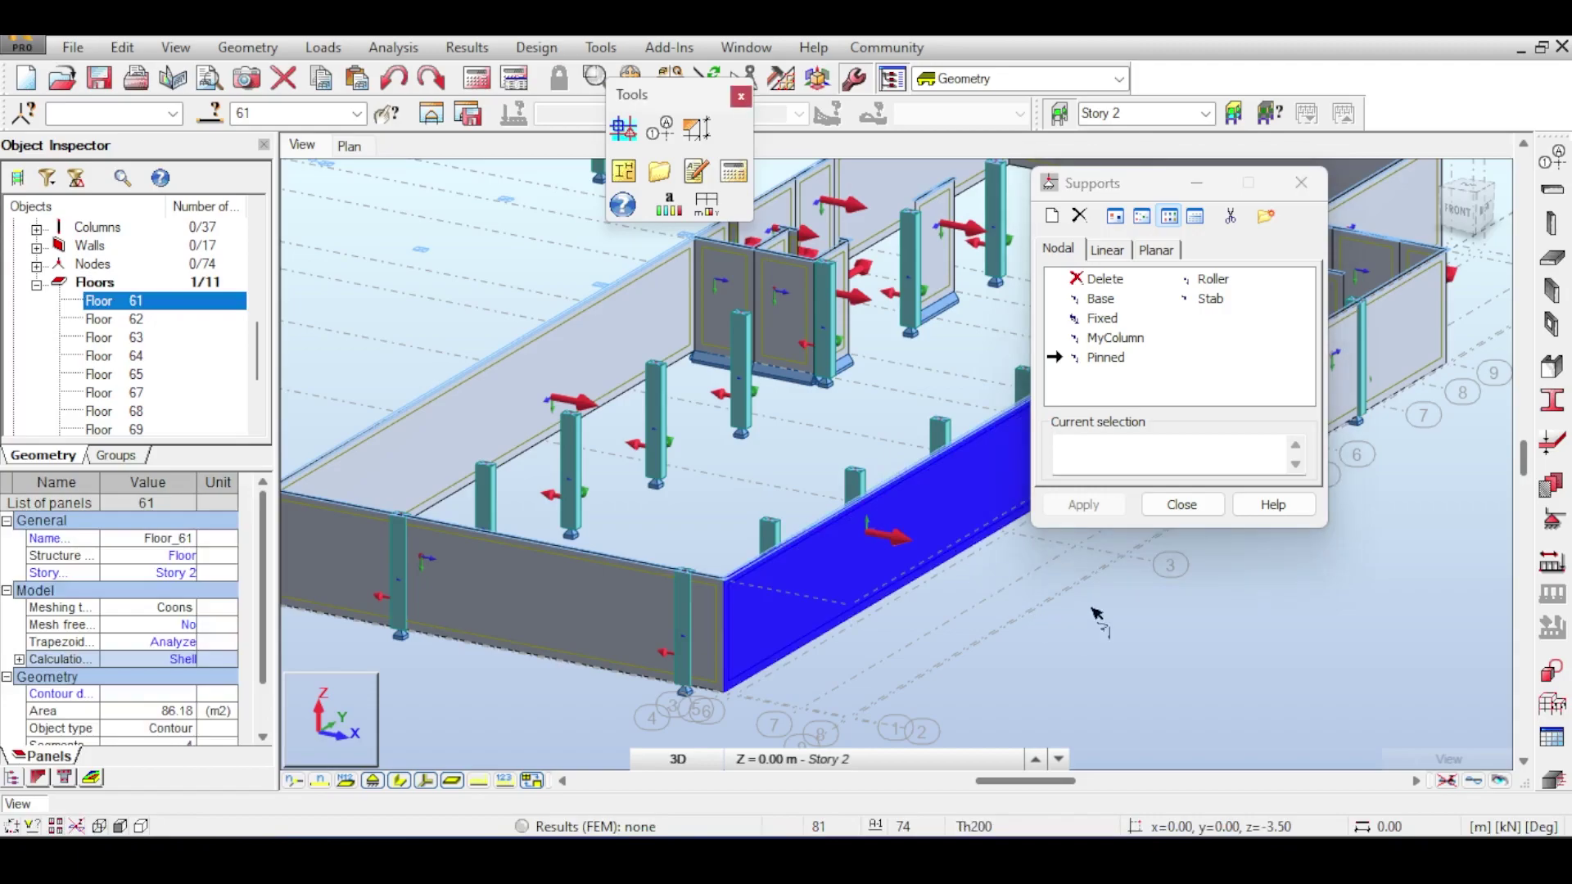
left_click(1182, 504)
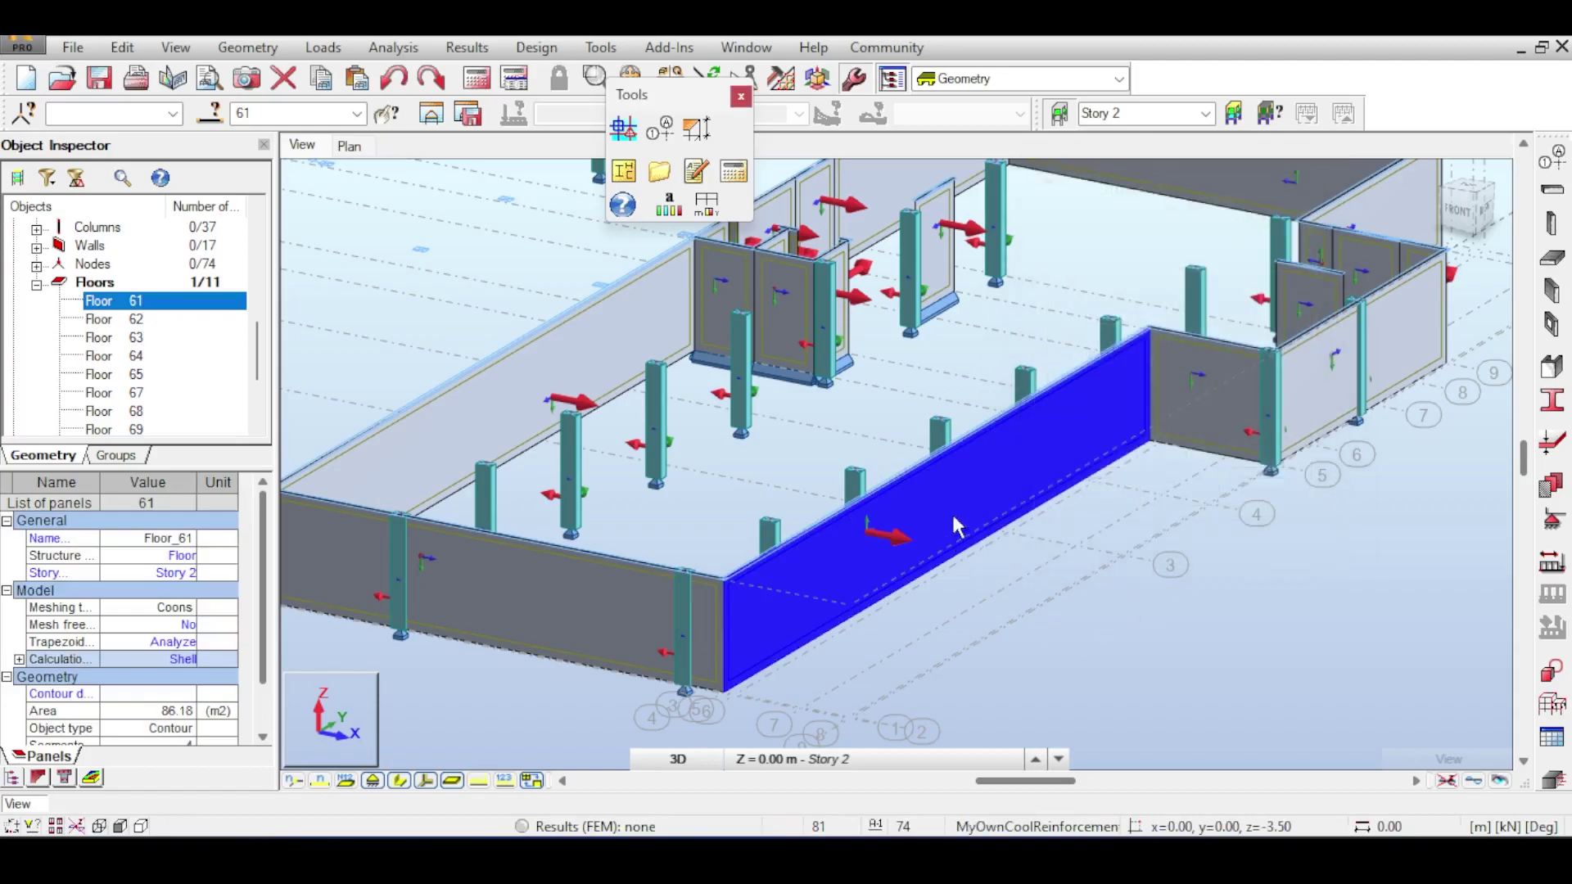
left_click(890, 489)
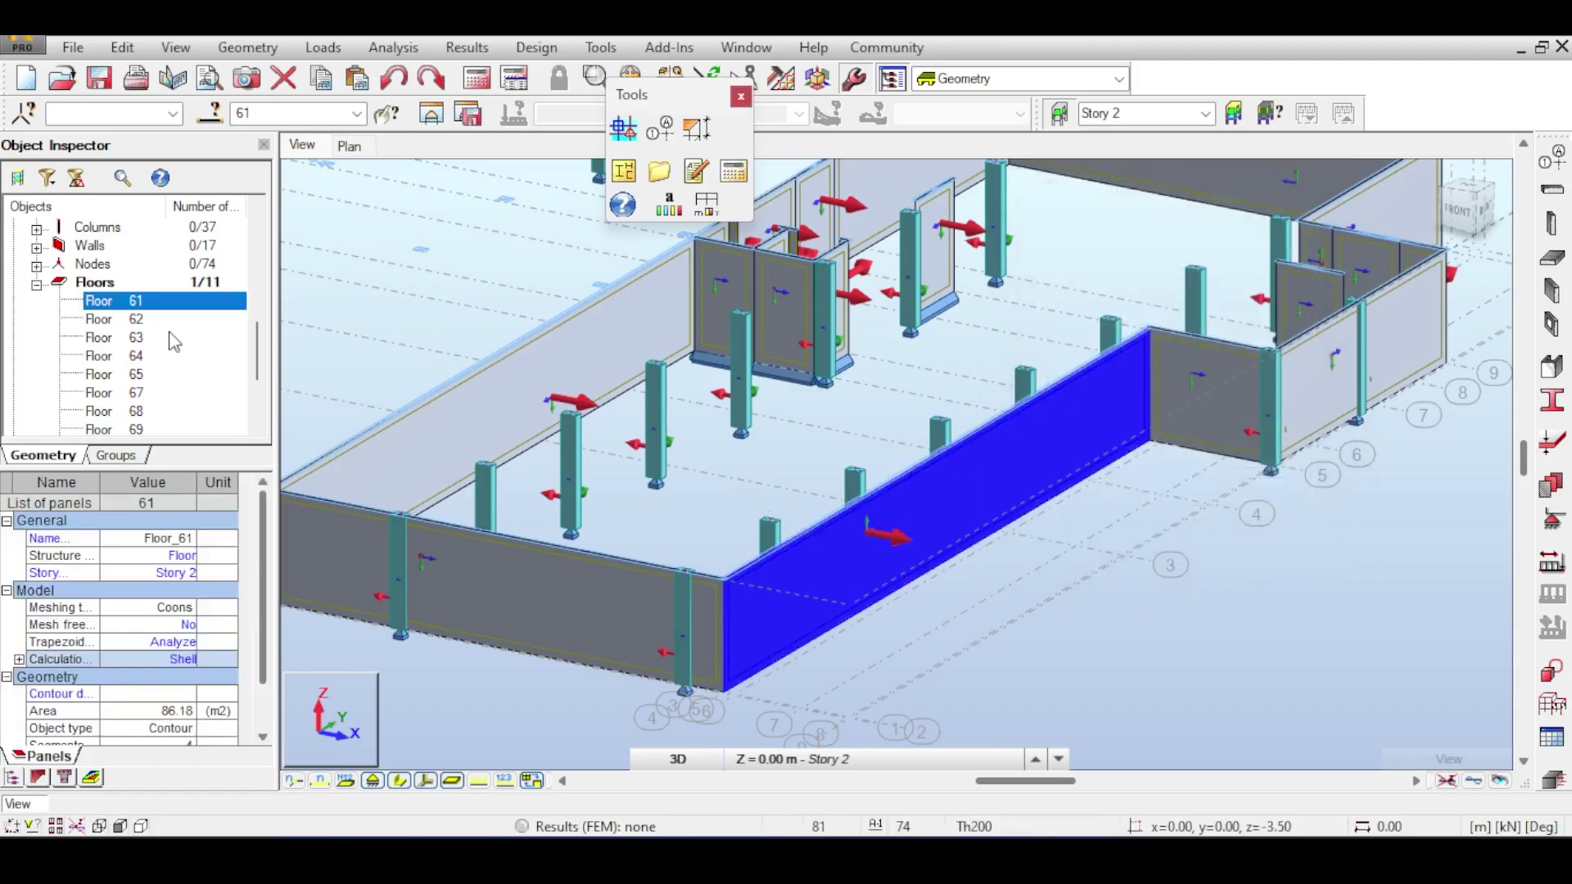
left_click(1079, 668)
Step: Assign the Pinned linear support to the long wall's lower edge, 61_Edge(3)
left_click(1551, 519)
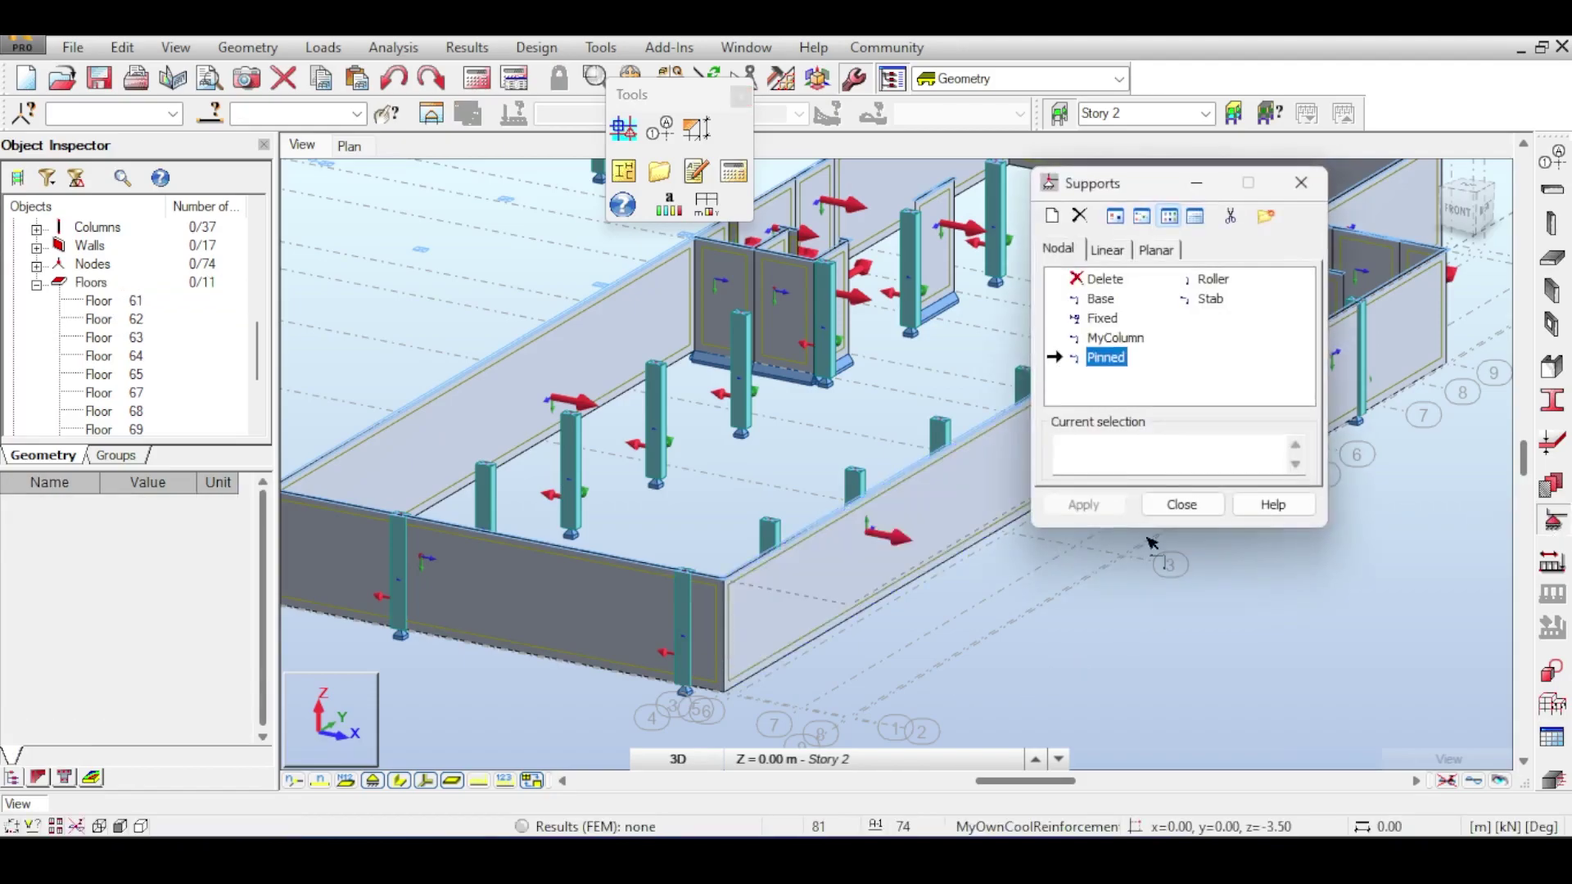
left_click(1116, 460)
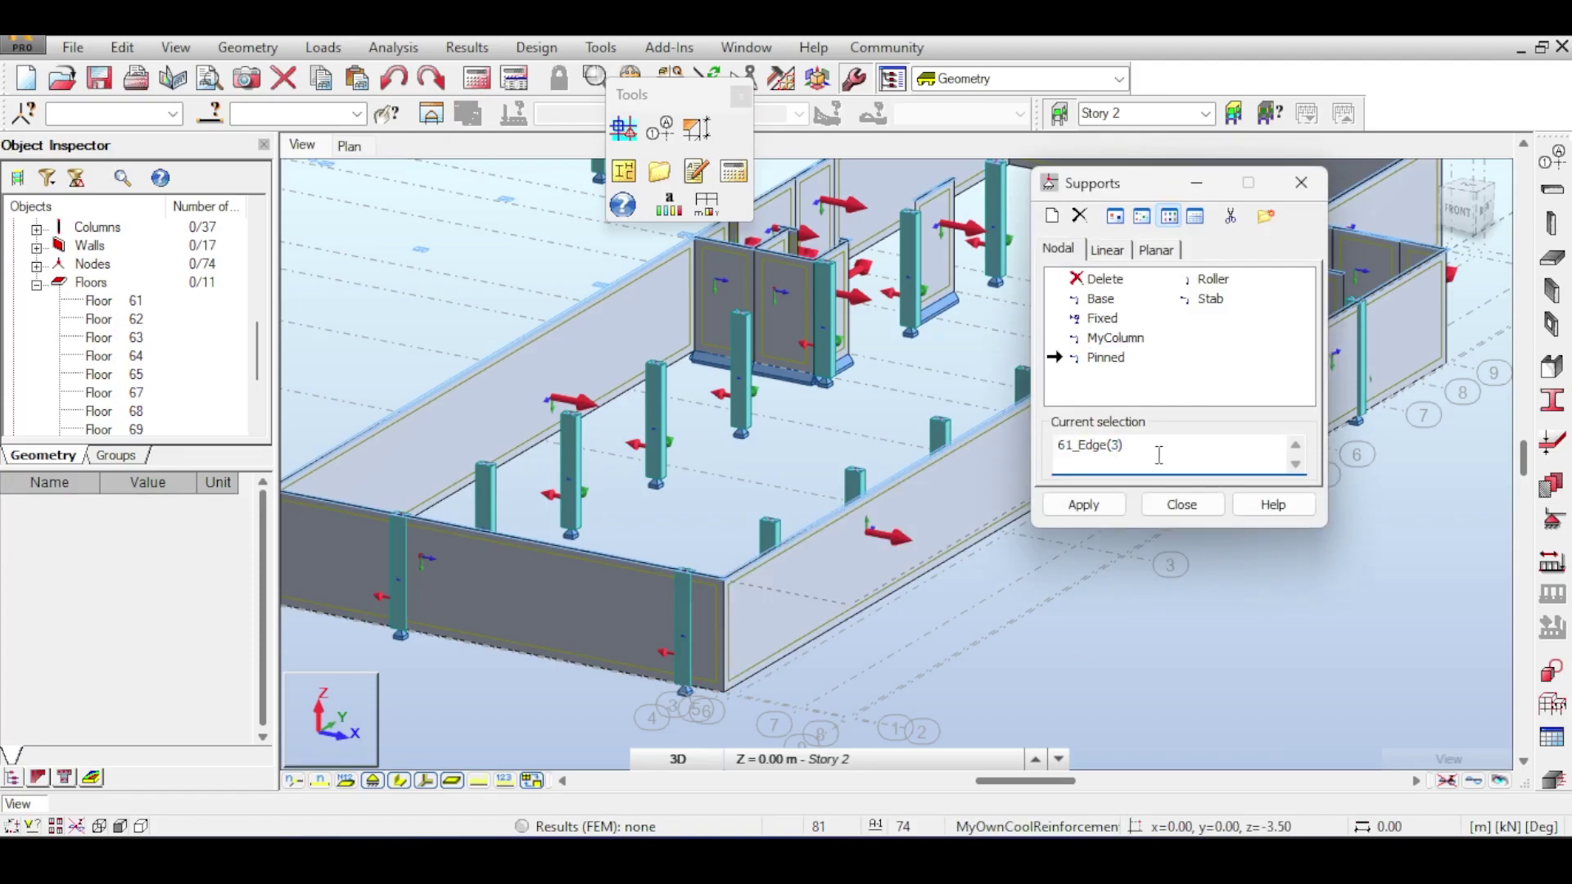
left_click(1083, 504)
scroll(857, 385, "up", 5)
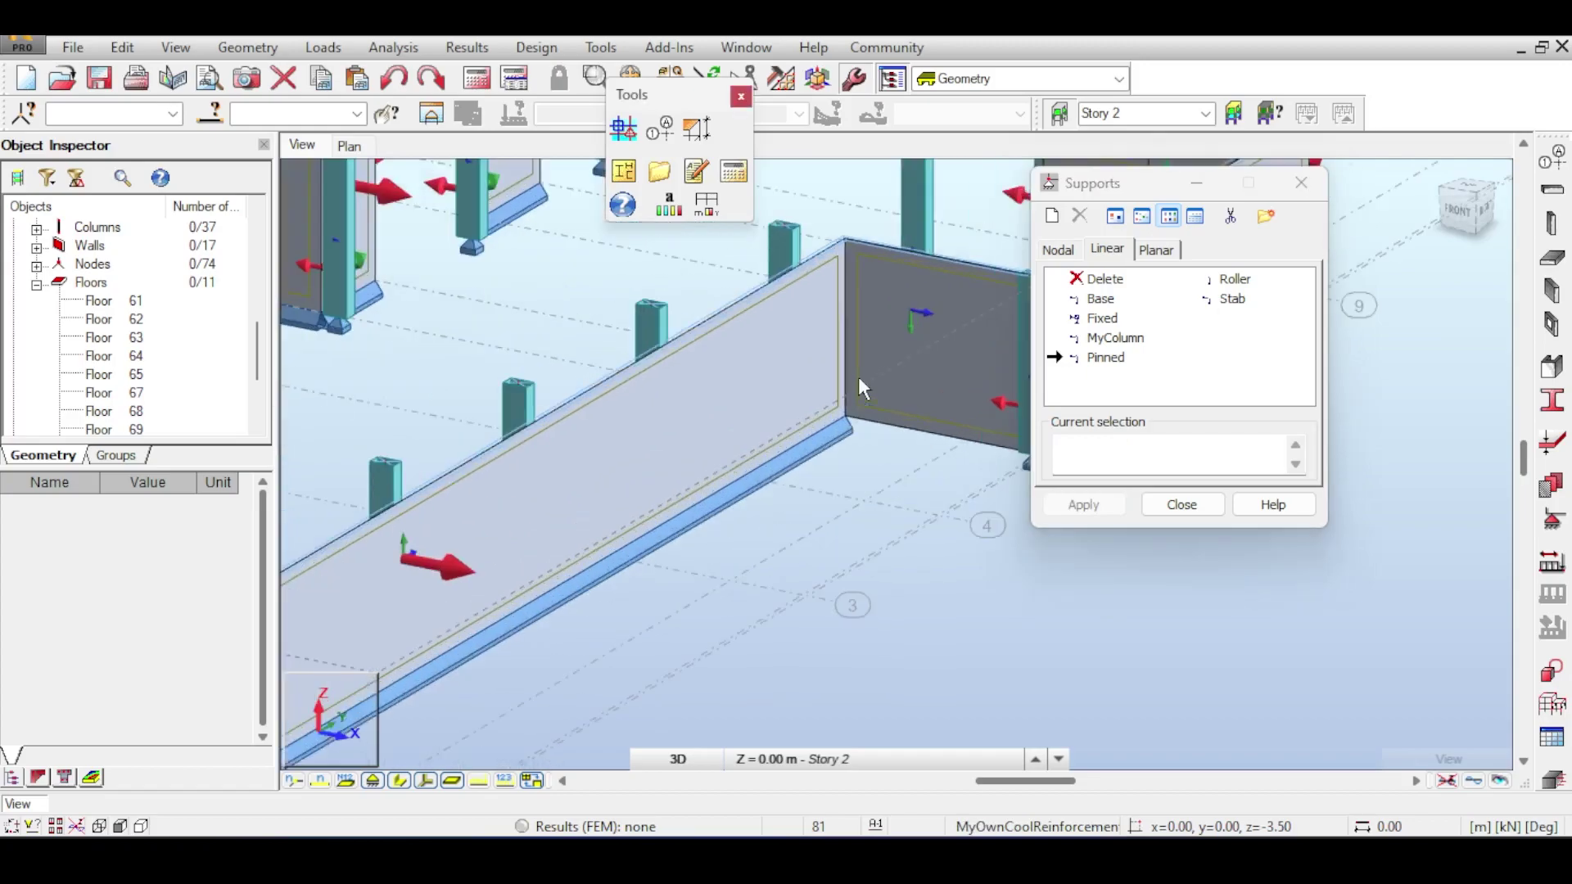
scroll(858, 376, "up", 5)
Step: Assign the Pinned linear support to the lower edges of panel 62 and the remaining perimeter wall panels
left_click(877, 297)
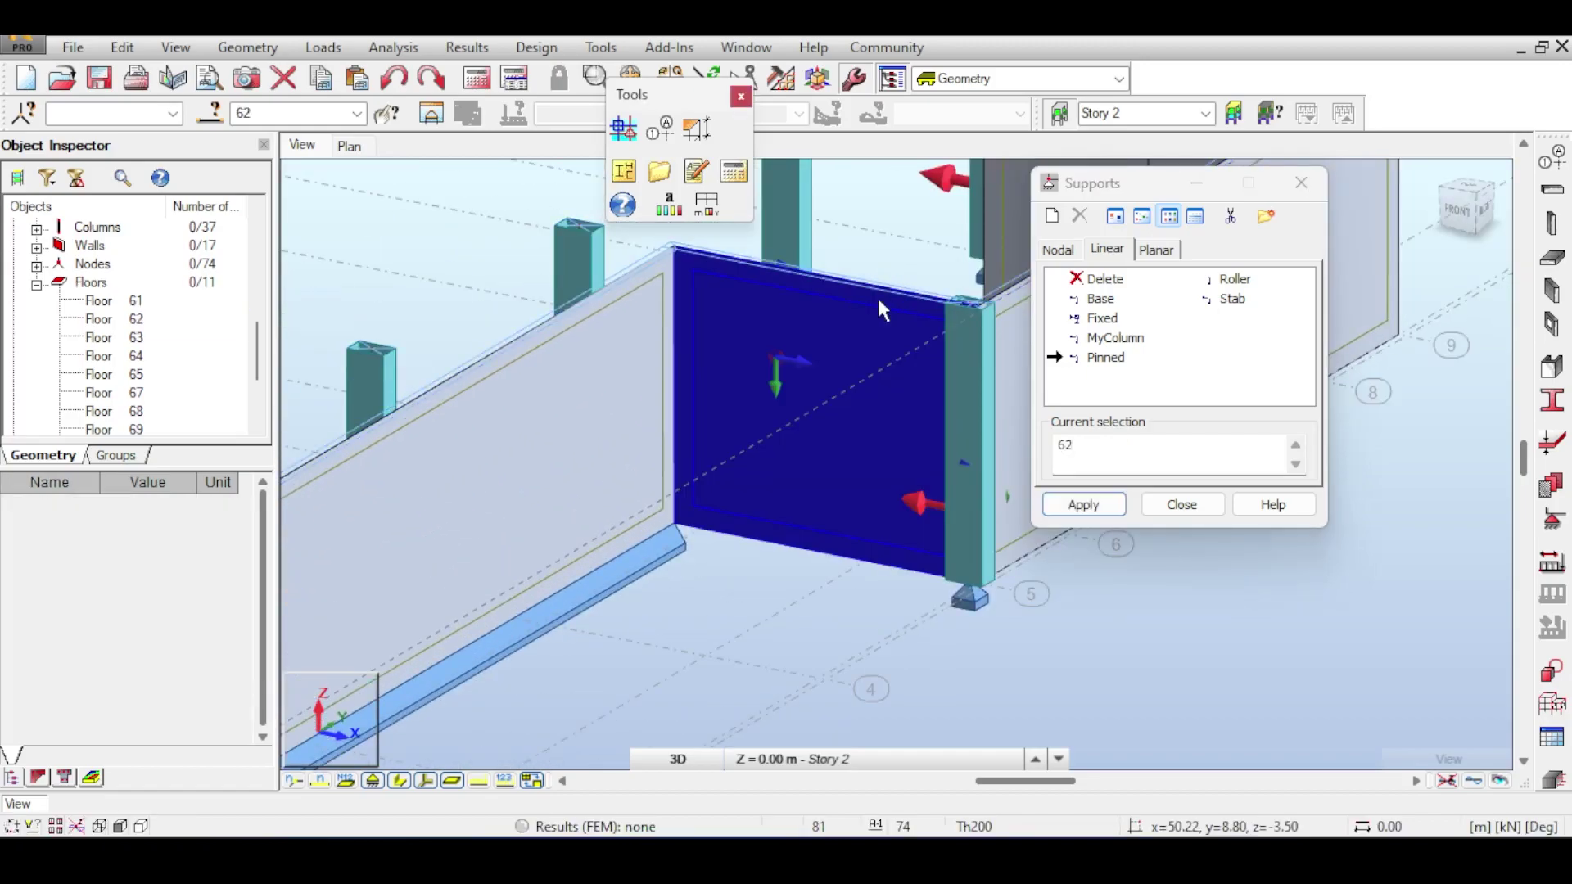
key("Return")
middle_click_drag(857, 420, 590, 432)
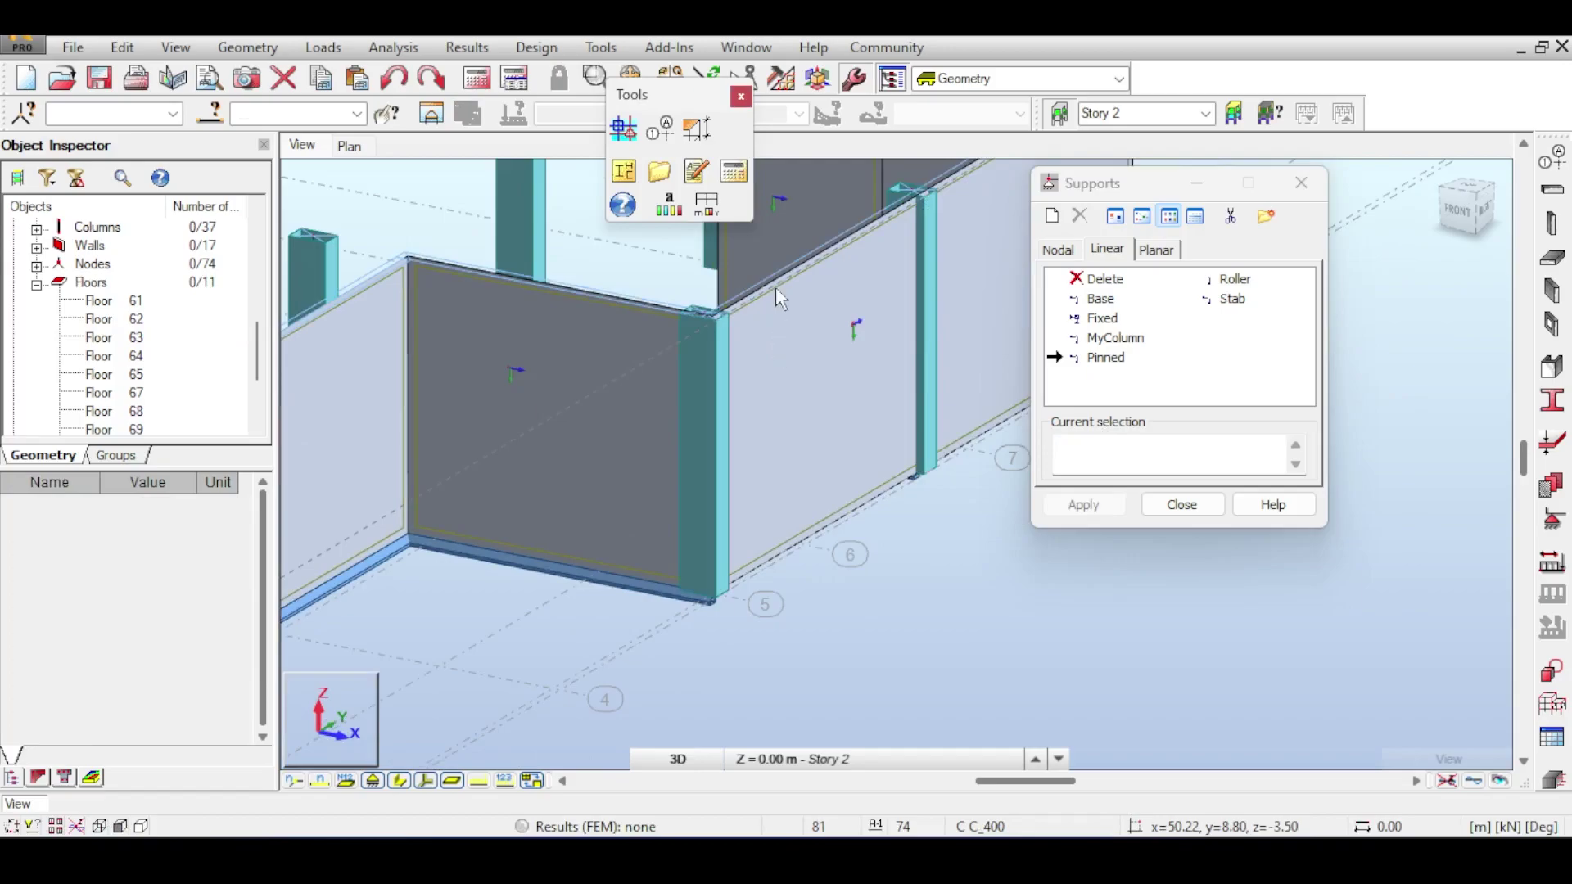
left_click(1108, 449)
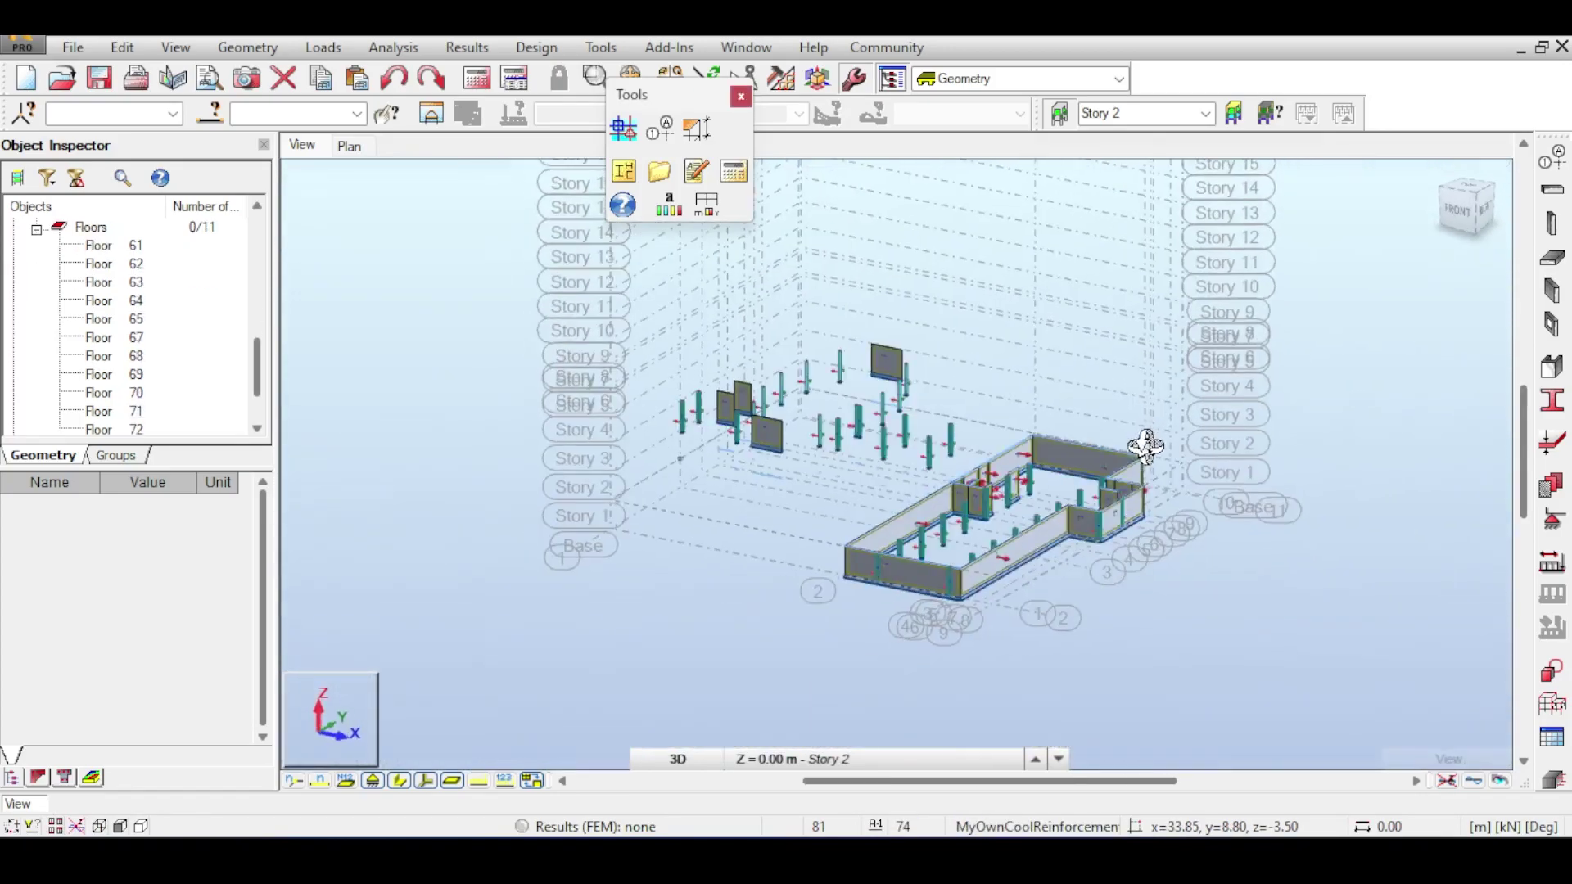
Step: Examine the linear supports along the bases of the perimeter walls in a raised 3D view
scroll(1015, 561, "up", 4)
middle_click_drag(1125, 282, 1216, 466)
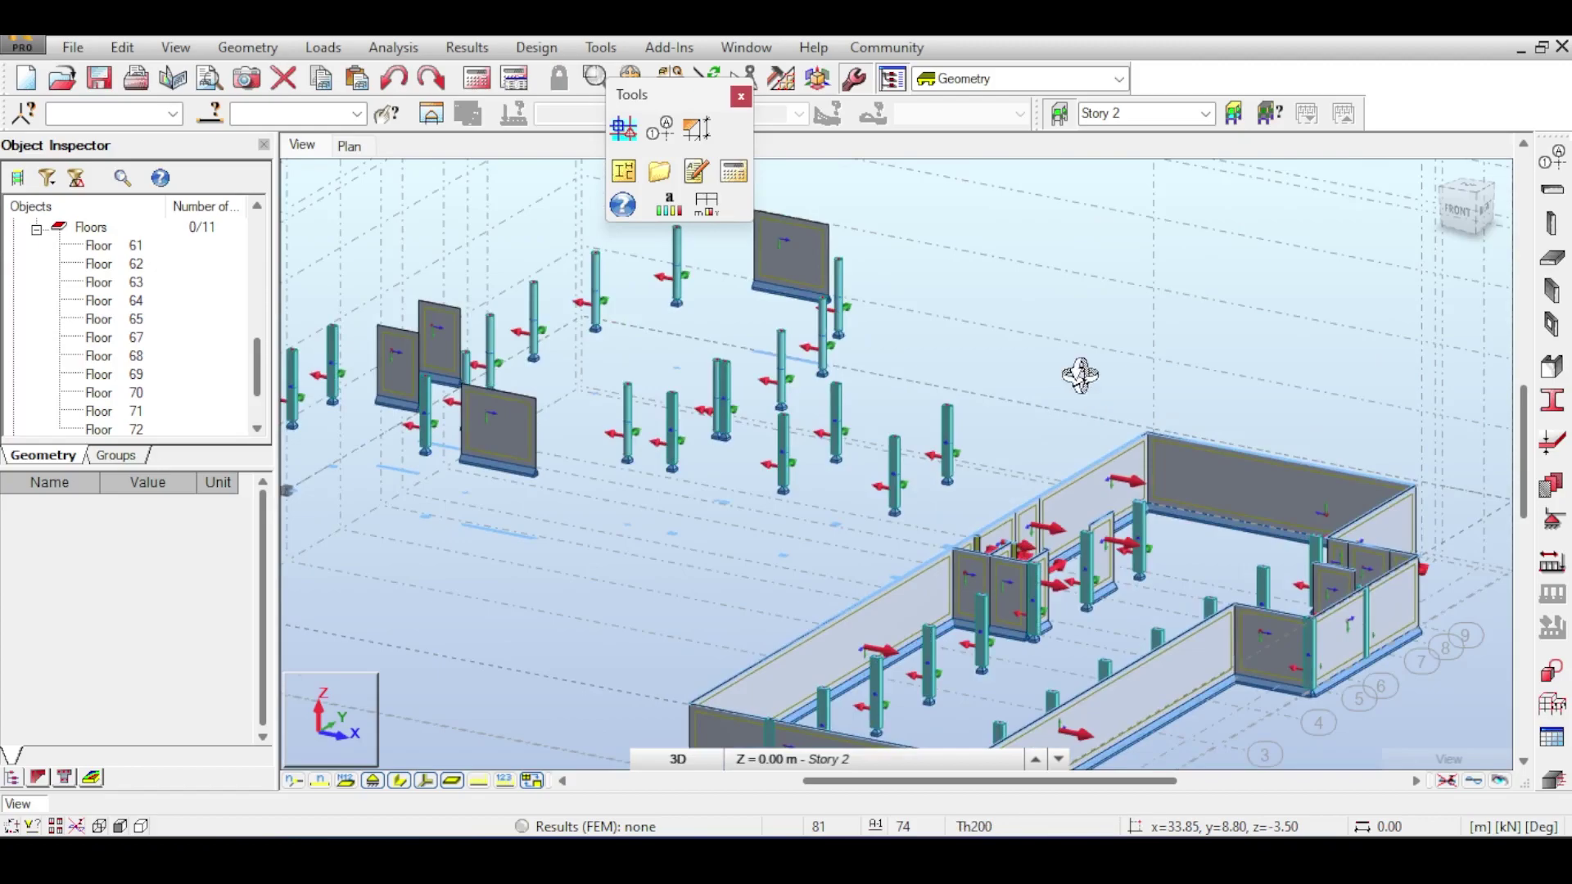
left_click(1466, 198)
left_click(1467, 192)
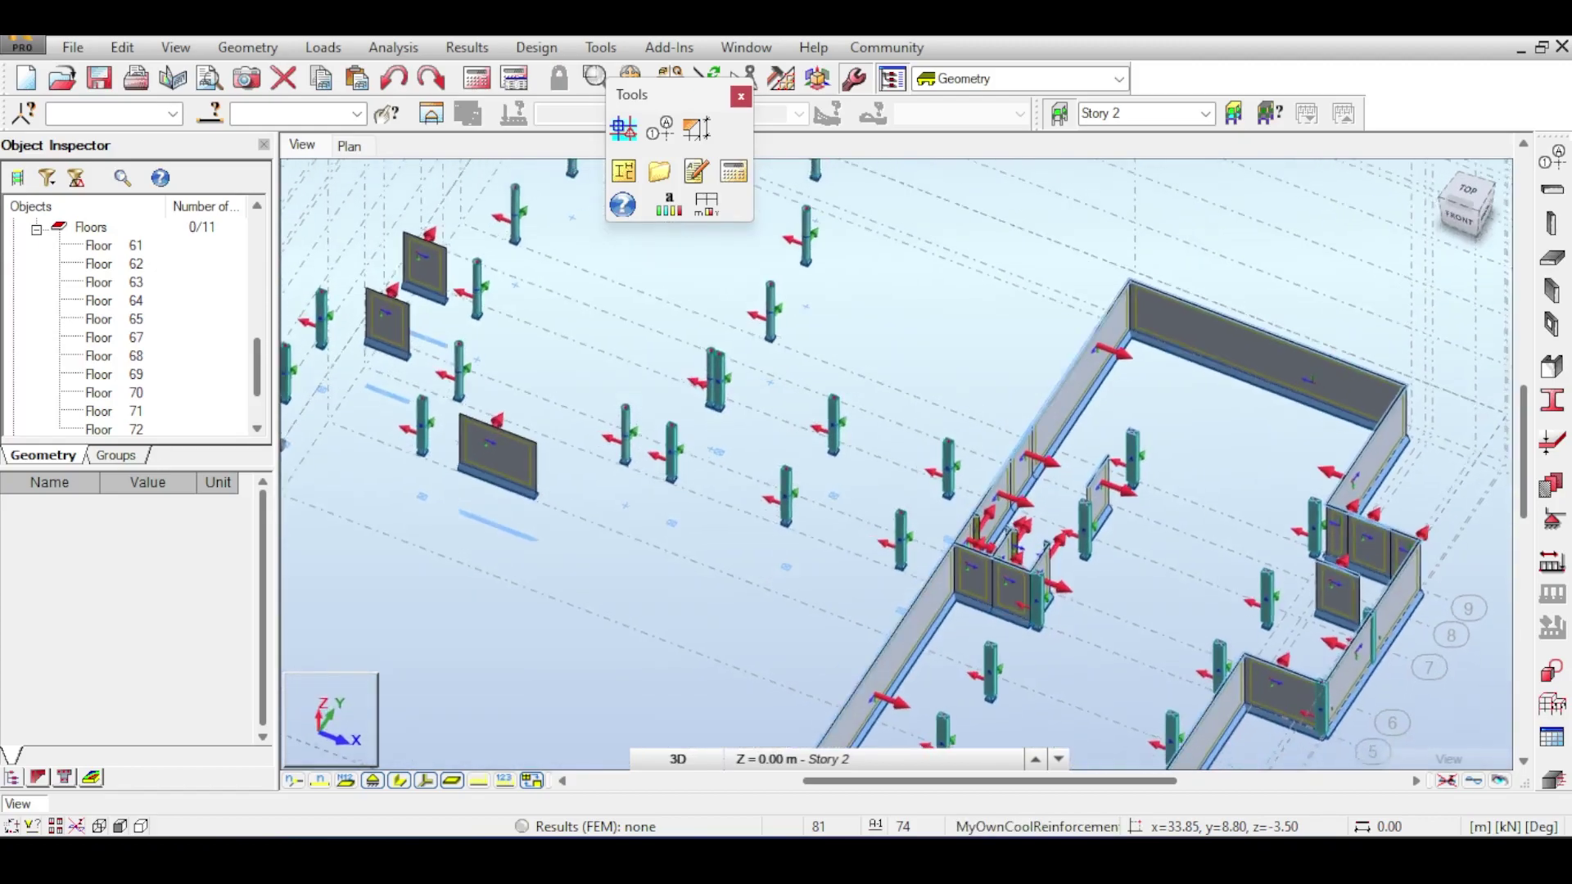